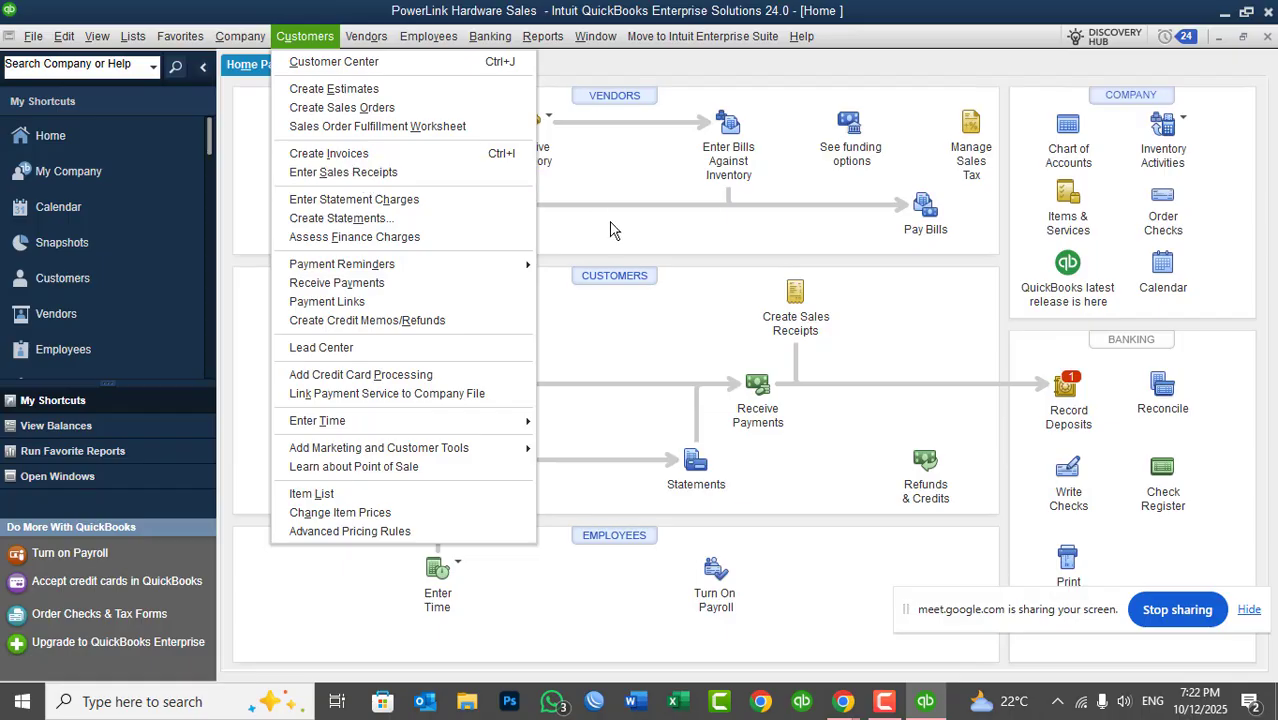
# - Open the Customer Center and select Customer-Name-03 in the customer list
pyautogui.click(598, 280)
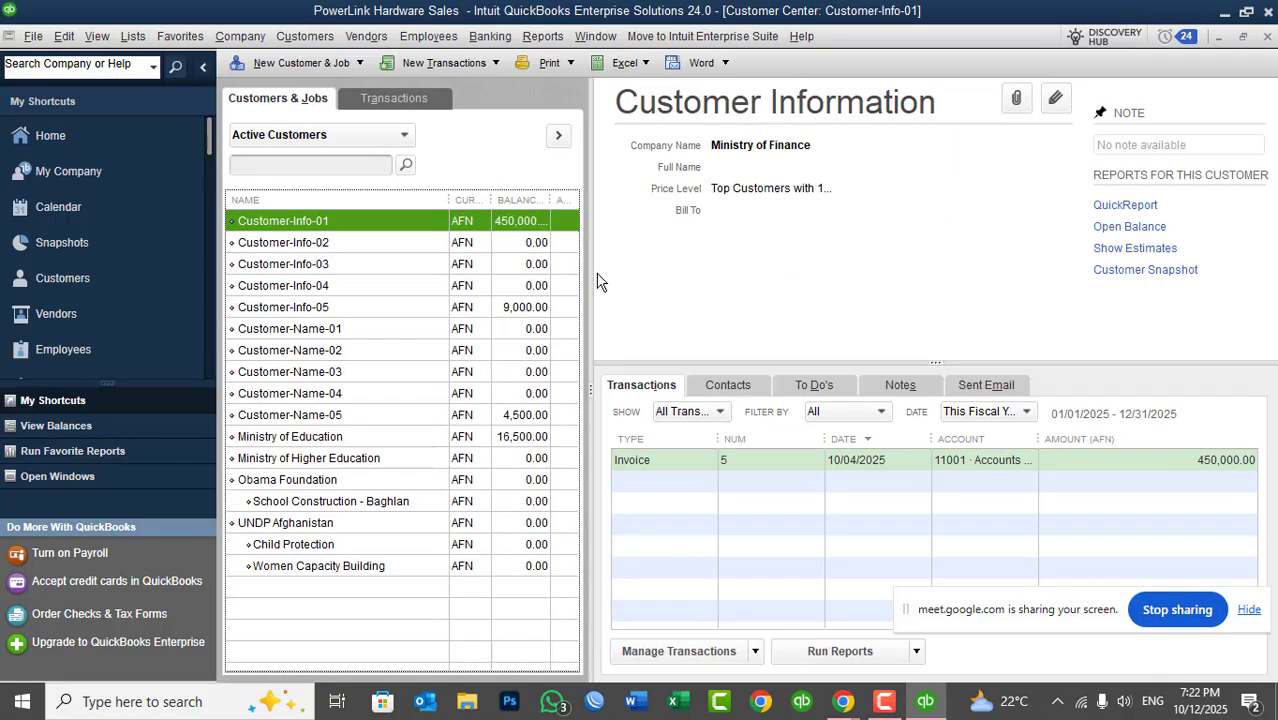
pyautogui.moveTo(450, 201); pyautogui.dragTo(409, 200)
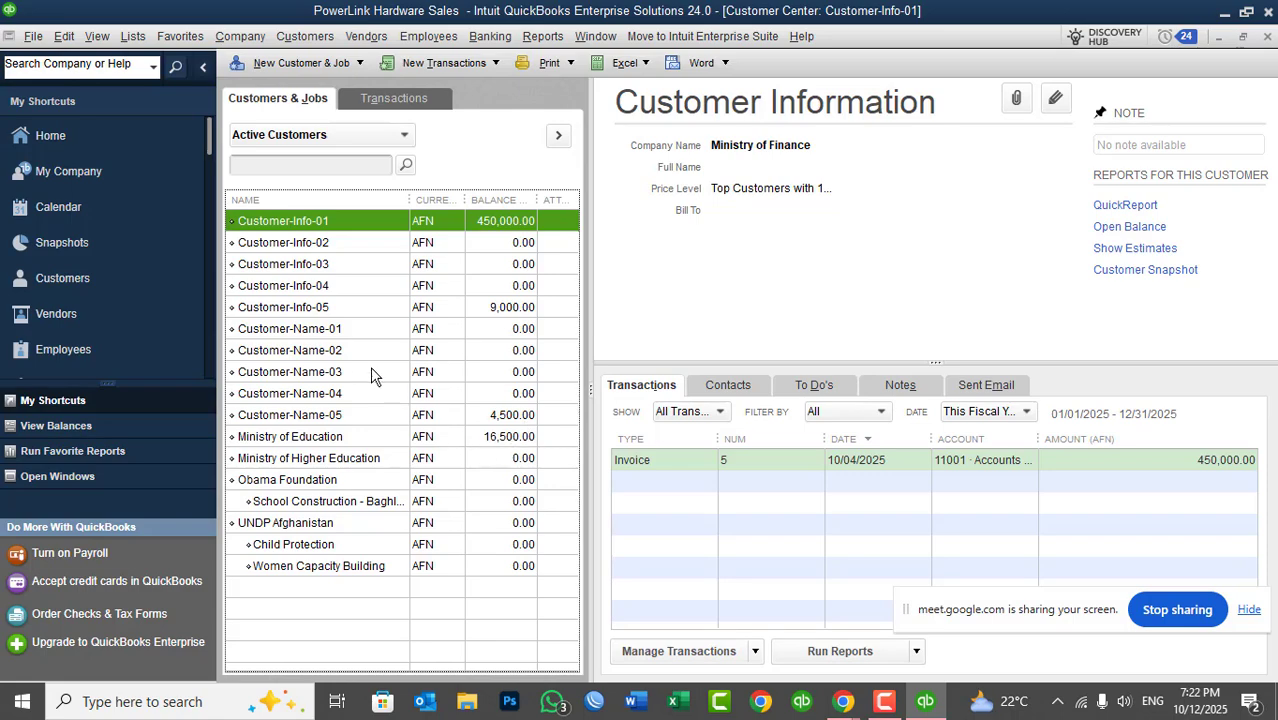
pyautogui.click(345, 373)
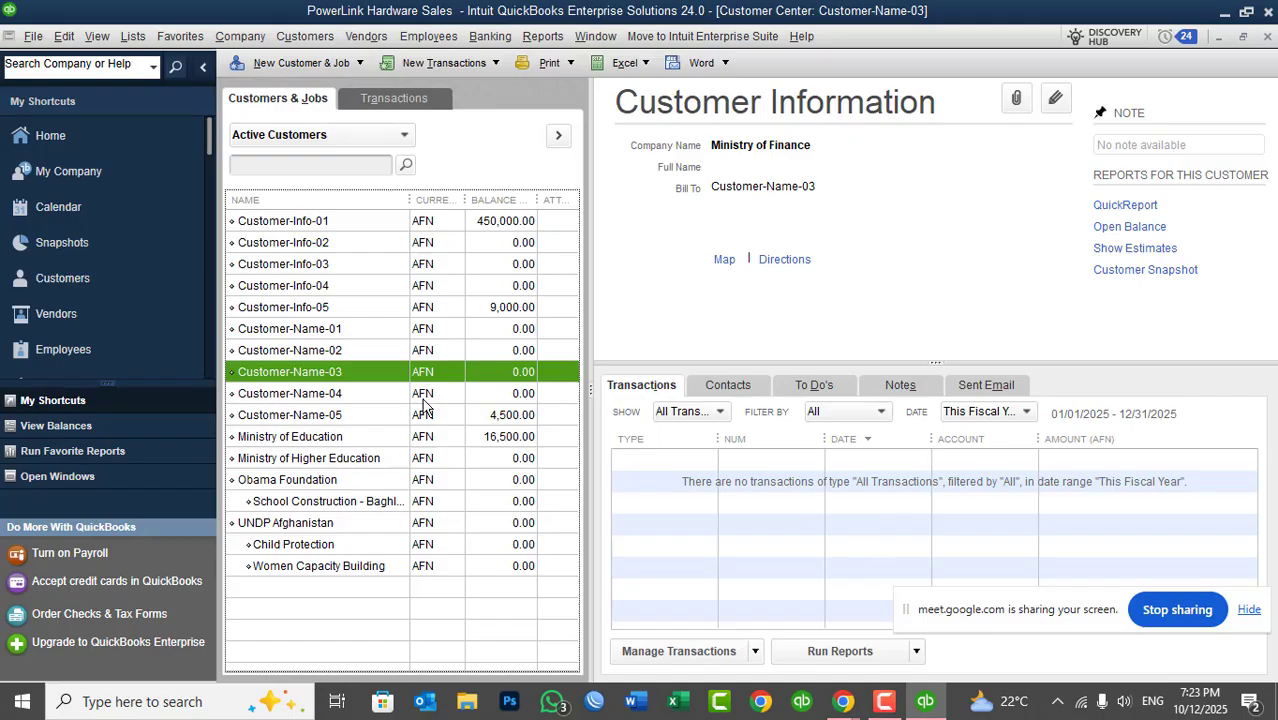
# - Create a sales receipt for Customer-Name-03 with the QuickBooks Desktop Class item, paid in cash
pyautogui.click(310, 34)
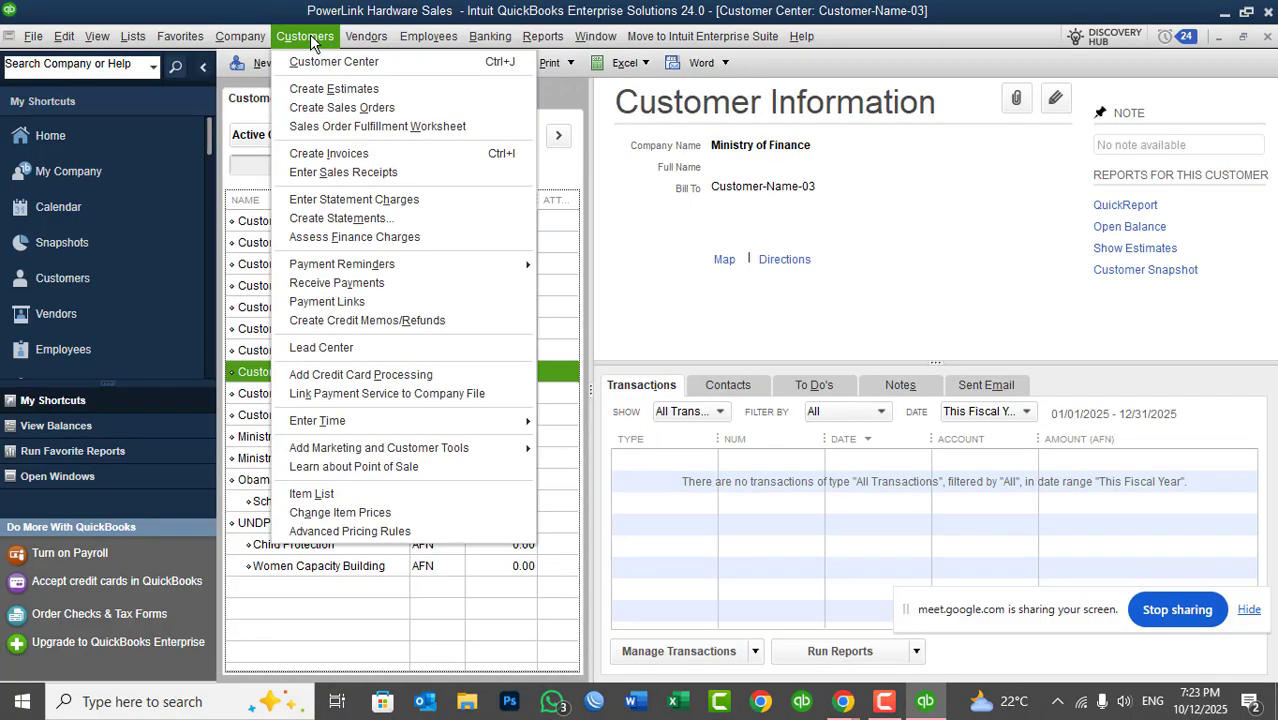
pyautogui.click(338, 178)
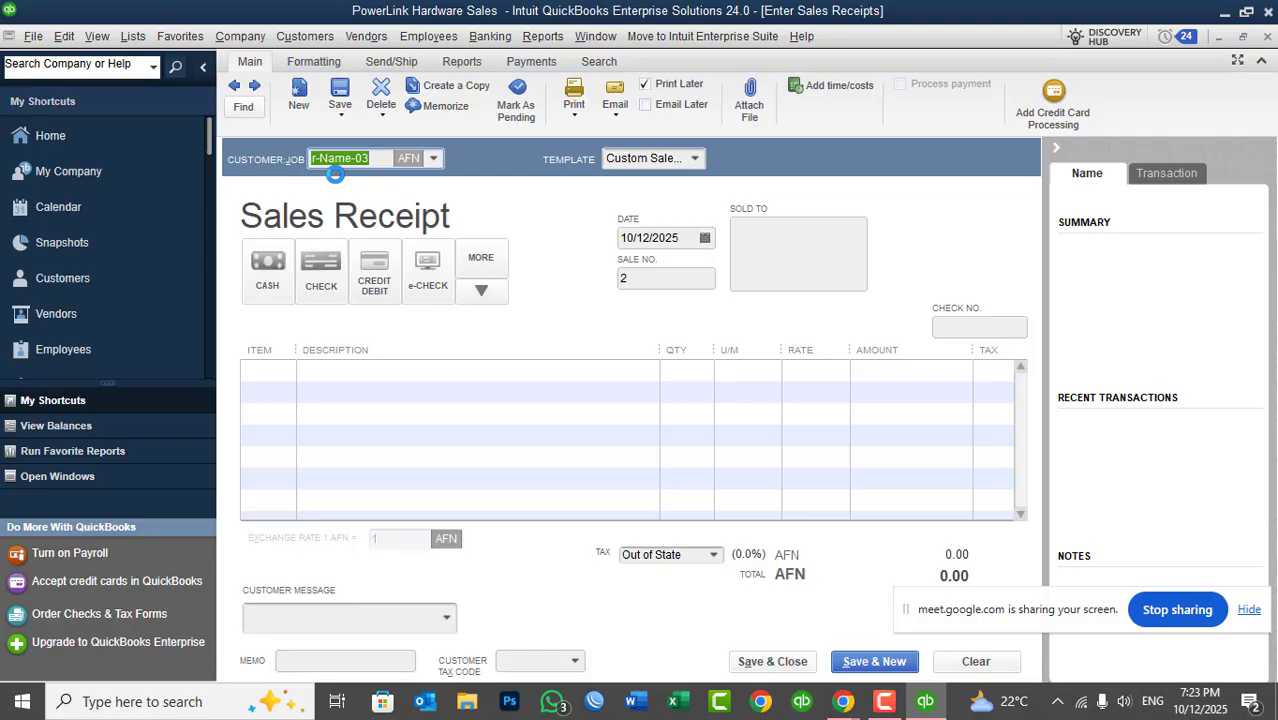
pyautogui.click(287, 372)
pyautogui.click(286, 372)
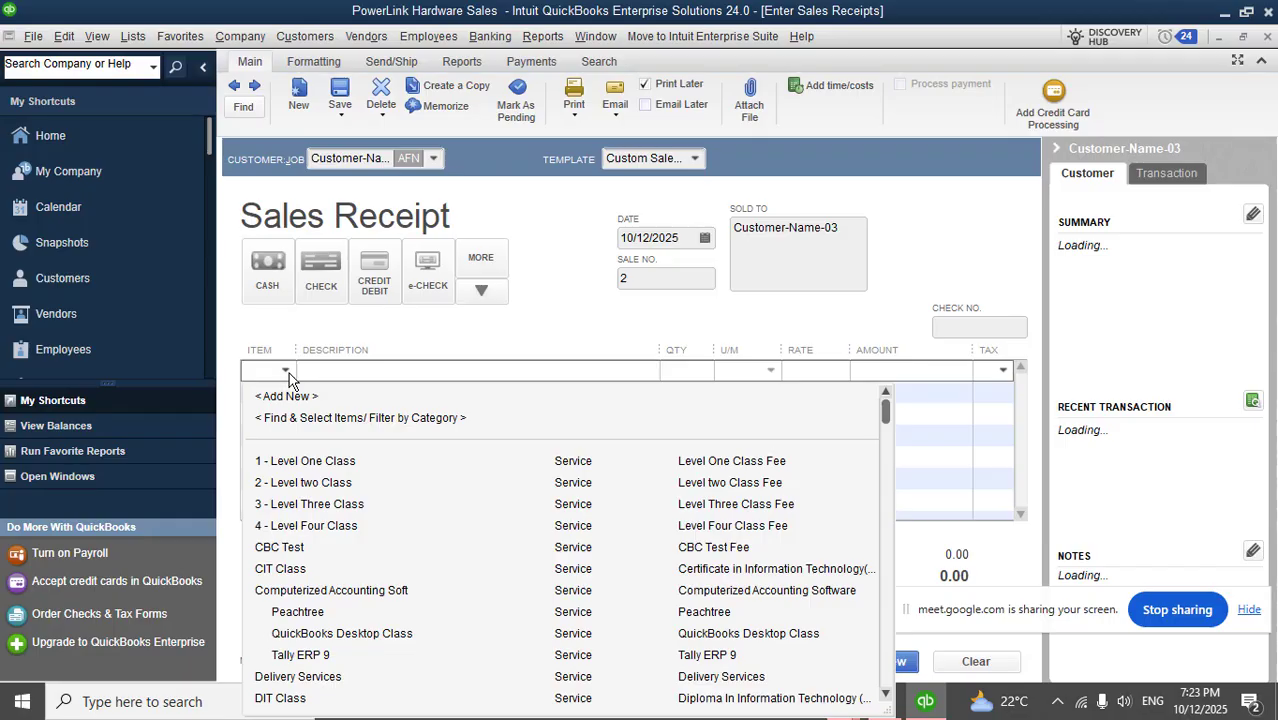
pyautogui.click(311, 636)
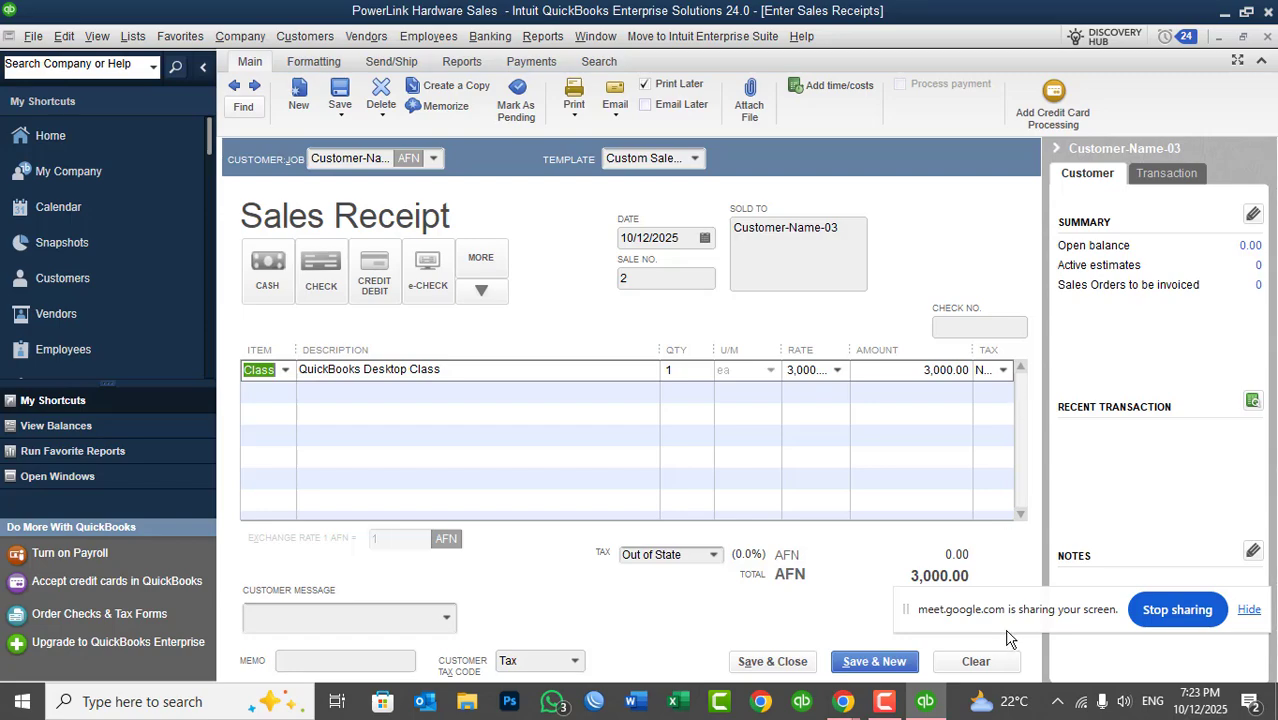
pyautogui.moveTo(1013, 626); pyautogui.dragTo(1018, 96)
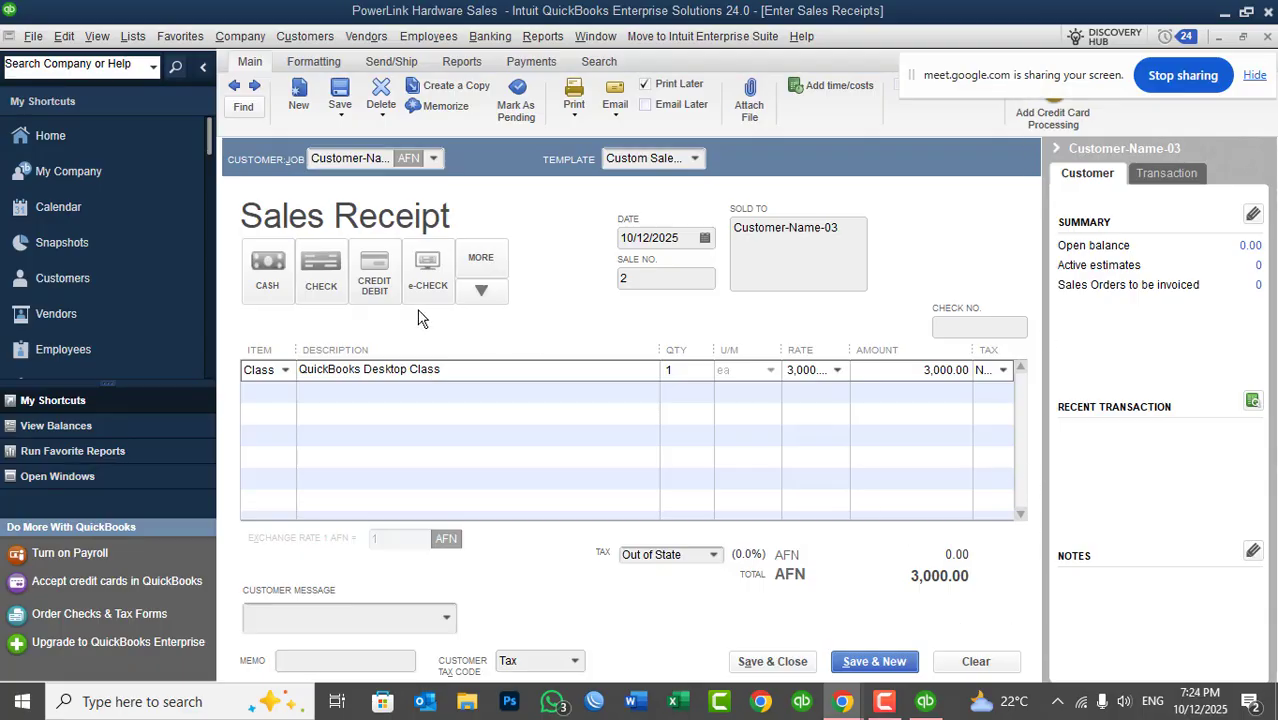
pyautogui.click(266, 280)
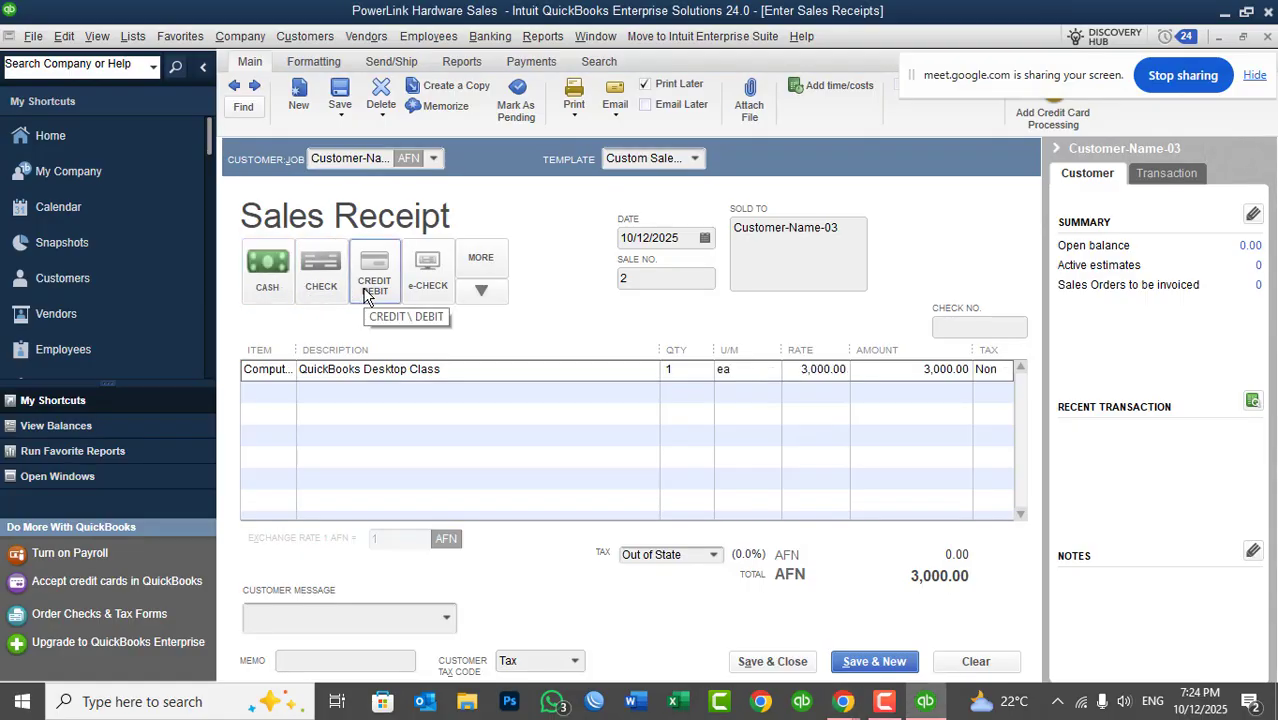
# - Add a new payment method named Bank transfer, and save and close the sales receipt
pyautogui.click(479, 289)
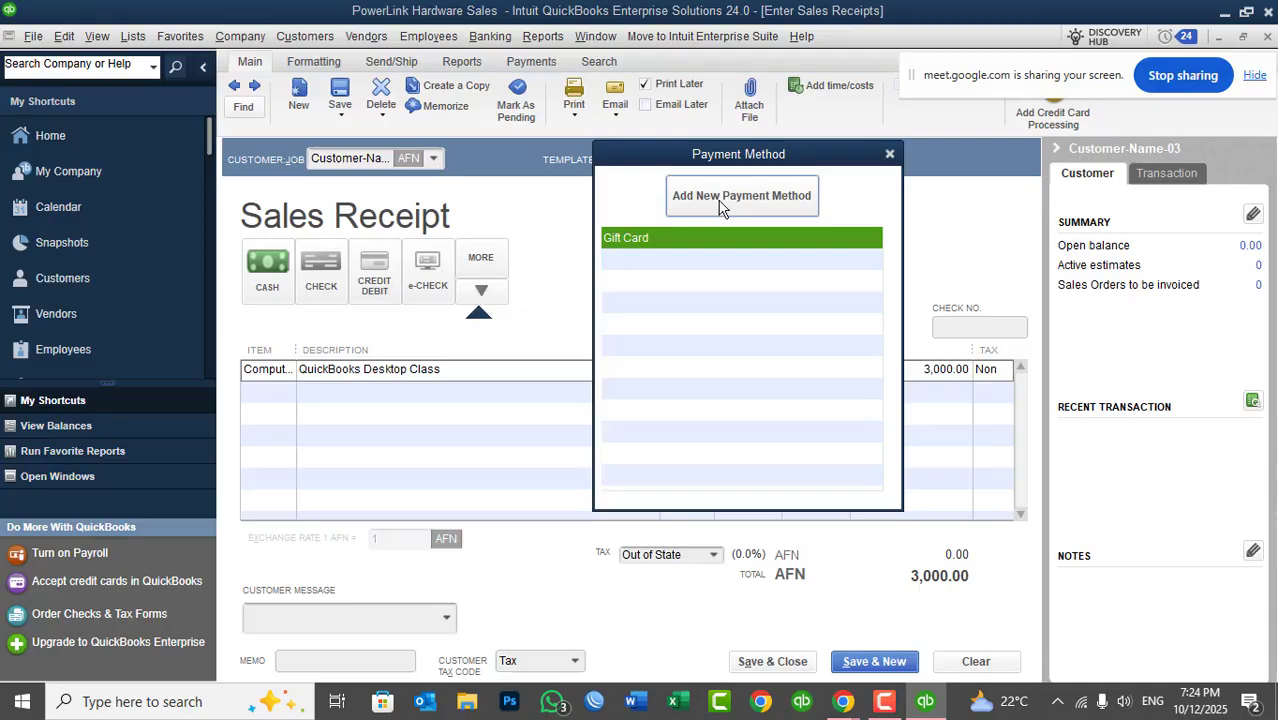
pyautogui.click(765, 200)
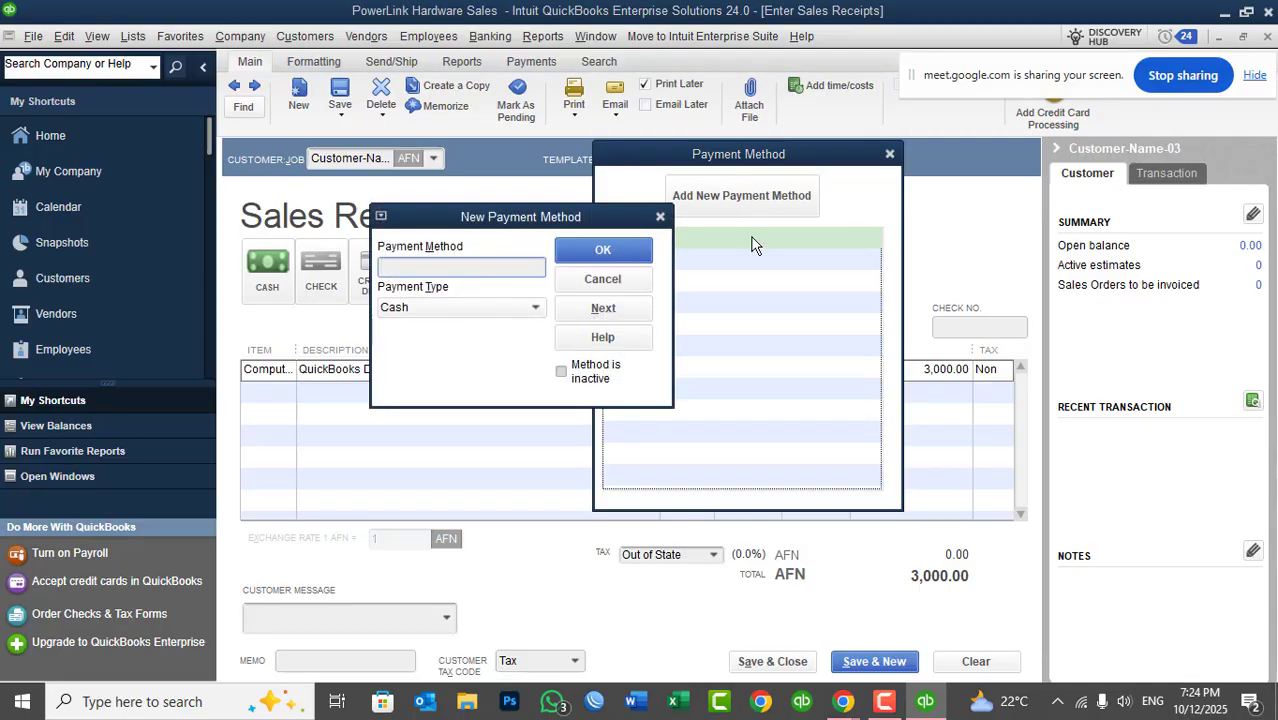
pyautogui.write('Bank transfer')
pyautogui.click(628, 258)
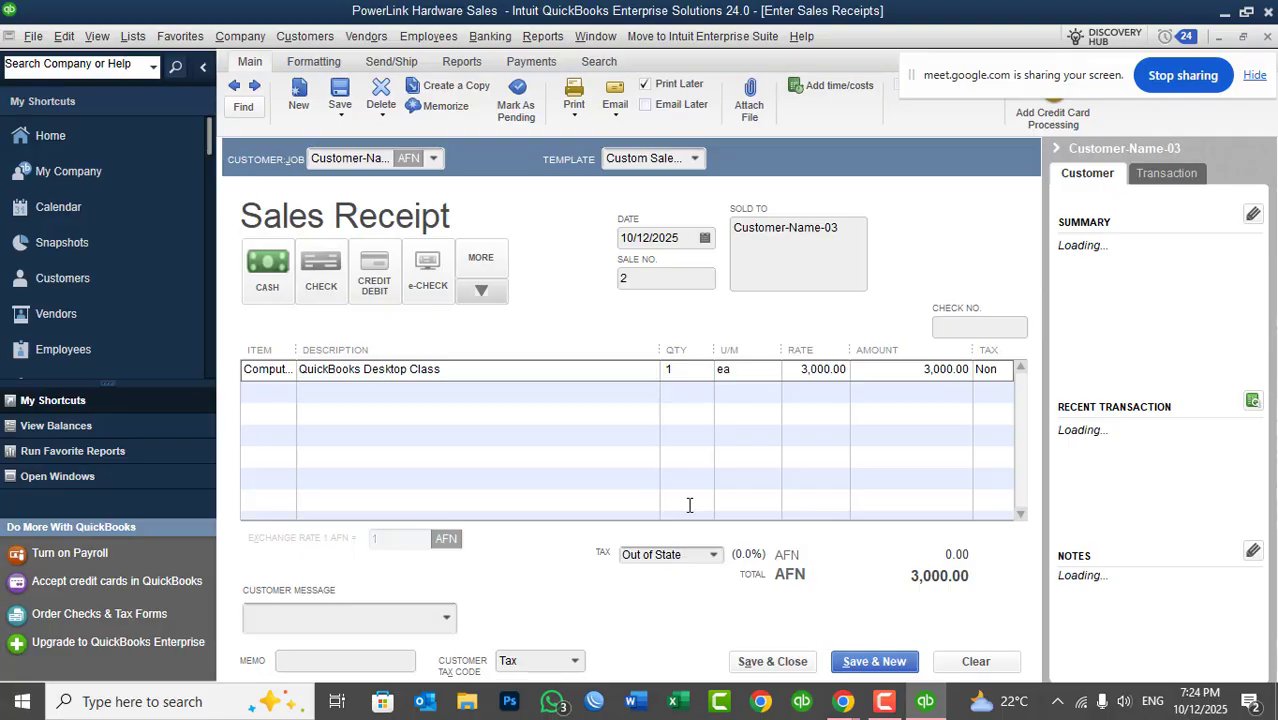
pyautogui.click(761, 662)
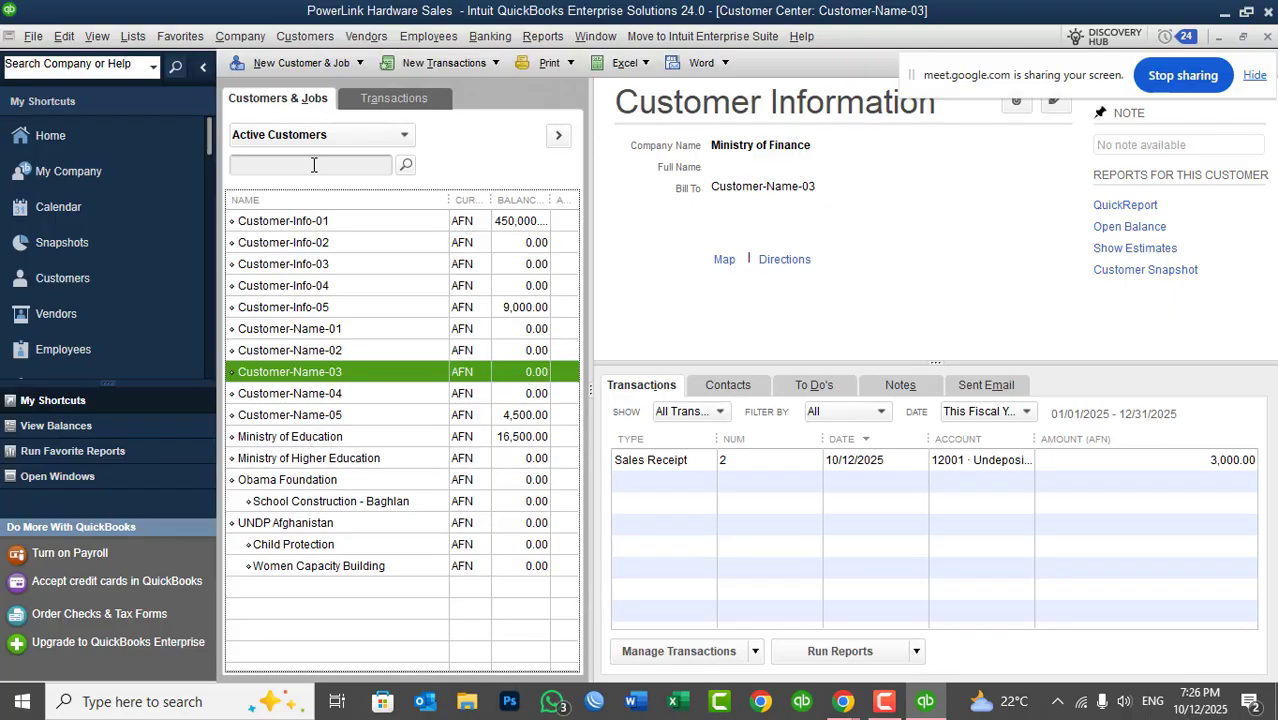
# - Inspect the 12001 Undeposited Funds register from the Chart of Accounts for the new receipt, and close the register
pyautogui.click(133, 37)
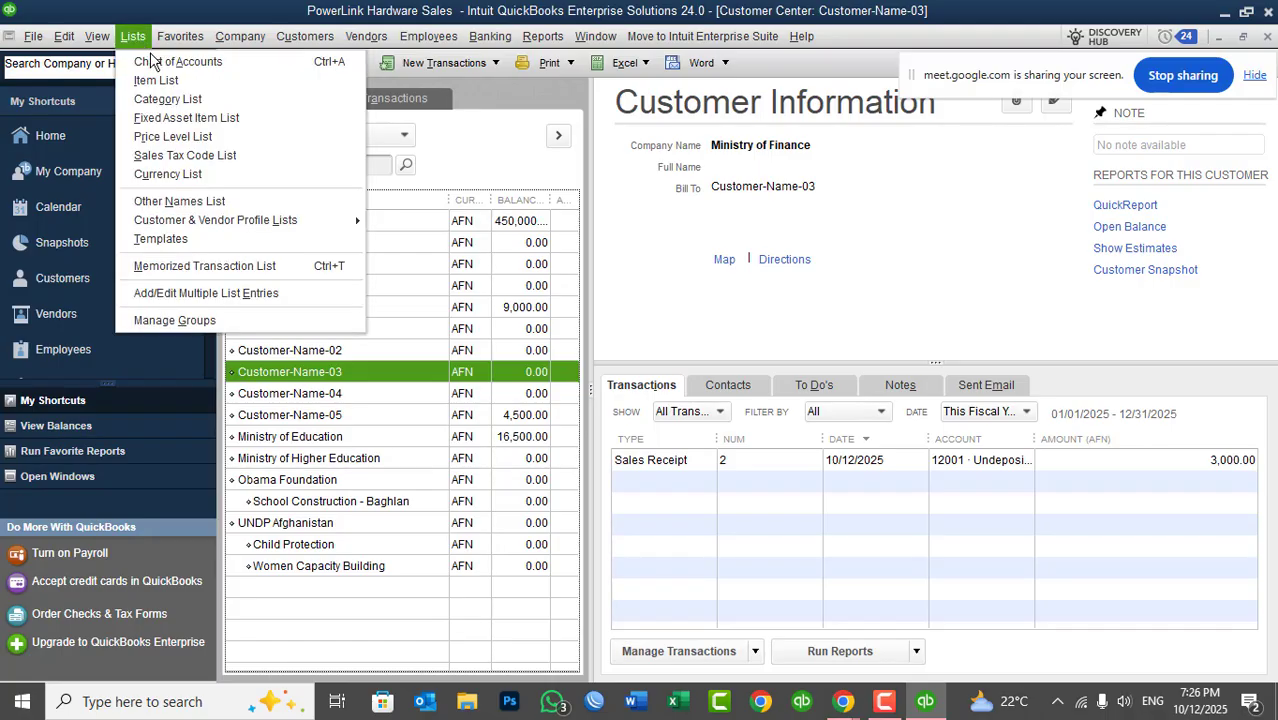
pyautogui.click(155, 62)
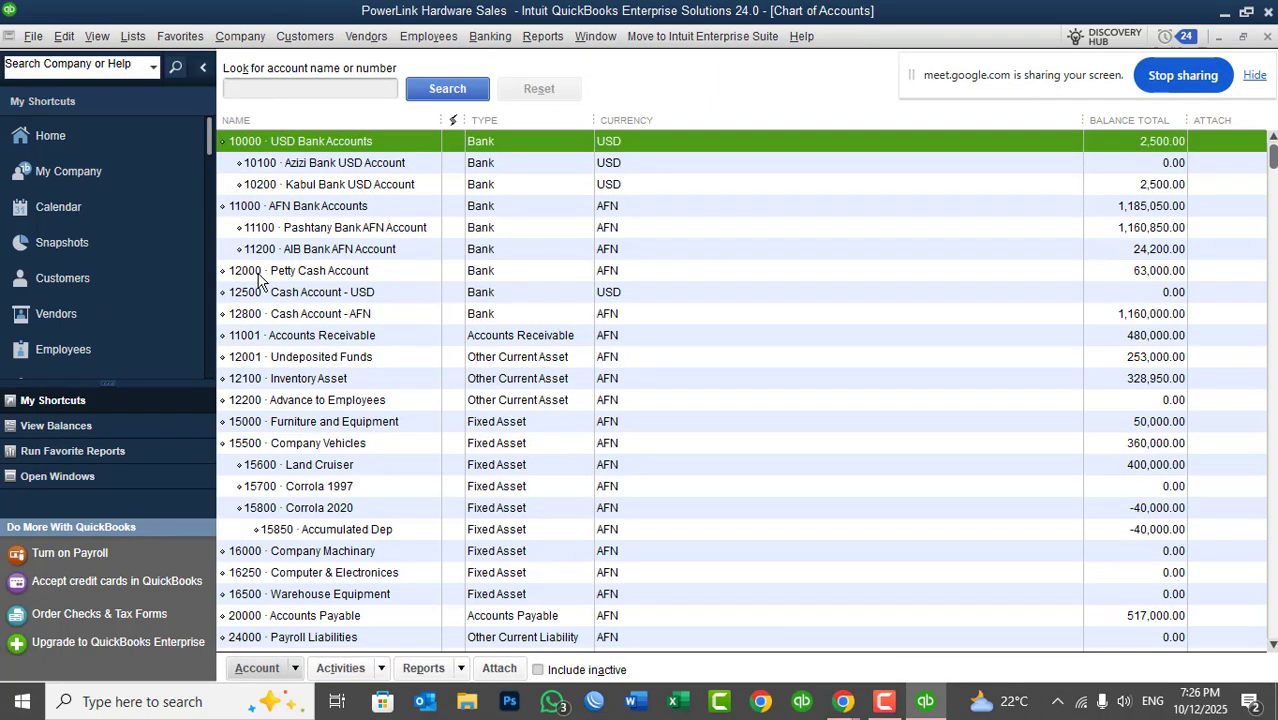
pyautogui.click(293, 360)
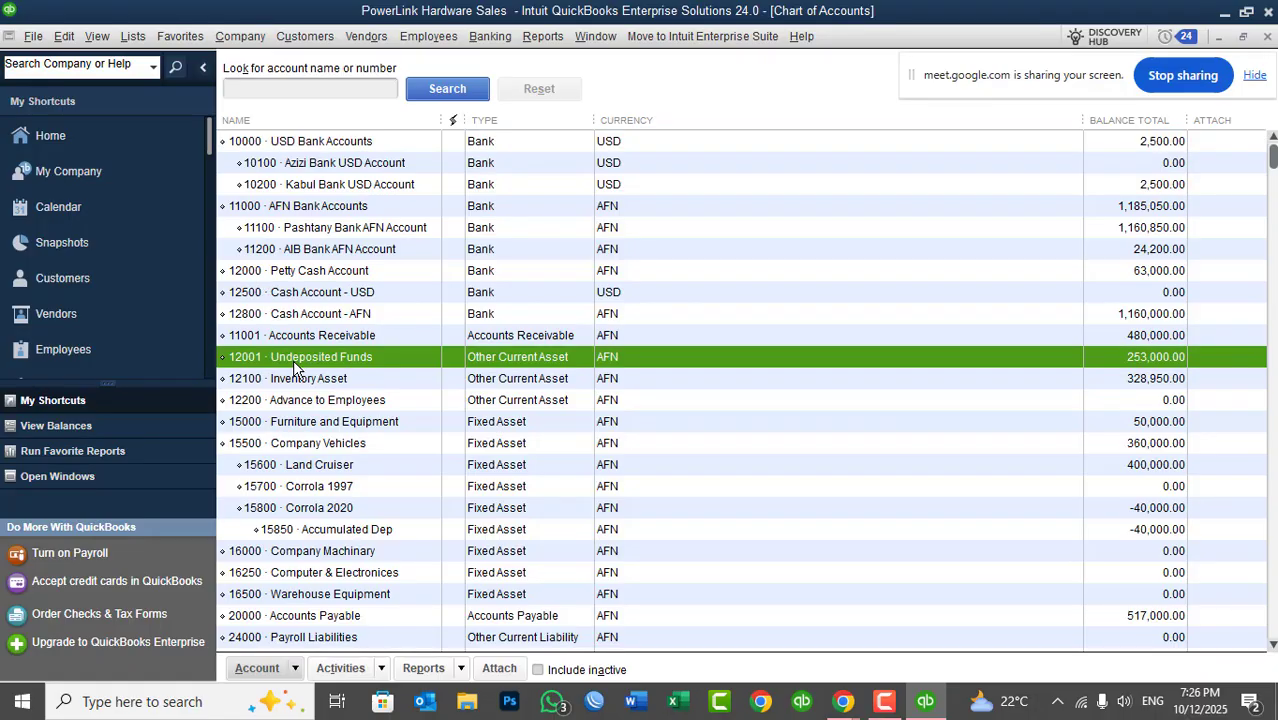
pyautogui.doubleClick(1143, 360)
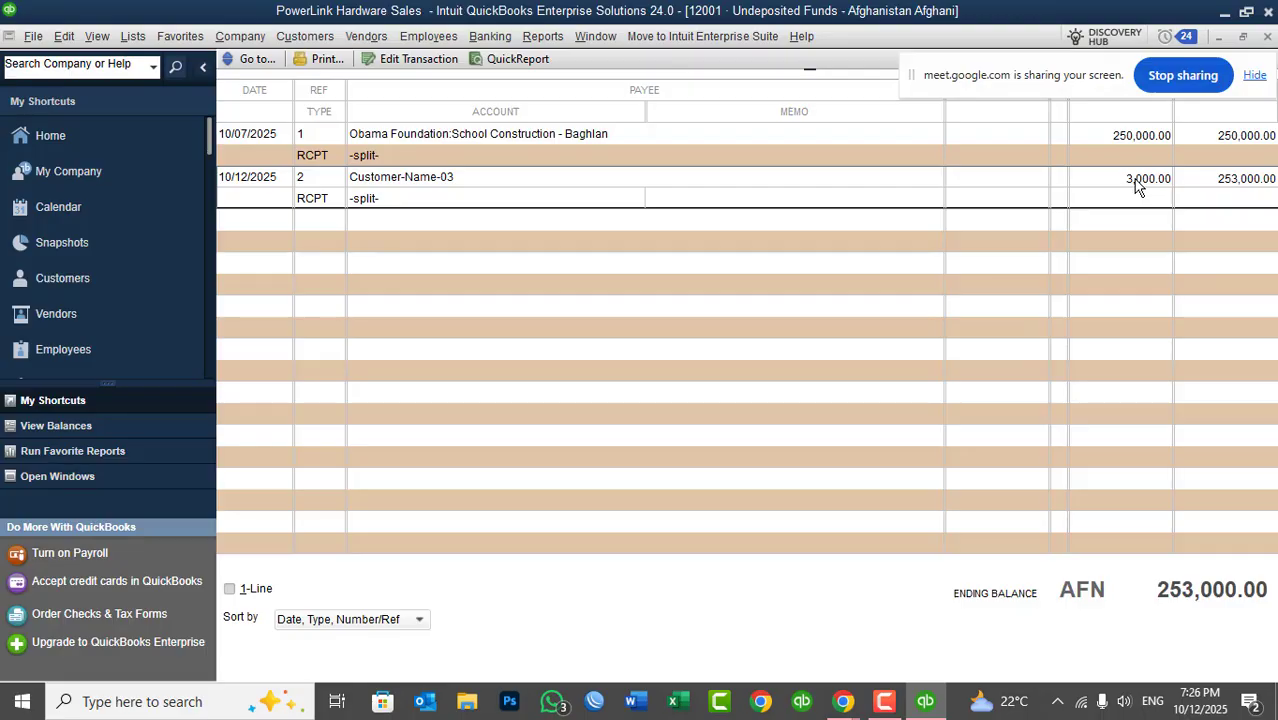
pyautogui.moveTo(1072, 88); pyautogui.dragTo(1090, 354)
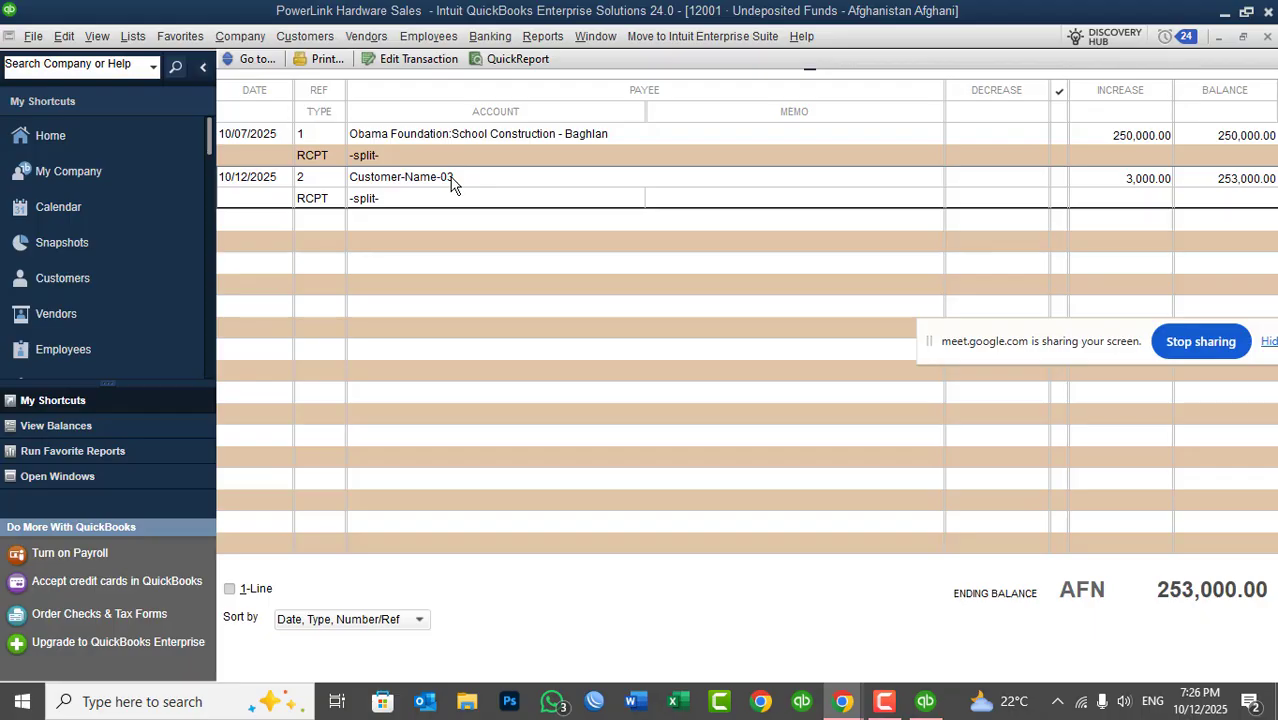
pyautogui.click(1266, 38)
pyautogui.moveTo(1078, 346); pyautogui.dragTo(1045, 81)
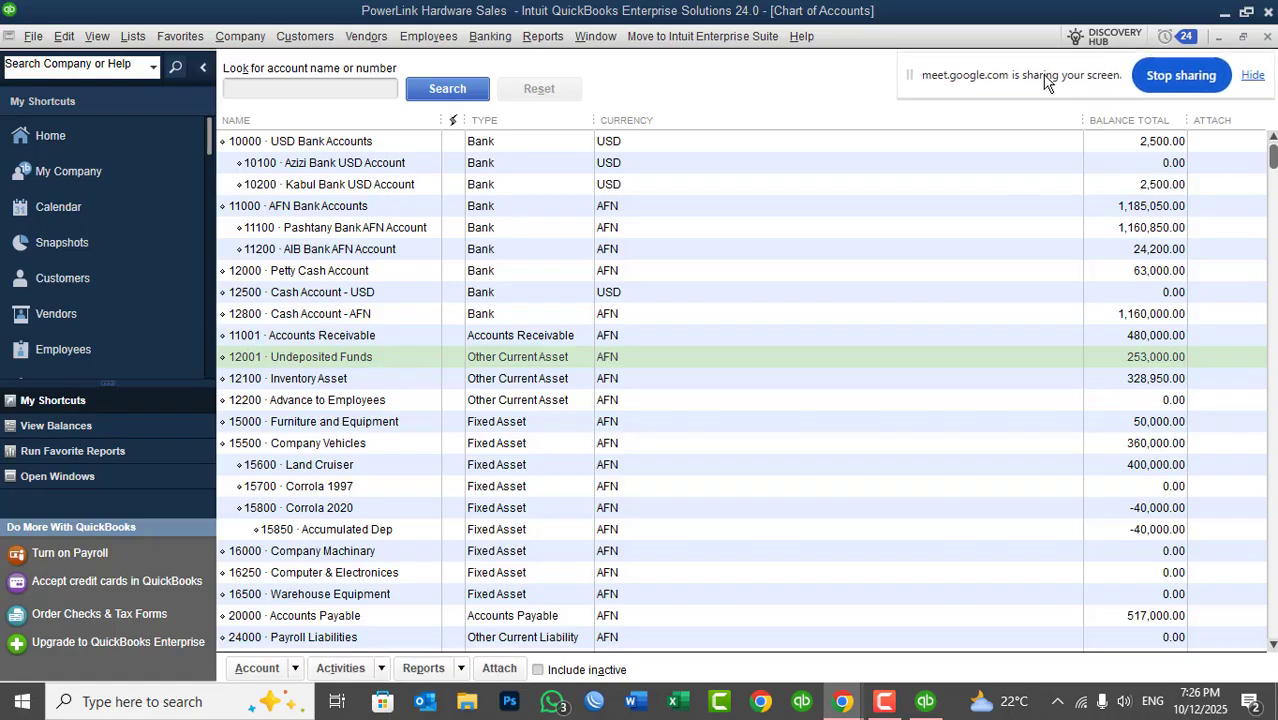
# - Run the Balance Sheet Standard report with its date range set to All
pyautogui.click(537, 38)
pyautogui.moveTo(648, 241)
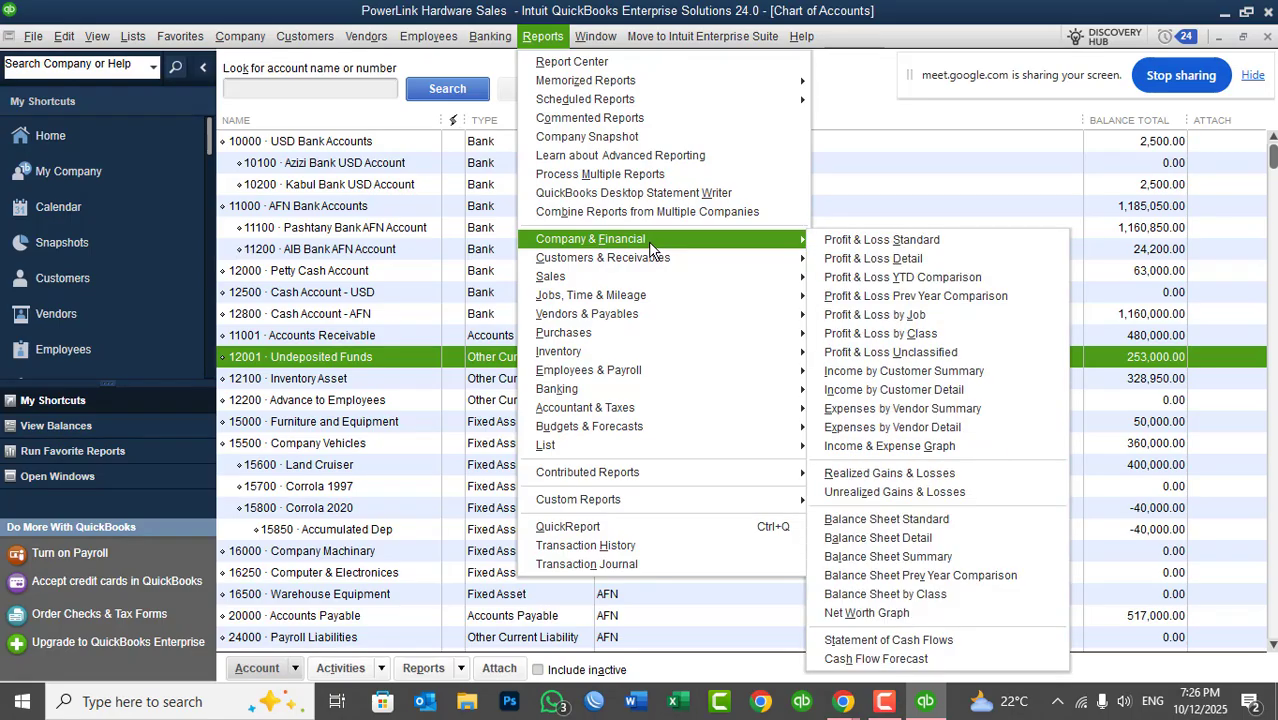
pyautogui.click(888, 518)
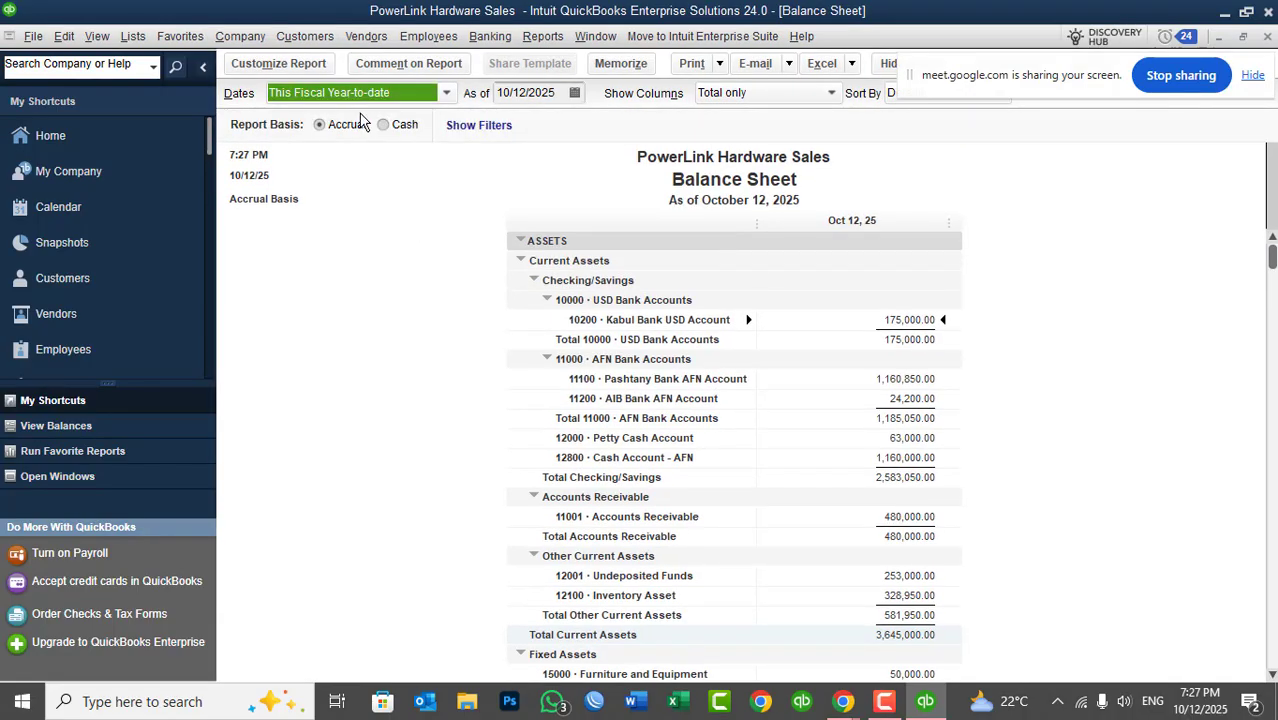
pyautogui.click(350, 92)
pyautogui.click(350, 92)
pyautogui.press('a')
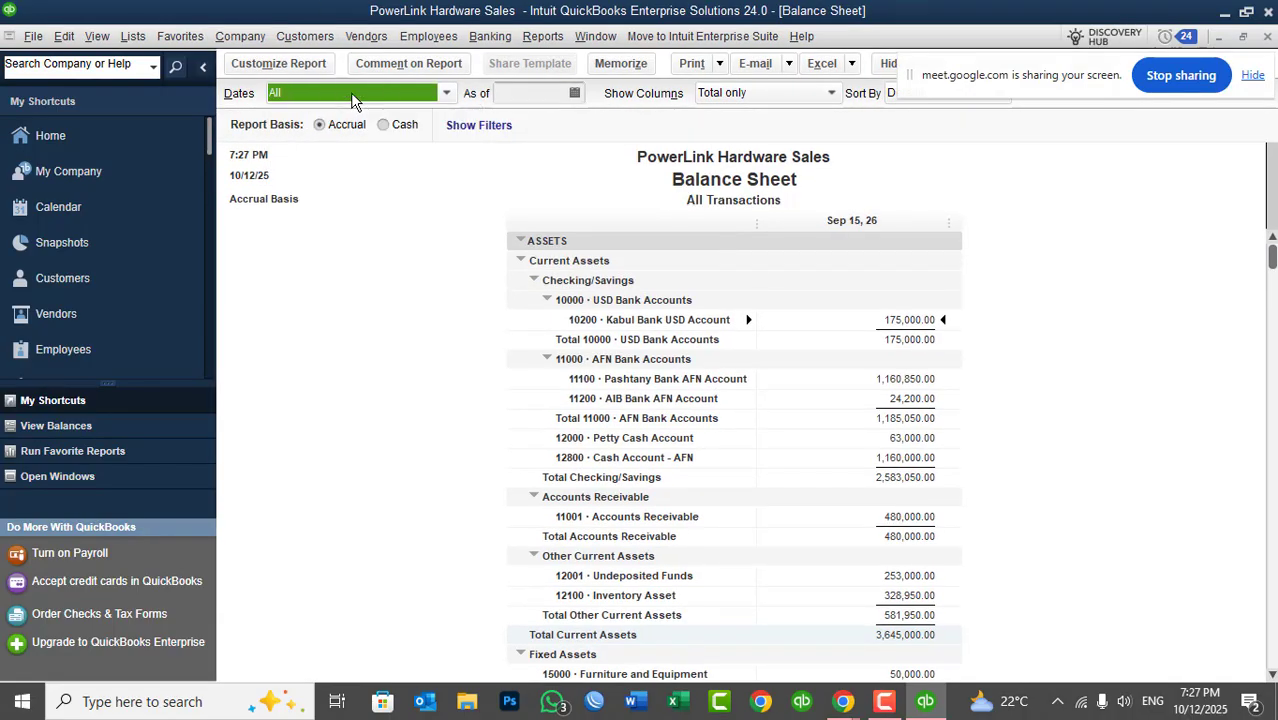
# - Examine the transactions behind the Undeposited Funds amount with the Name column widened, and return to the balance sheet
pyautogui.scroll(-3, 870, 428)
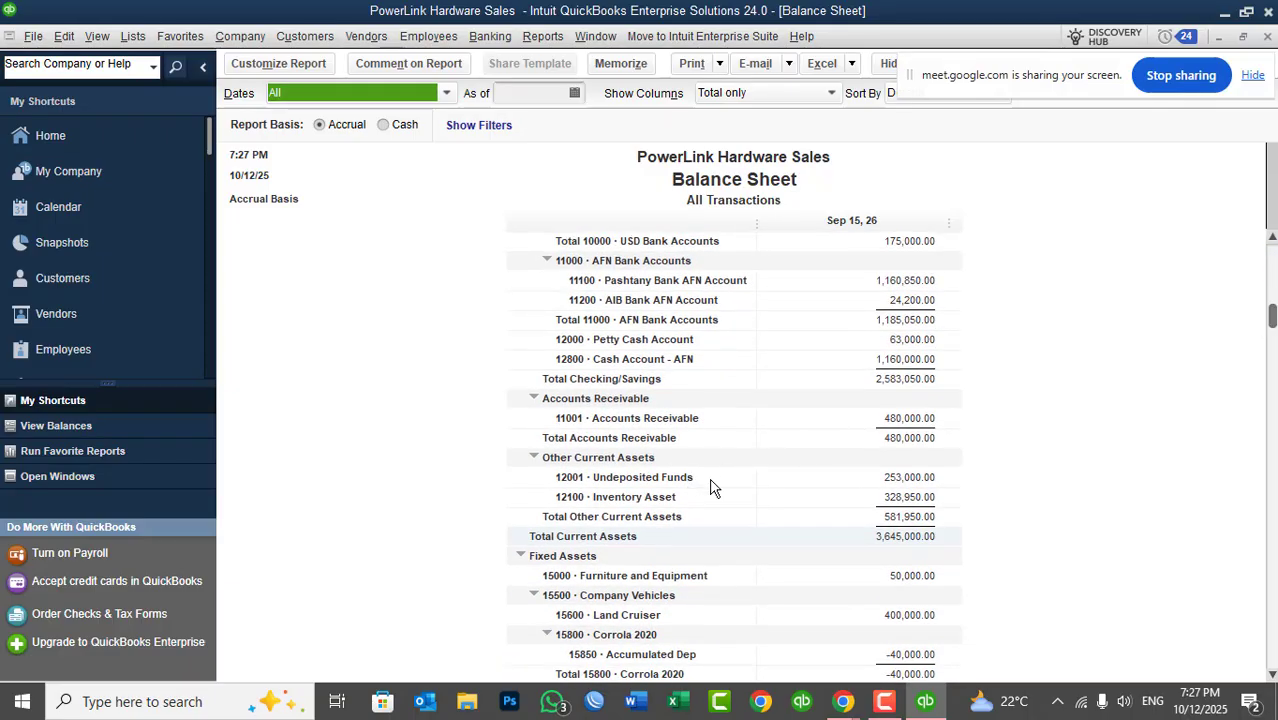
pyautogui.click(891, 479)
pyautogui.doubleClick(891, 479)
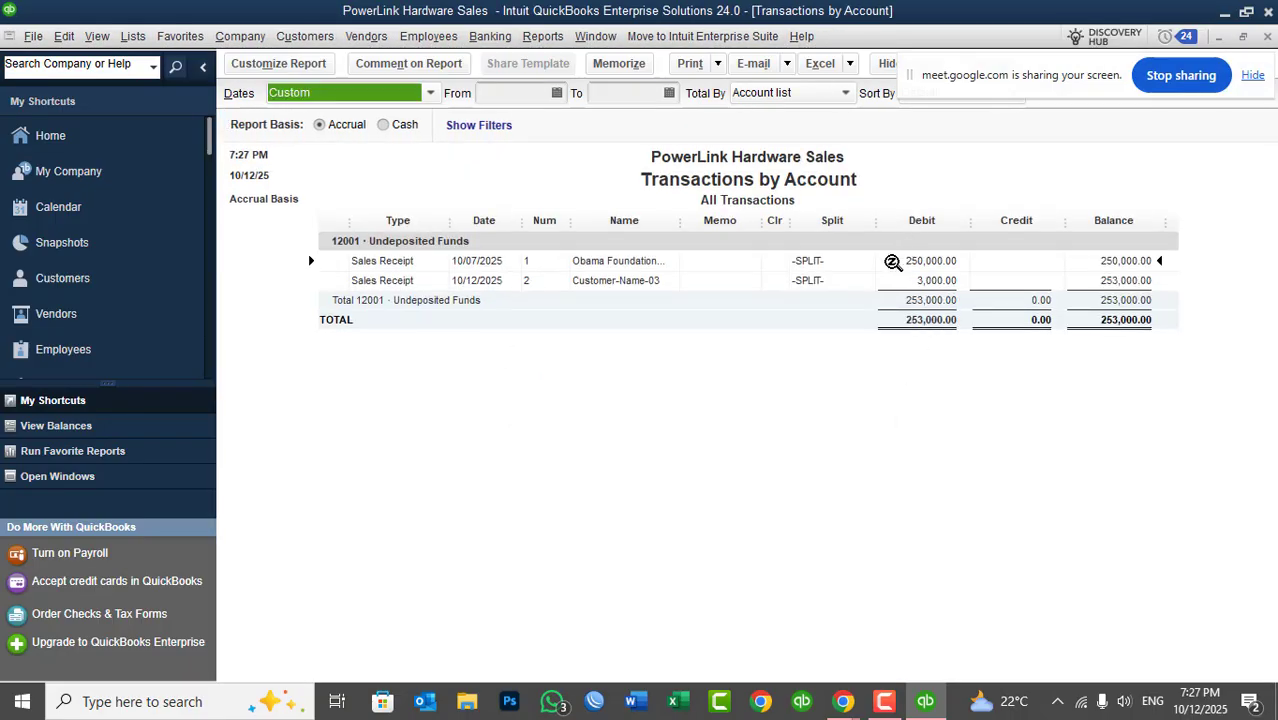
pyautogui.click(684, 220)
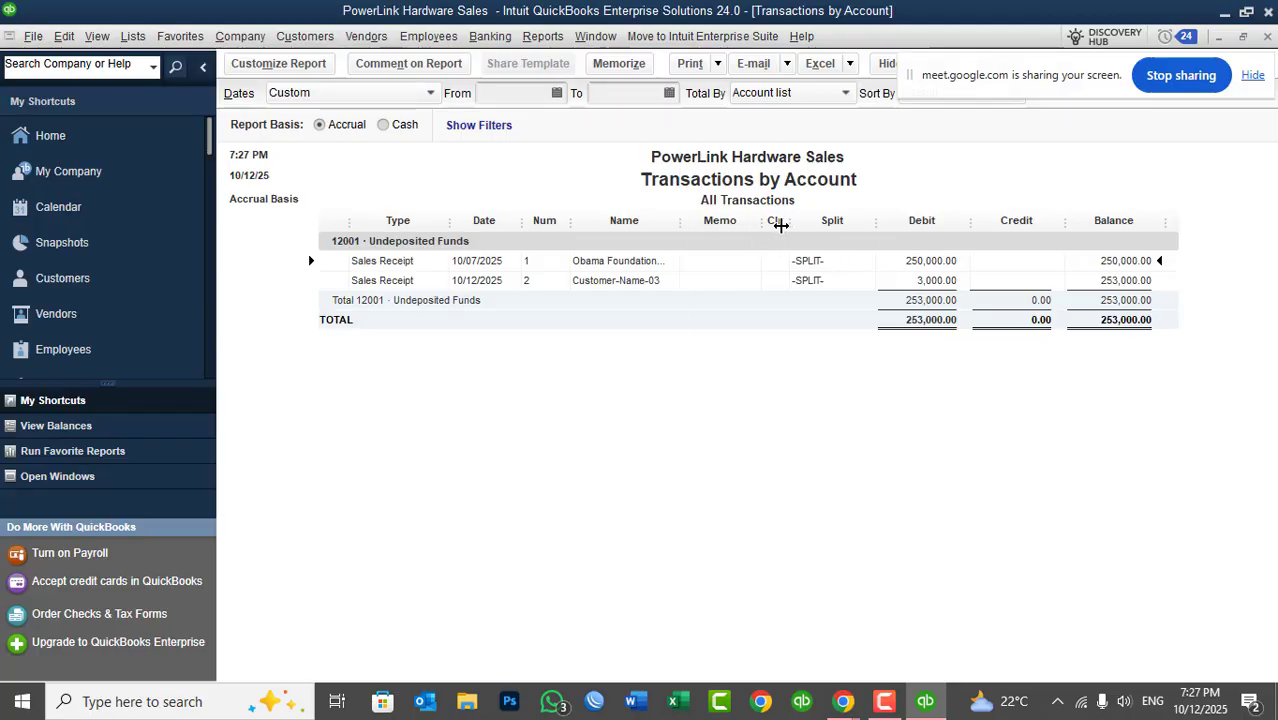
pyautogui.moveTo(781, 225); pyautogui.dragTo(781, 225)
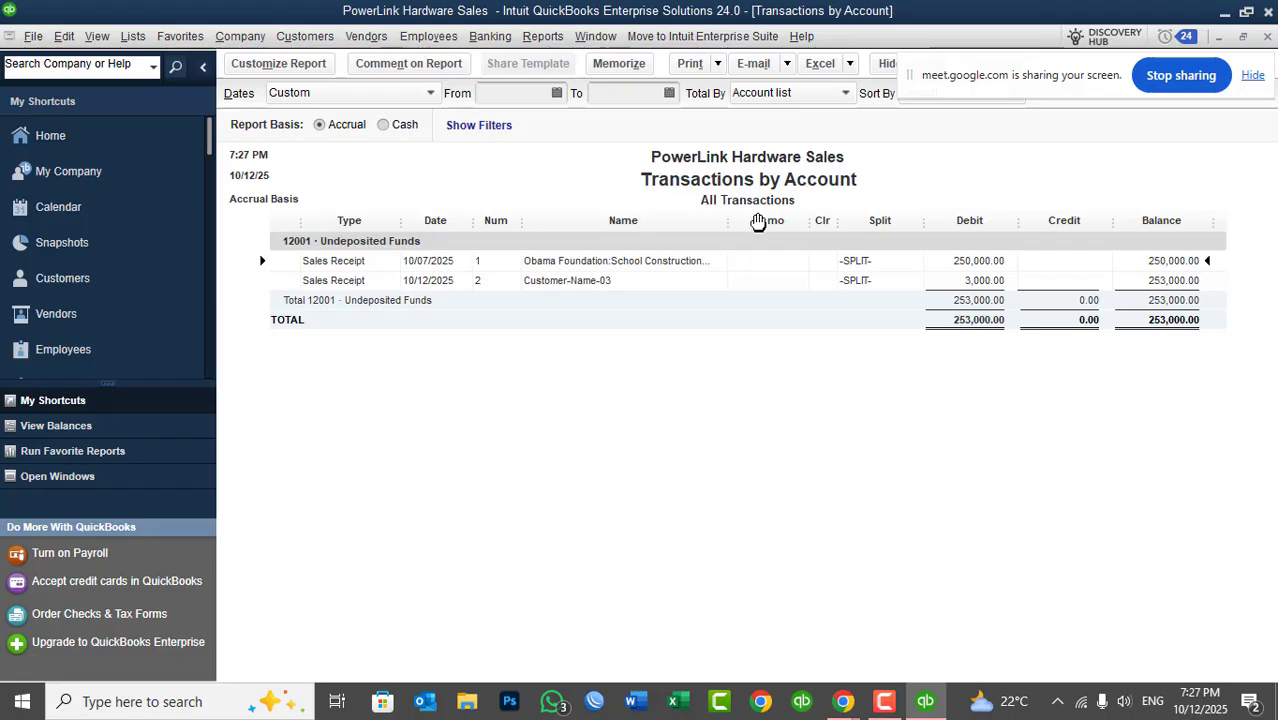
pyautogui.moveTo(729, 221); pyautogui.dragTo(809, 229)
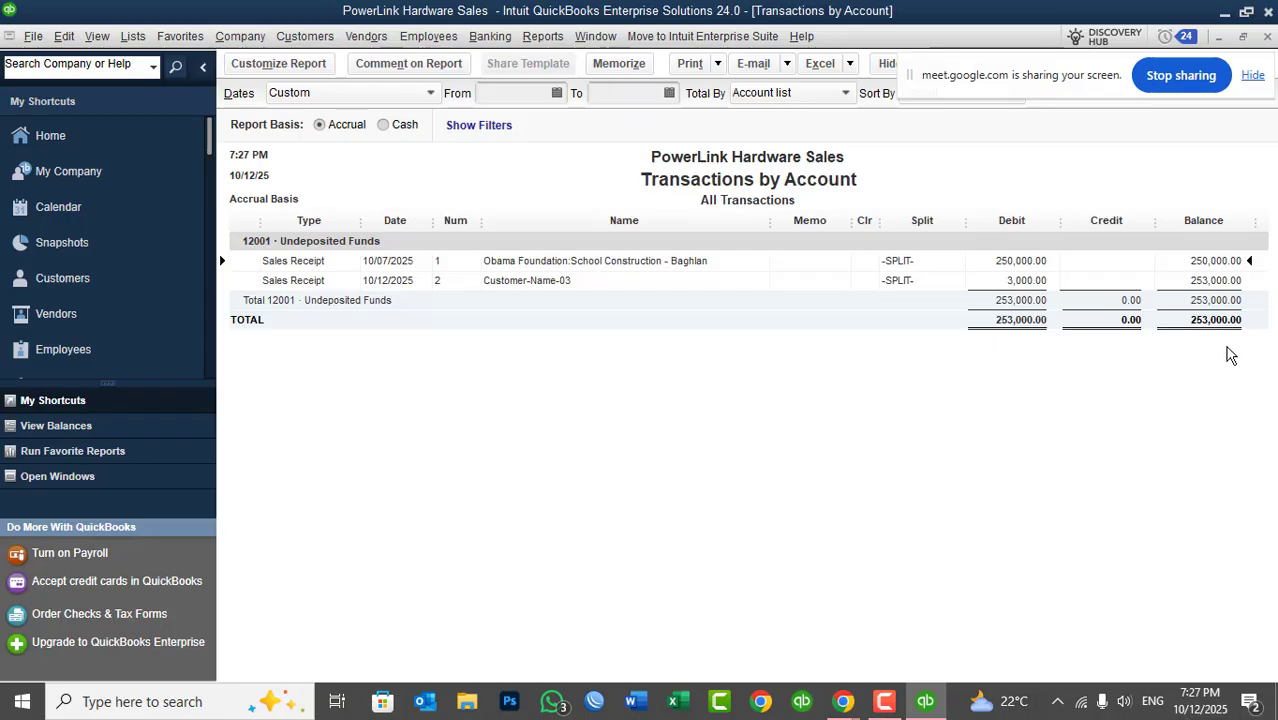
pyautogui.press('Escape')
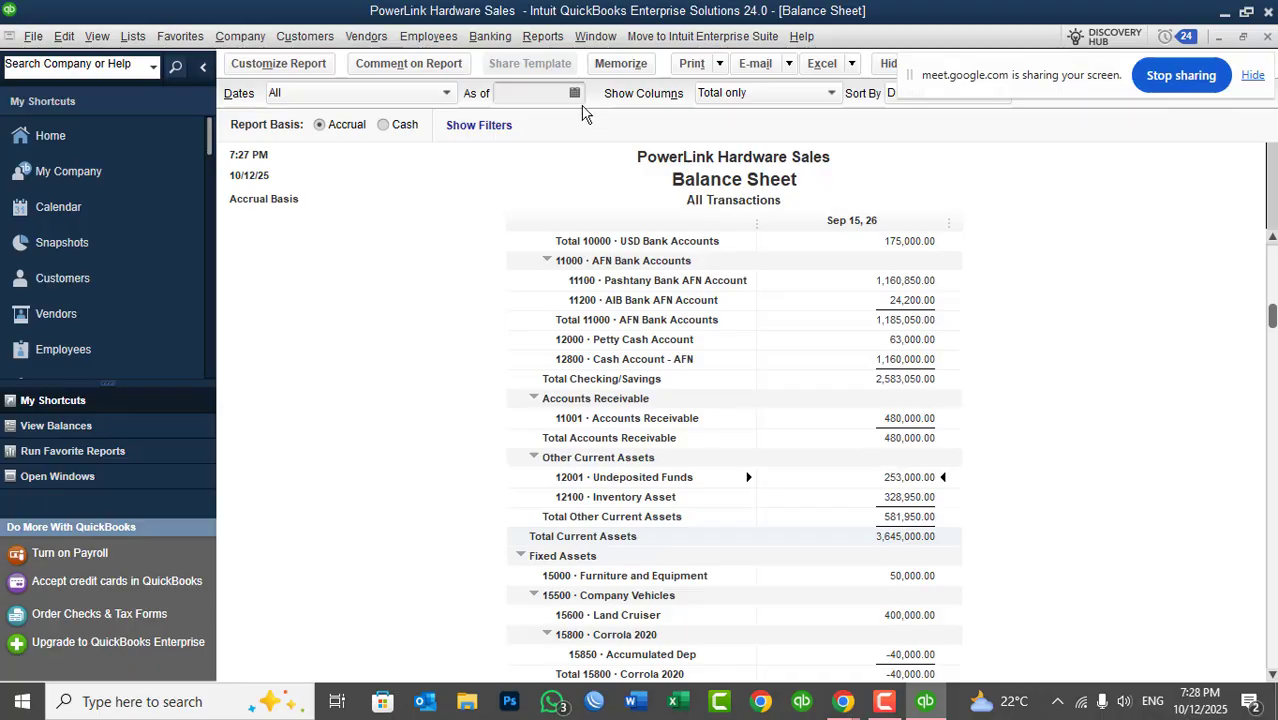
# - Start a bank deposit that includes both undeposited payments, from Obama Foundation and Customer-Name-03
pyautogui.click(492, 40)
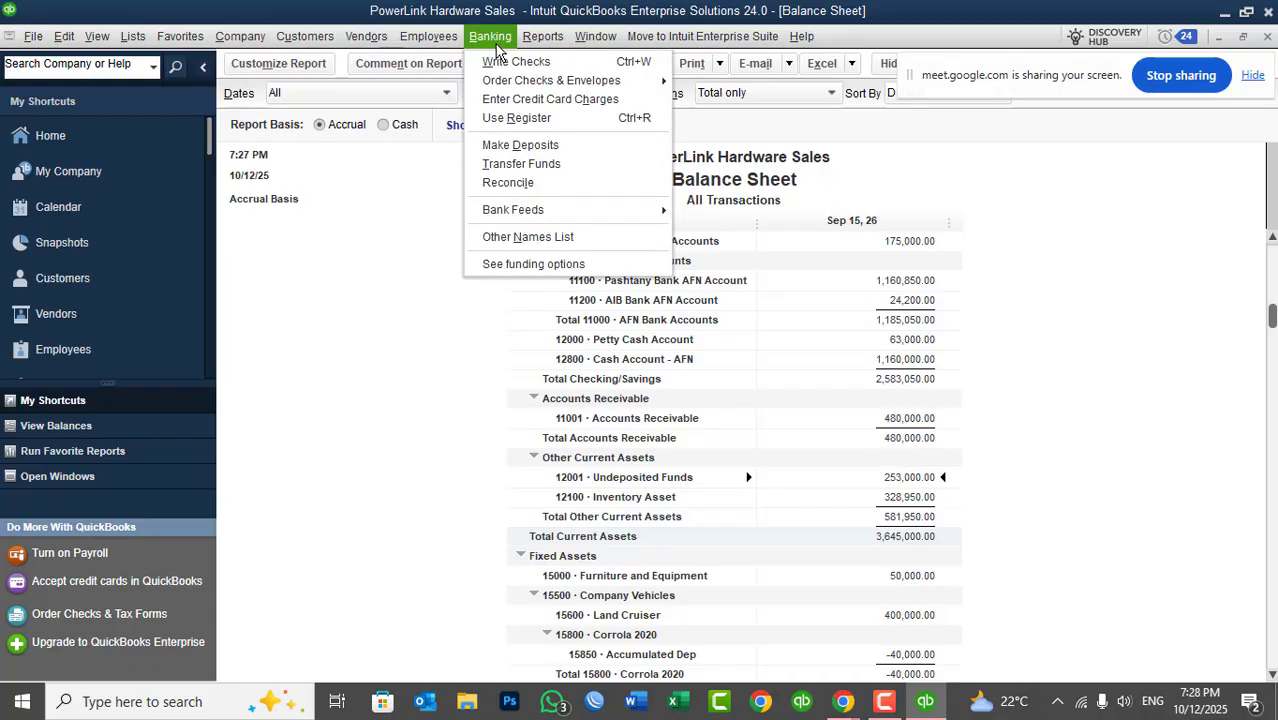
pyautogui.click(570, 150)
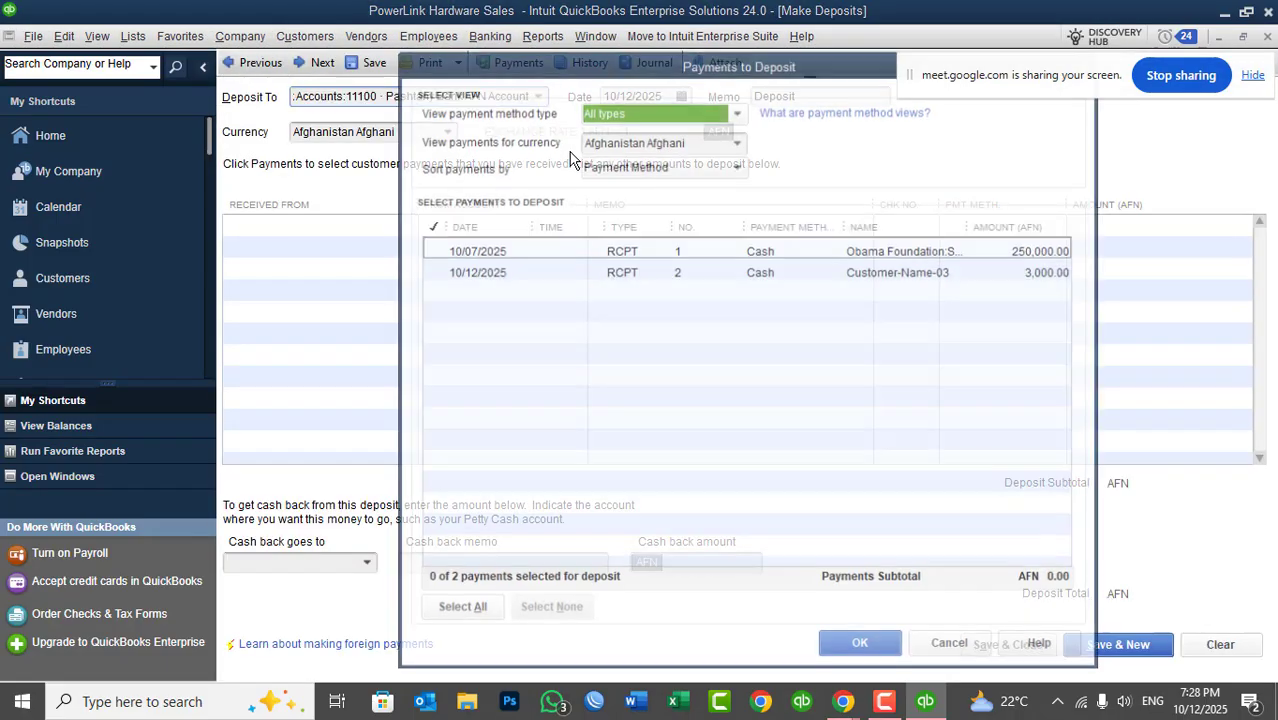
pyautogui.moveTo(629, 65); pyautogui.dragTo(454, 62)
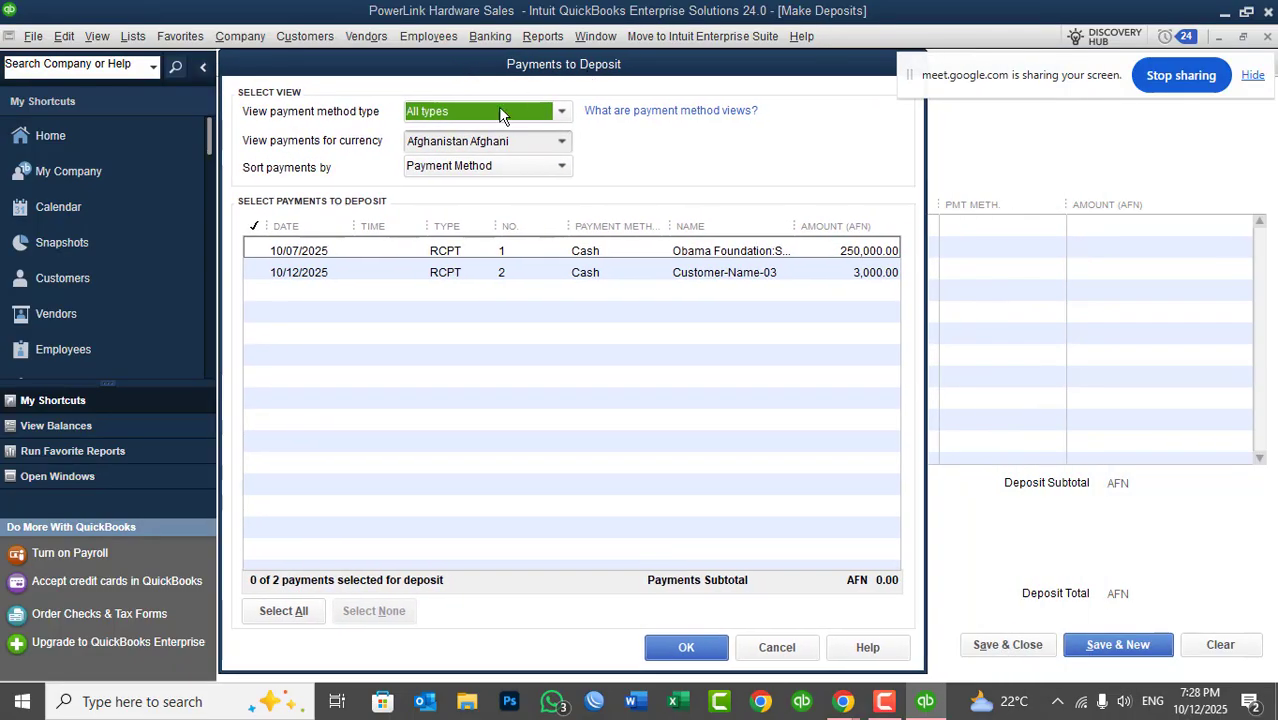
pyautogui.click(255, 250)
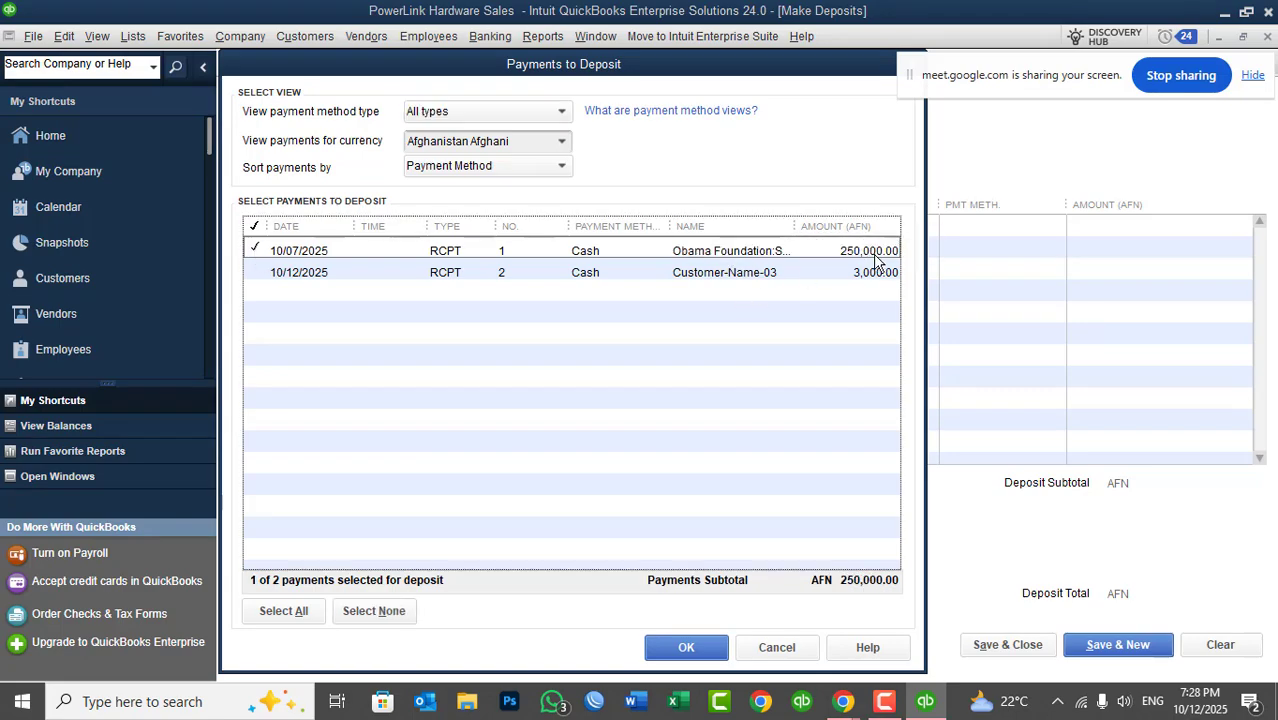
pyautogui.click(255, 272)
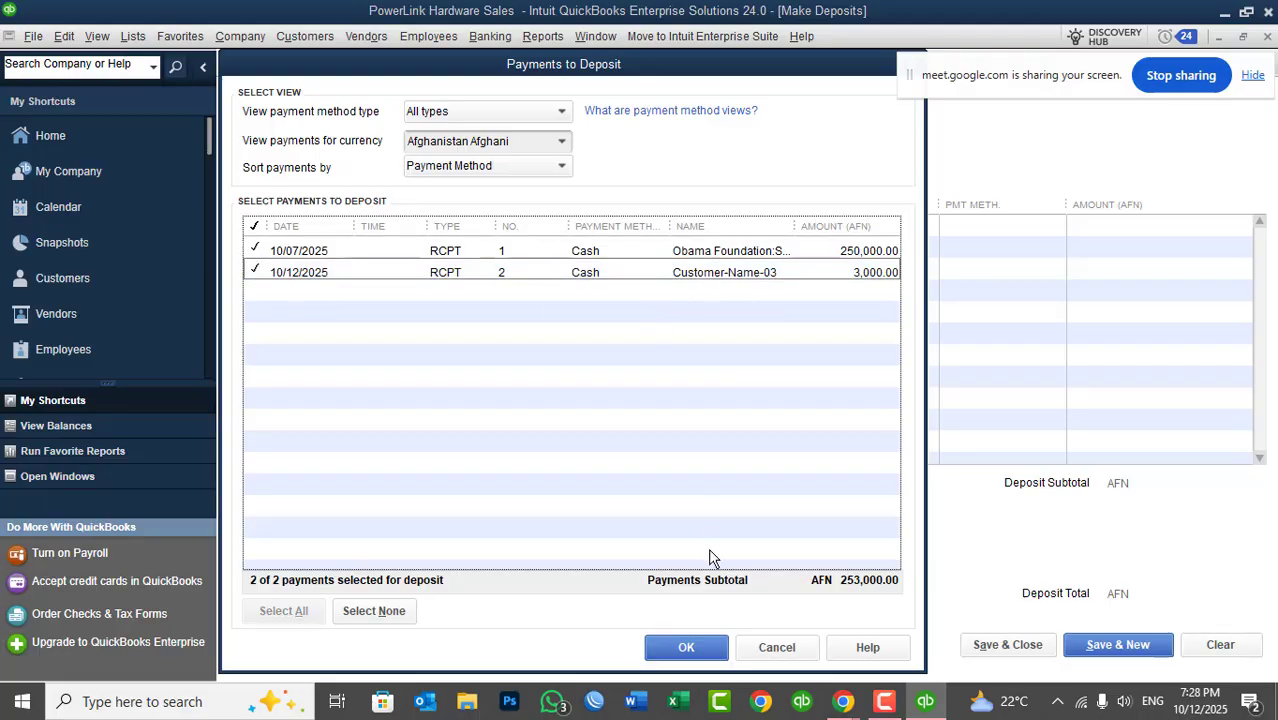
pyautogui.click(686, 650)
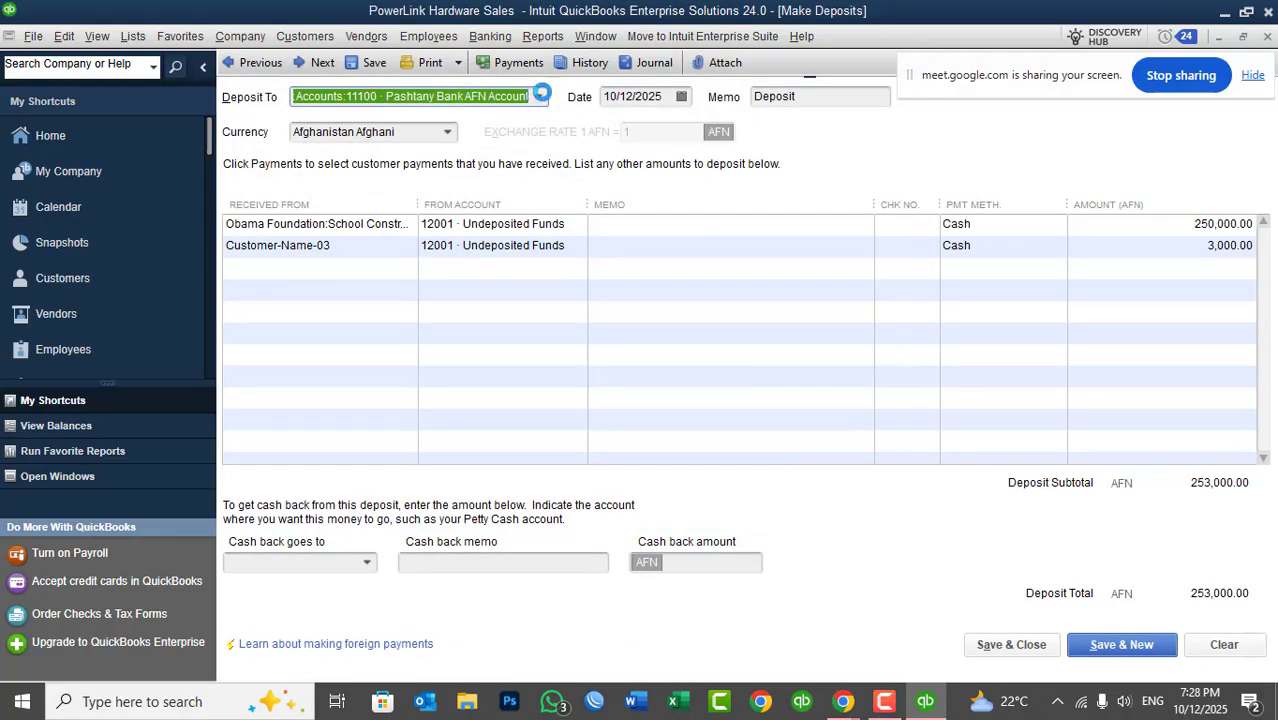
# - Set the deposit's destination to 11200 AIB Bank AFN Account, then save and close the deposit
pyautogui.click(541, 95)
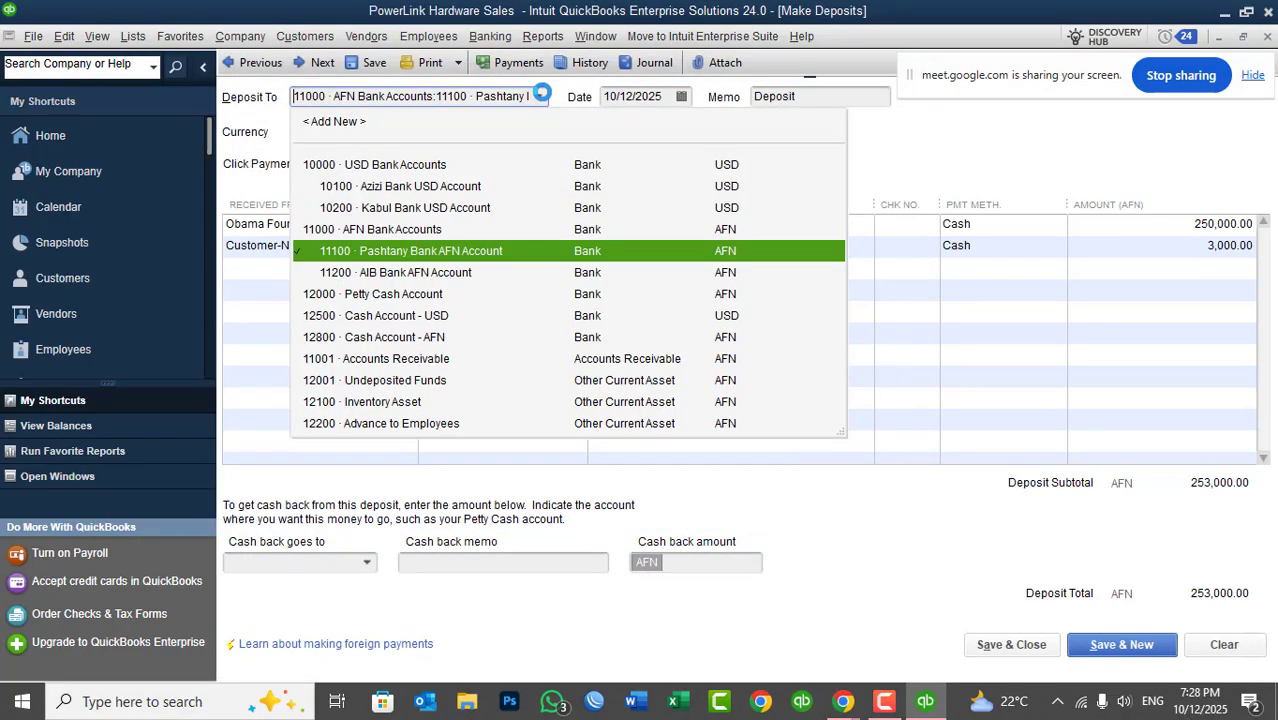
pyautogui.click(422, 274)
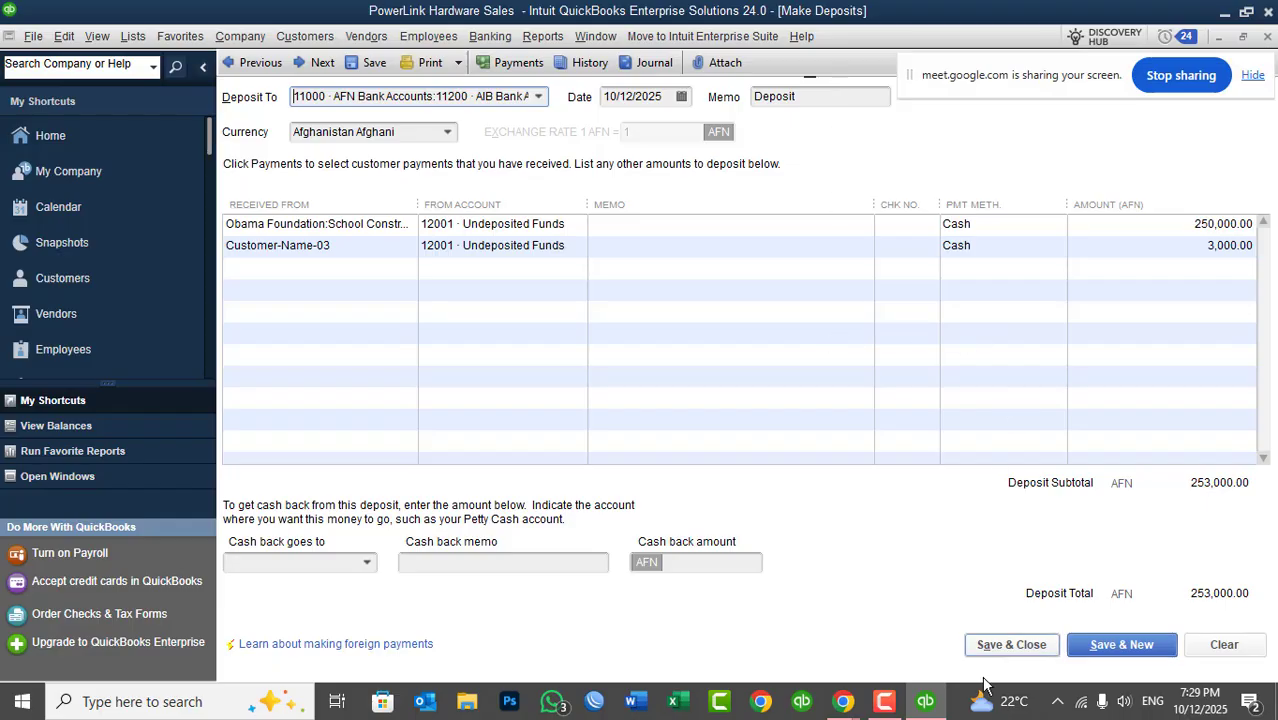
pyautogui.click(485, 34)
pyautogui.click(486, 38)
pyautogui.click(995, 643)
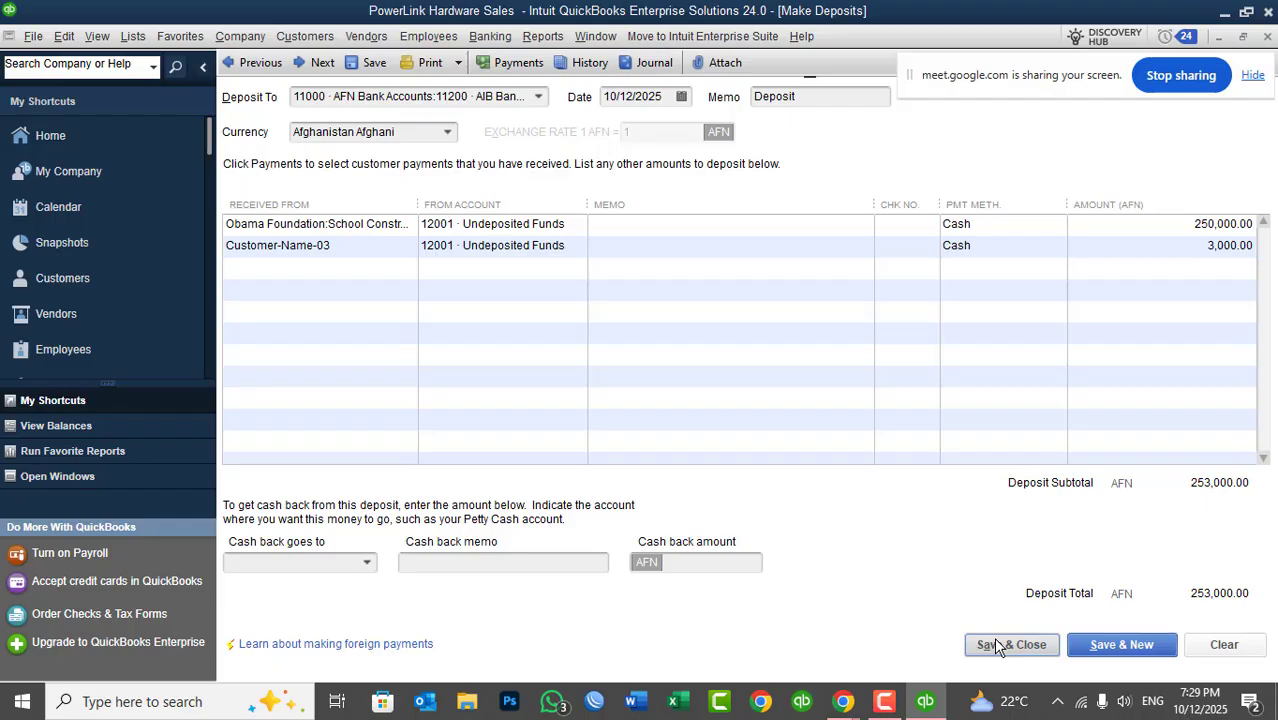
pyautogui.click(995, 645)
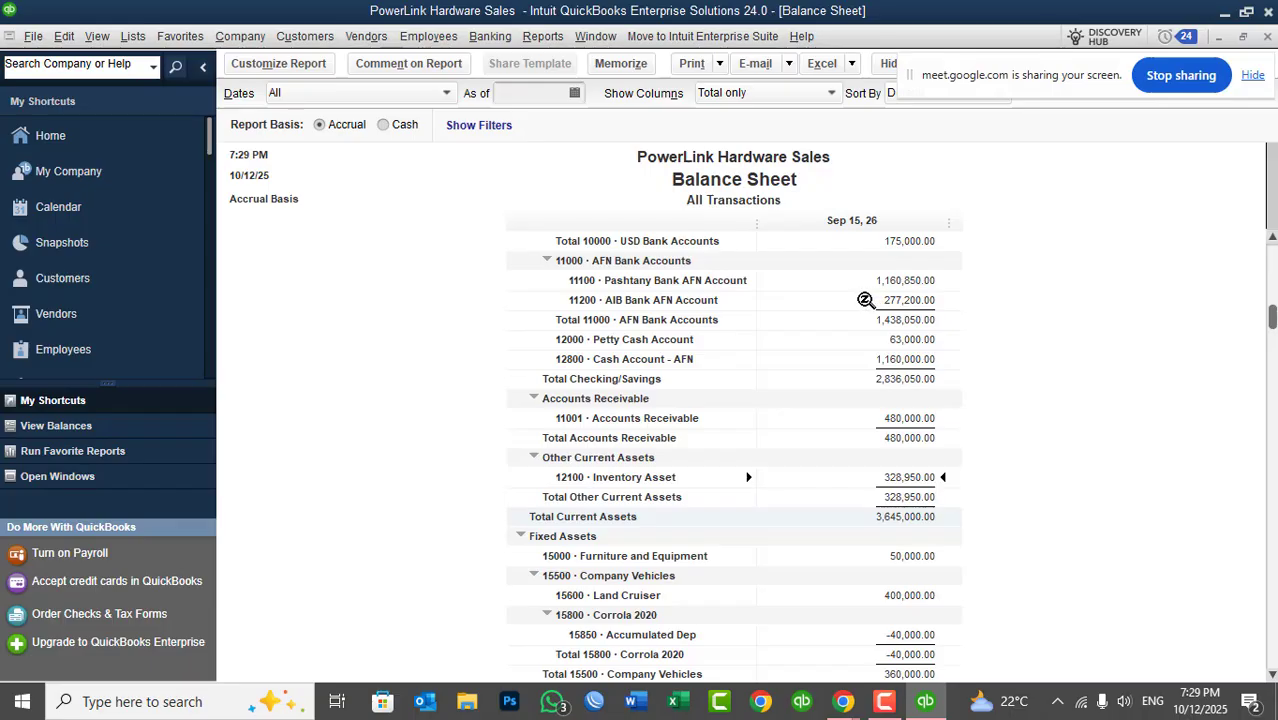
# - Check the Undeposited Funds balance in the Chart of Accounts, and close the list
pyautogui.hotkey('ctrl', 'a')
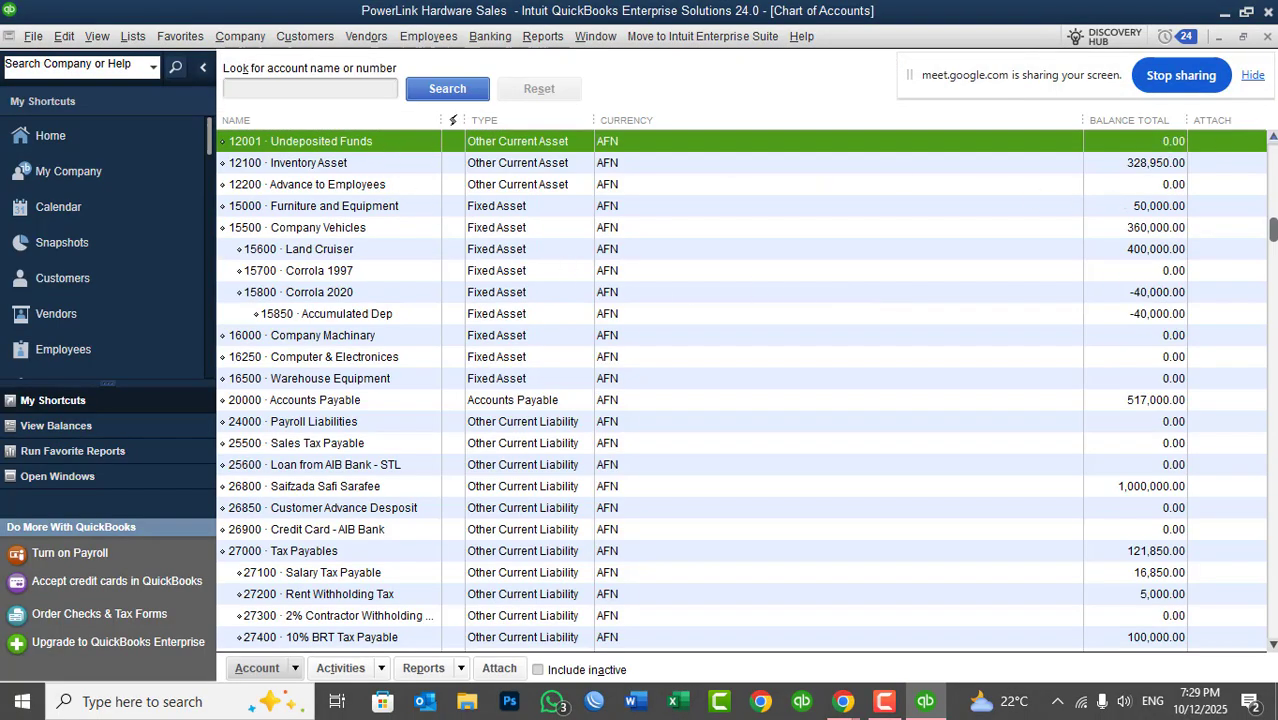
pyautogui.scroll(1, 746, 388)
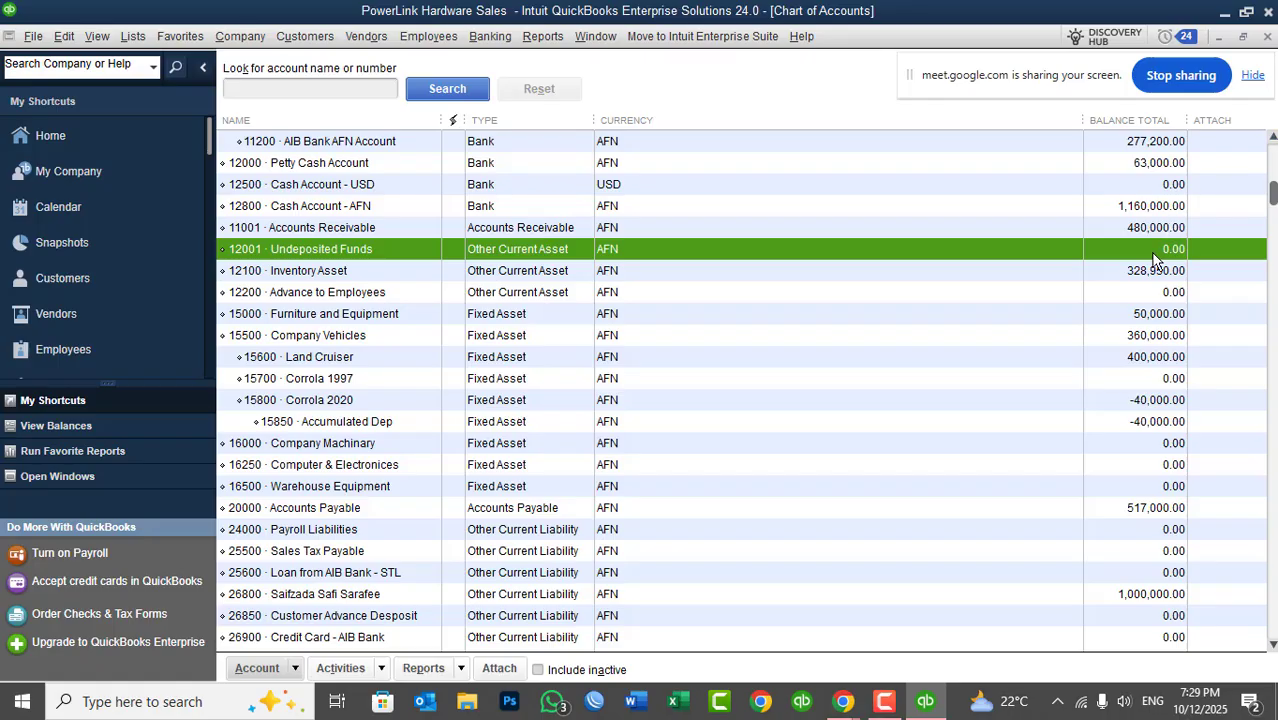
pyautogui.press('Escape')
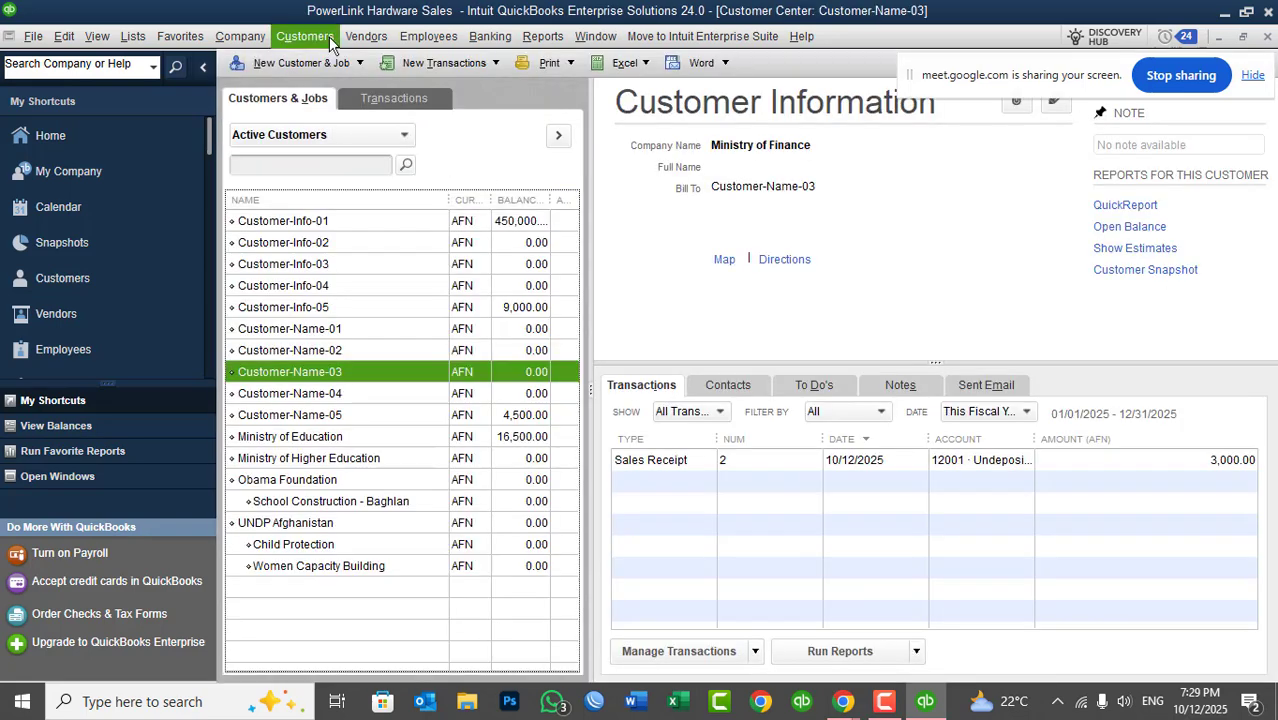
pyautogui.click(328, 36)
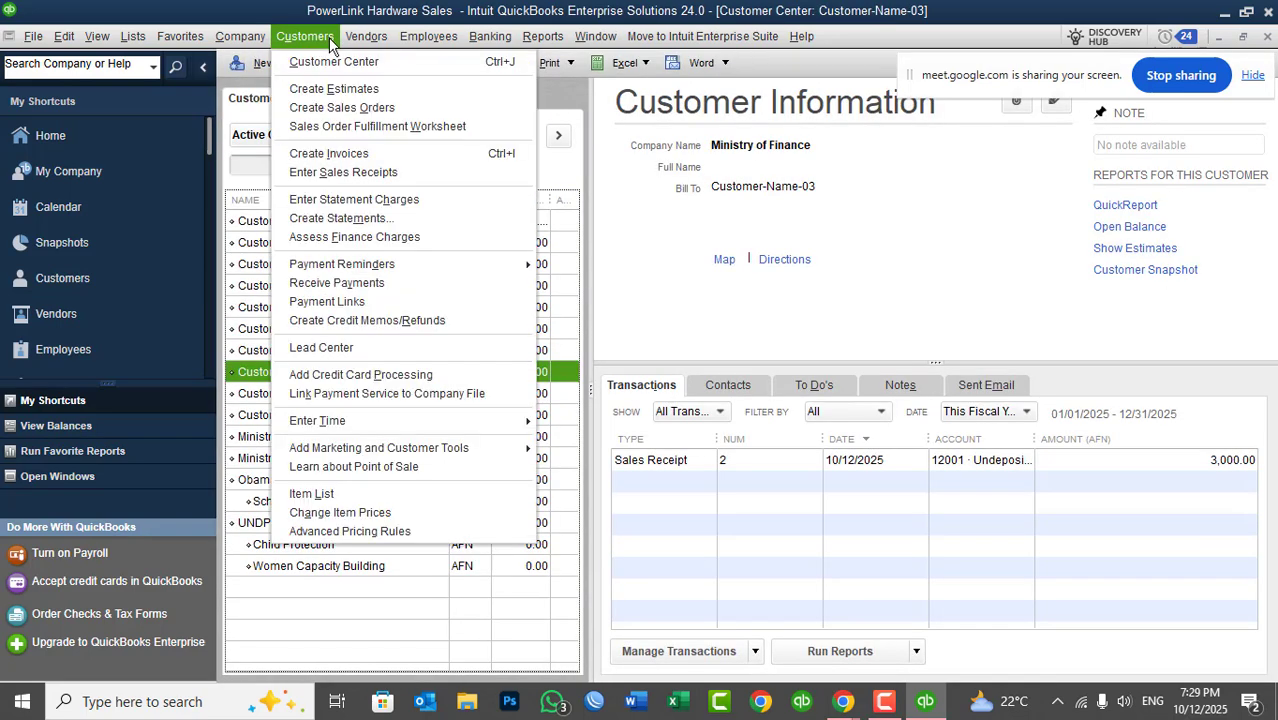
pyautogui.click(391, 180)
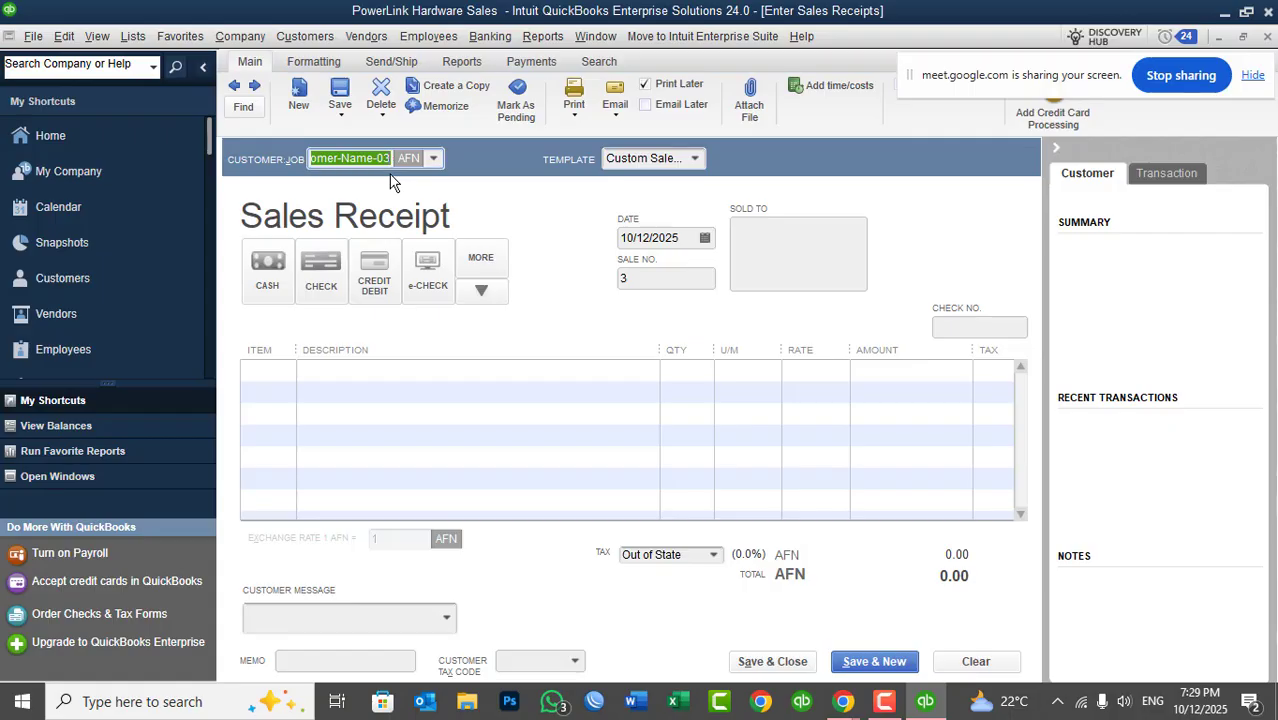
pyautogui.press('Tab')
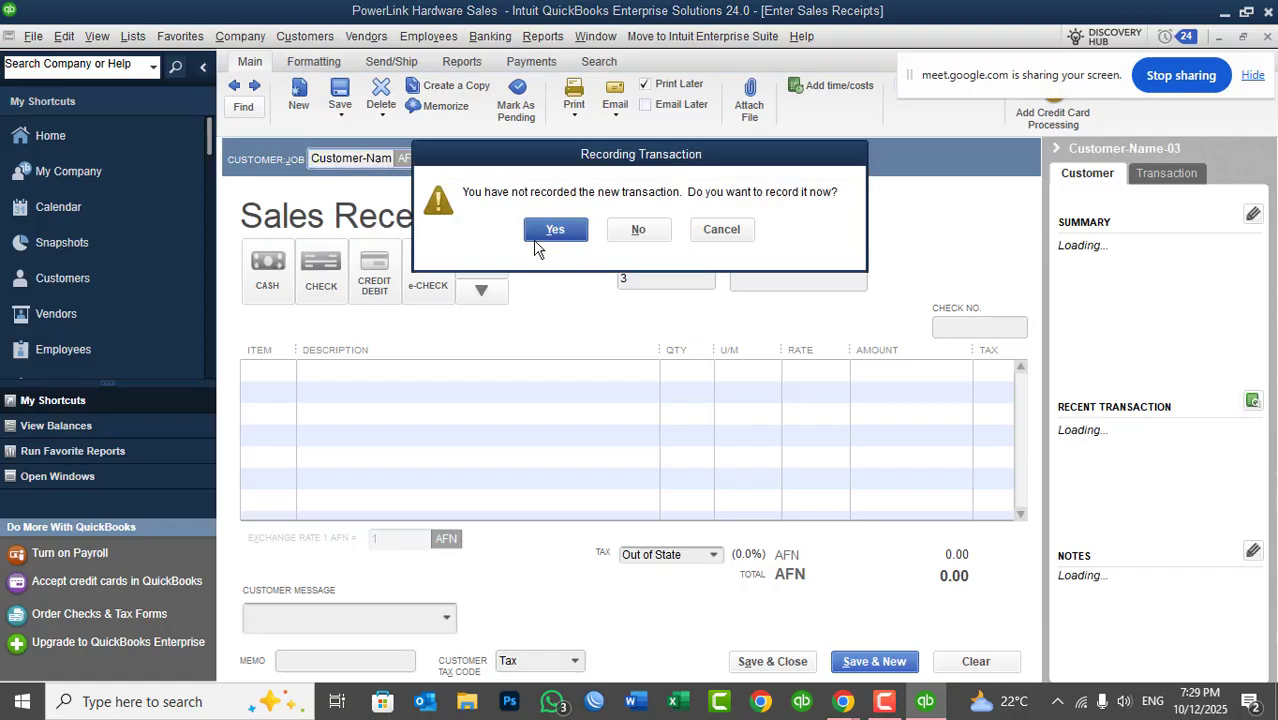
pyautogui.click(640, 231)
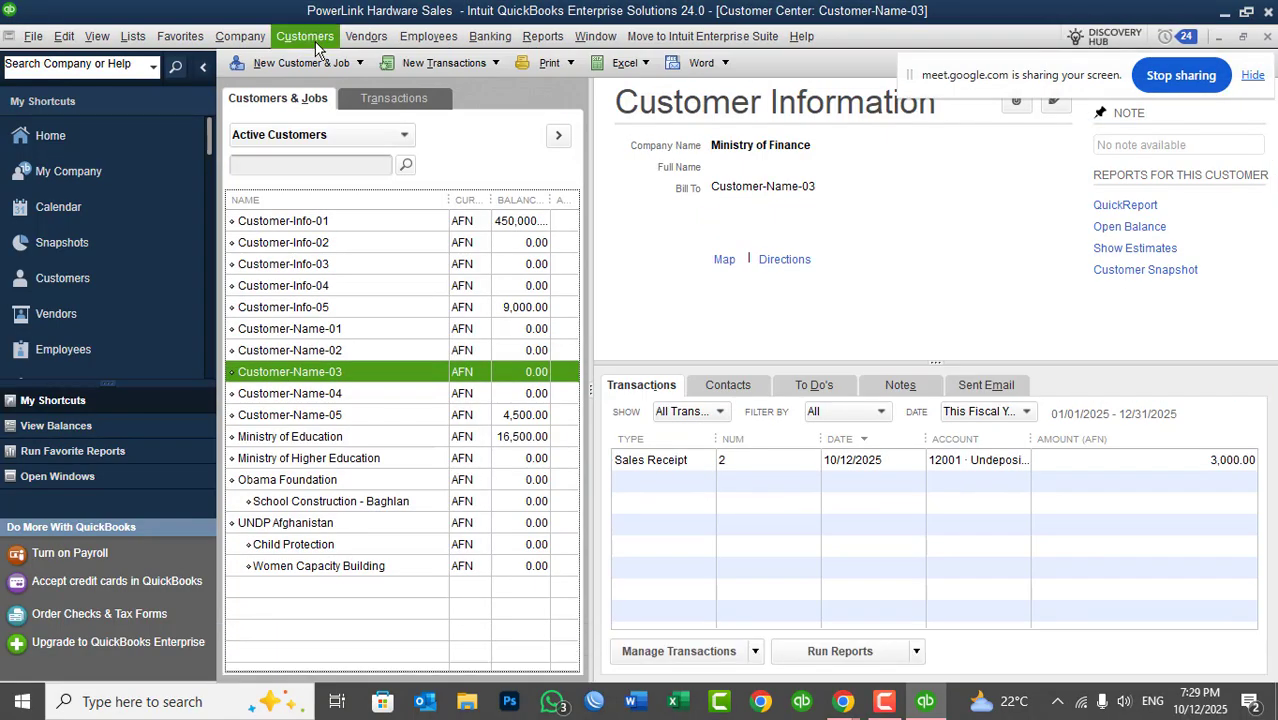
pyautogui.click(305, 36)
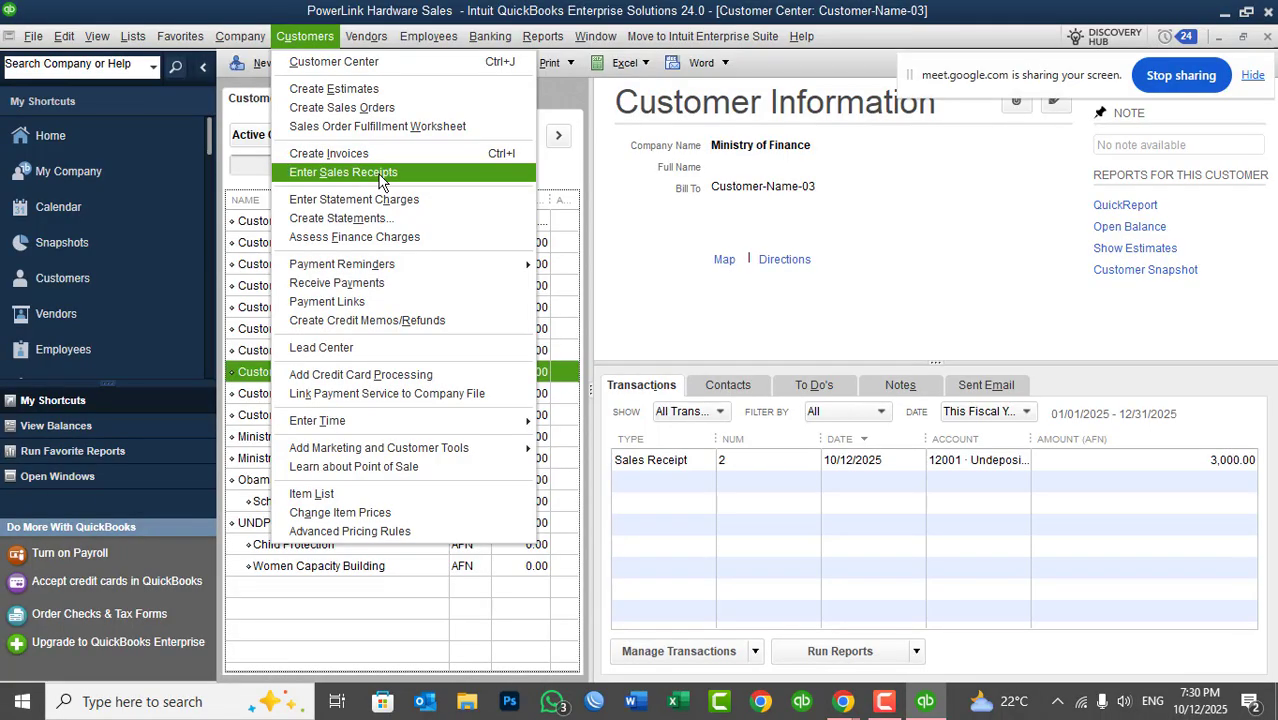
pyautogui.click(673, 250)
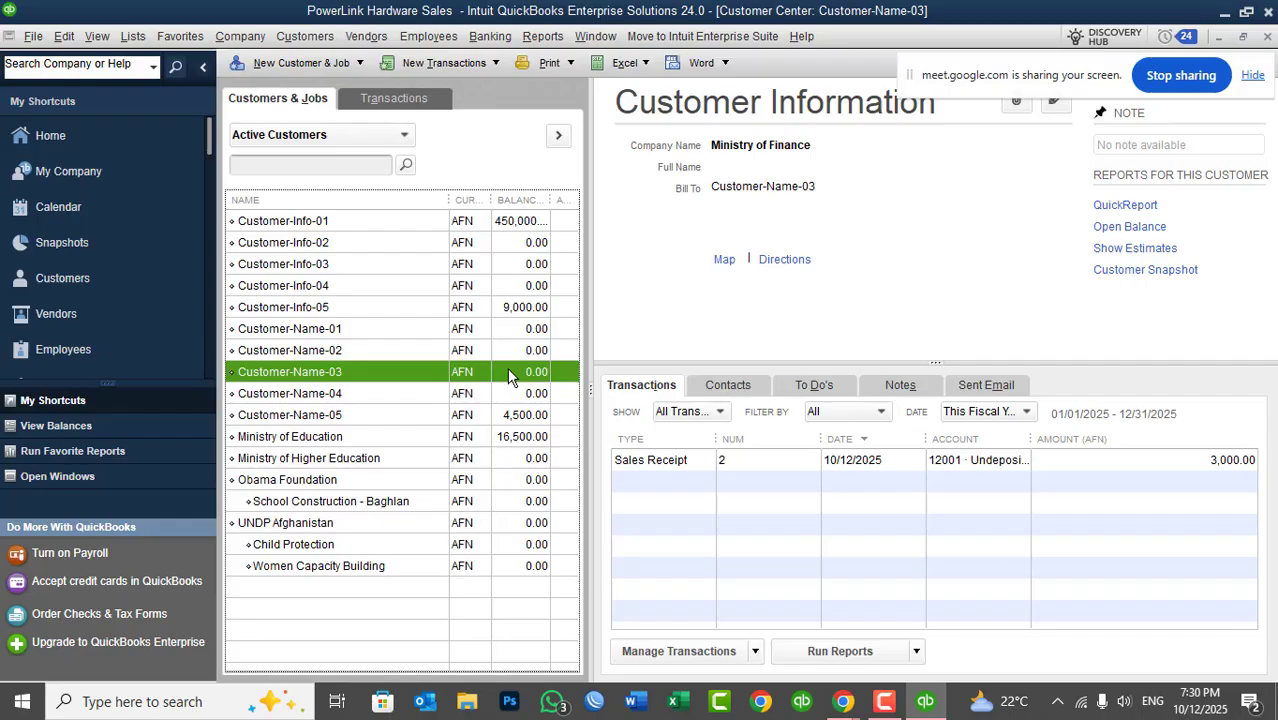
# - Start an invoice for Customer-Name-03 and add the QuickBooks Desktop Class item on its first line
pyautogui.click(299, 39)
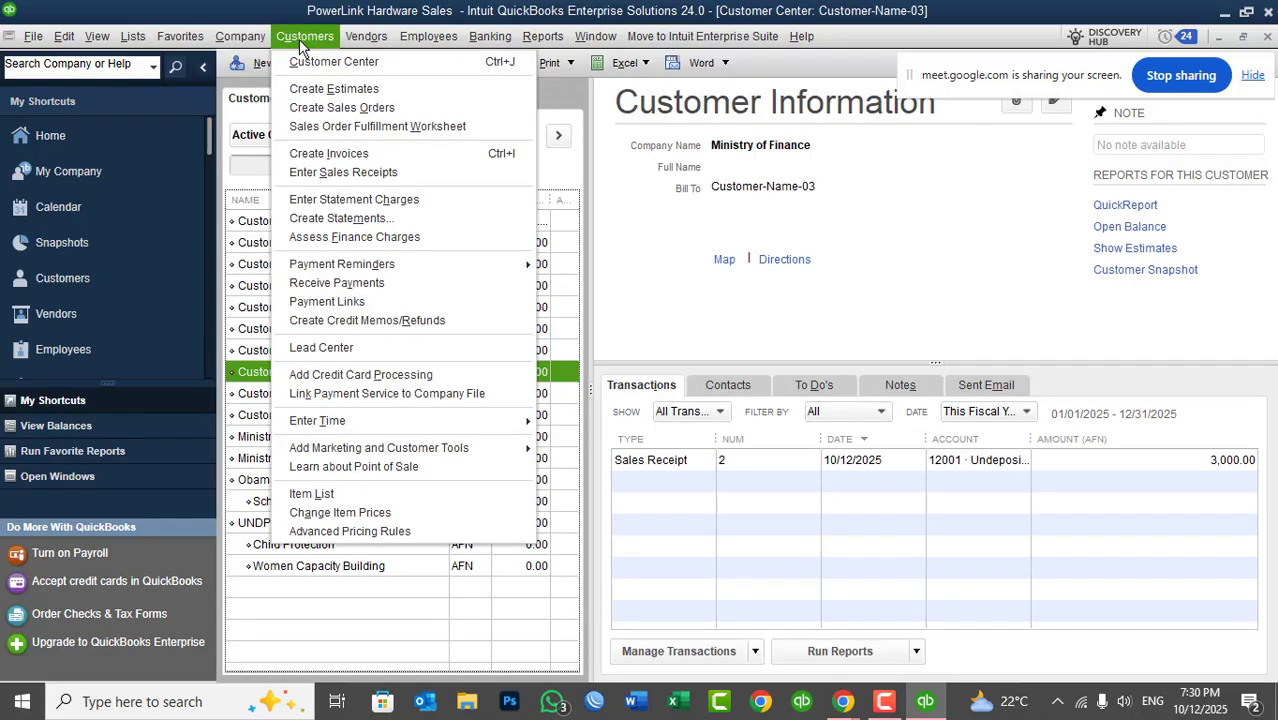
pyautogui.click(333, 160)
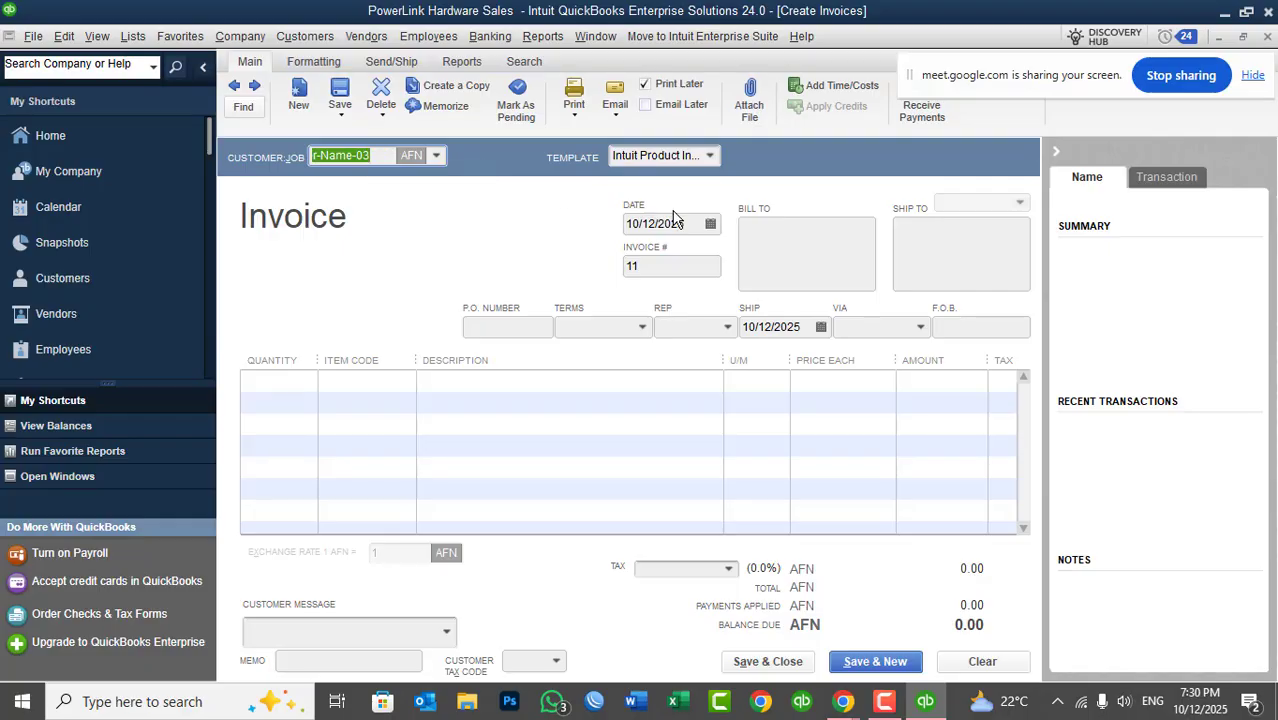
pyautogui.click(703, 222)
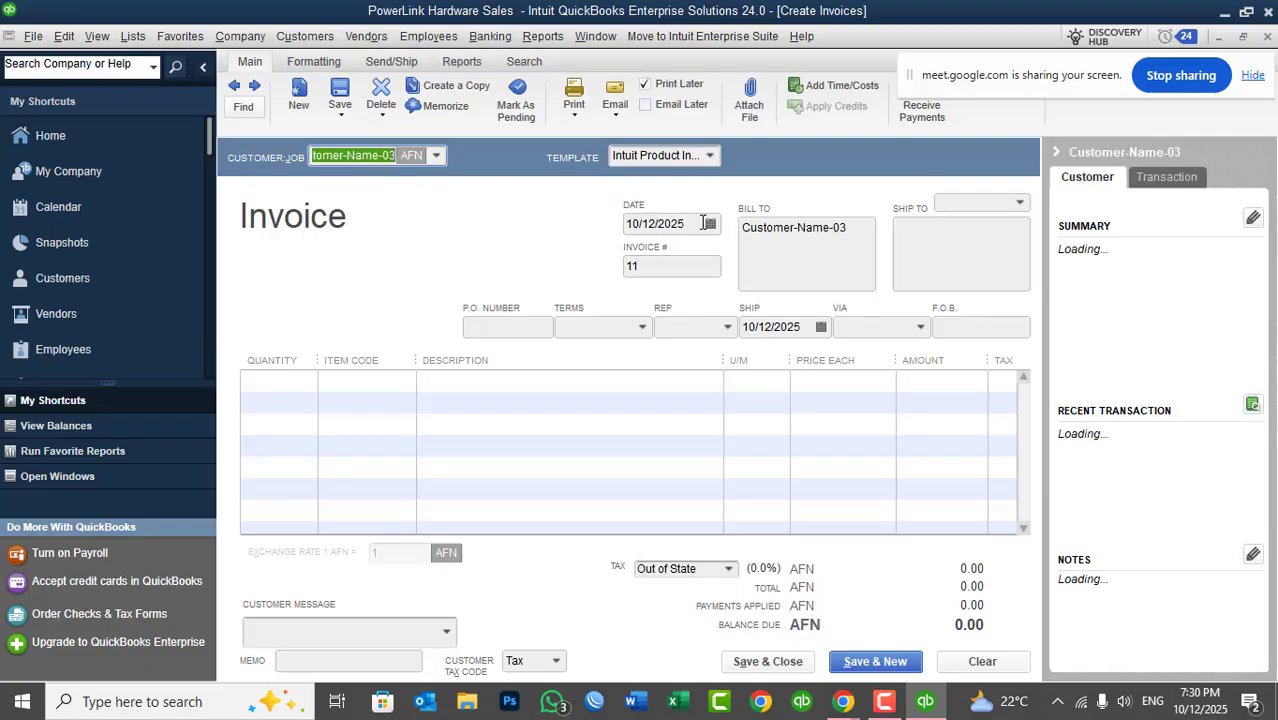
pyautogui.click(666, 269)
pyautogui.click(811, 258)
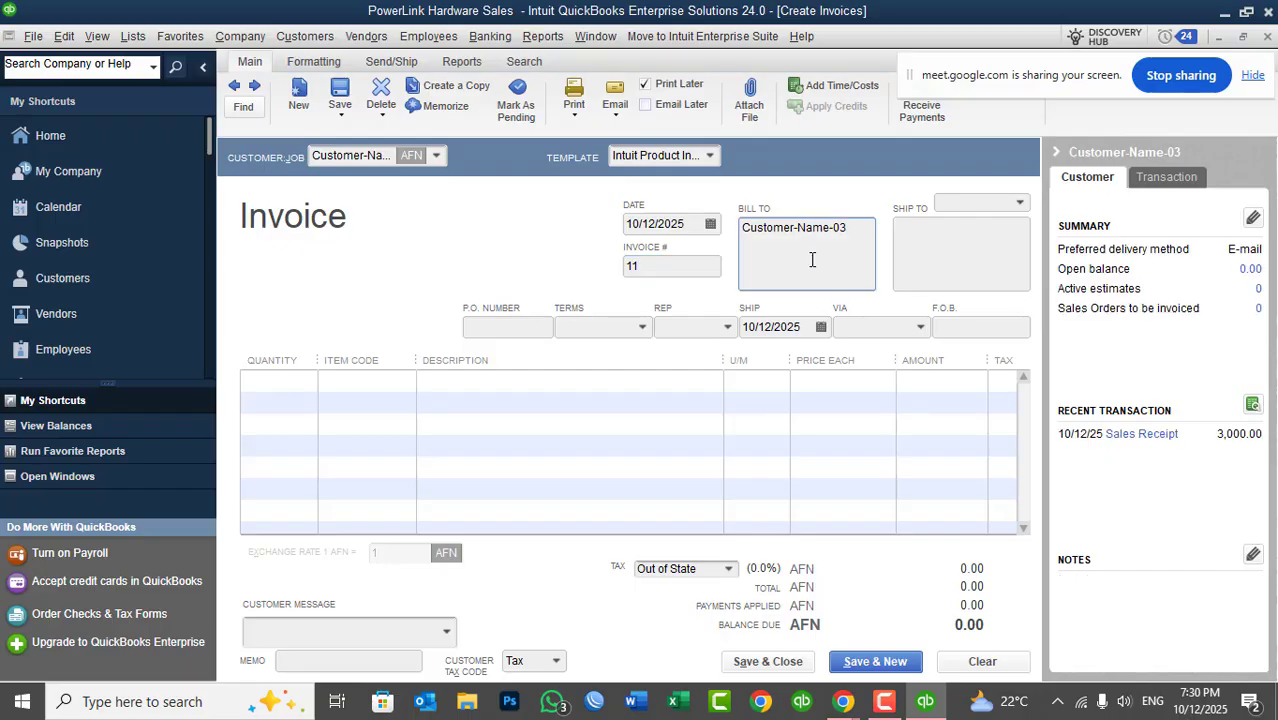
pyautogui.click(318, 381)
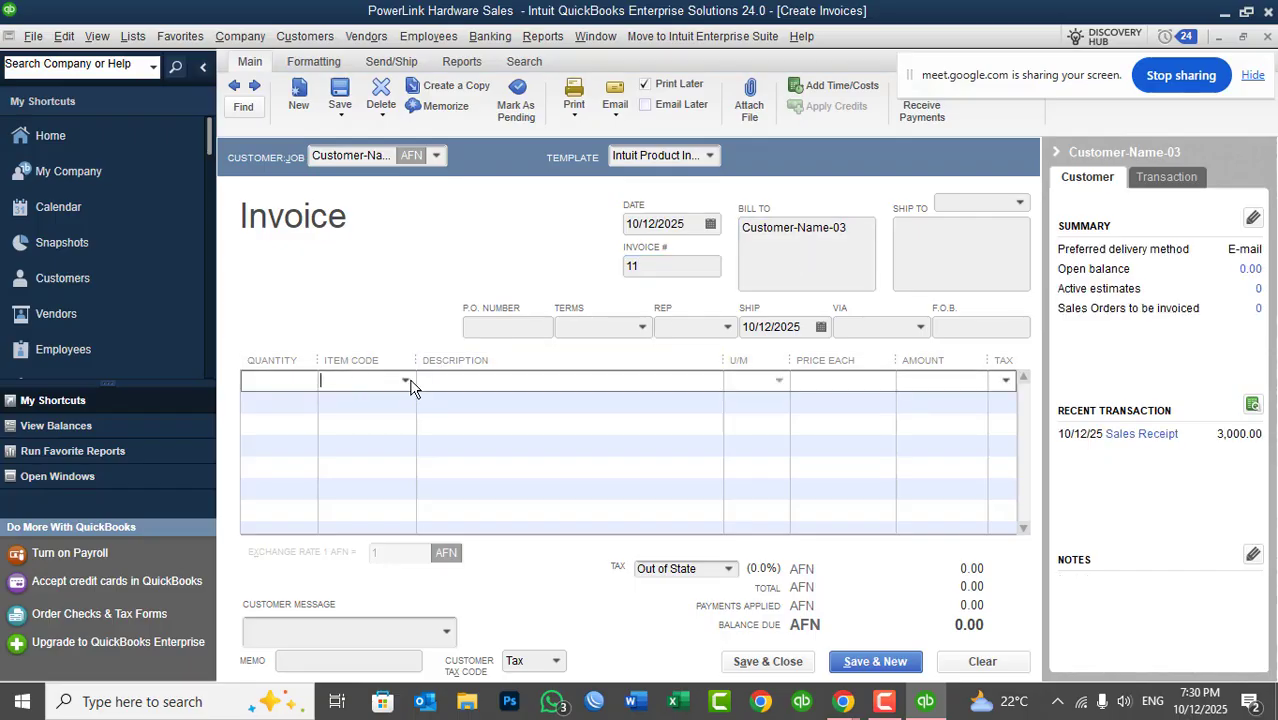
pyautogui.click(406, 381)
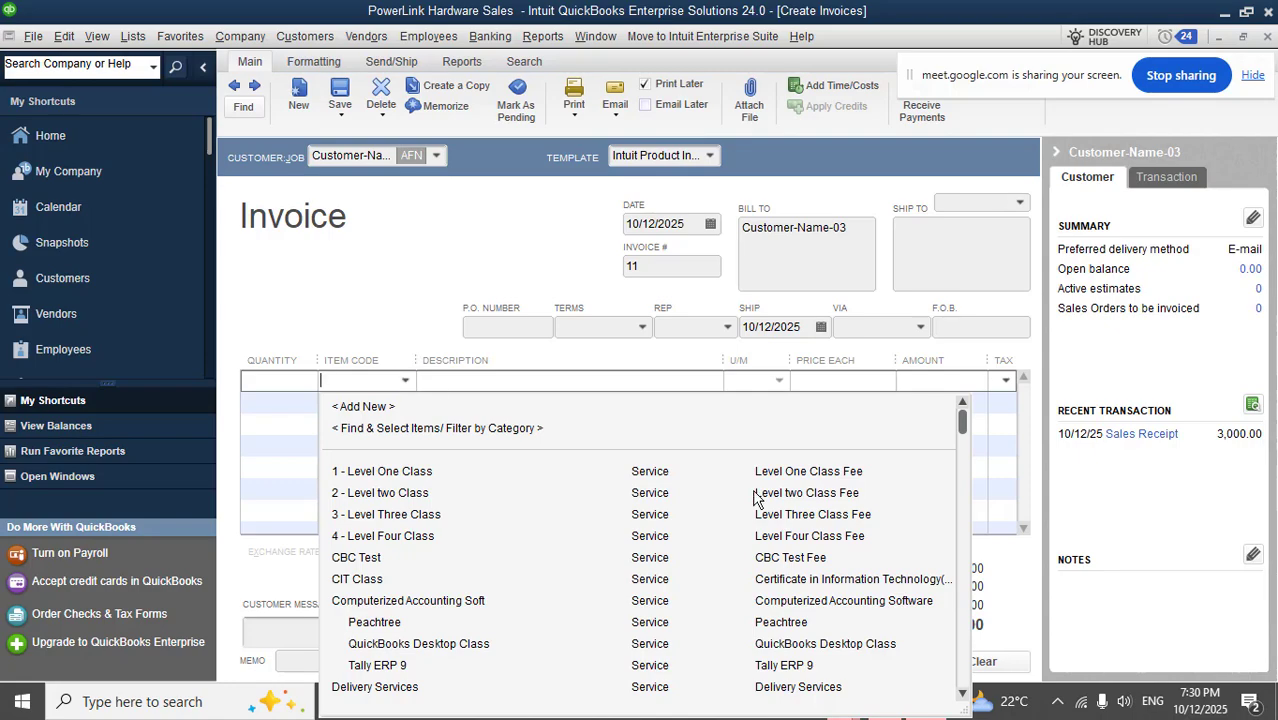
pyautogui.click(466, 648)
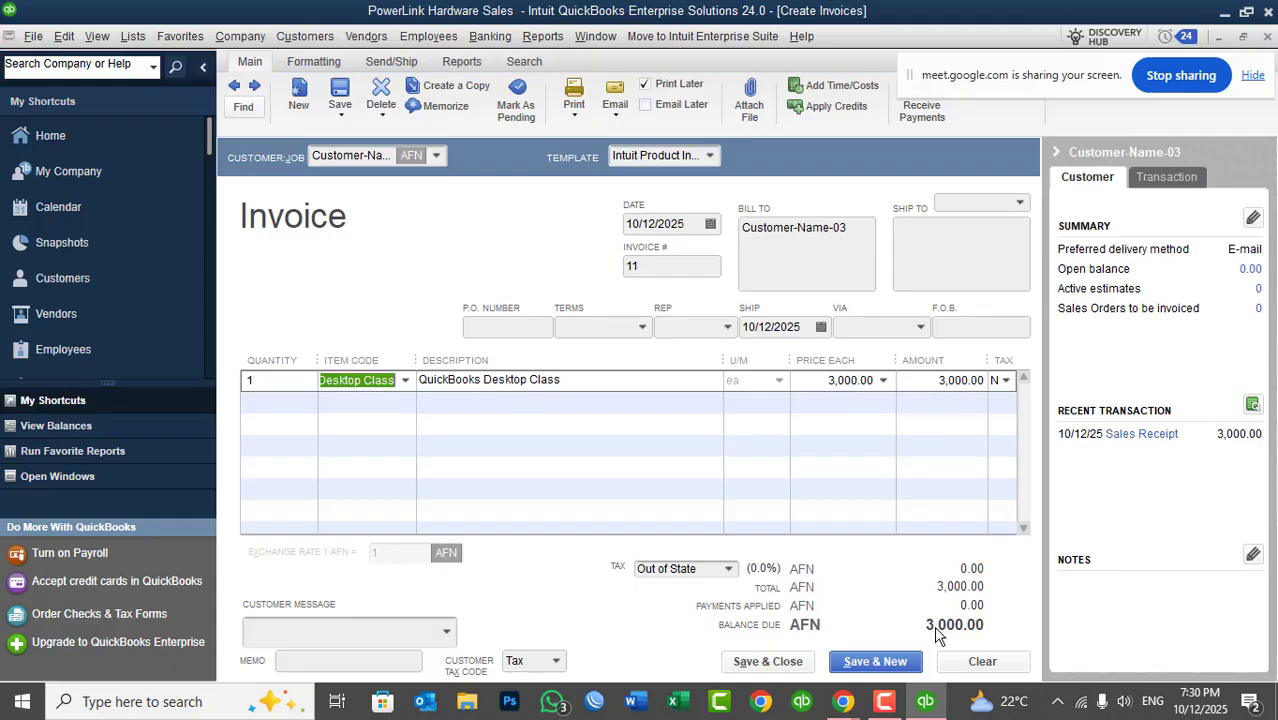
# - Set the invoice's customer message to "Thank you for your business." and save and close the invoice
pyautogui.click(447, 632)
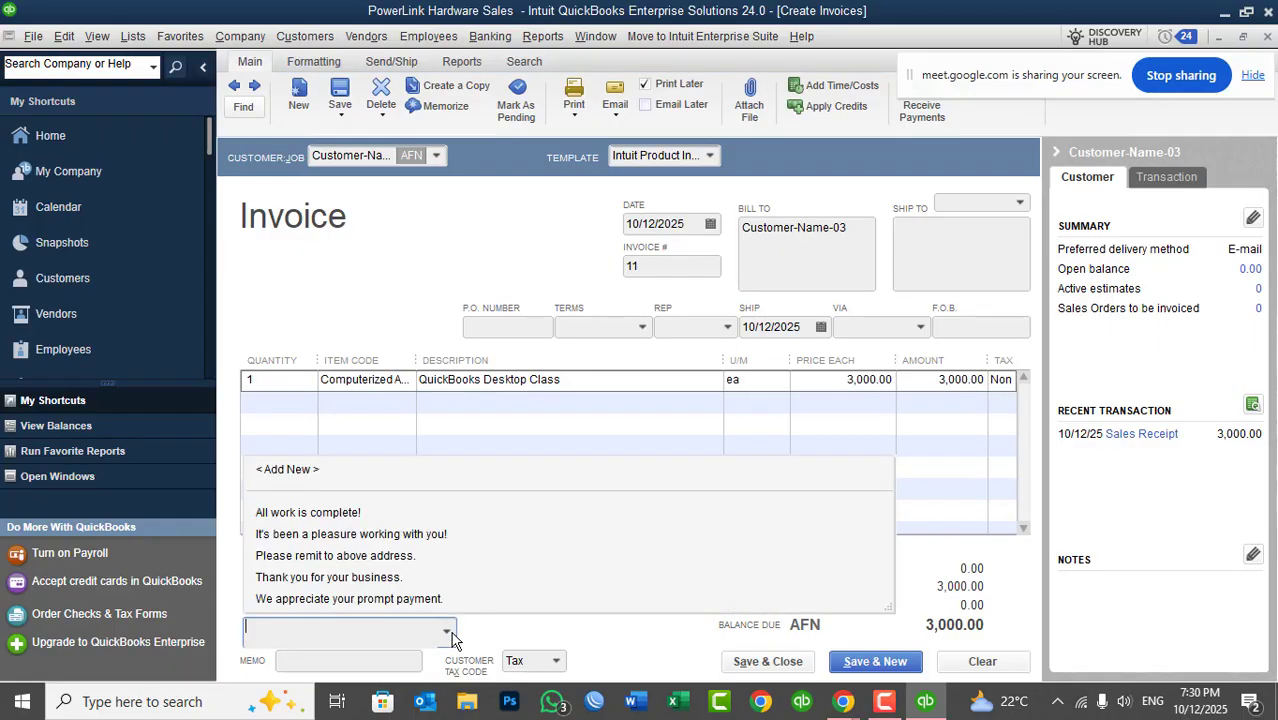
pyautogui.click(355, 578)
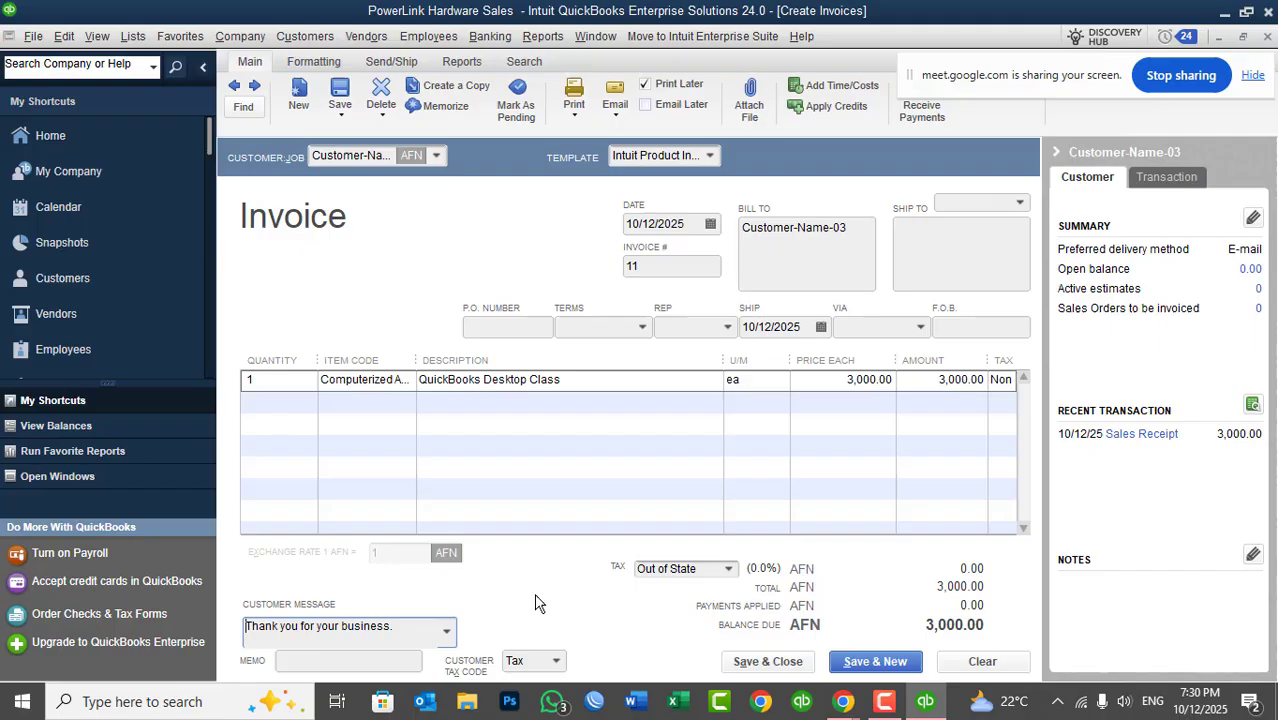
pyautogui.click(765, 662)
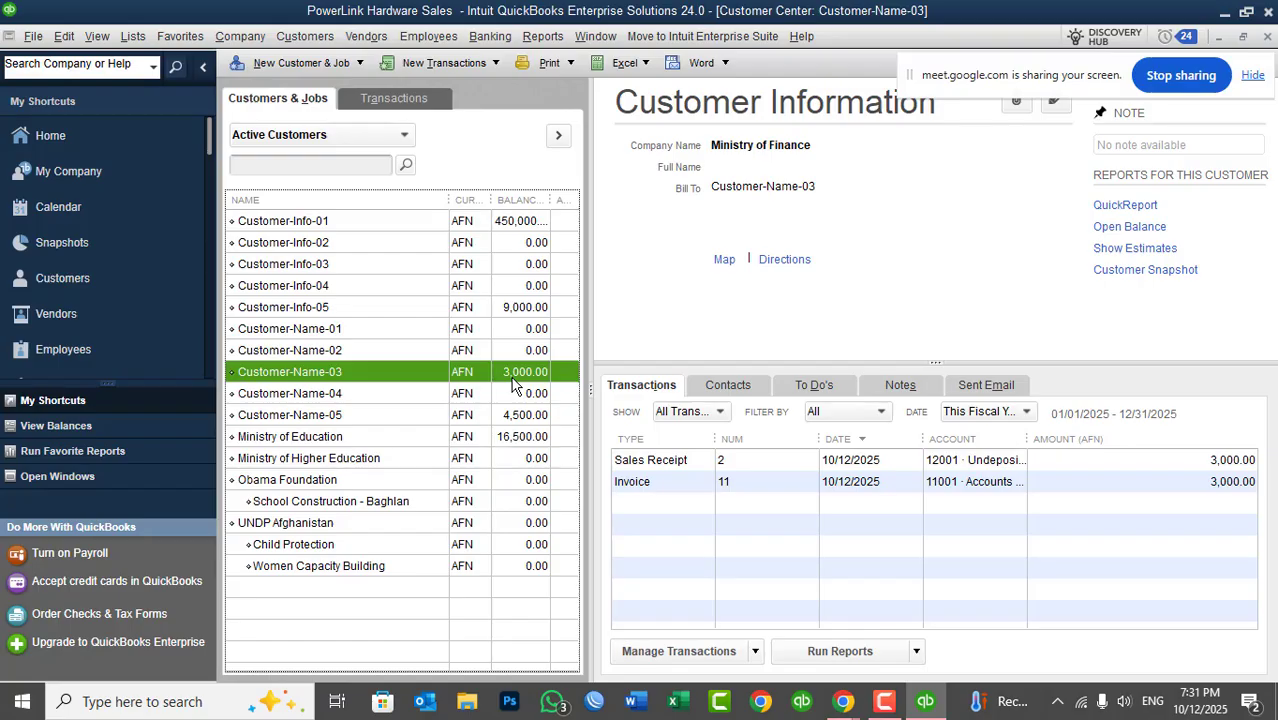
# - Start a received customer payment with Customer-Name-03 as the payer
pyautogui.click(305, 38)
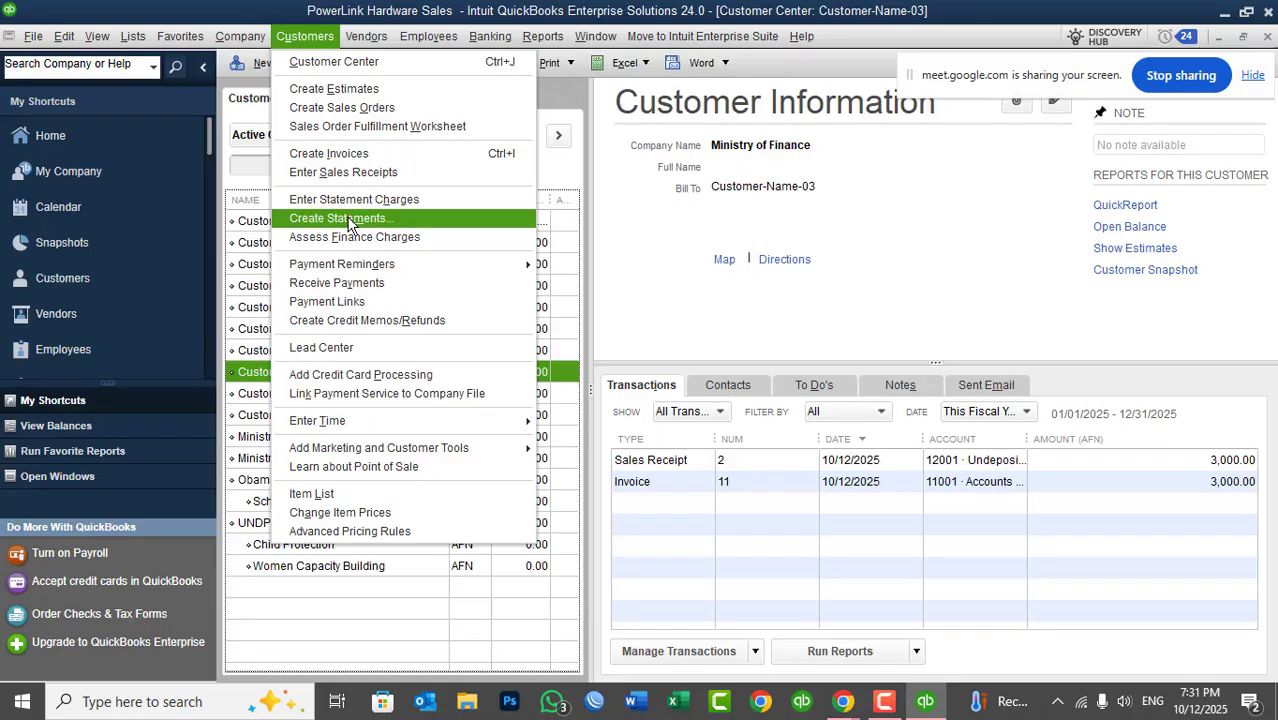
pyautogui.click(350, 290)
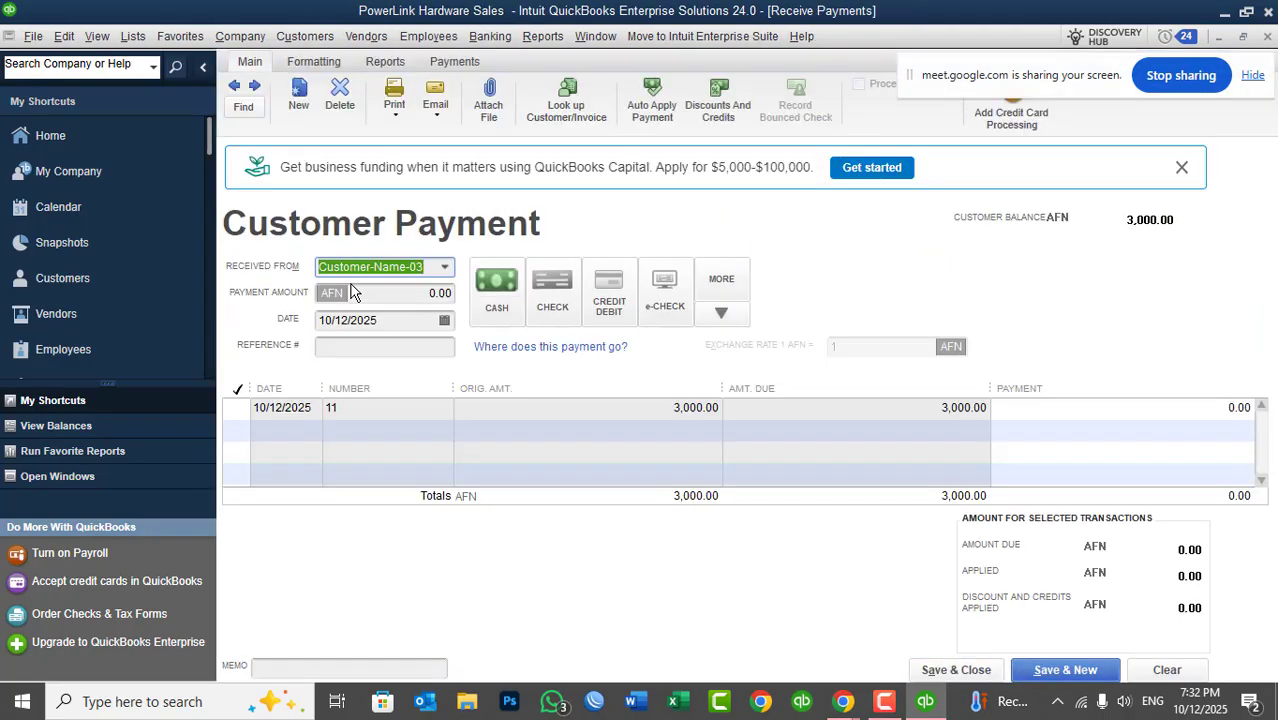
pyautogui.click(445, 268)
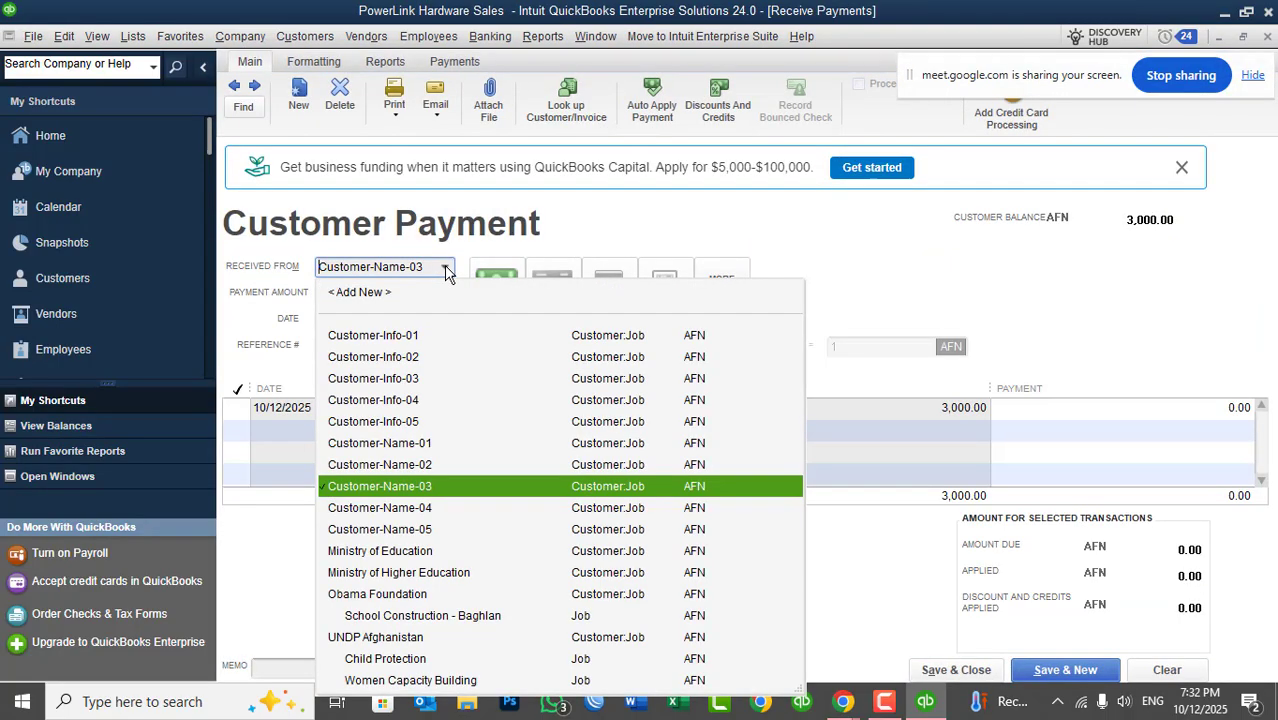
pyautogui.click(370, 336)
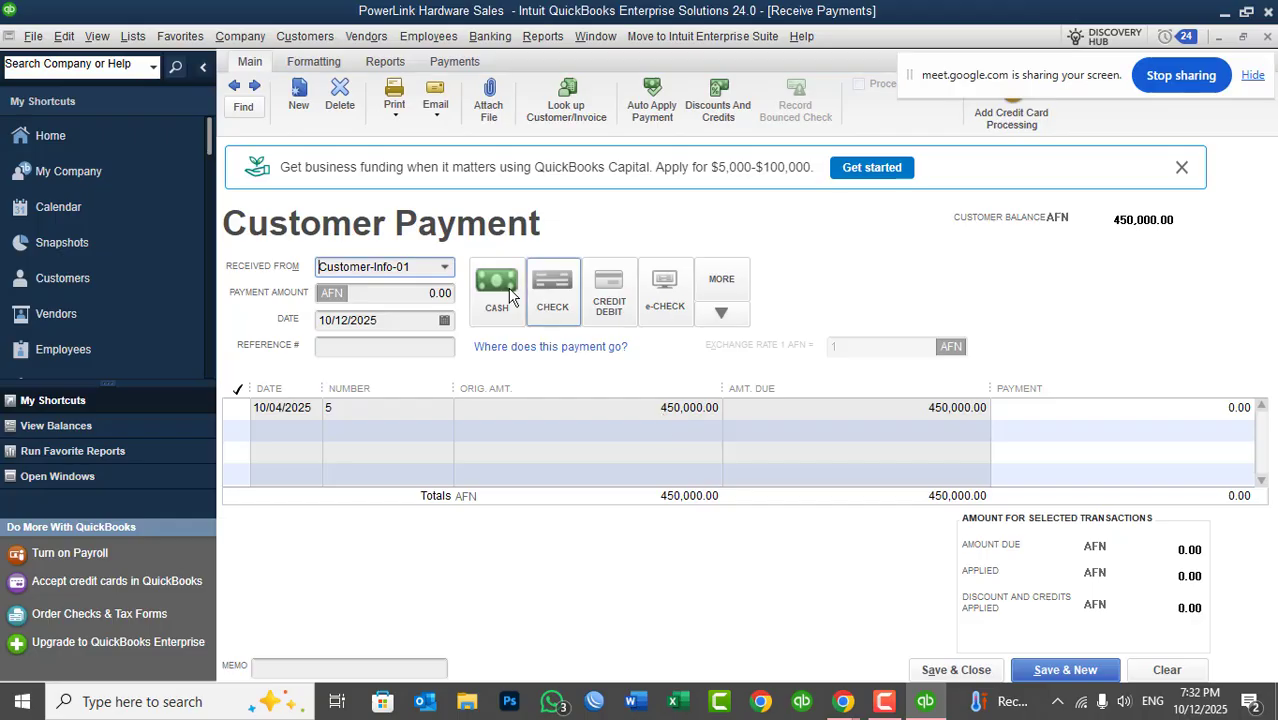
pyautogui.click(446, 268)
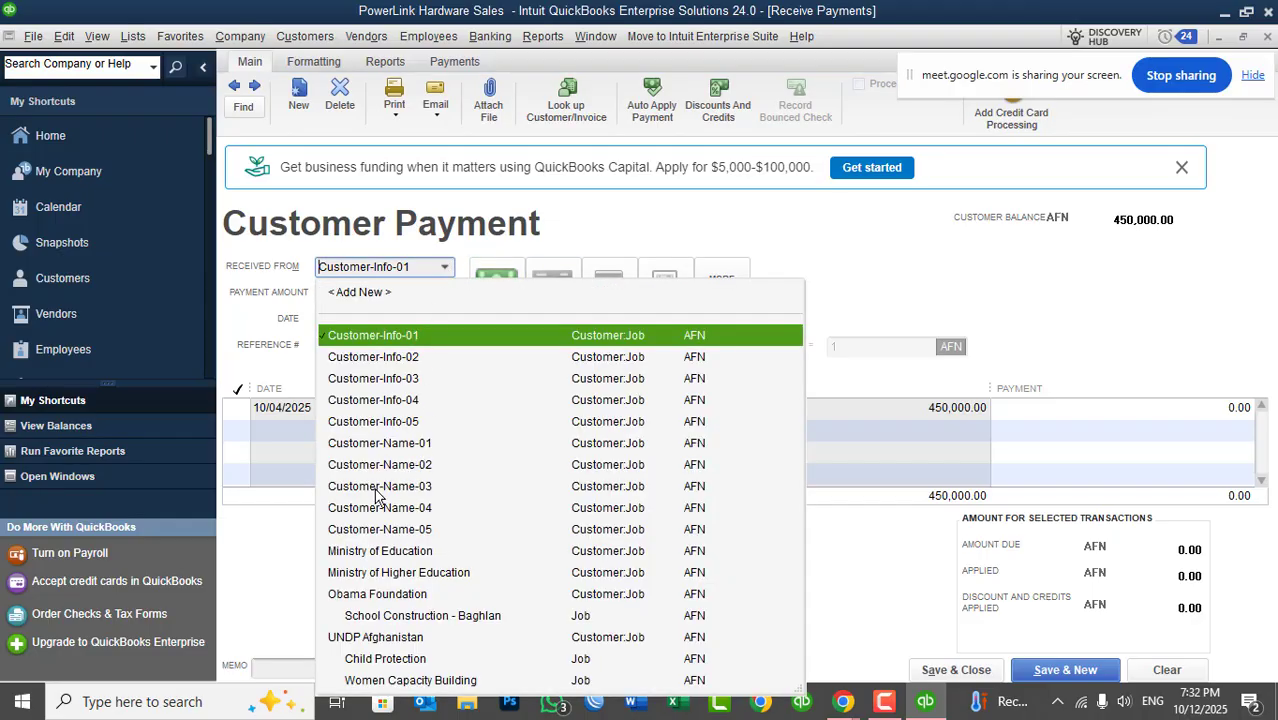
pyautogui.click(420, 489)
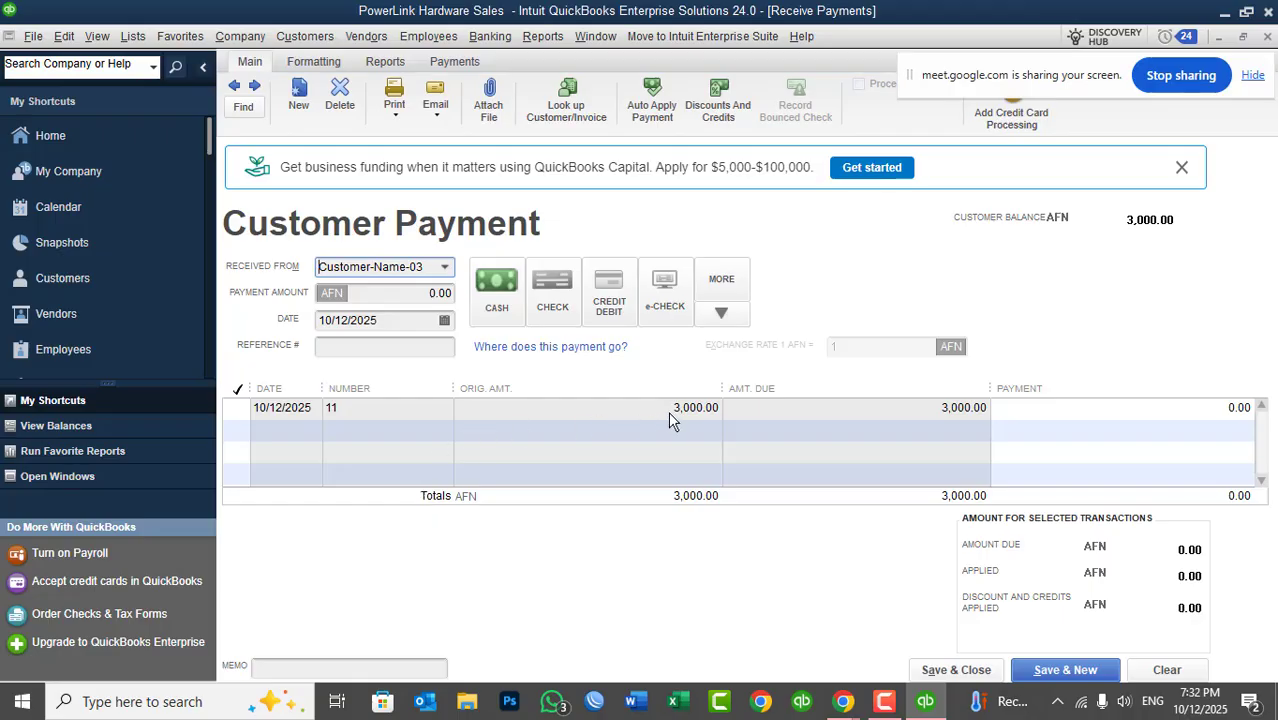
# - Apply the payment to invoice 11 as cash with reference "INV No 11", and save and close it
pyautogui.click(236, 407)
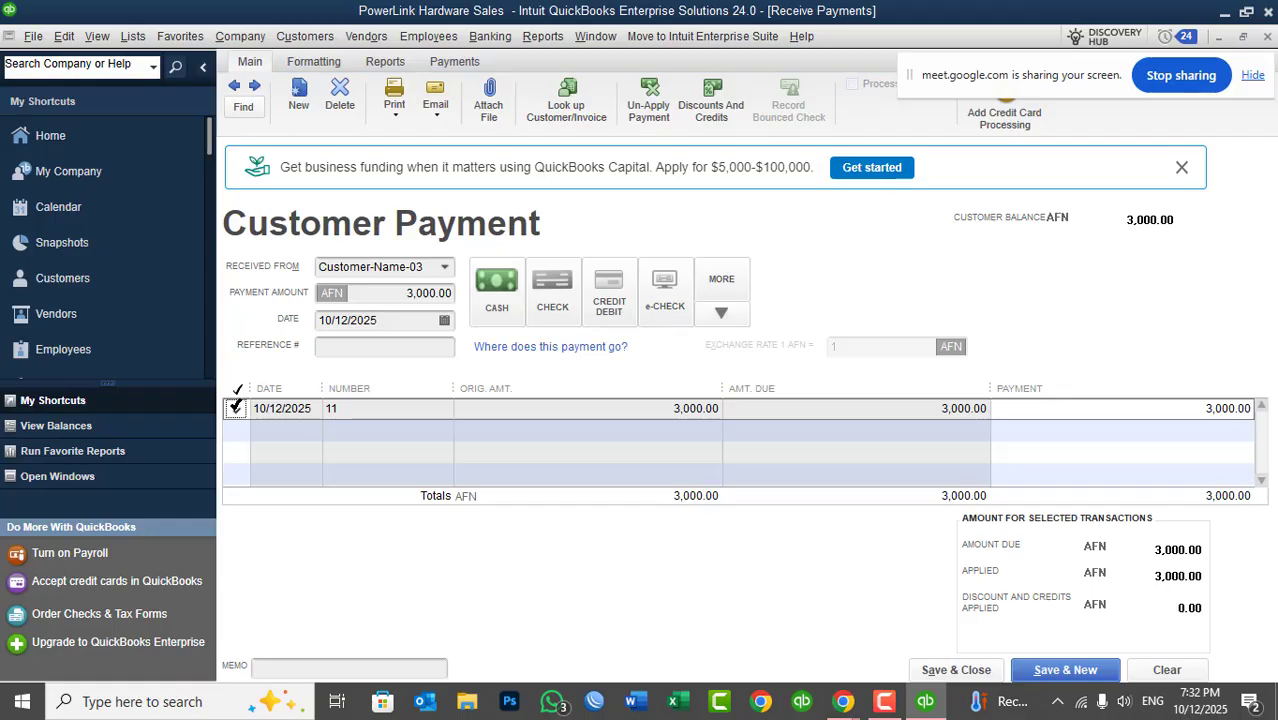
pyautogui.click(500, 320)
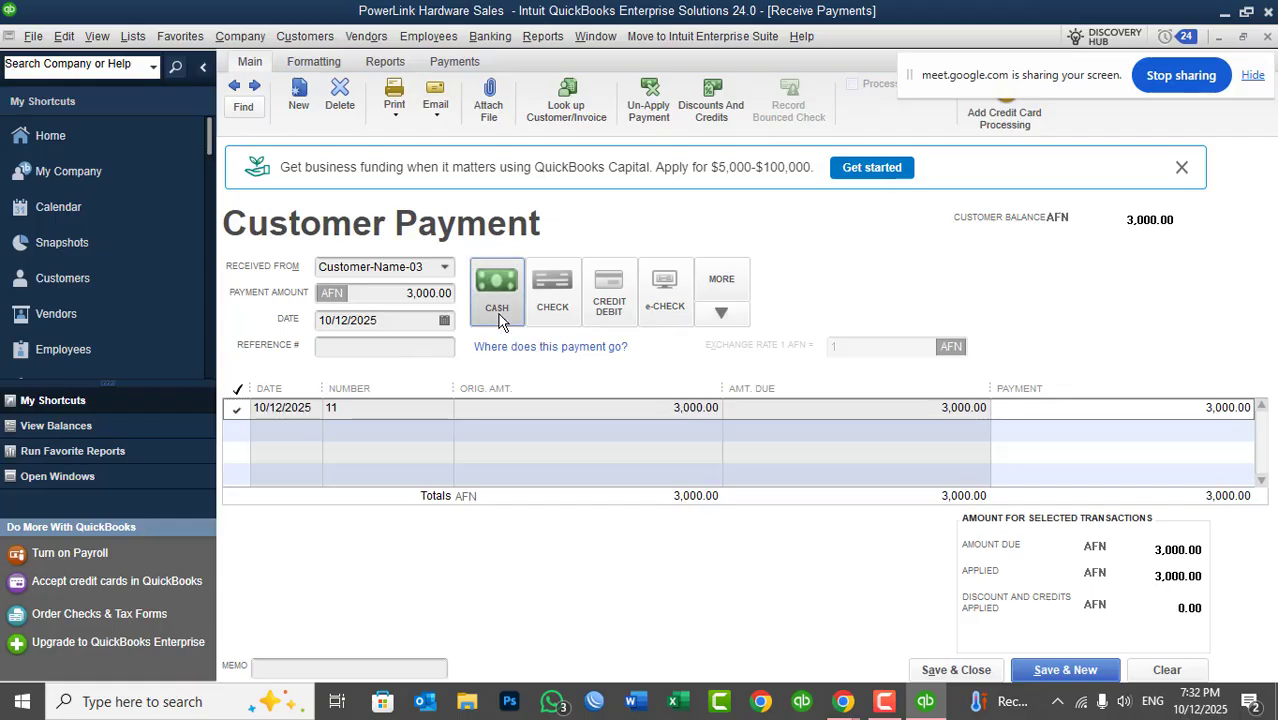
pyautogui.click(376, 350)
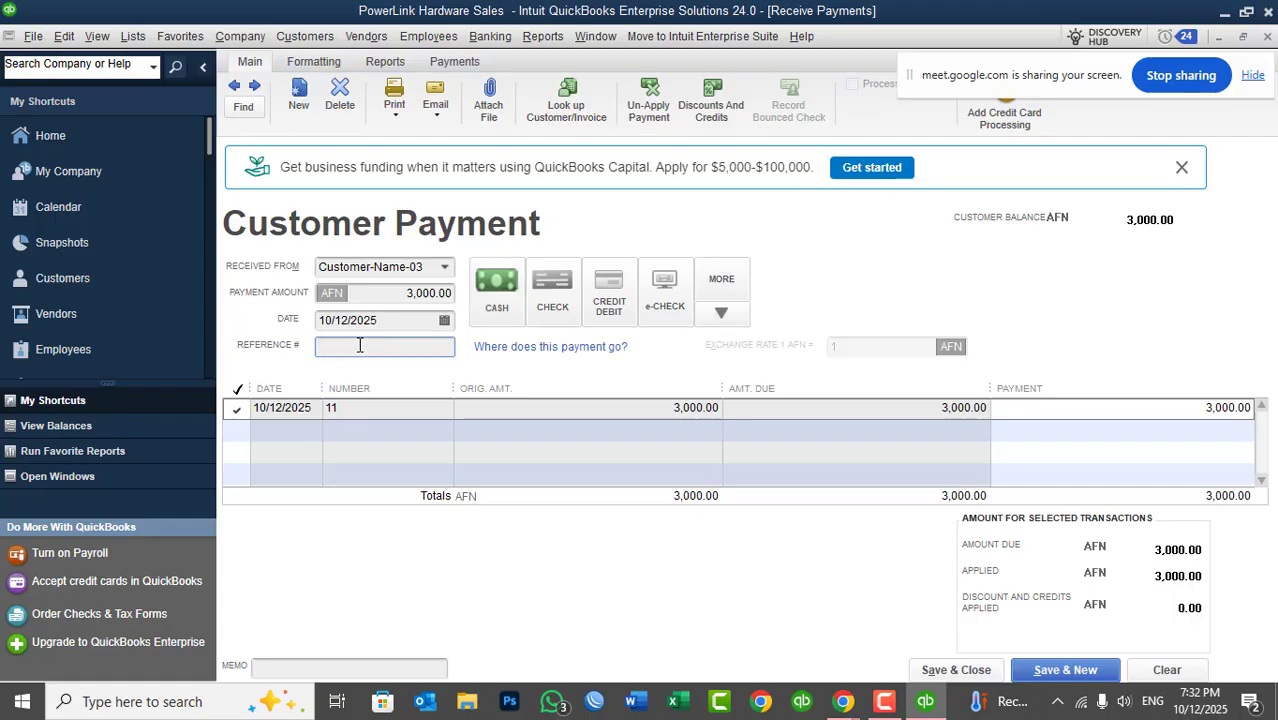
pyautogui.write('INV No 11')
pyautogui.click(946, 669)
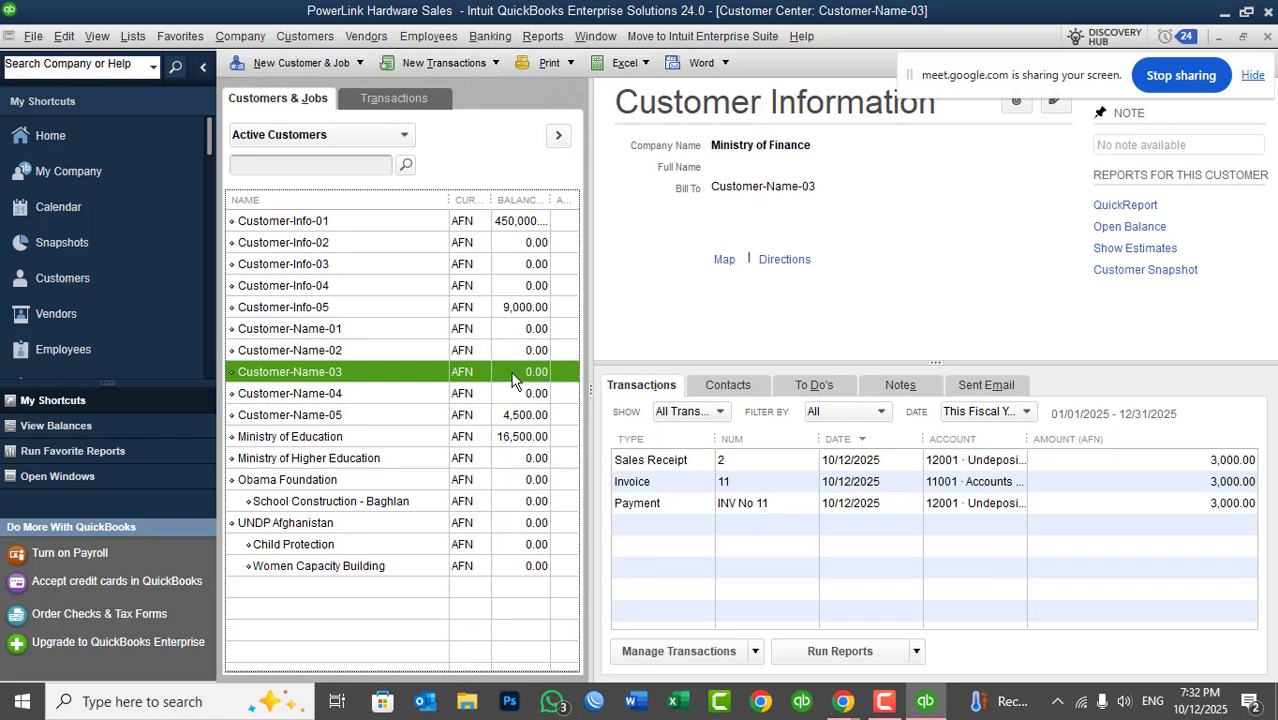
pyautogui.click(297, 36)
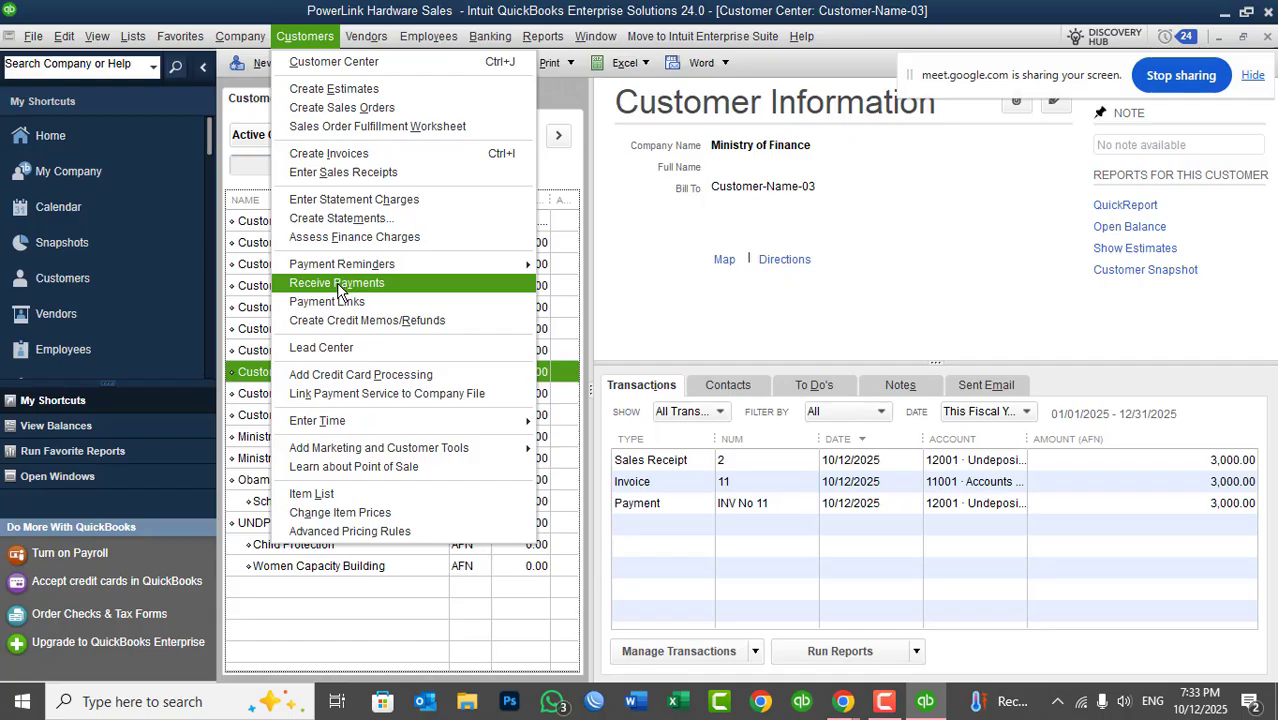
pyautogui.click(513, 66)
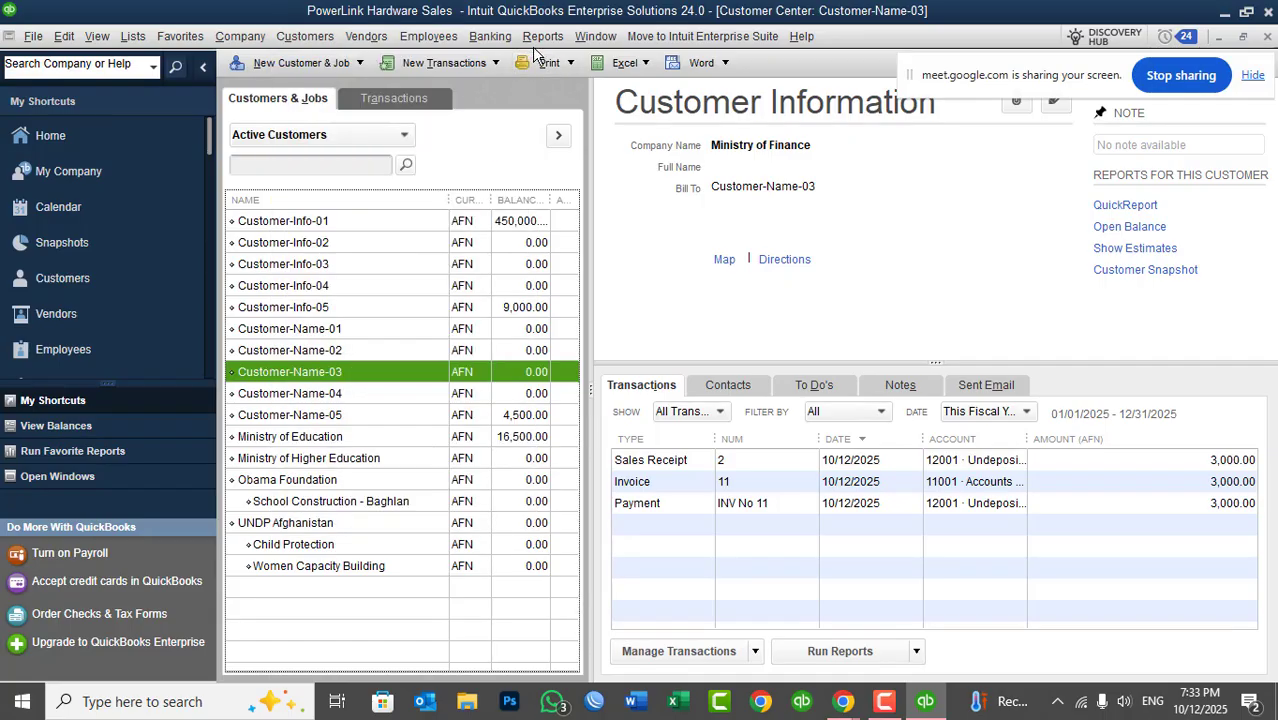
# - Open the Balance Sheet Standard report to examine the undeposited funds and cash account balances
pyautogui.click(540, 40)
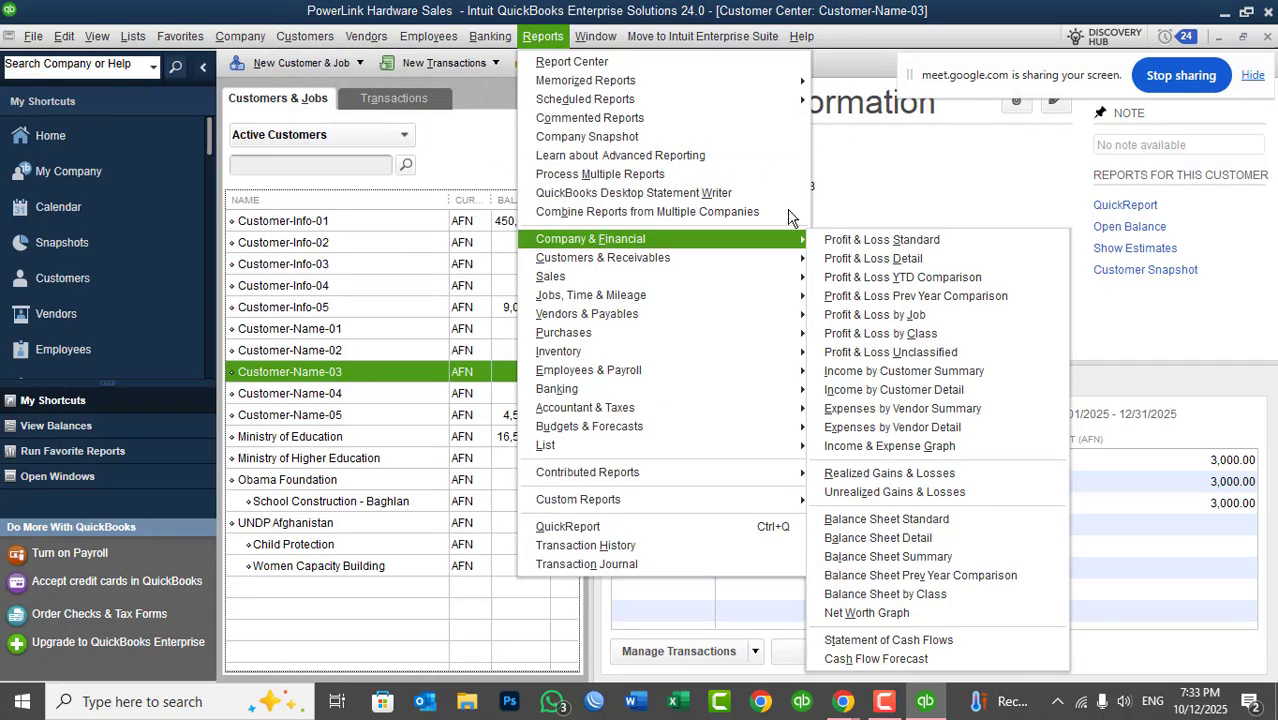
pyautogui.moveTo(776, 241)
pyautogui.click(913, 521)
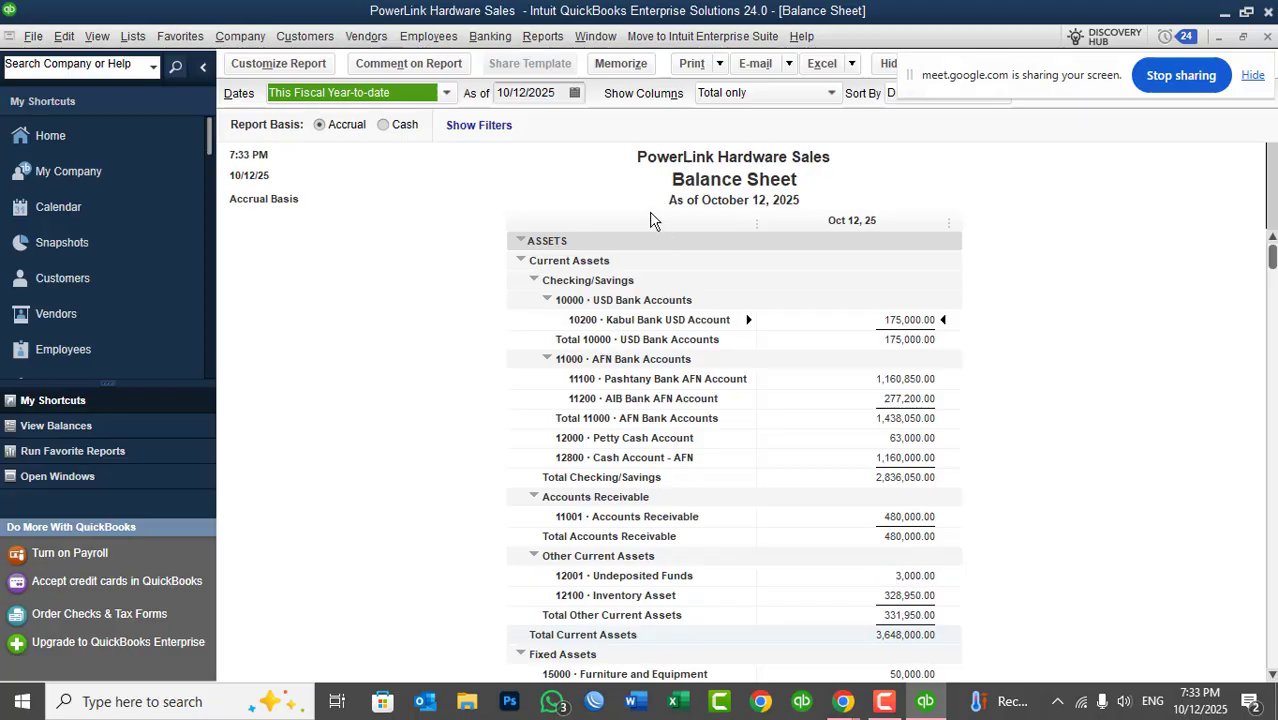
# - Start a deposit of Customer-Name-03's "INV No 11" cash payment into the 12800 Cash Account - AFN
pyautogui.click(502, 39)
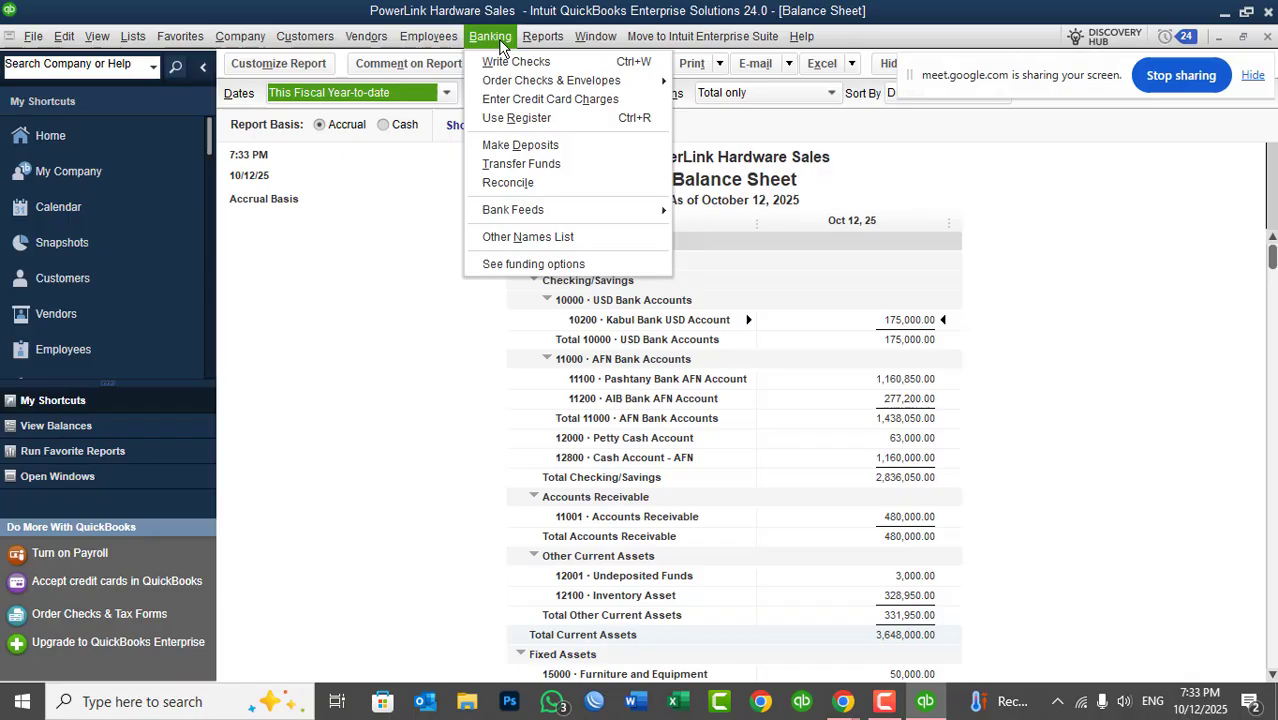
pyautogui.click(527, 147)
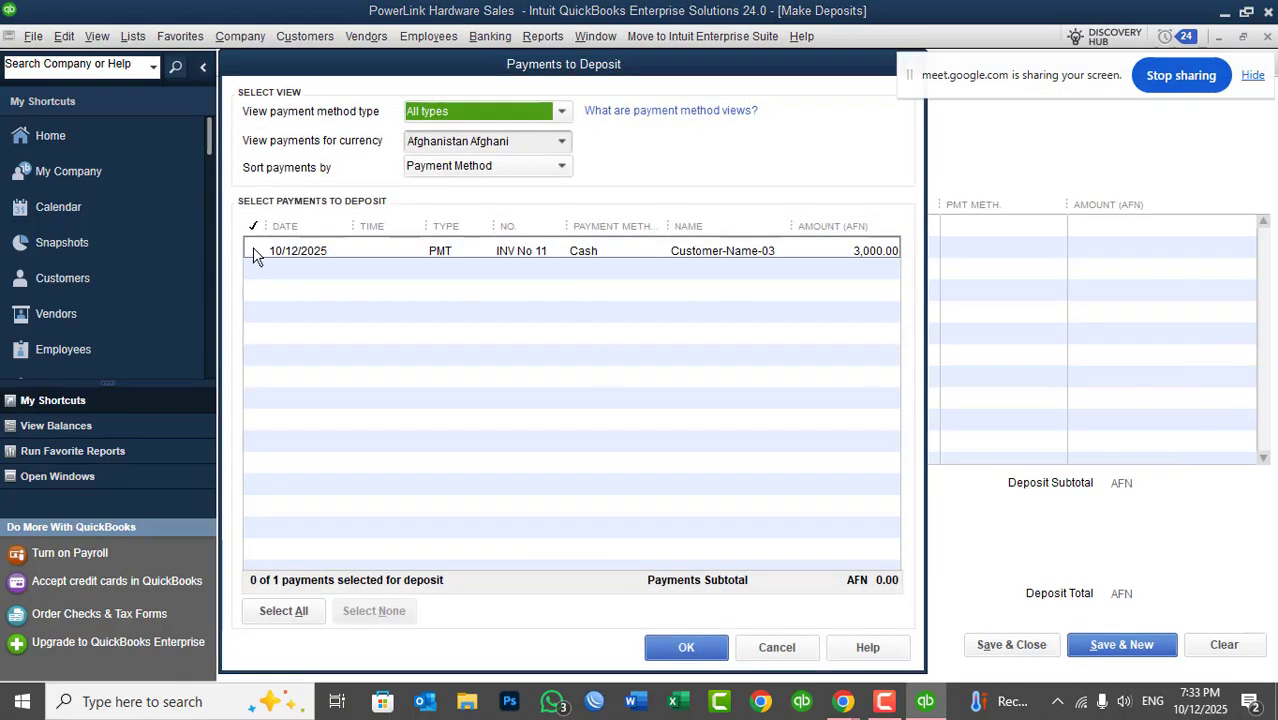
pyautogui.click(253, 250)
pyautogui.click(661, 643)
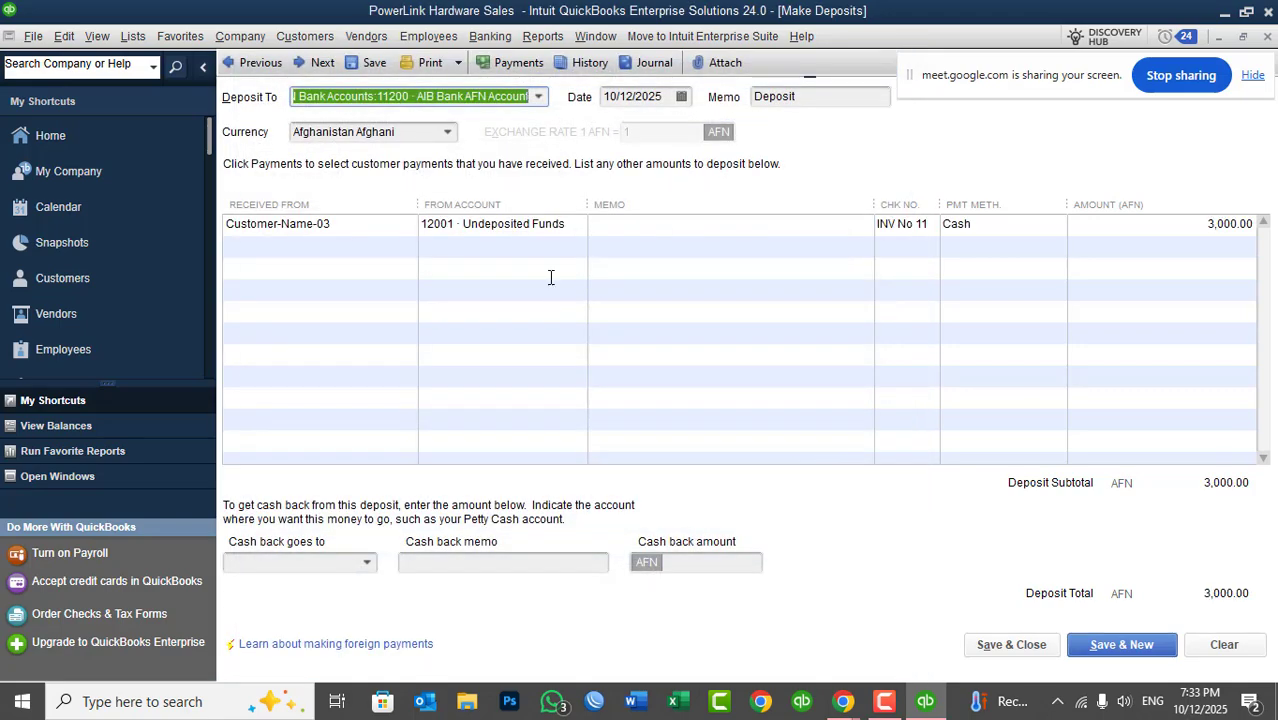
pyautogui.click(538, 97)
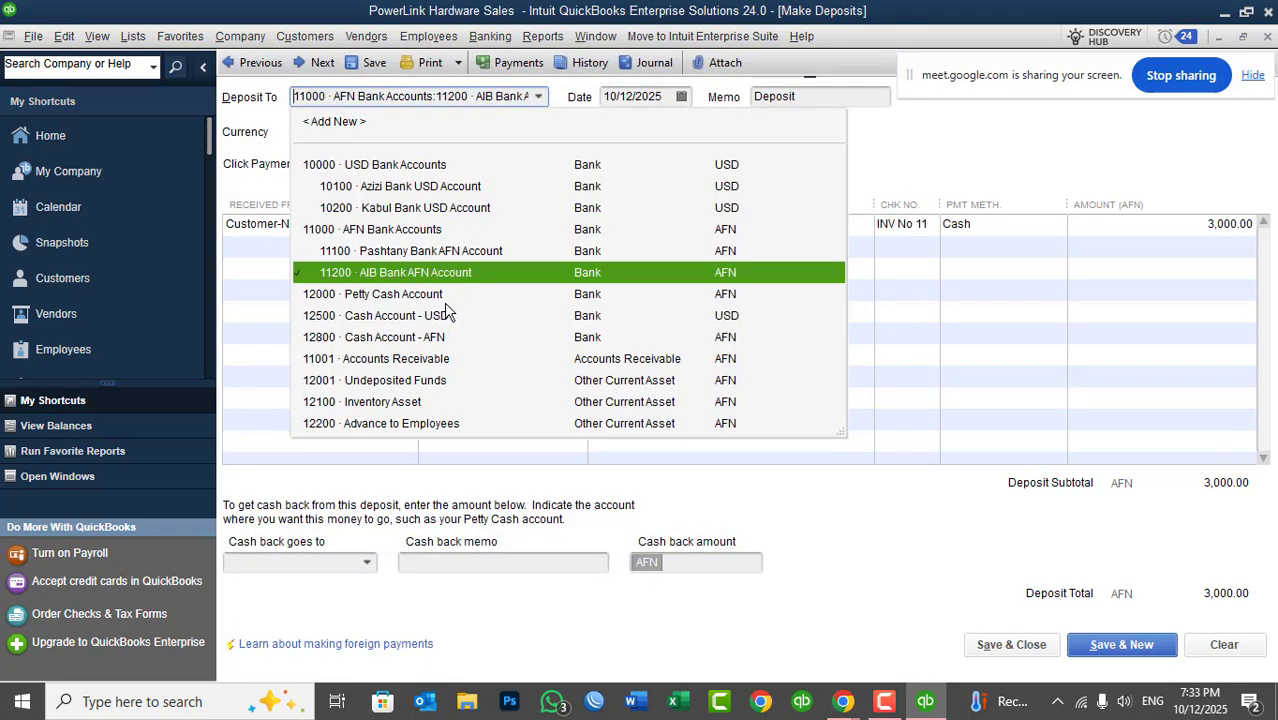
pyautogui.click(425, 340)
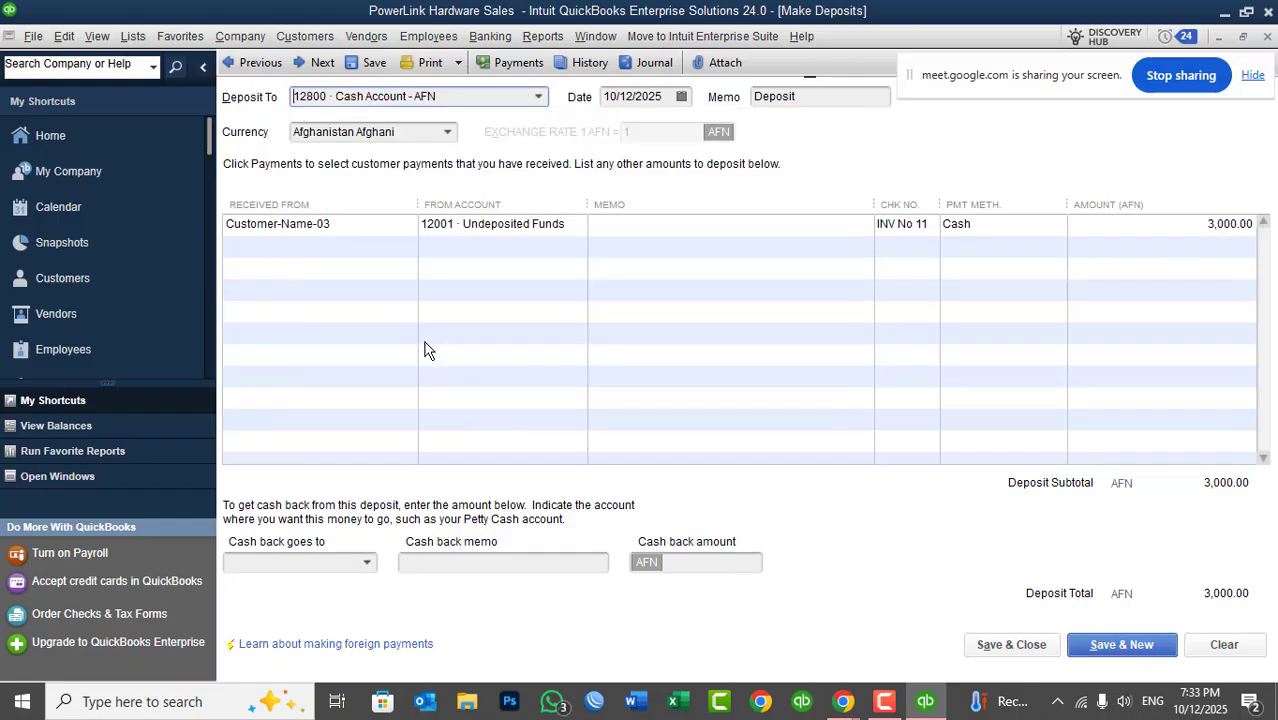
# - Check the balance of 12800 Cash Account - AFN in the Chart of Accounts, and return to the deposit
pyautogui.click(133, 36)
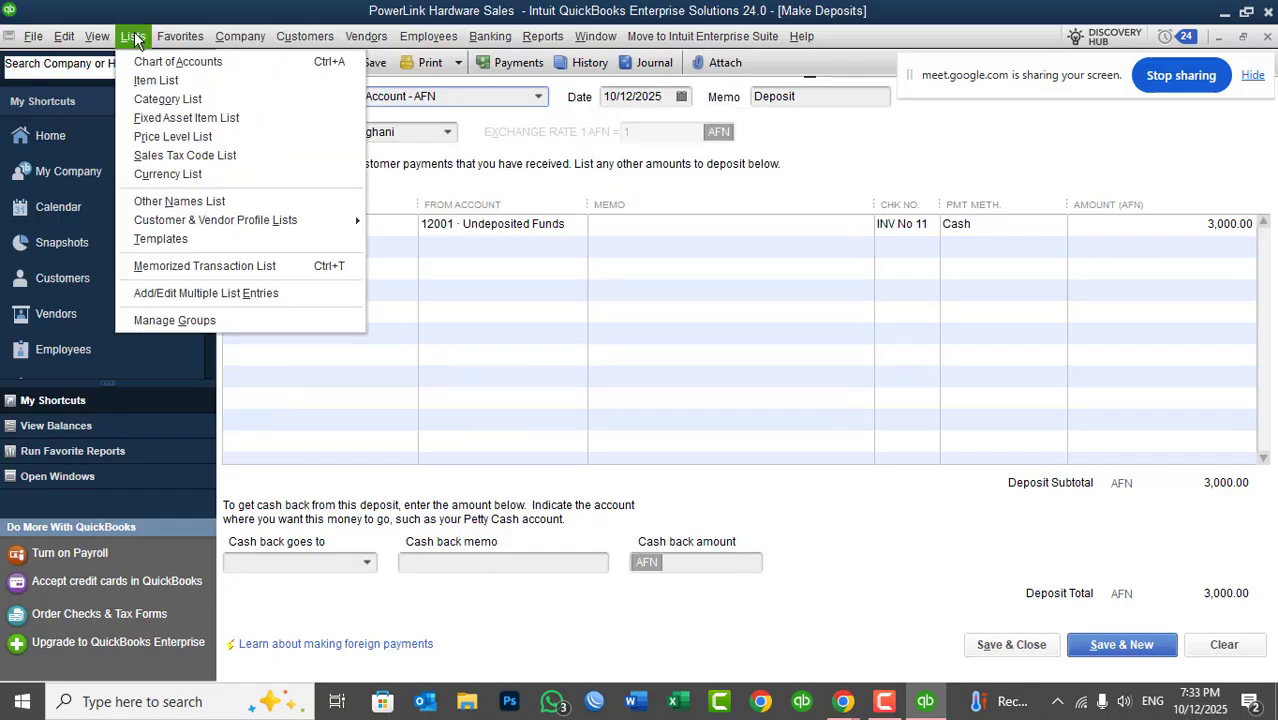
pyautogui.click(146, 60)
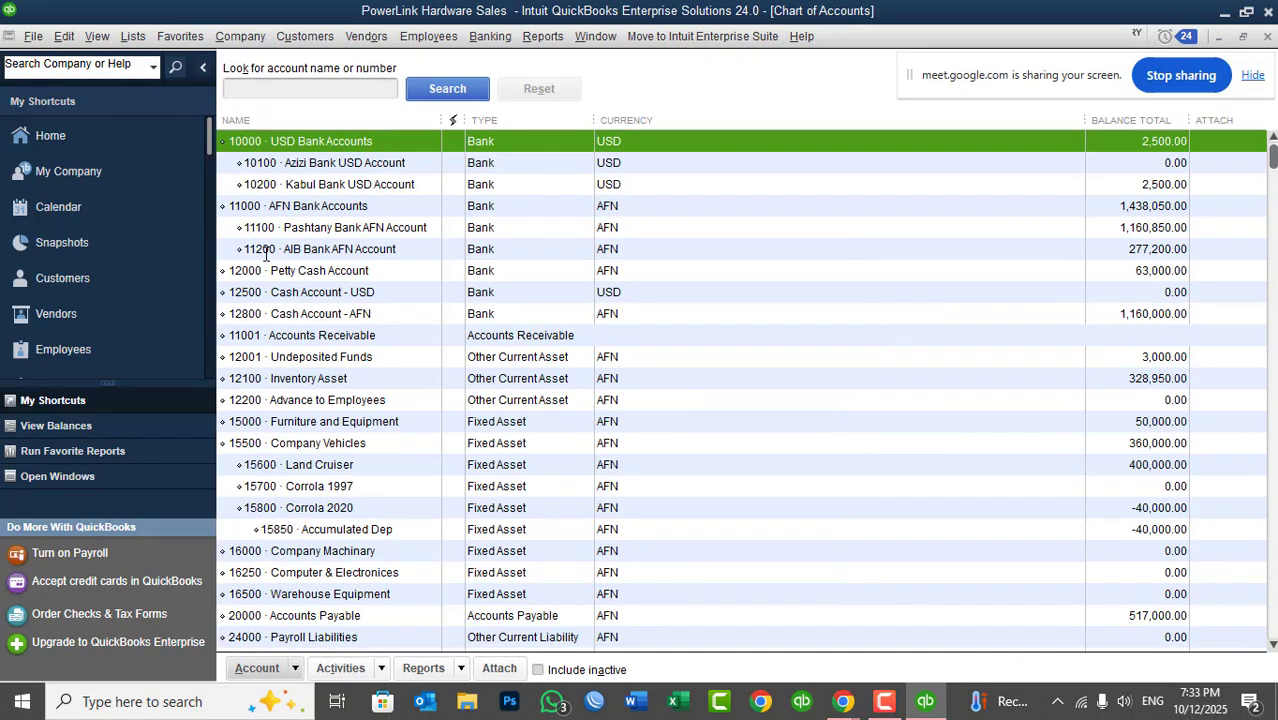
pyautogui.click(305, 316)
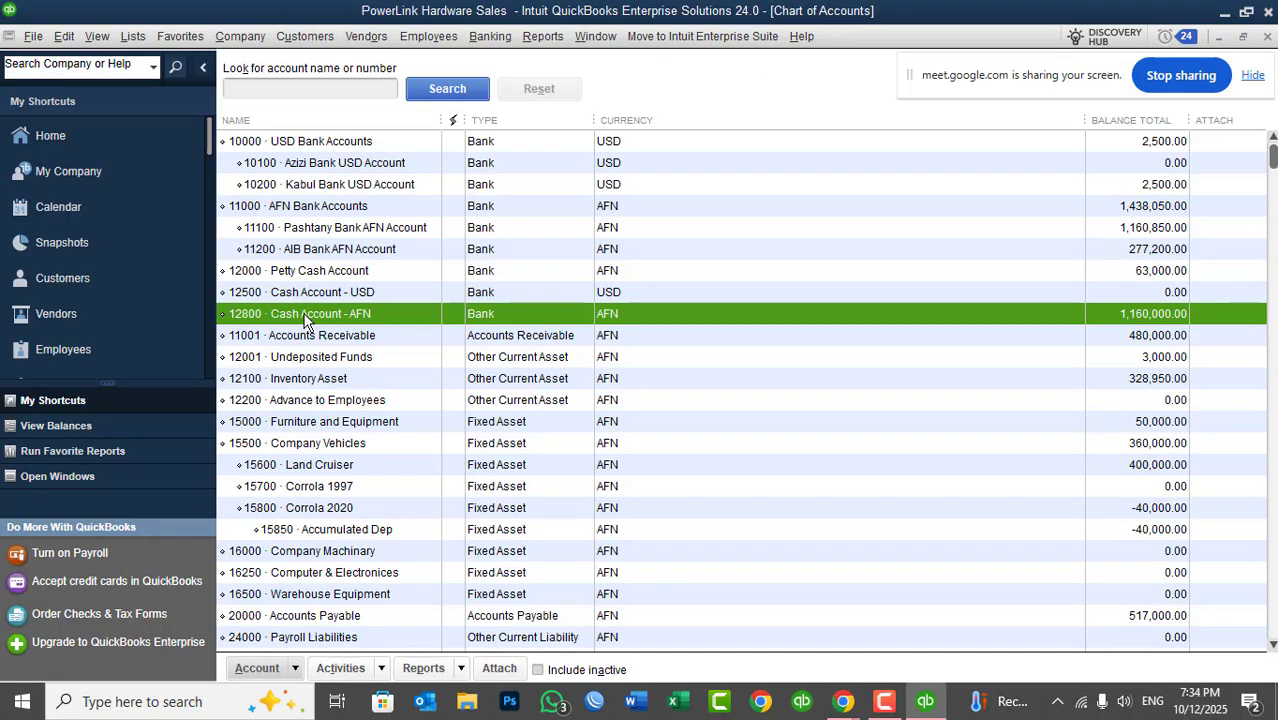
pyautogui.press('Escape')
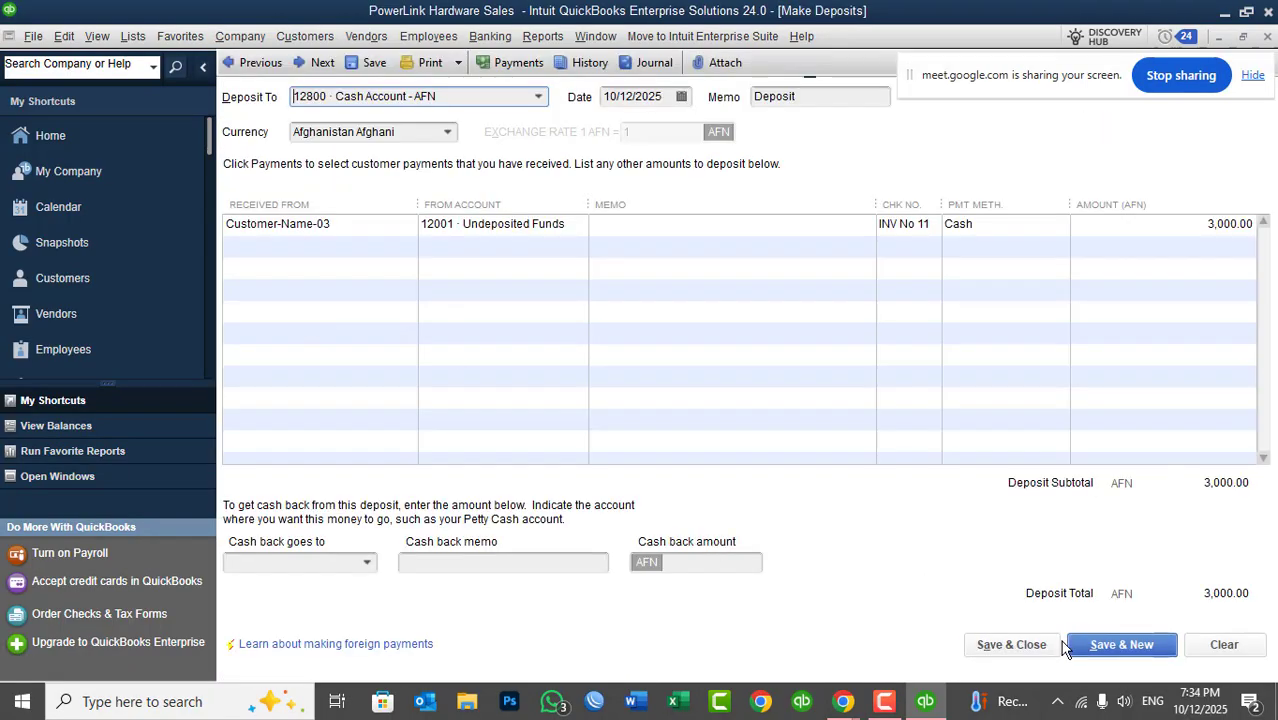
# - Save and close the deposit, and close the Balance Sheet report
pyautogui.click(1036, 646)
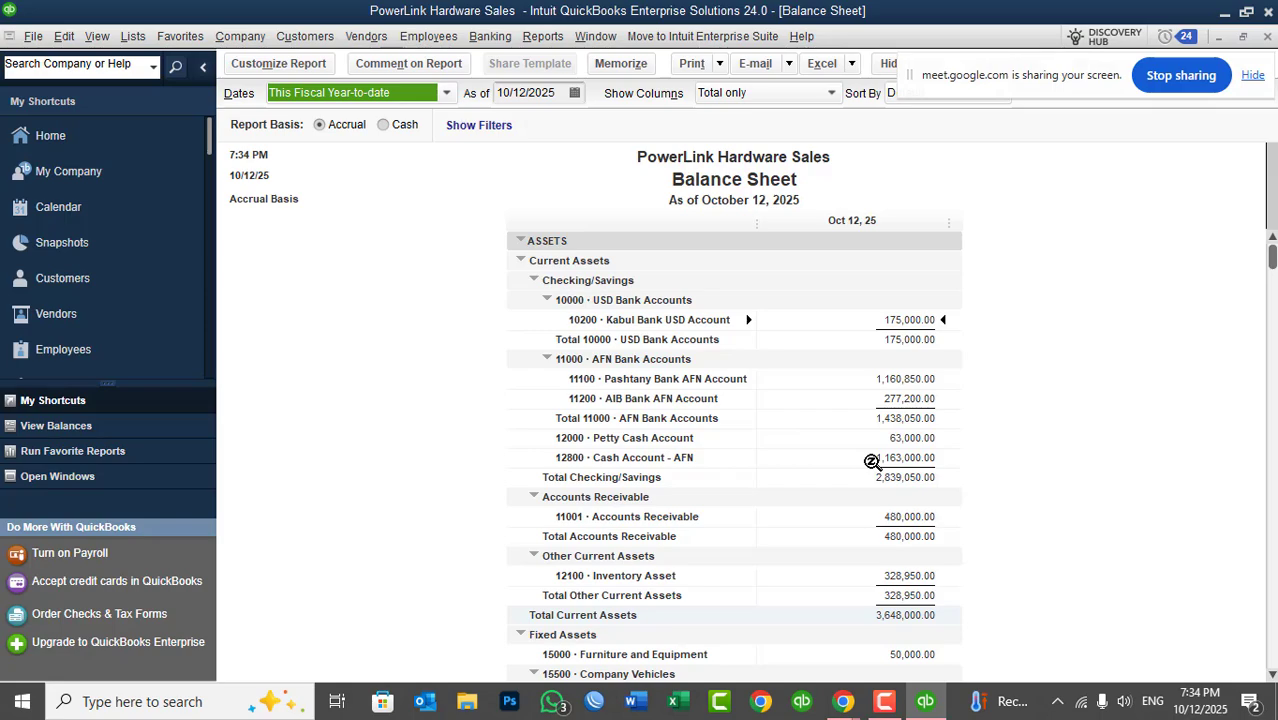
pyautogui.press('Escape')
pyautogui.click(310, 36)
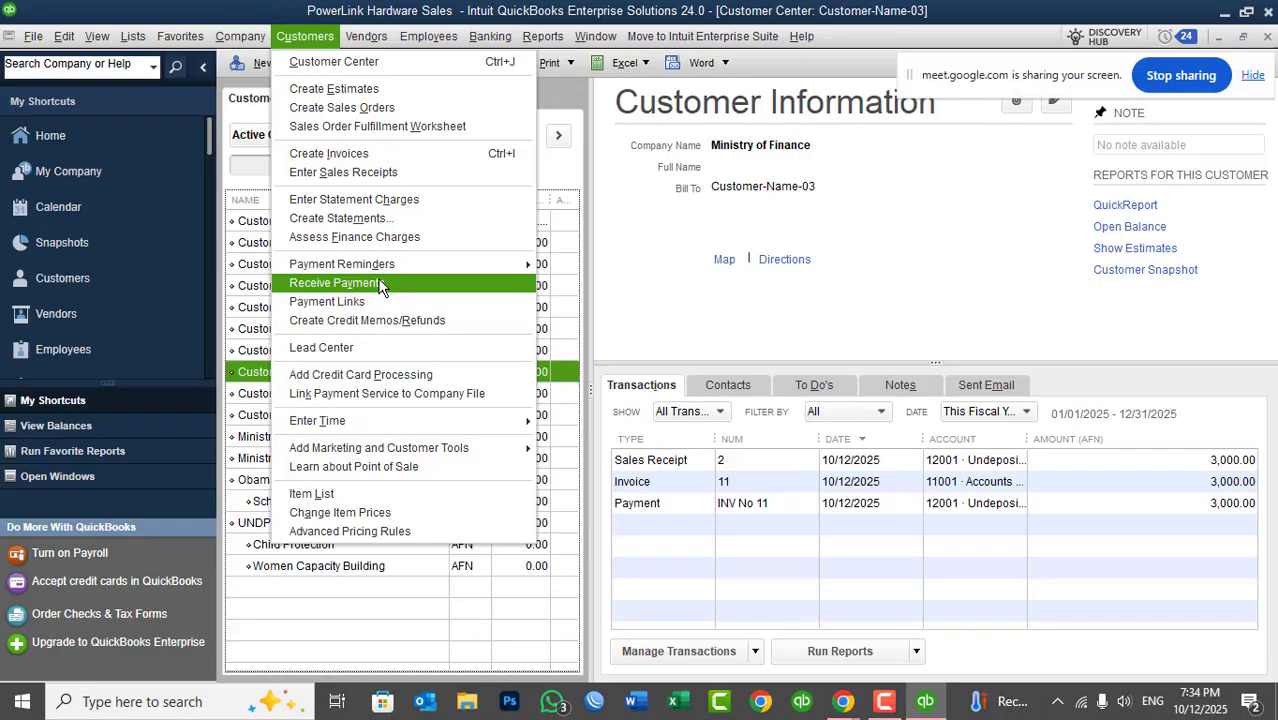
pyautogui.click(655, 327)
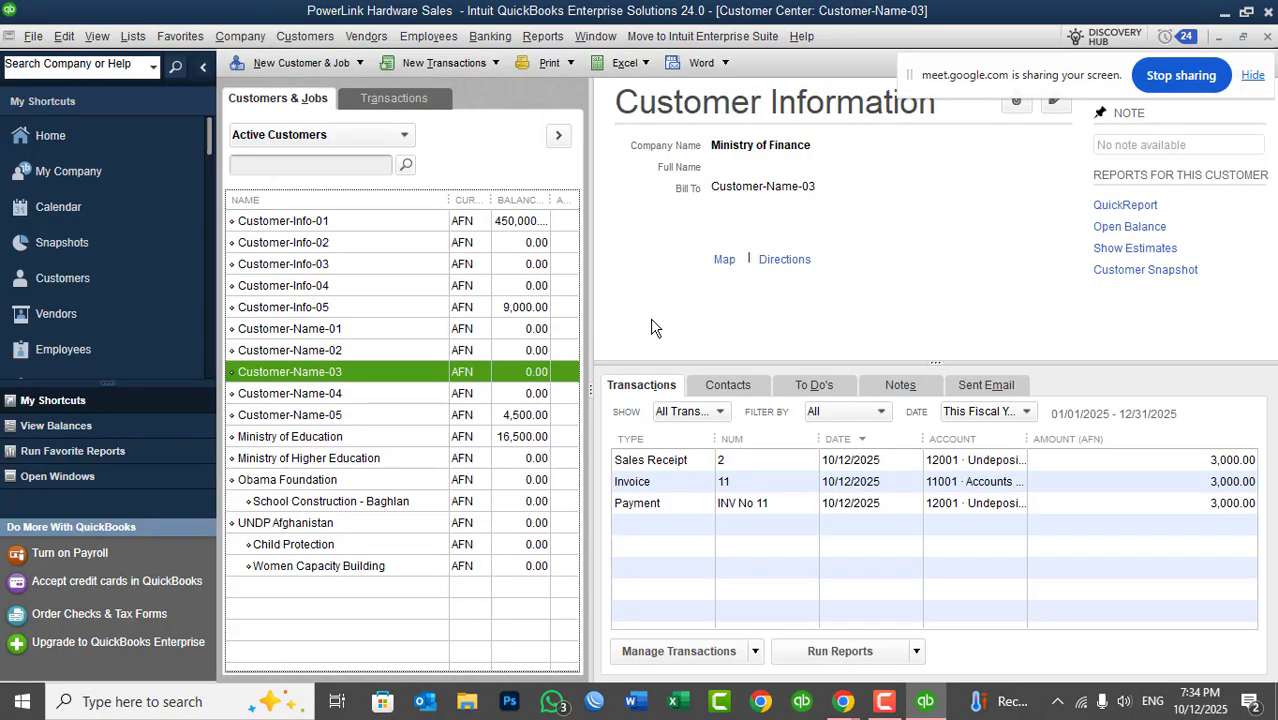
# - Start a received payment of AFN 50,000 from Customer-Name-04, dated 10/10/2025
pyautogui.click(527, 398)
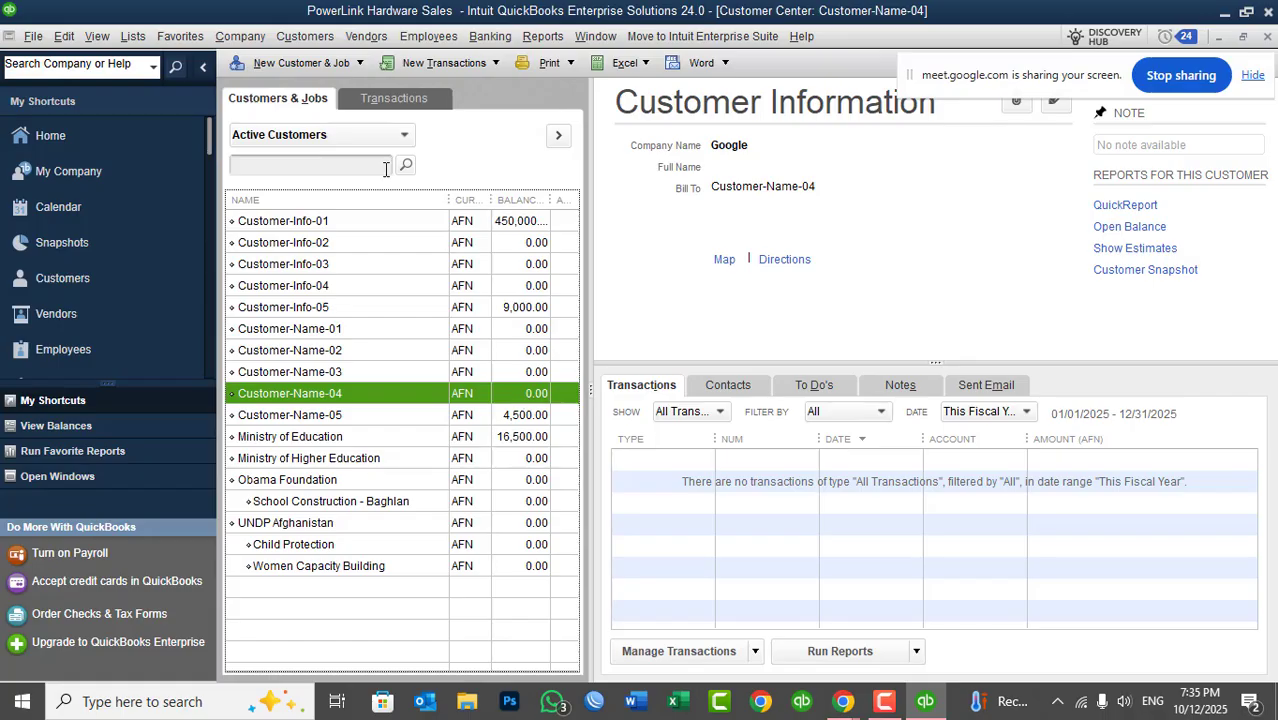
pyautogui.click(313, 36)
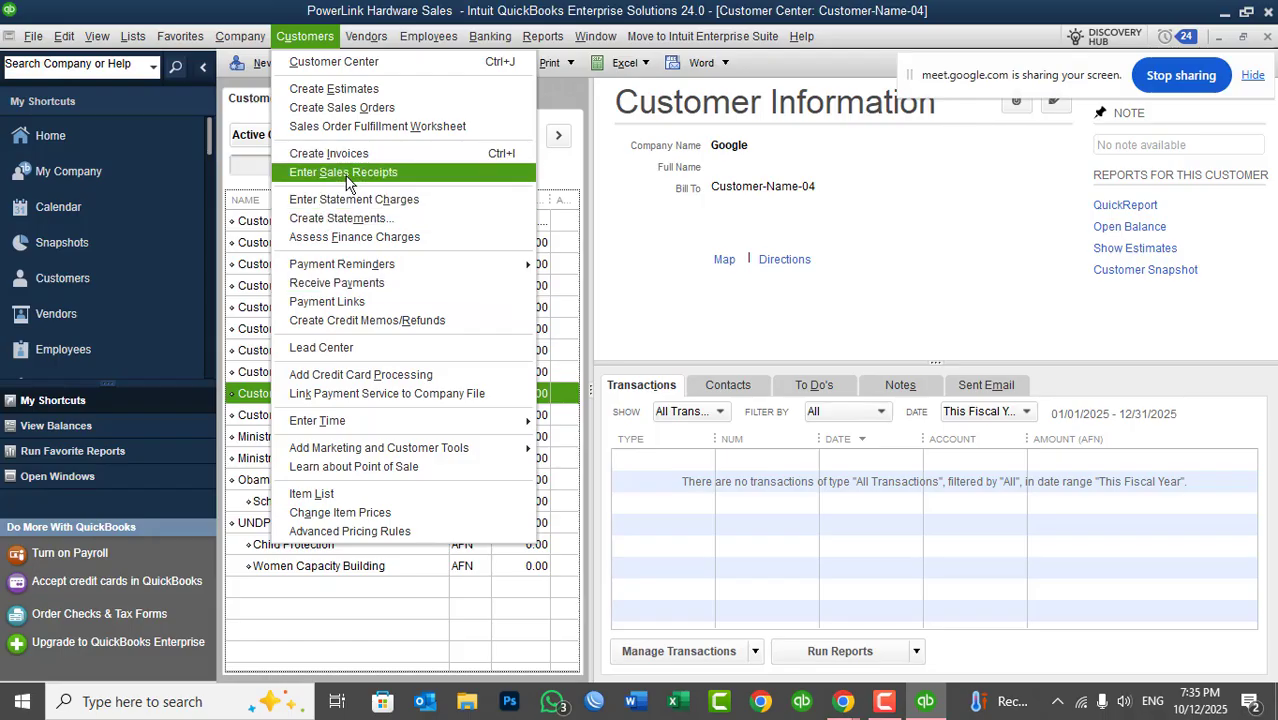
pyautogui.click(362, 285)
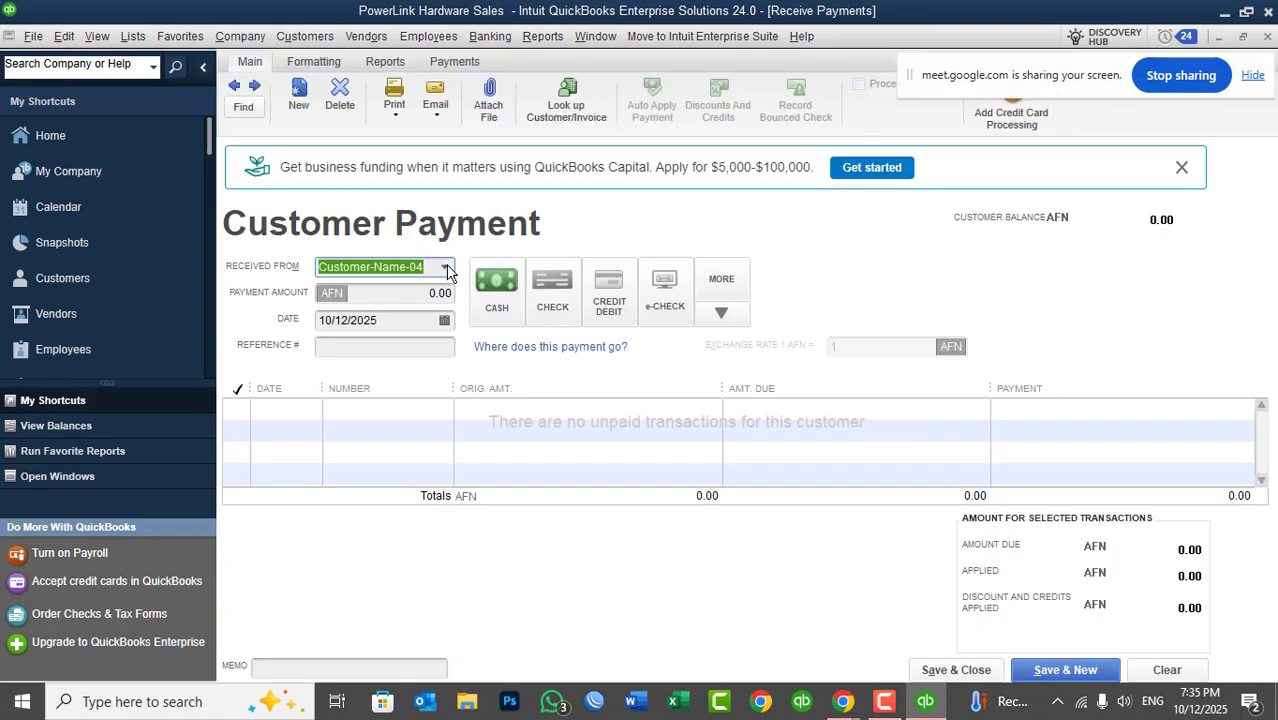
pyautogui.click(447, 268)
pyautogui.click(447, 268)
pyautogui.click(396, 294)
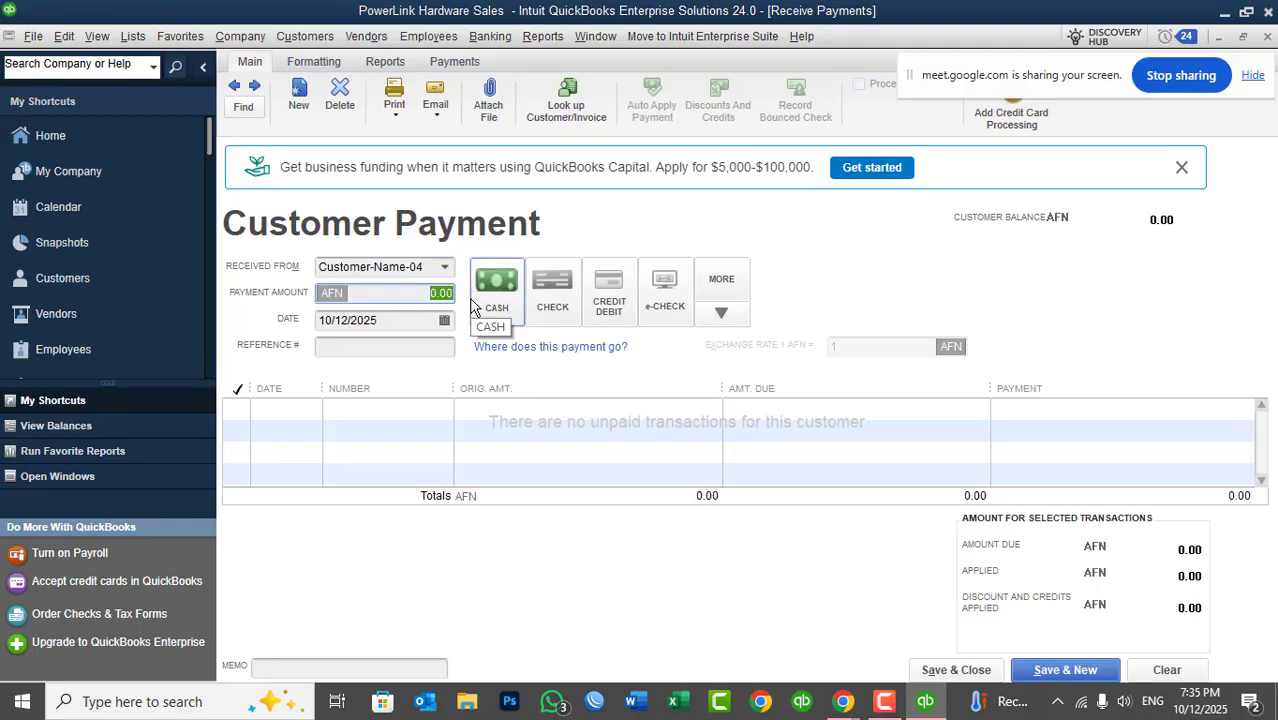
pyautogui.write('50,000')
pyautogui.press('Tab')
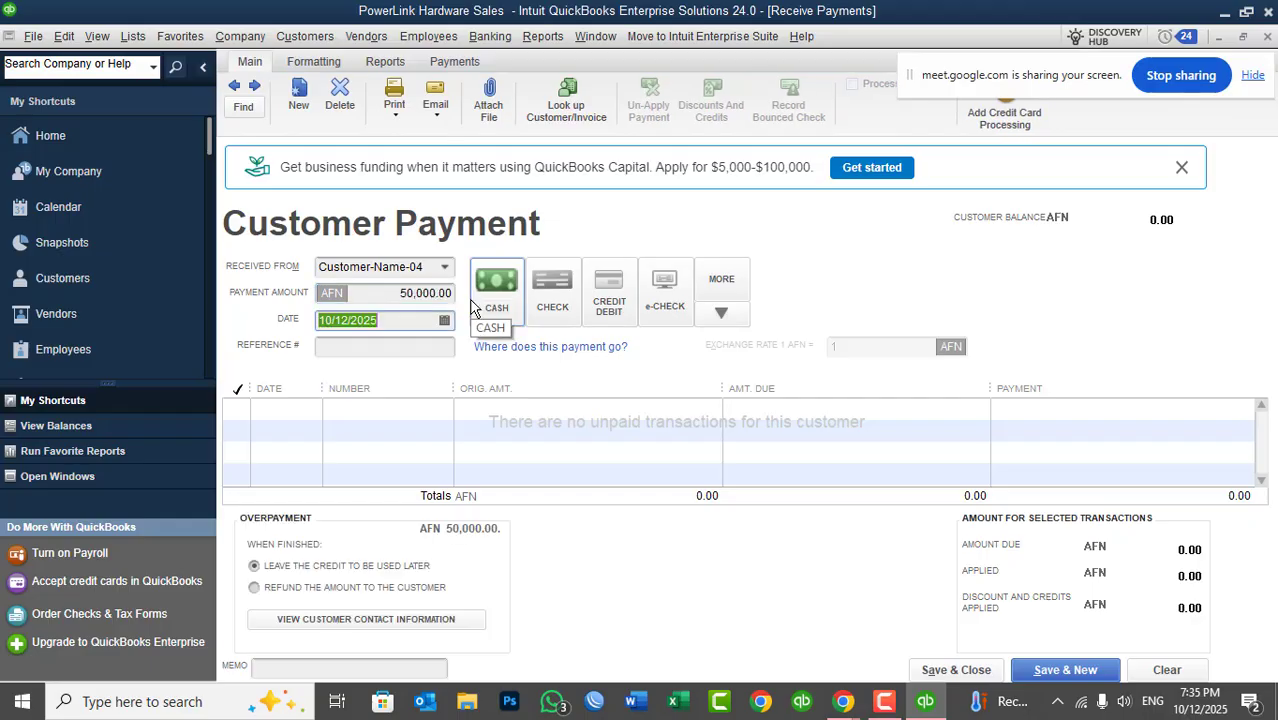
pyautogui.click(444, 322)
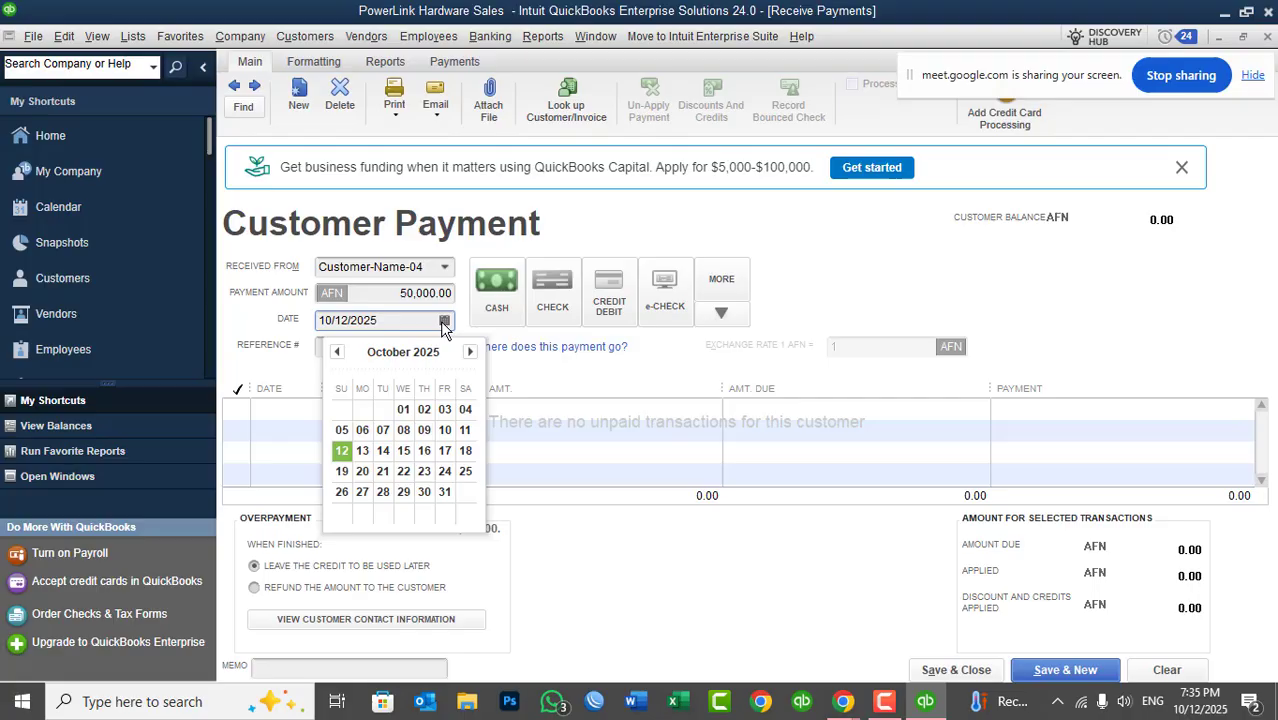
pyautogui.click(444, 430)
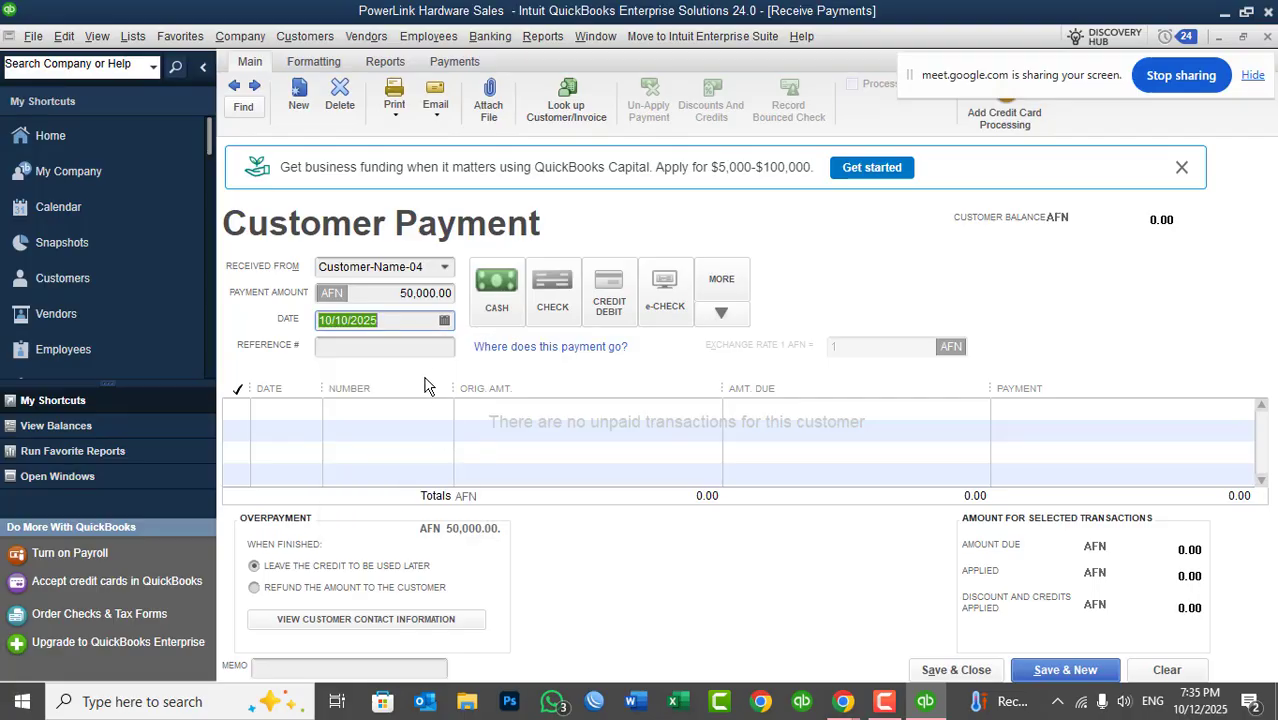
# - Clear the payment amount and enter 50000 again
pyautogui.click(412, 322)
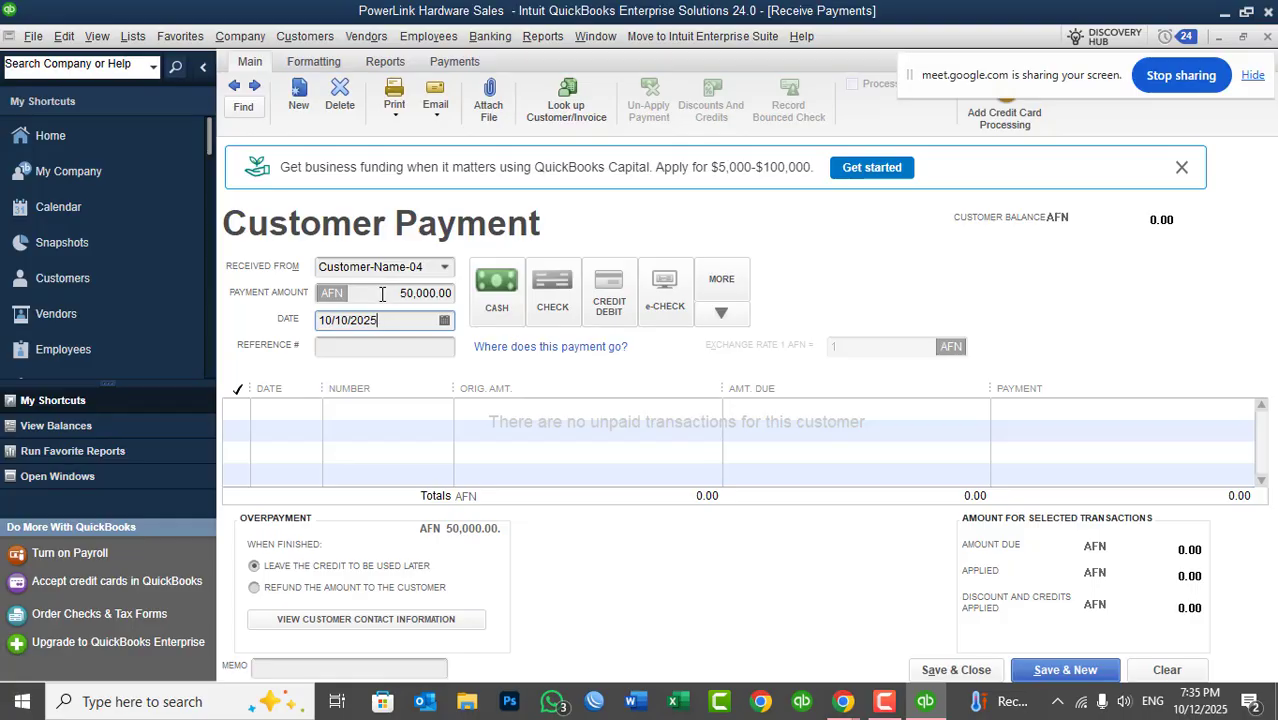
pyautogui.moveTo(382, 294); pyautogui.dragTo(455, 294)
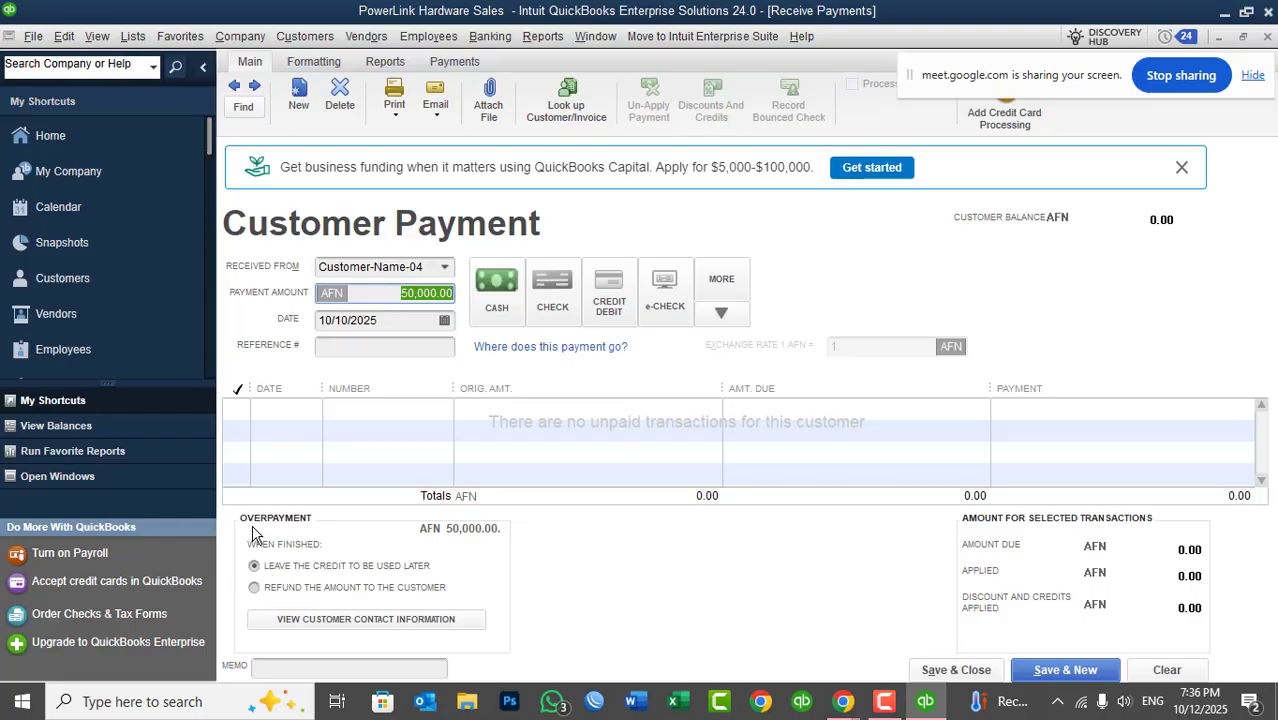
pyautogui.press('BackSpace')
pyautogui.click(412, 321)
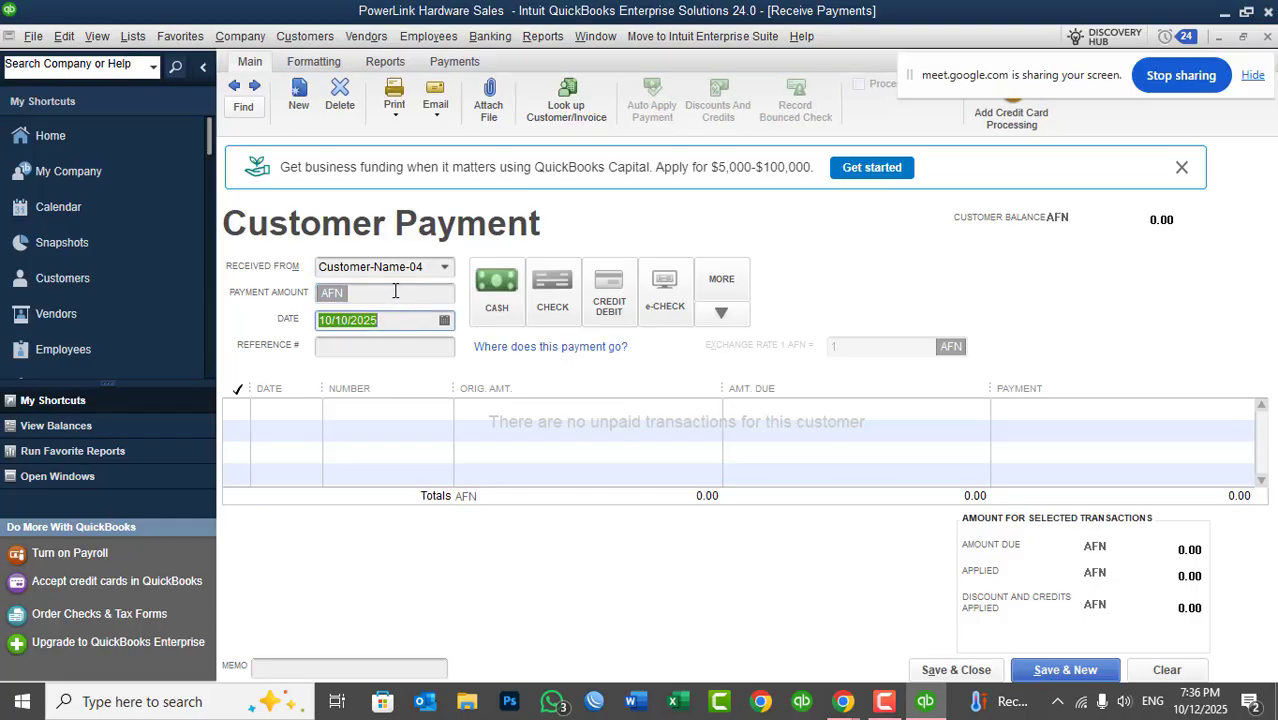
pyautogui.click(395, 290)
pyautogui.write('50000')
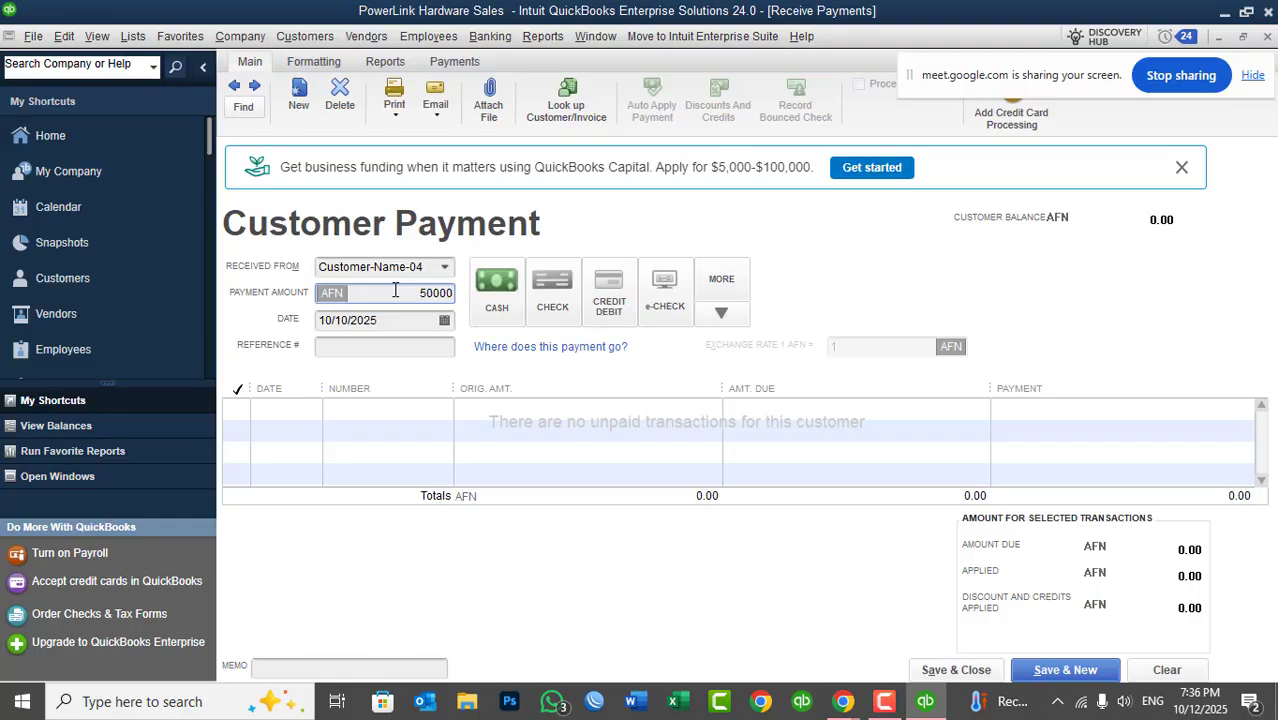
pyautogui.press('Tab')
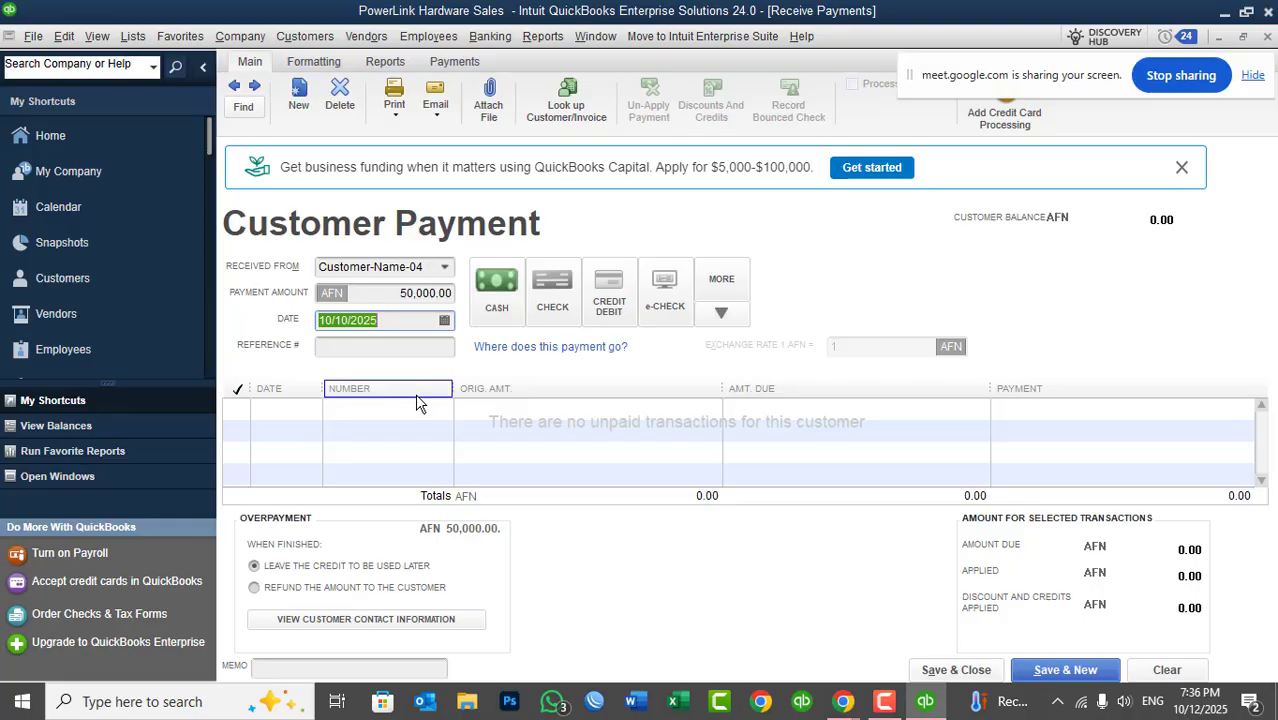
# - Leave the overpayment as a credit for future use and set the payment's reference to "Advance Payment"
pyautogui.click(286, 588)
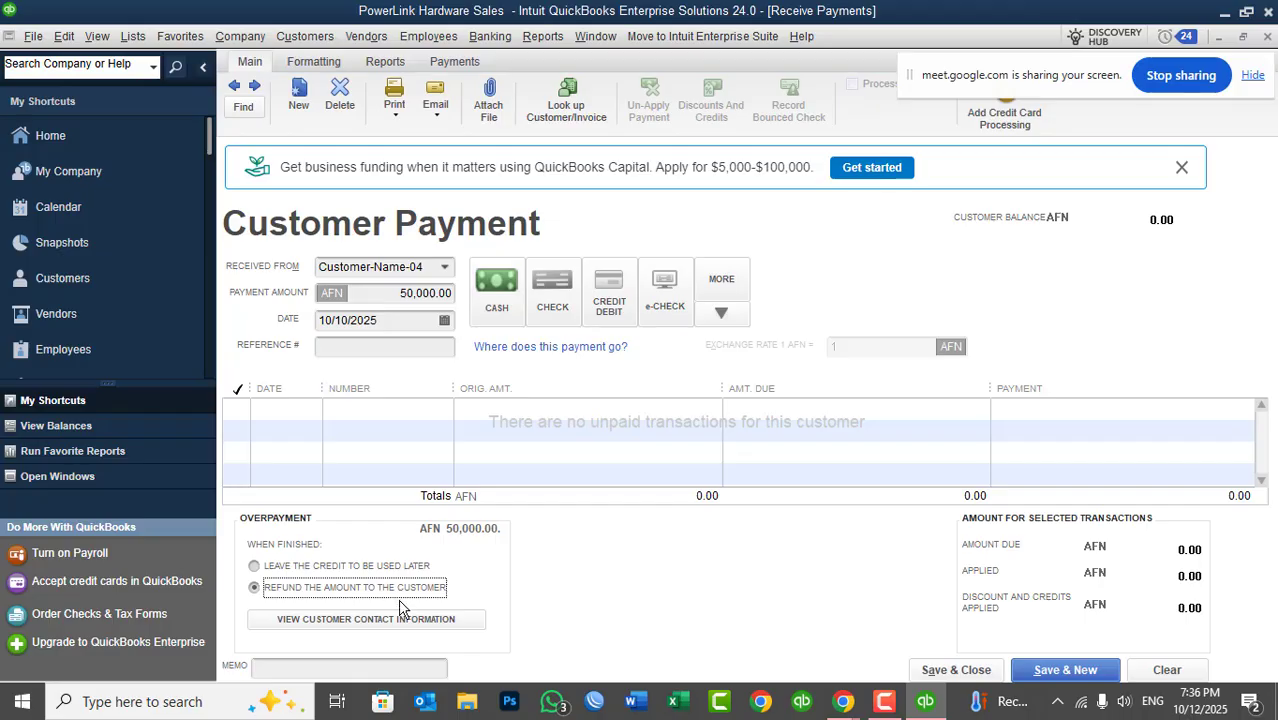
pyautogui.click(312, 568)
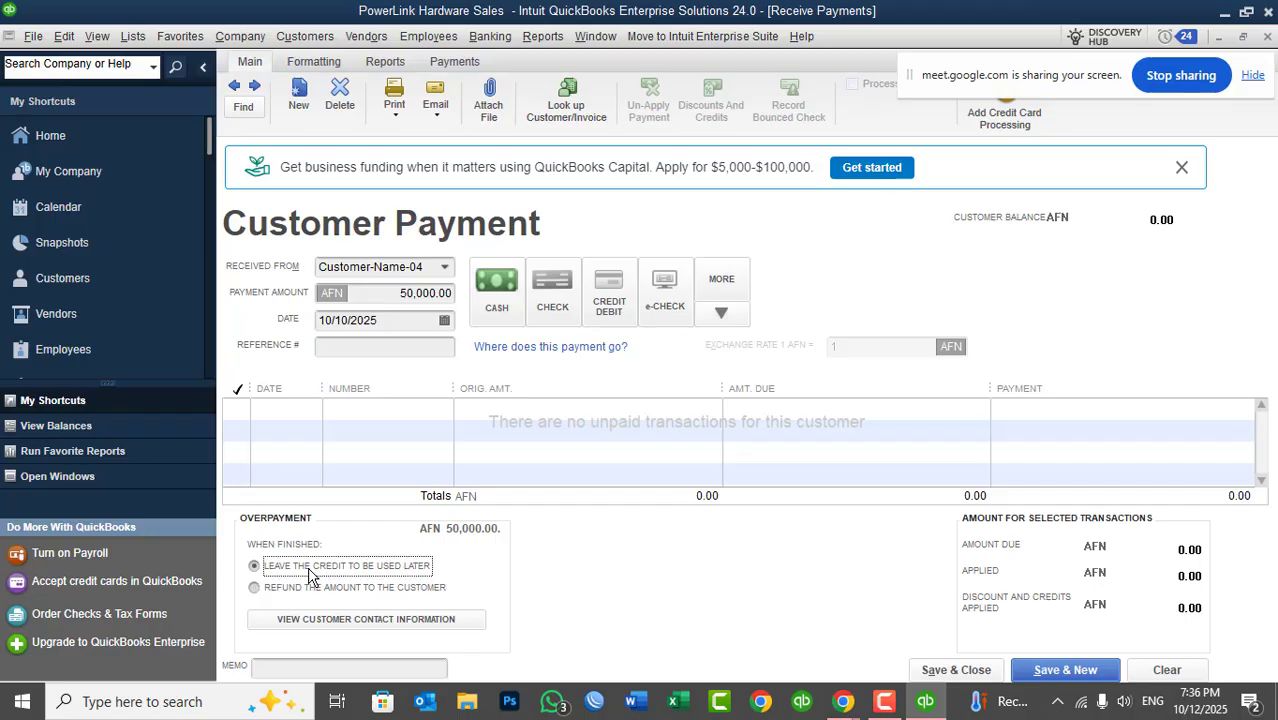
pyautogui.click(371, 298)
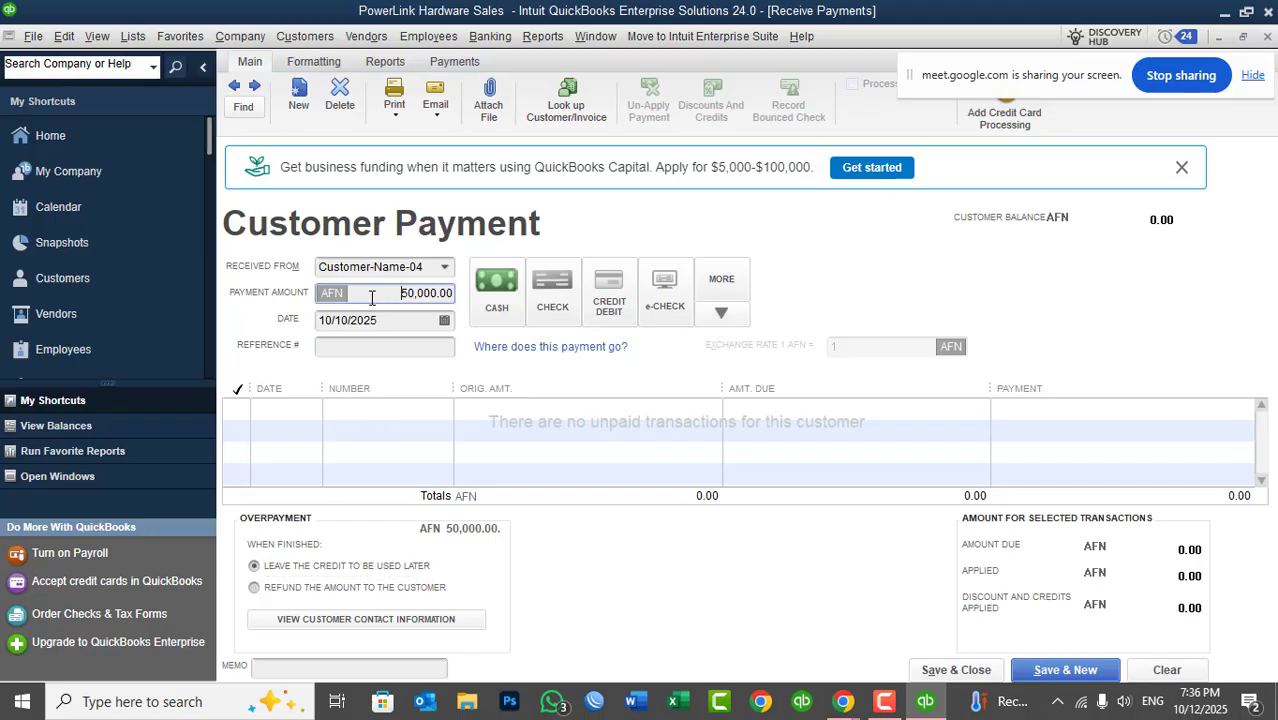
pyautogui.click(330, 352)
pyautogui.write('Advan')
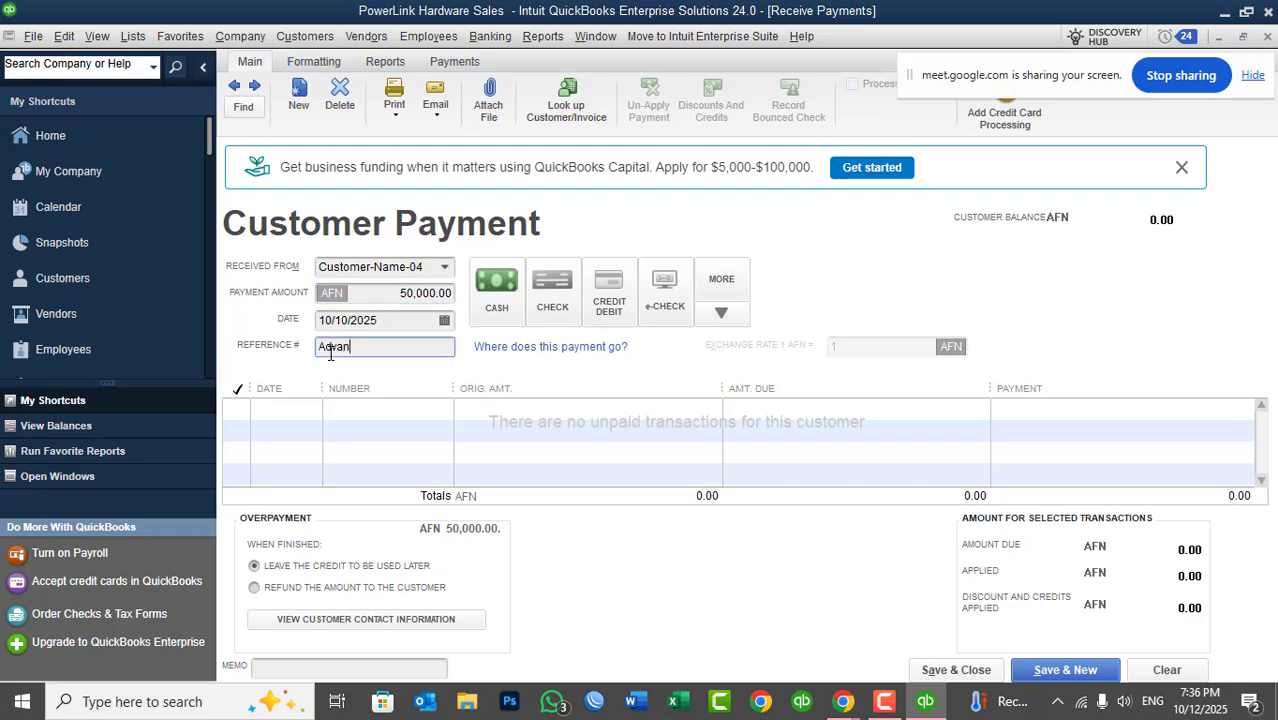
pyautogui.write('ce Payment')
# - Save and close the advance payment, accepting the credit on the customer's account without printing a credit memo
pyautogui.click(930, 670)
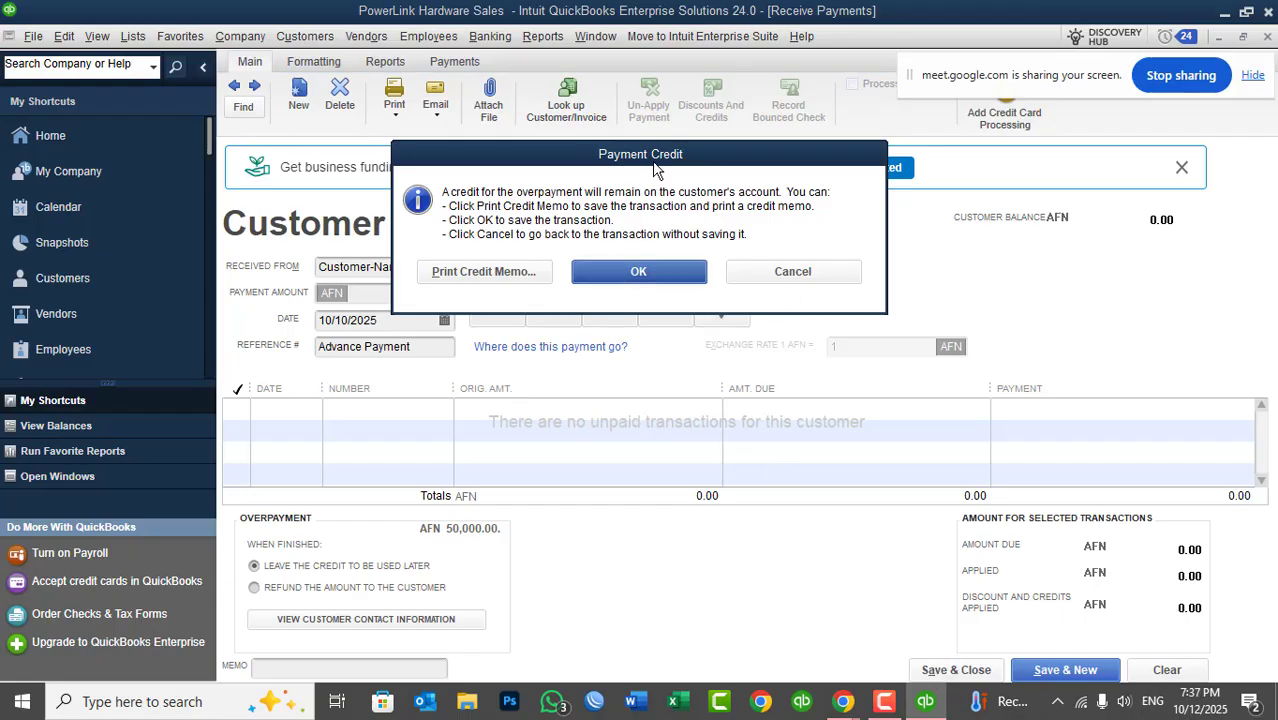
pyautogui.moveTo(660, 162); pyautogui.dragTo(805, 174)
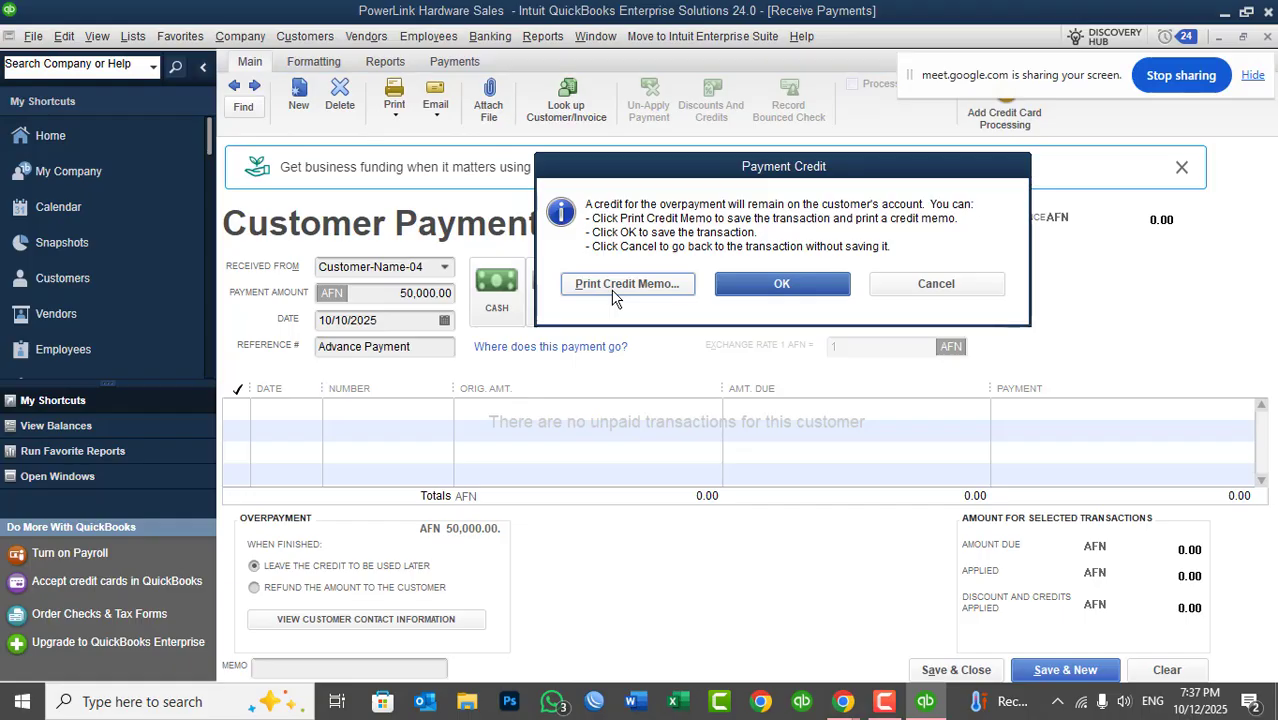
pyautogui.click(745, 288)
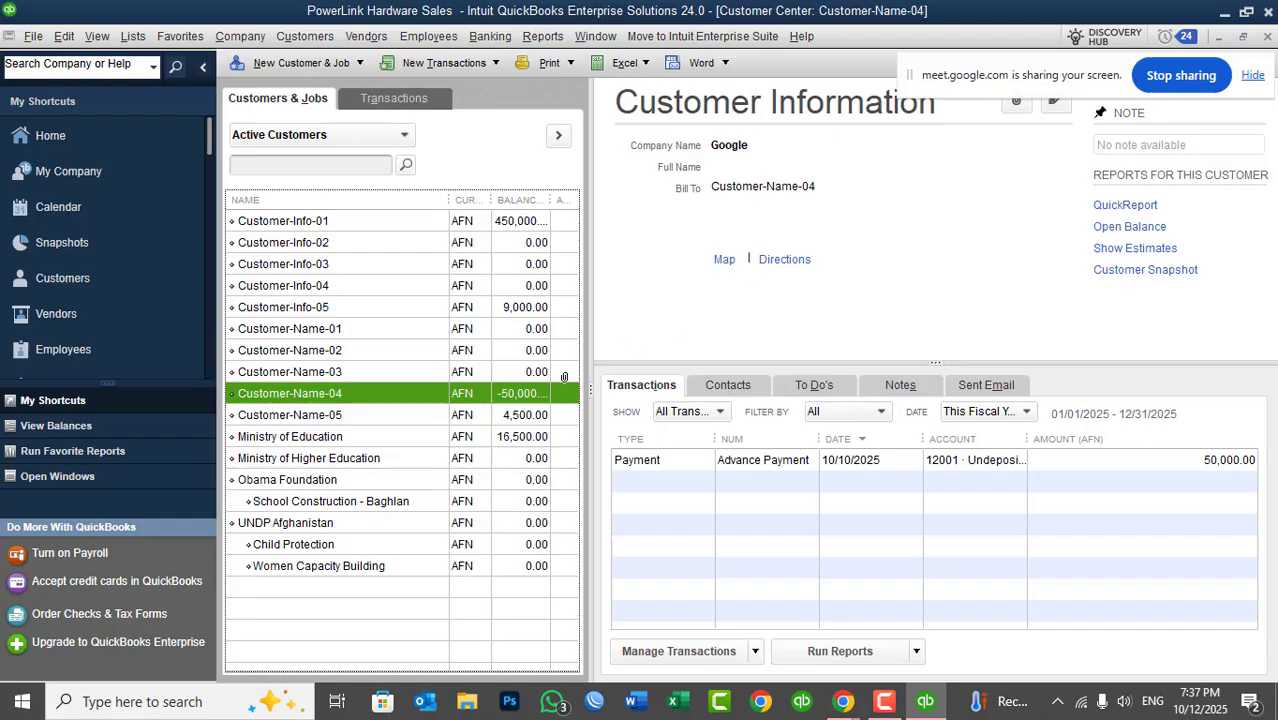
# - Narrow the customer list's name column so full balances fit, and start a new invoice for Customer-Name-04
pyautogui.moveTo(449, 202); pyautogui.dragTo(398, 201)
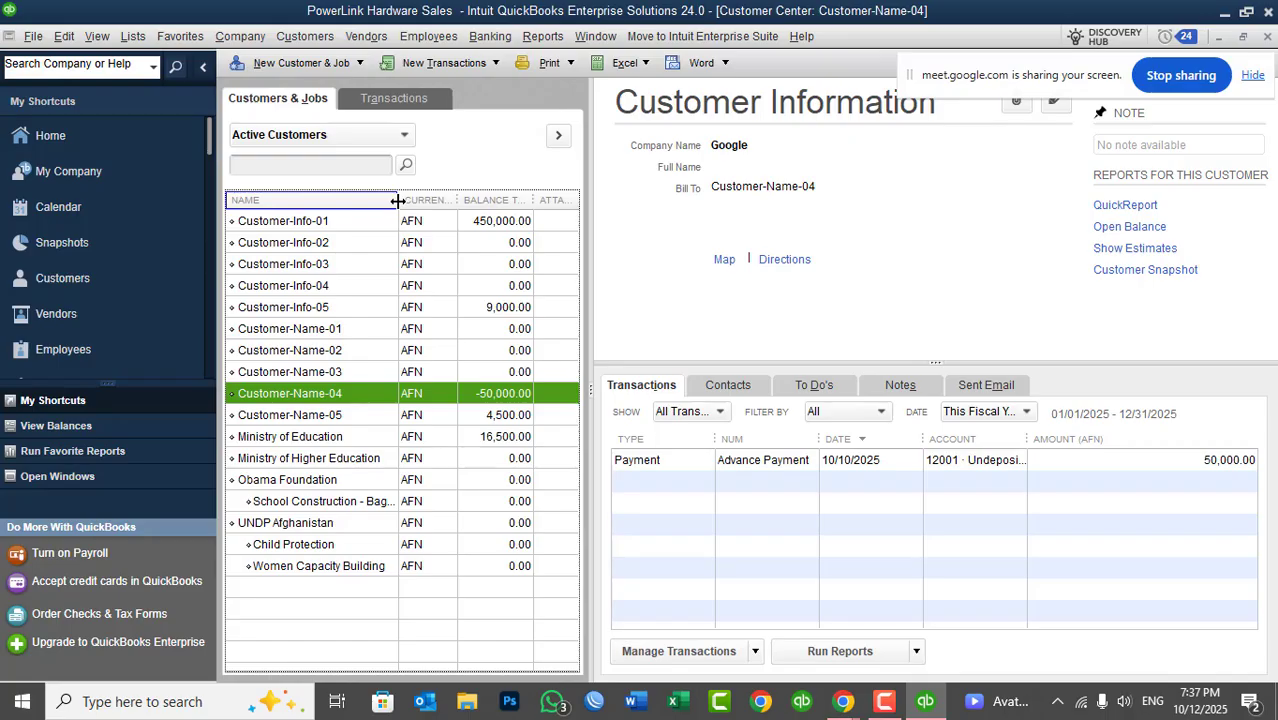
pyautogui.click(289, 36)
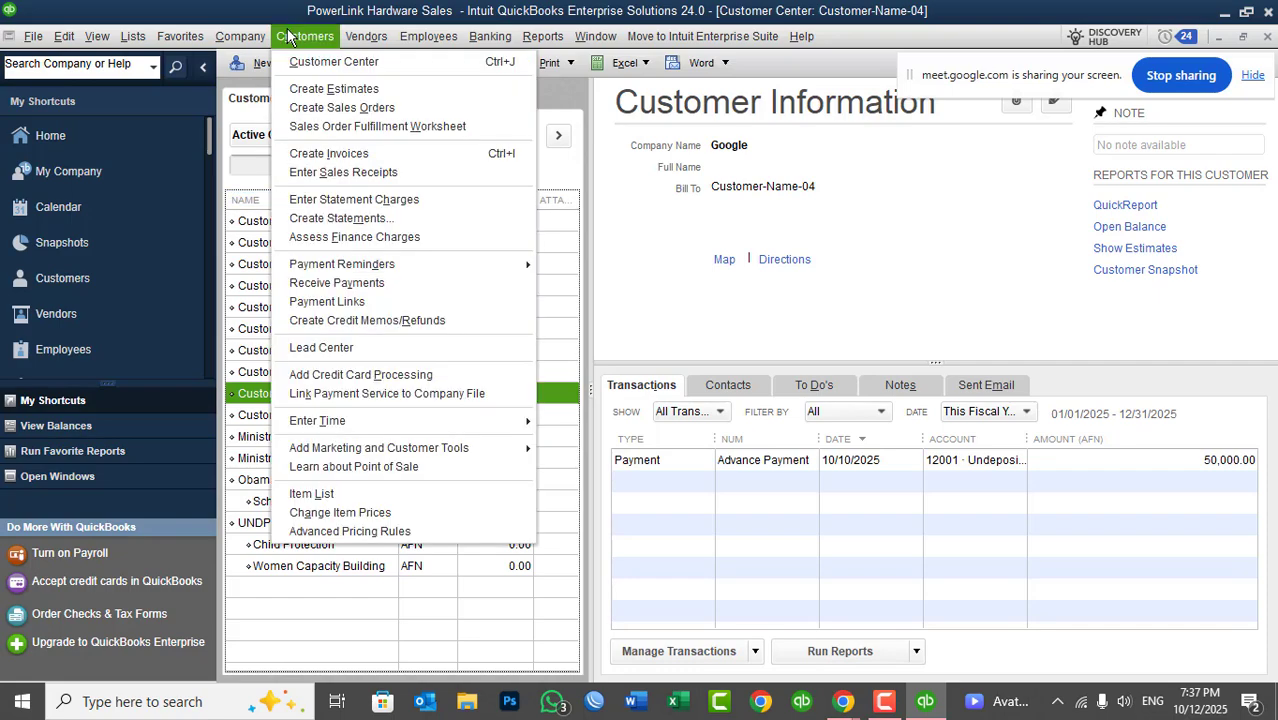
pyautogui.click(313, 155)
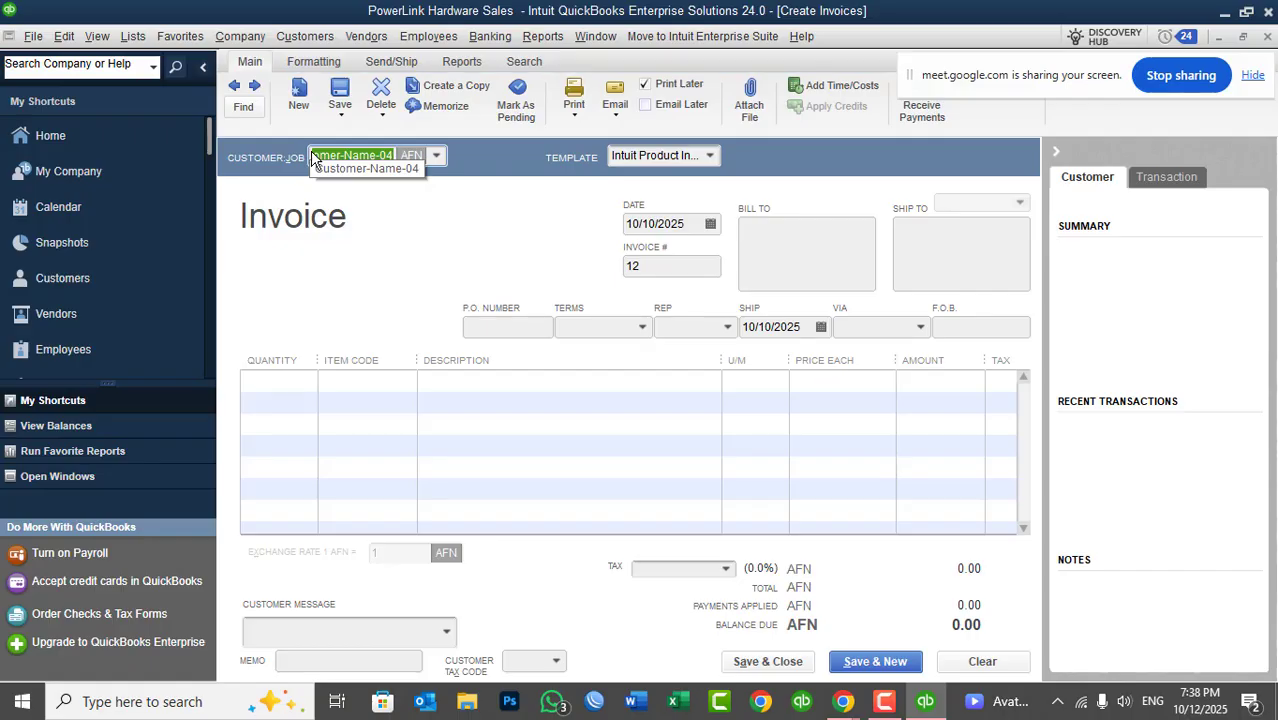
# - Open the Physical Inventory Worksheet to check the quantities on hand of the Cisco Catalyst items
pyautogui.click(368, 37)
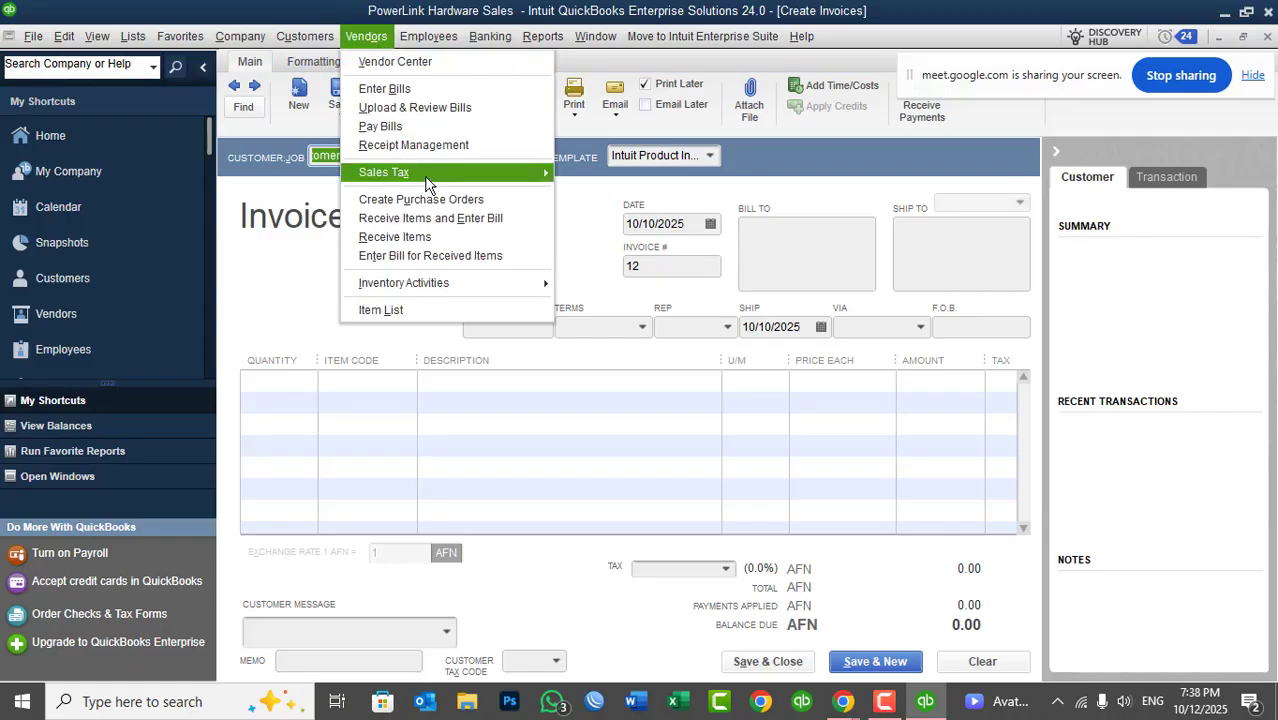
pyautogui.moveTo(437, 284)
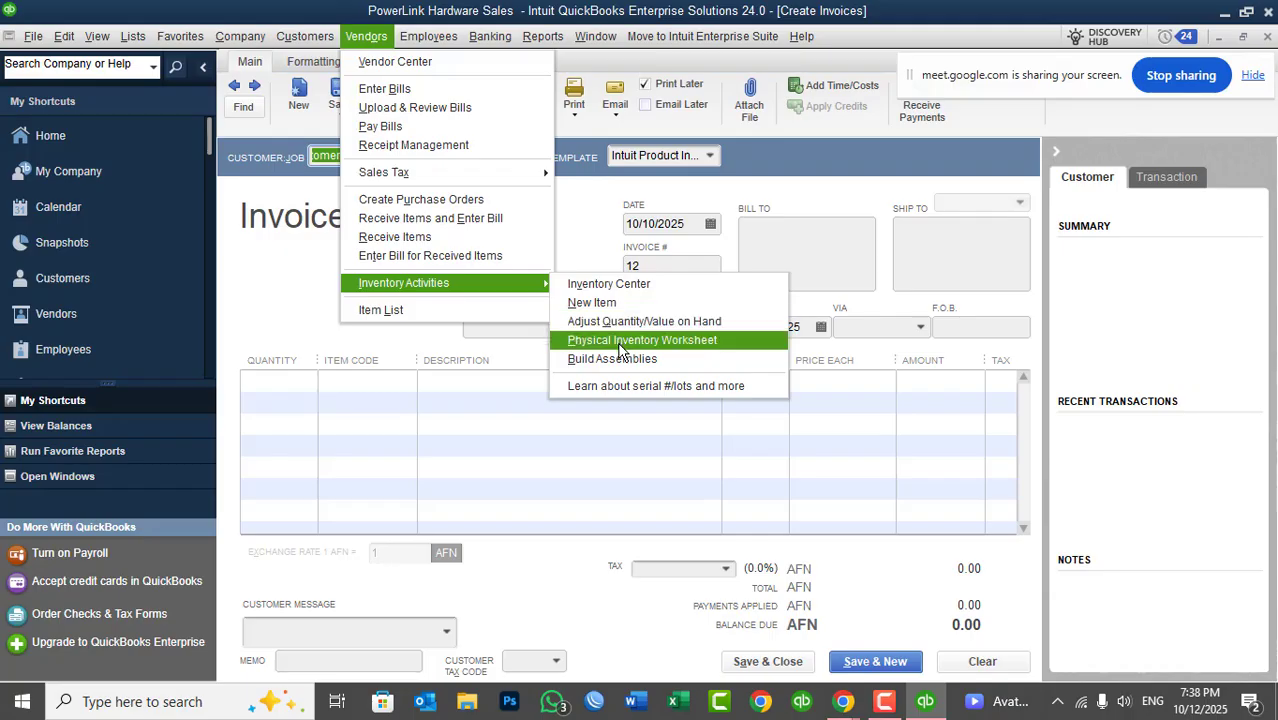
pyautogui.click(620, 341)
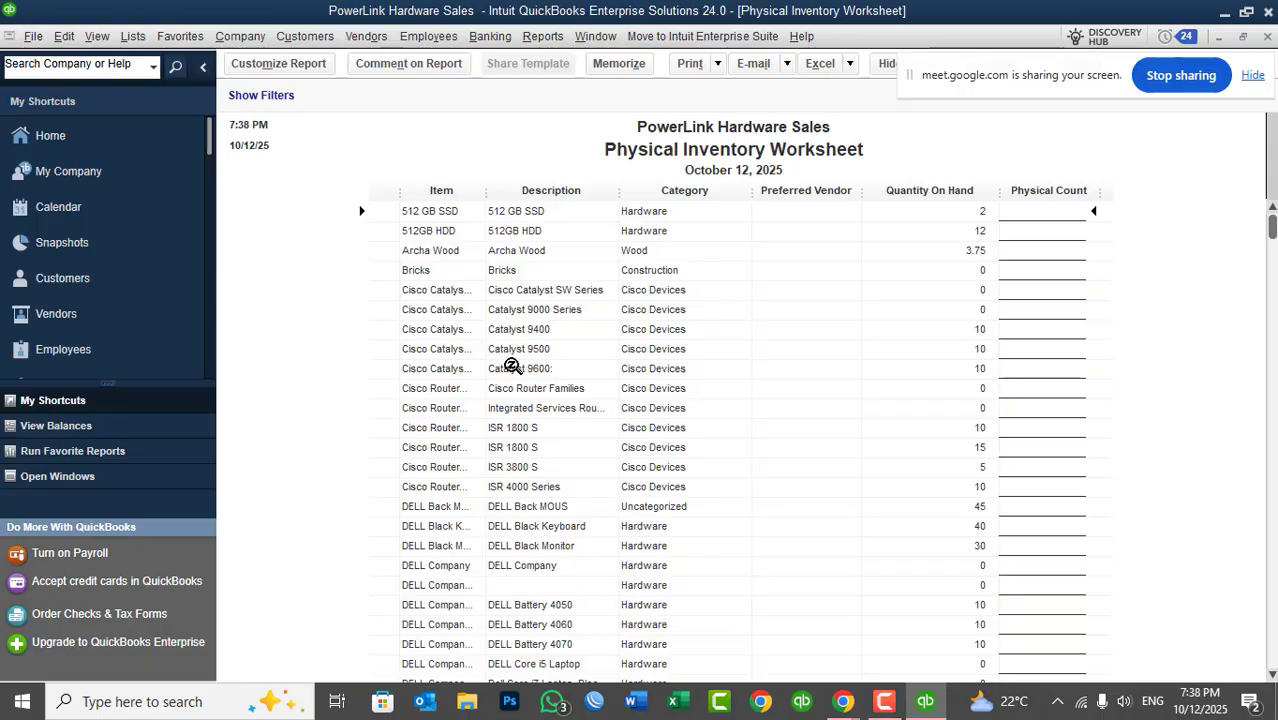
# - Return to the invoice for Customer-Name-04 and add the Catalyst 9400 item on its first line
pyautogui.hotkey('ctrl', 'i')
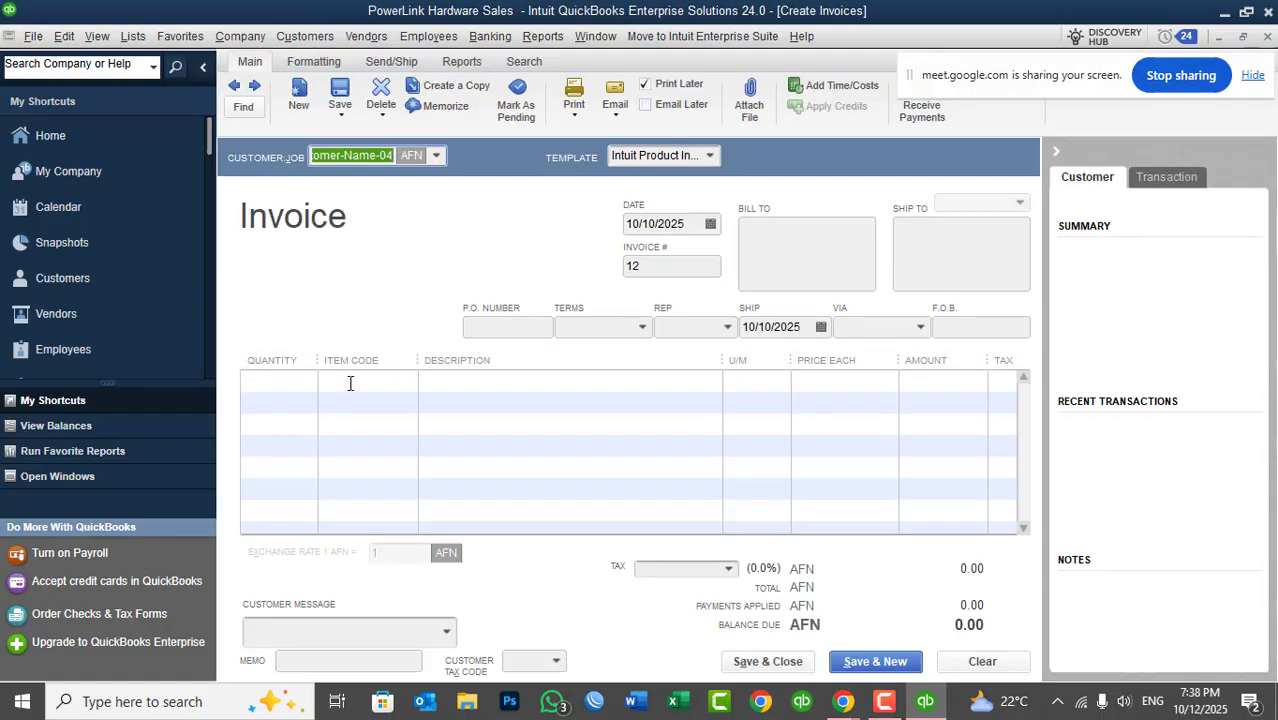
pyautogui.click(388, 379)
pyautogui.click(406, 382)
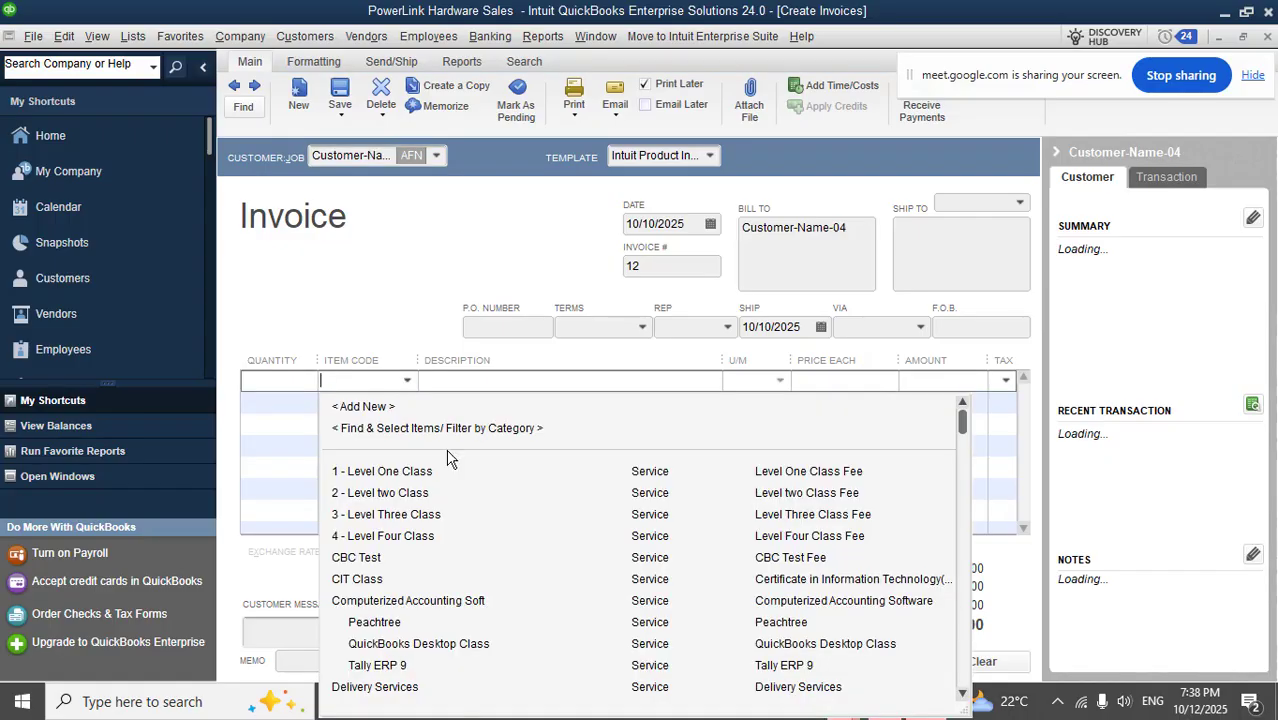
pyautogui.moveTo(962, 420); pyautogui.dragTo(961, 531)
pyautogui.click(430, 497)
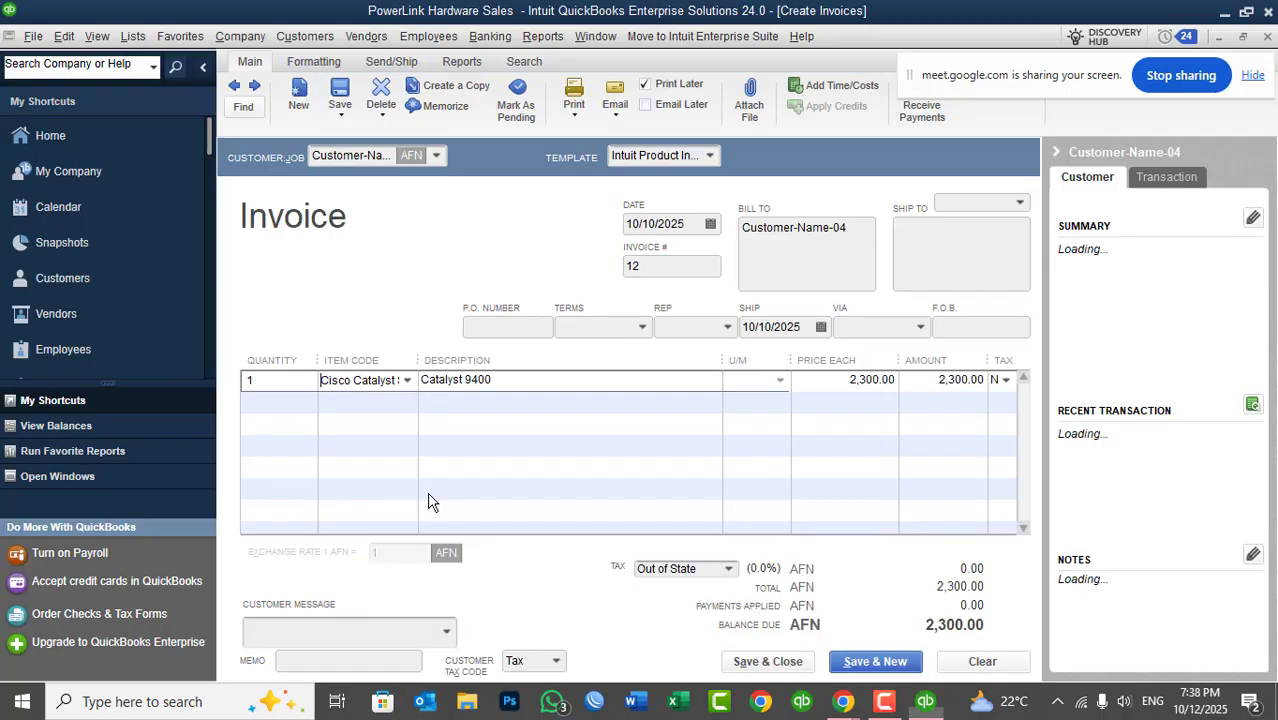
# - Add the Catalyst 9500 and Catalyst 9600 items on the invoice's second and third lines
pyautogui.click(407, 406)
pyautogui.click(407, 403)
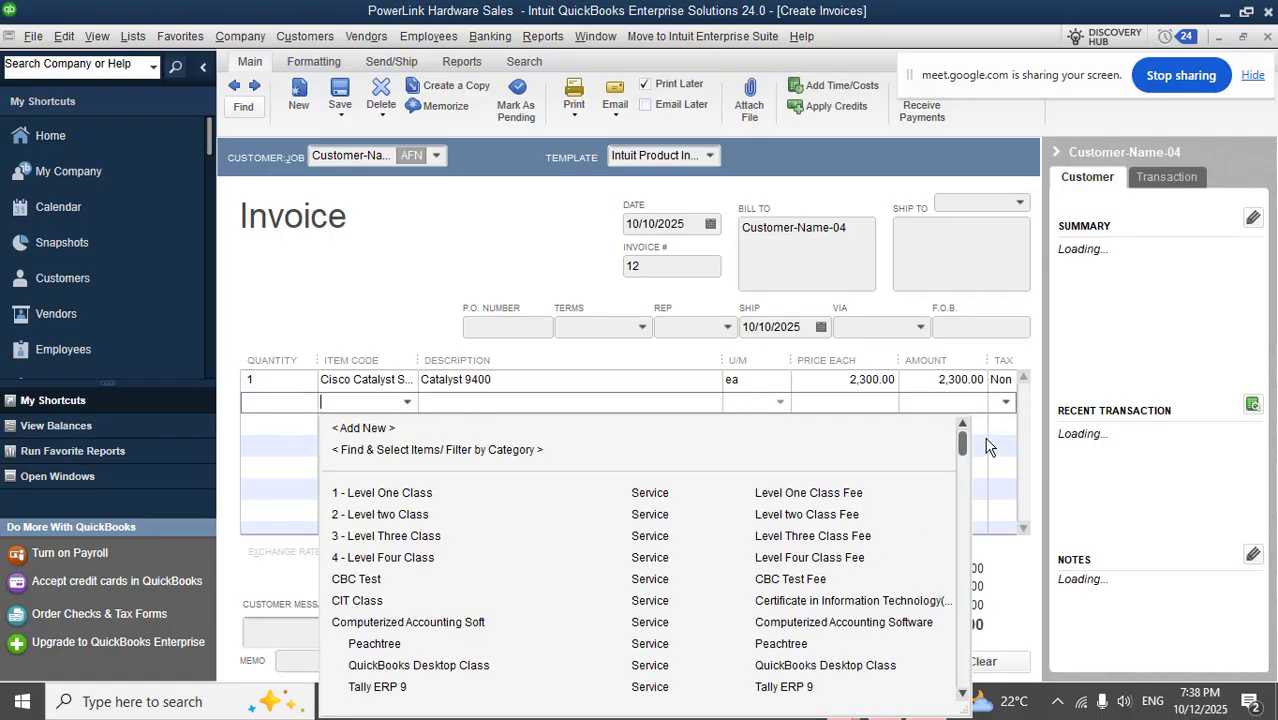
pyautogui.moveTo(962, 447); pyautogui.dragTo(962, 546)
pyautogui.click(425, 559)
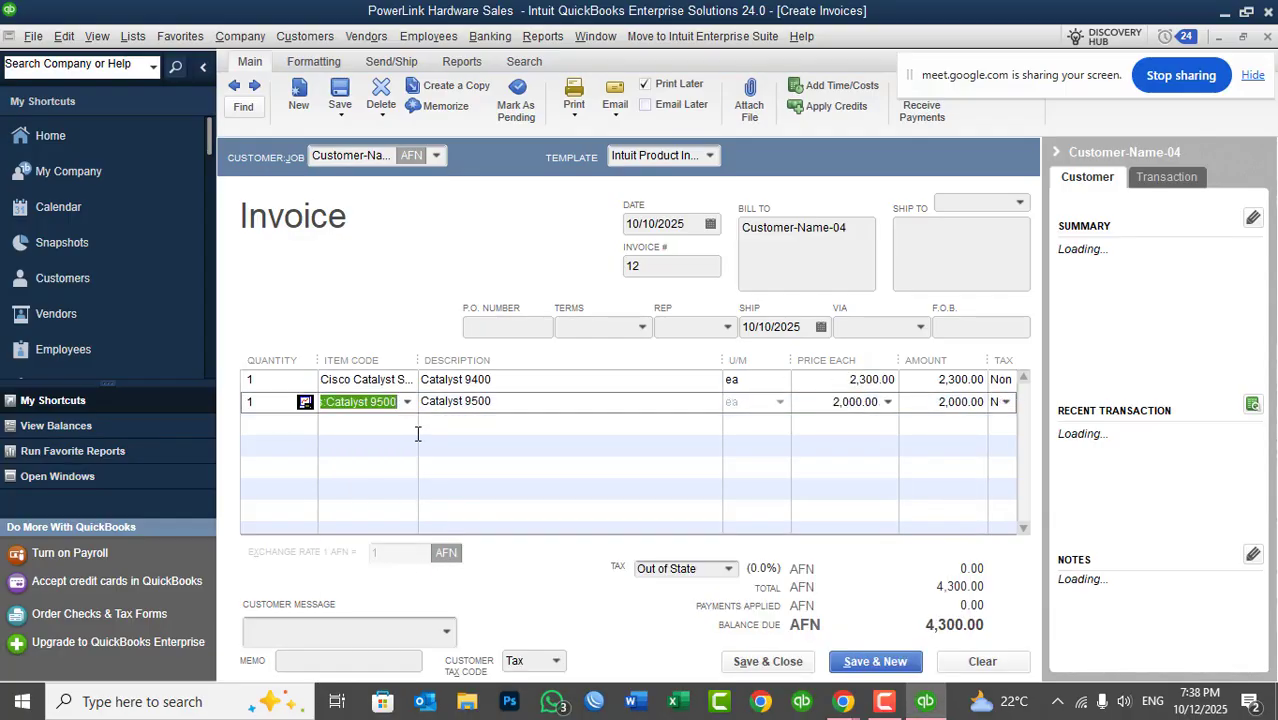
pyautogui.click(408, 425)
pyautogui.click(407, 423)
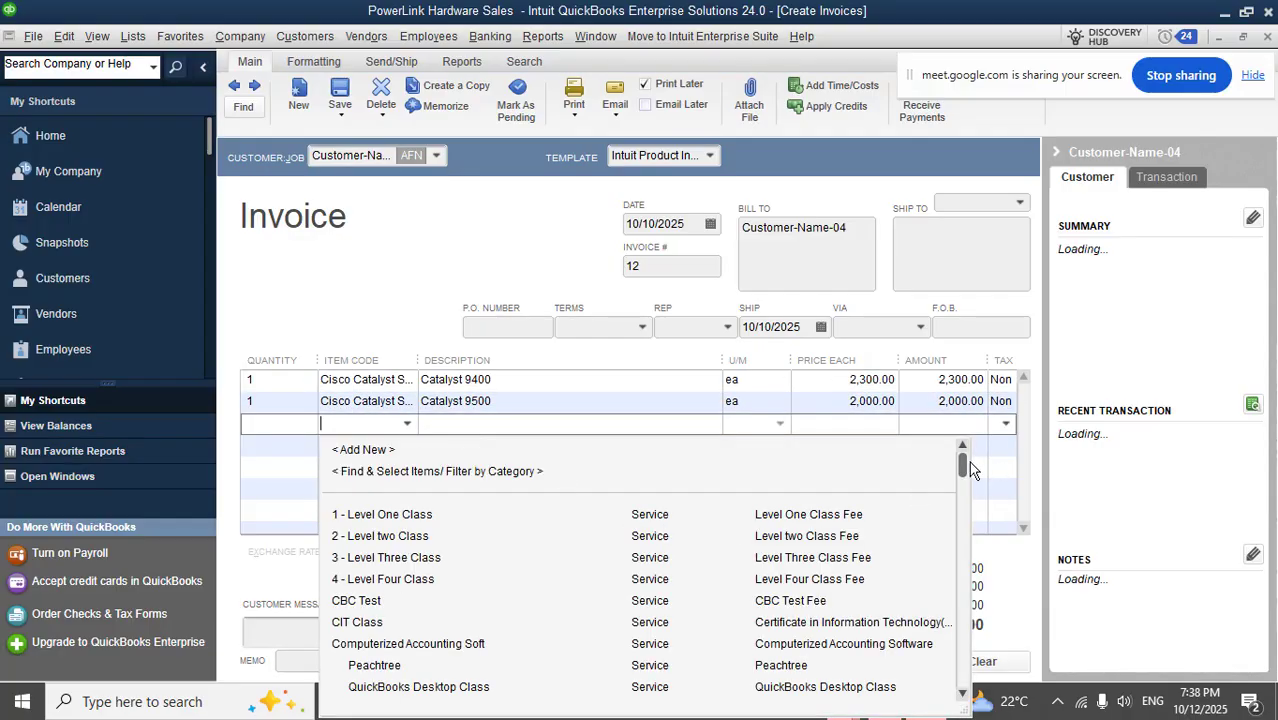
pyautogui.moveTo(964, 460); pyautogui.dragTo(963, 546)
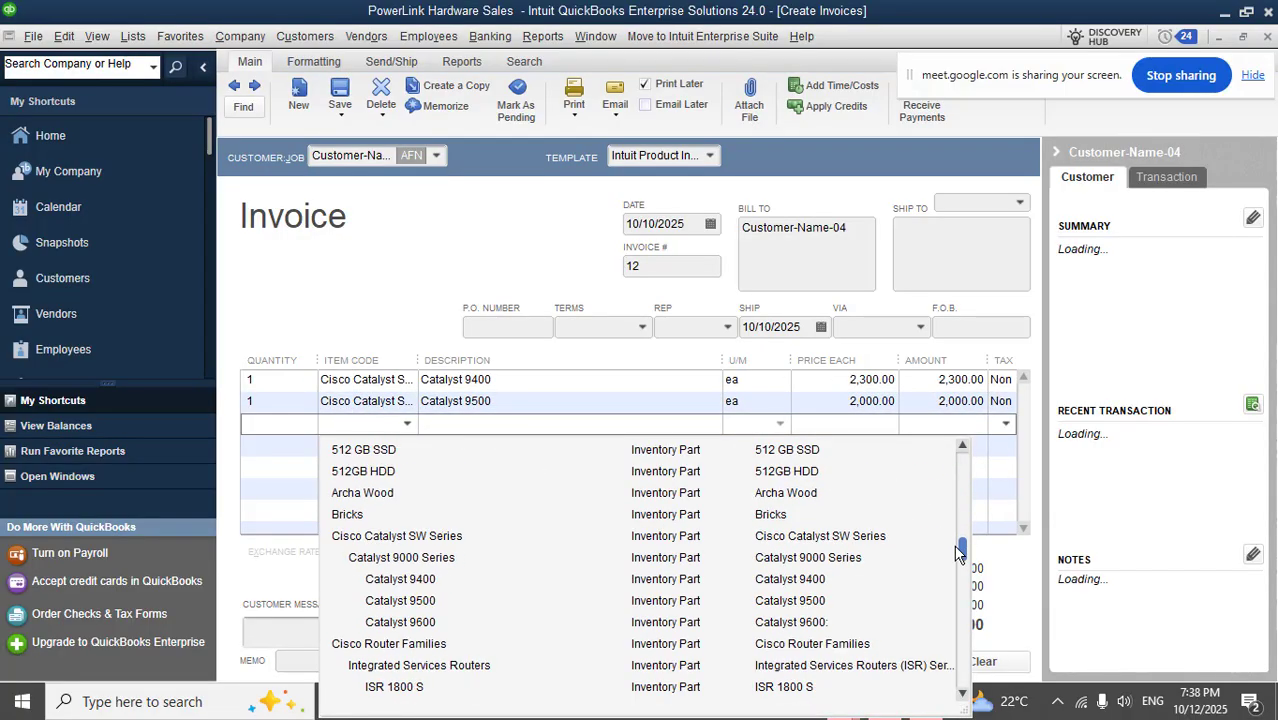
pyautogui.click(462, 623)
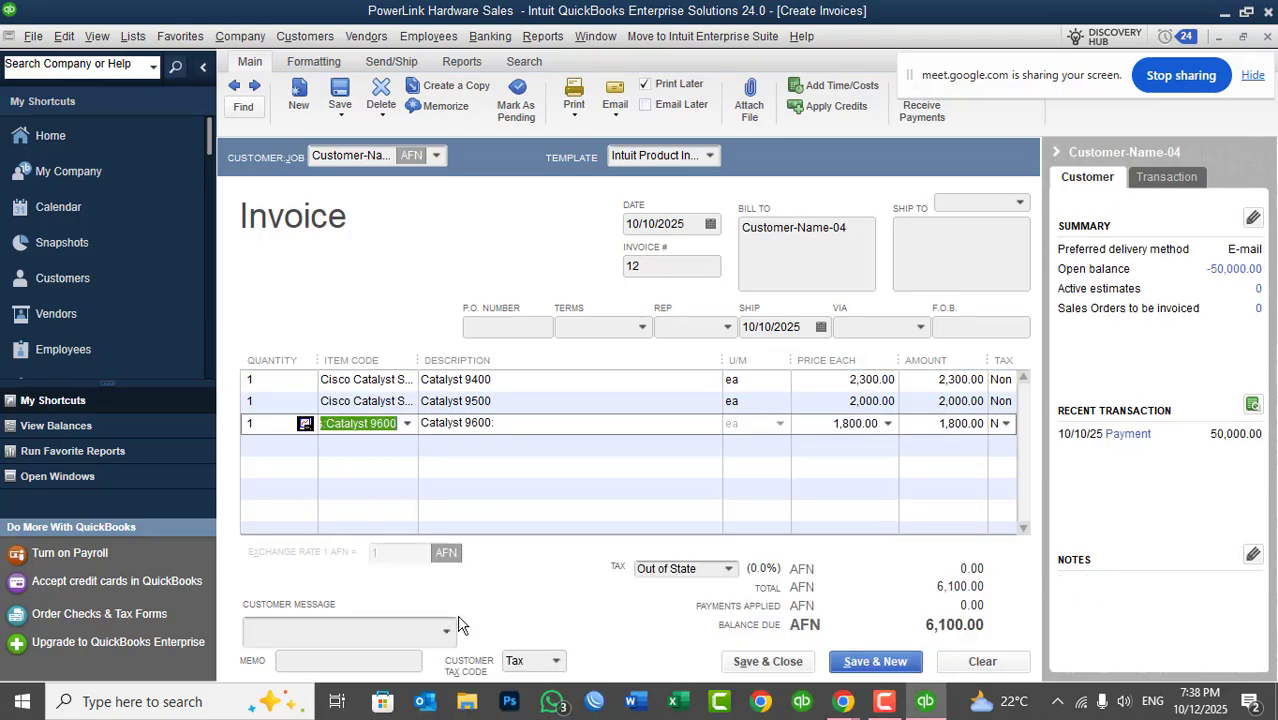
# - Set the quantity of all three Catalyst lines on the invoice to 5
pyautogui.click(805, 388)
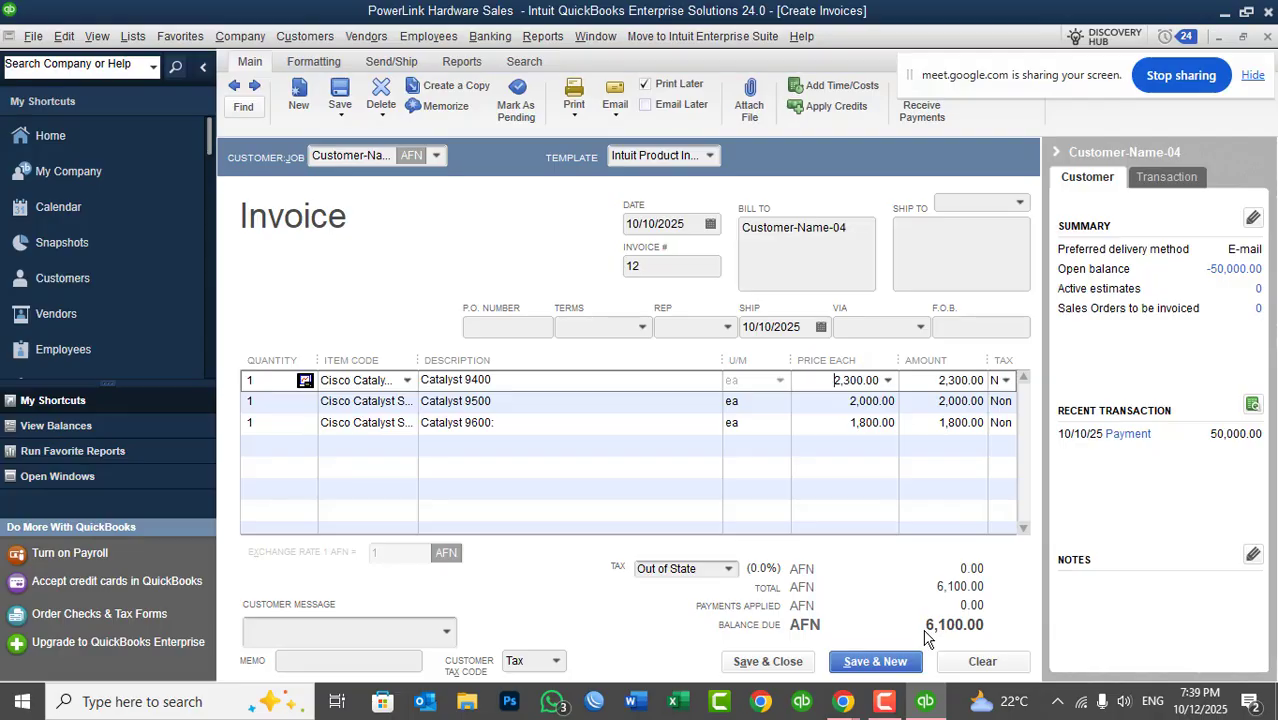
pyautogui.click(260, 383)
pyautogui.moveTo(262, 390); pyautogui.dragTo(224, 386)
pyautogui.write('5')
pyautogui.press('Down')
pyautogui.write('5')
pyautogui.press('Down')
pyautogui.write('5')
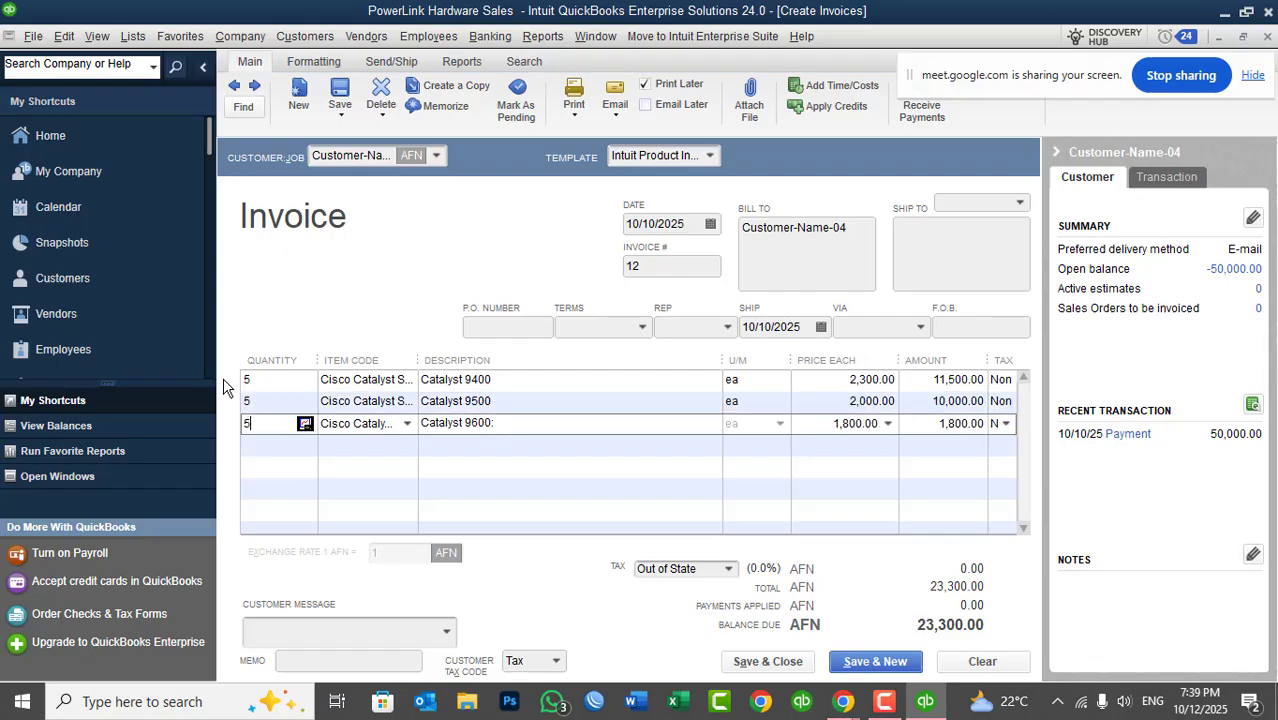
pyautogui.press('Down')
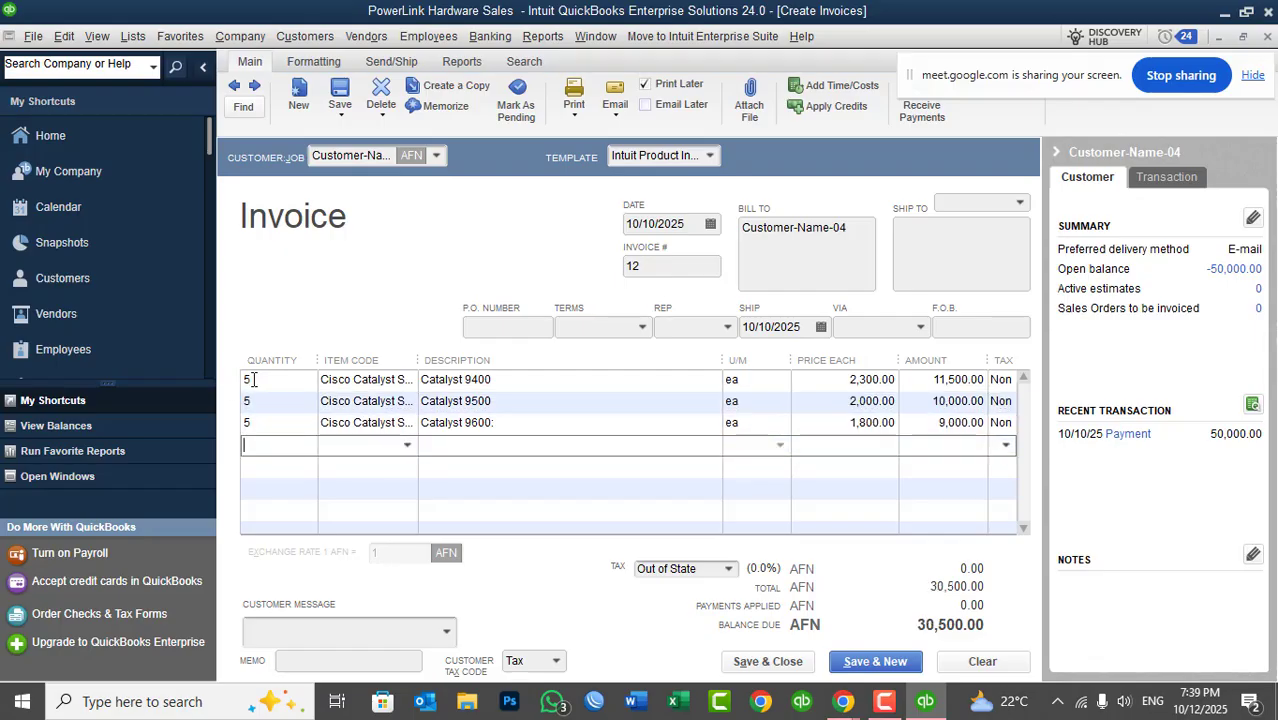
# - Set the quantity of the Catalyst 9400, 9500 and 9600 invoice lines to 10 each
pyautogui.moveTo(261, 380); pyautogui.dragTo(233, 381)
pyautogui.scroll(-3, 215, 379)
pyautogui.write('10')
pyautogui.press('Down')
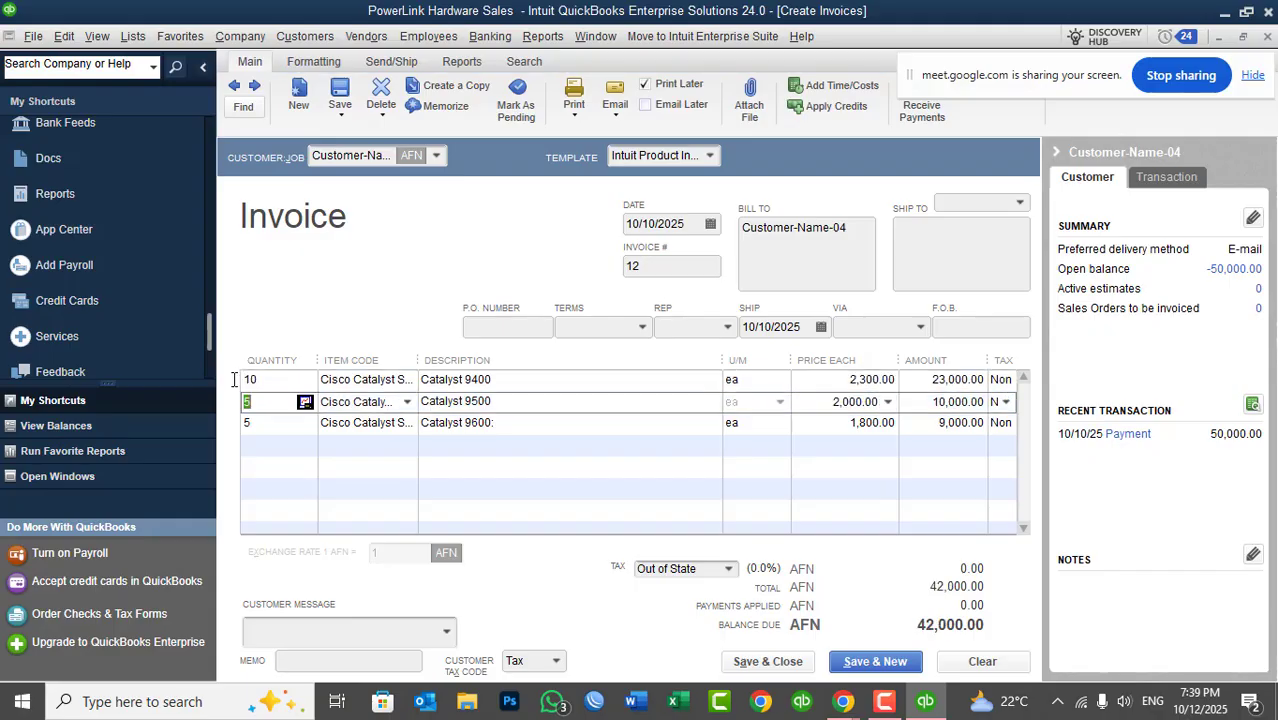
pyautogui.write('1-')
pyautogui.press('BackSpace')
pyautogui.write('0')
pyautogui.press('Down')
pyautogui.write('10')
pyautogui.press('Down')
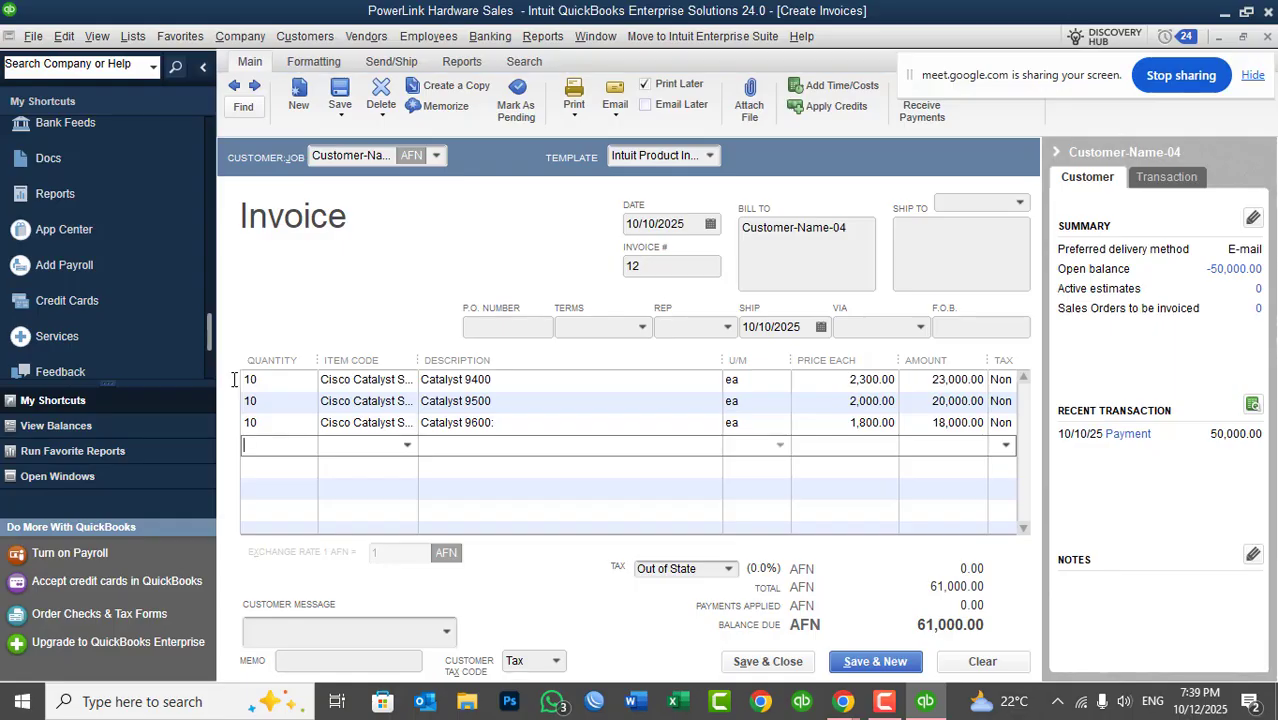
# - Save and close the invoice, applying the customer's AFN 50,000 advance payment credit to it
pyautogui.click(767, 667)
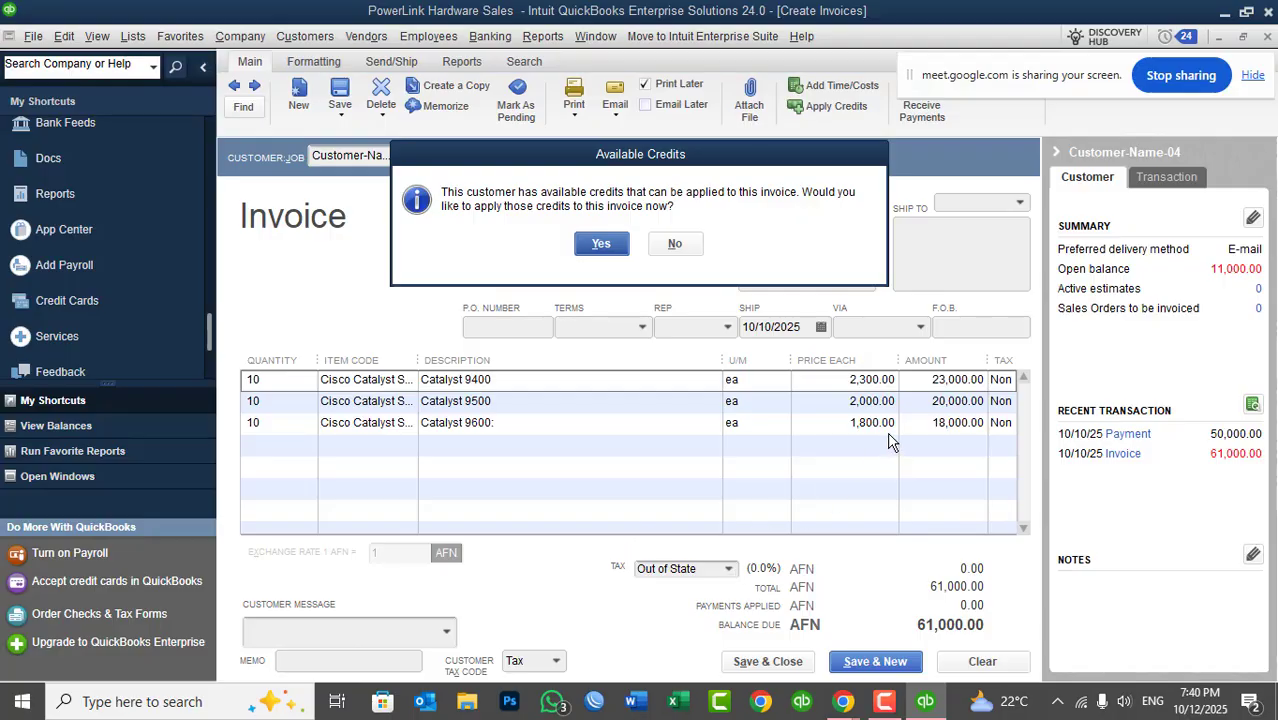
pyautogui.click(598, 246)
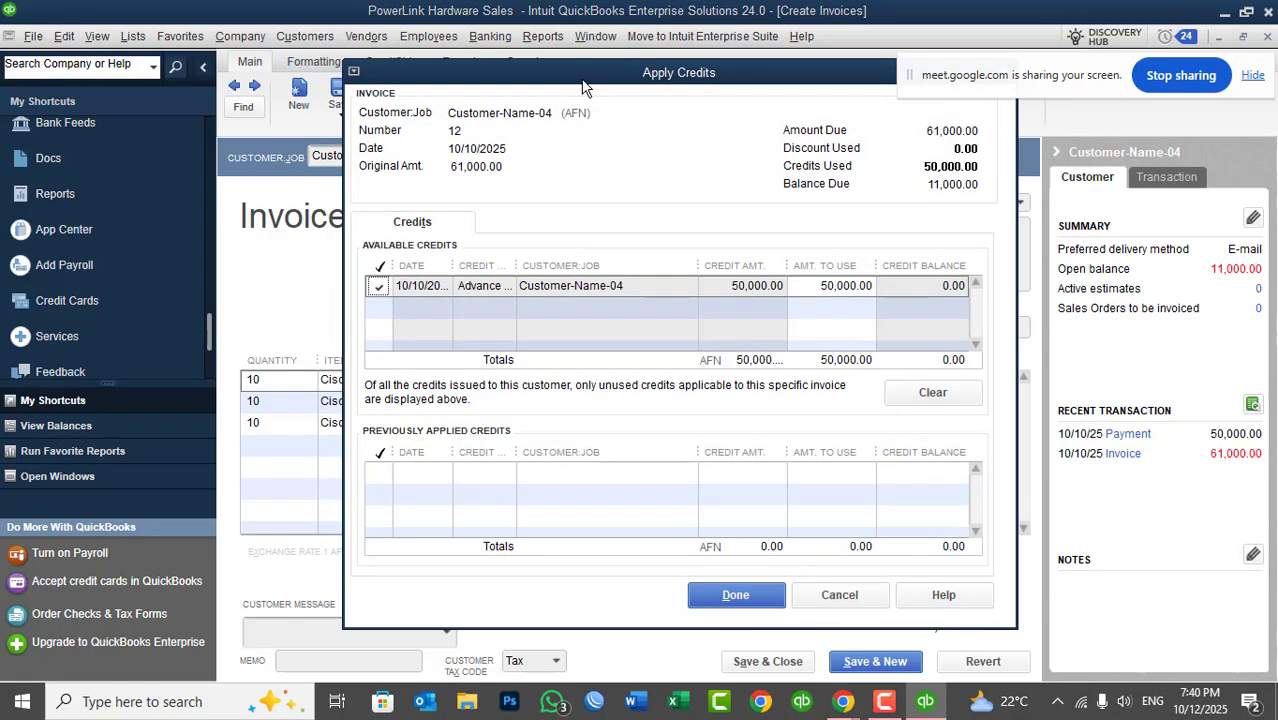
pyautogui.moveTo(574, 70); pyautogui.dragTo(519, 104)
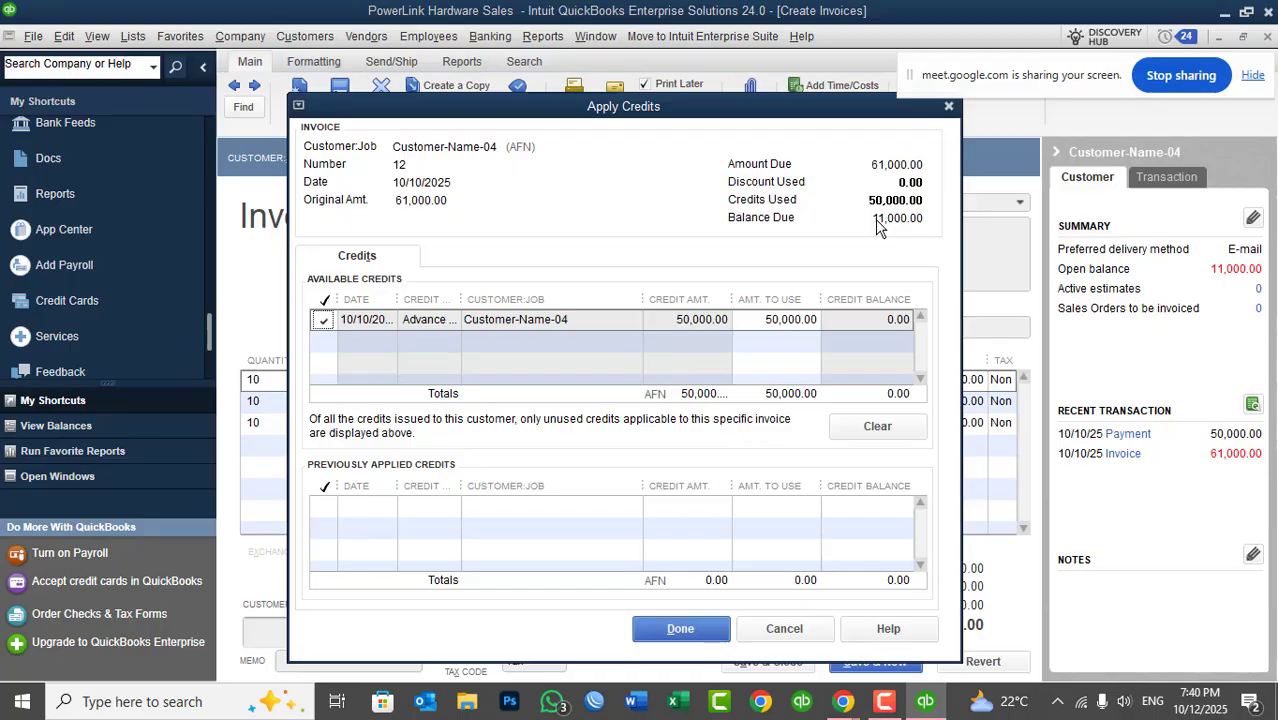
pyautogui.click(690, 629)
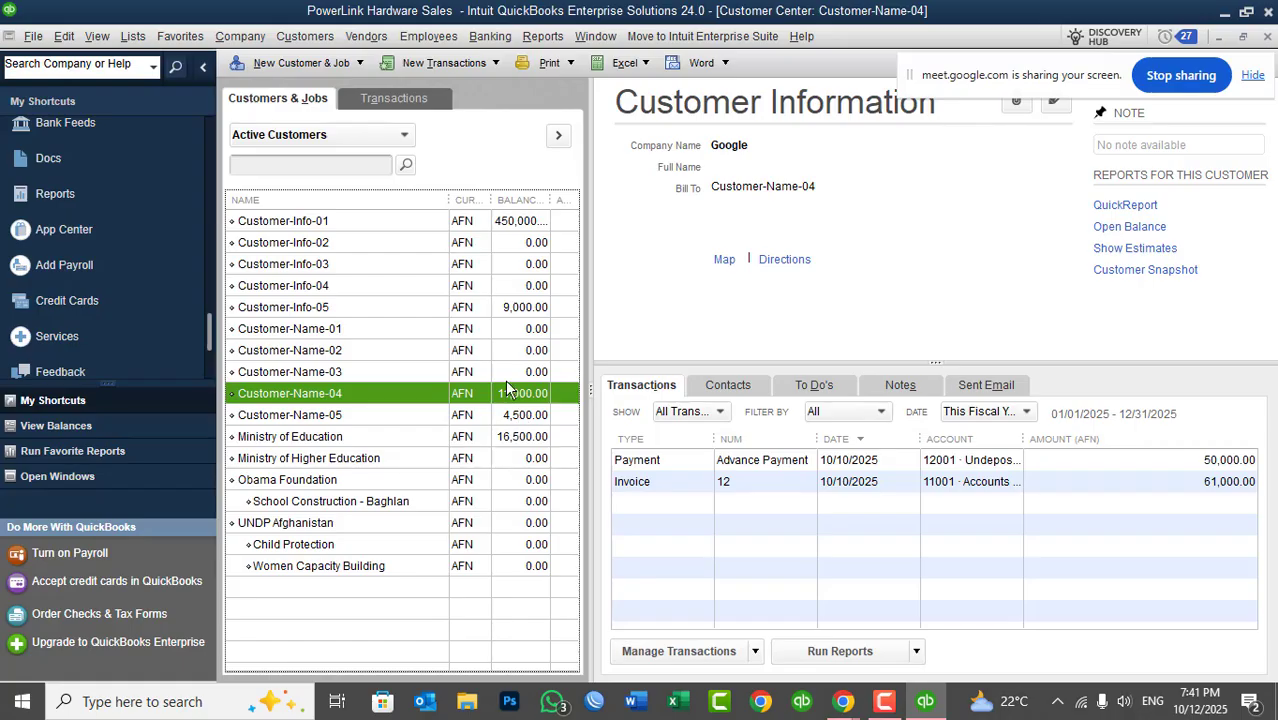
# - Start a received cash payment of AFN 25,000 from Customer-Name-03, dated 10/10/2025
pyautogui.click(502, 371)
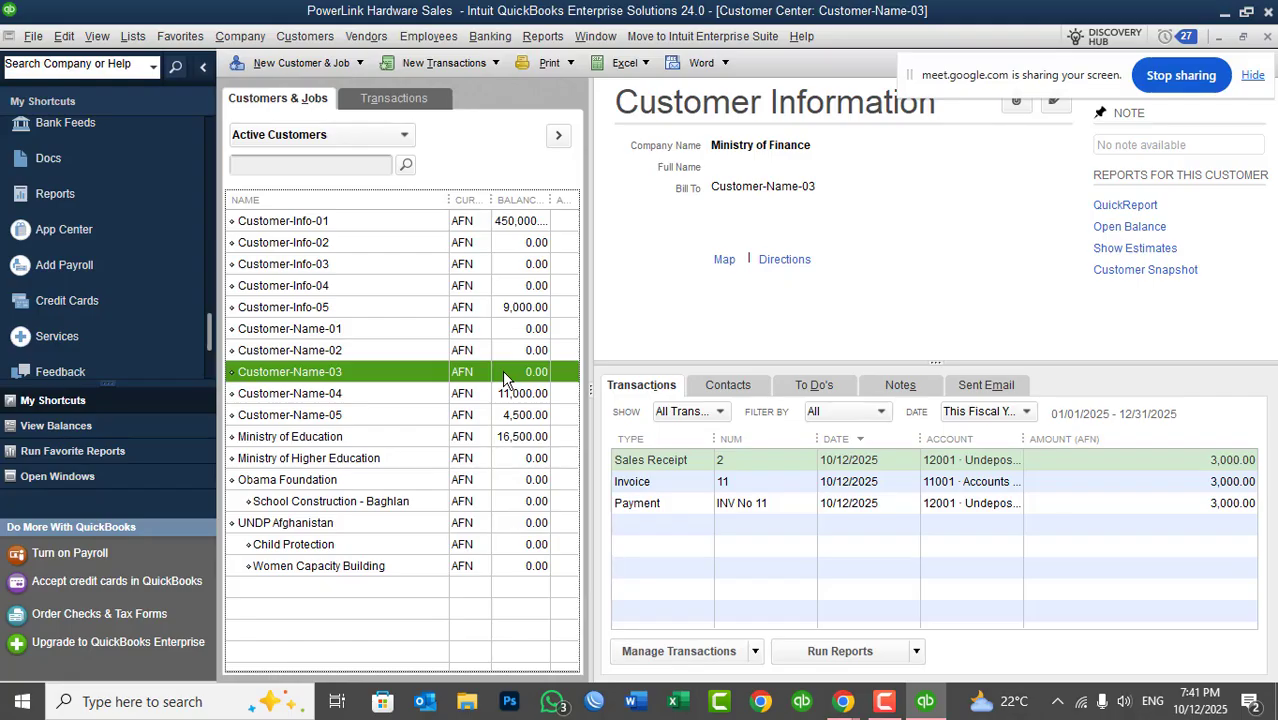
pyautogui.click(318, 42)
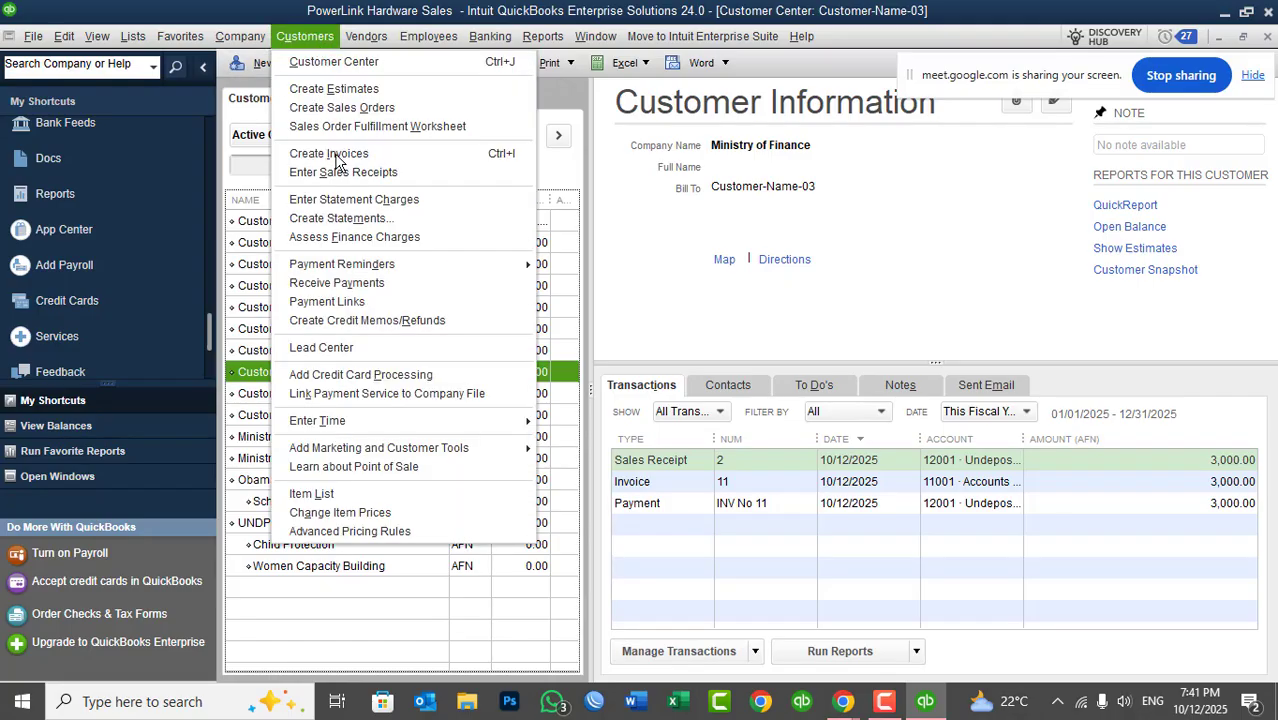
pyautogui.click(368, 283)
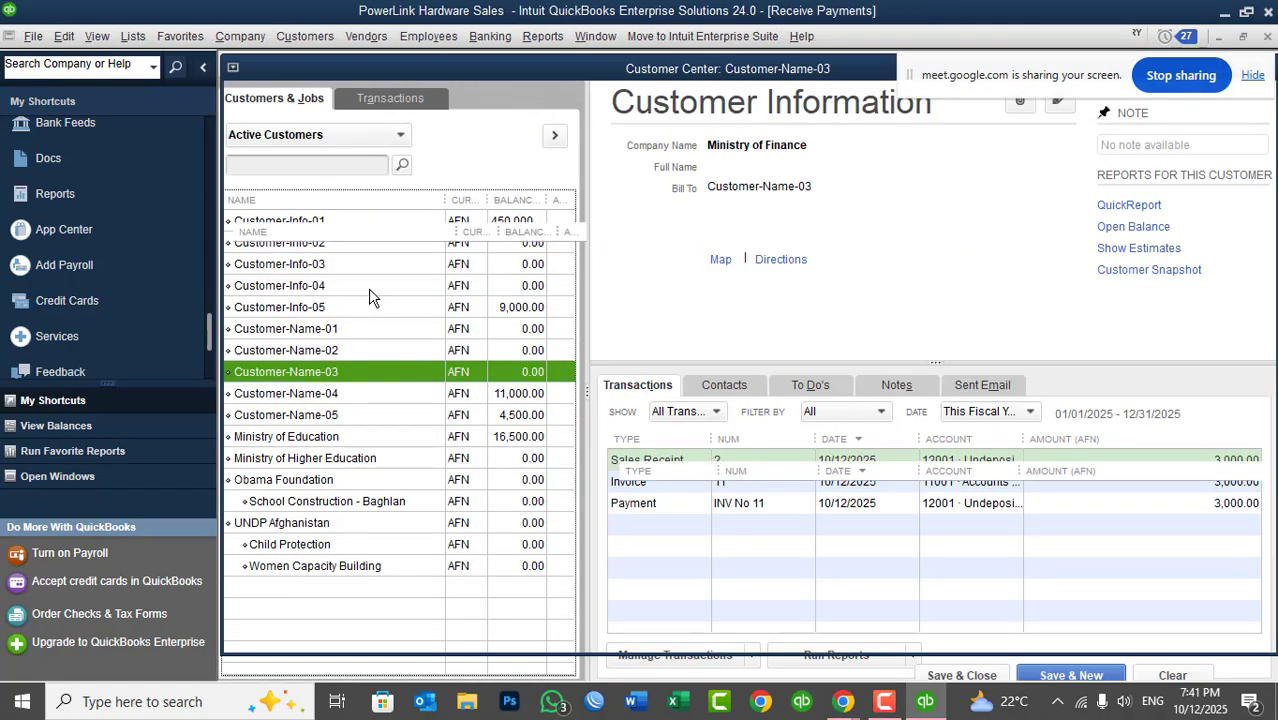
pyautogui.click(396, 291)
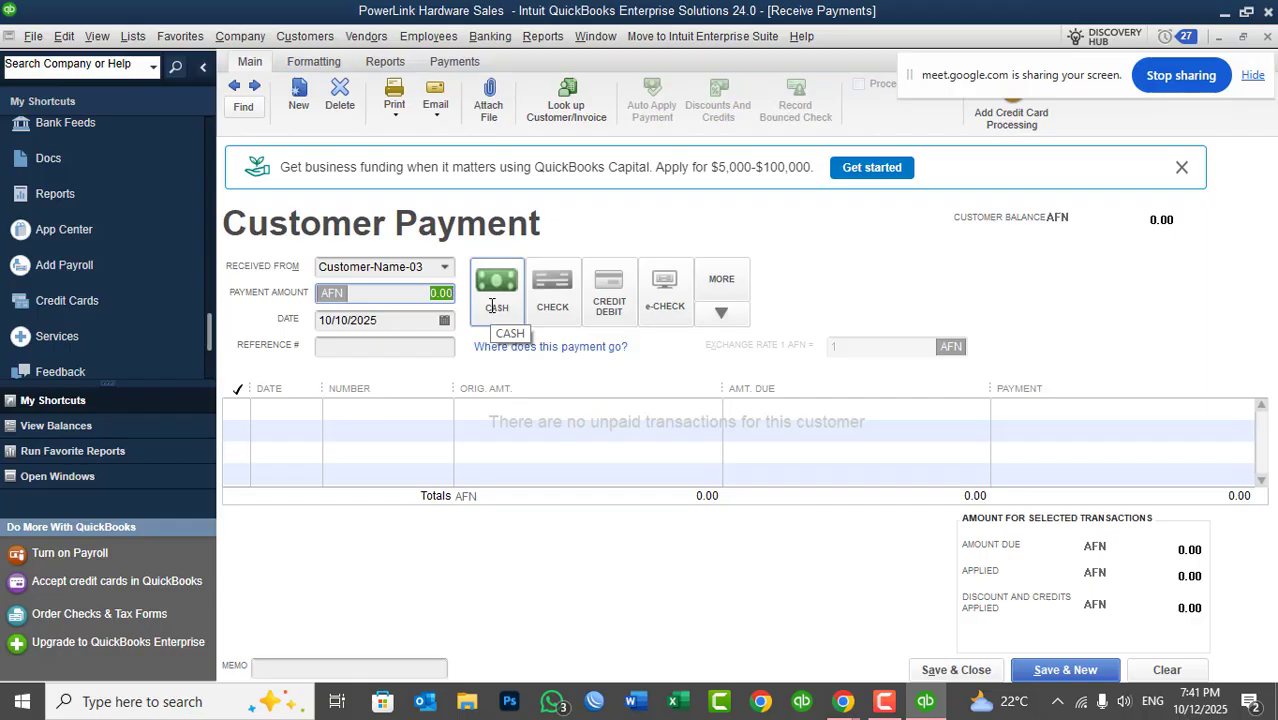
pyautogui.write('25000')
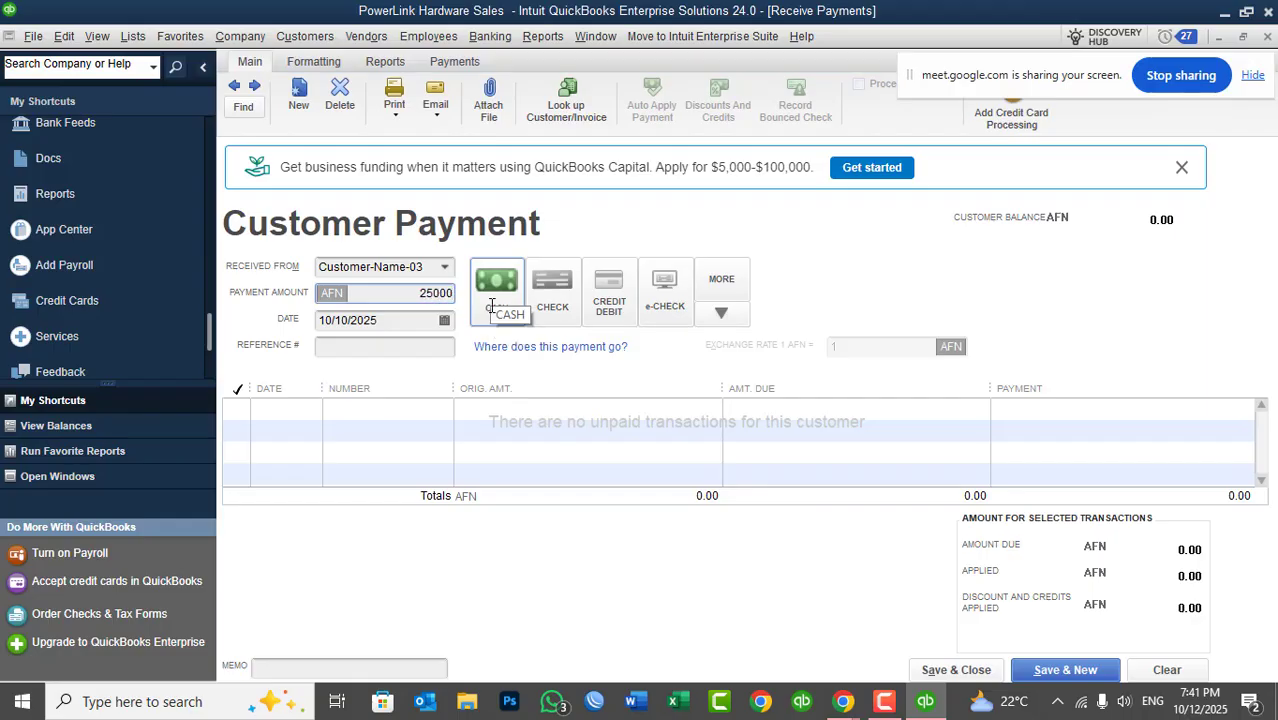
pyautogui.click(491, 302)
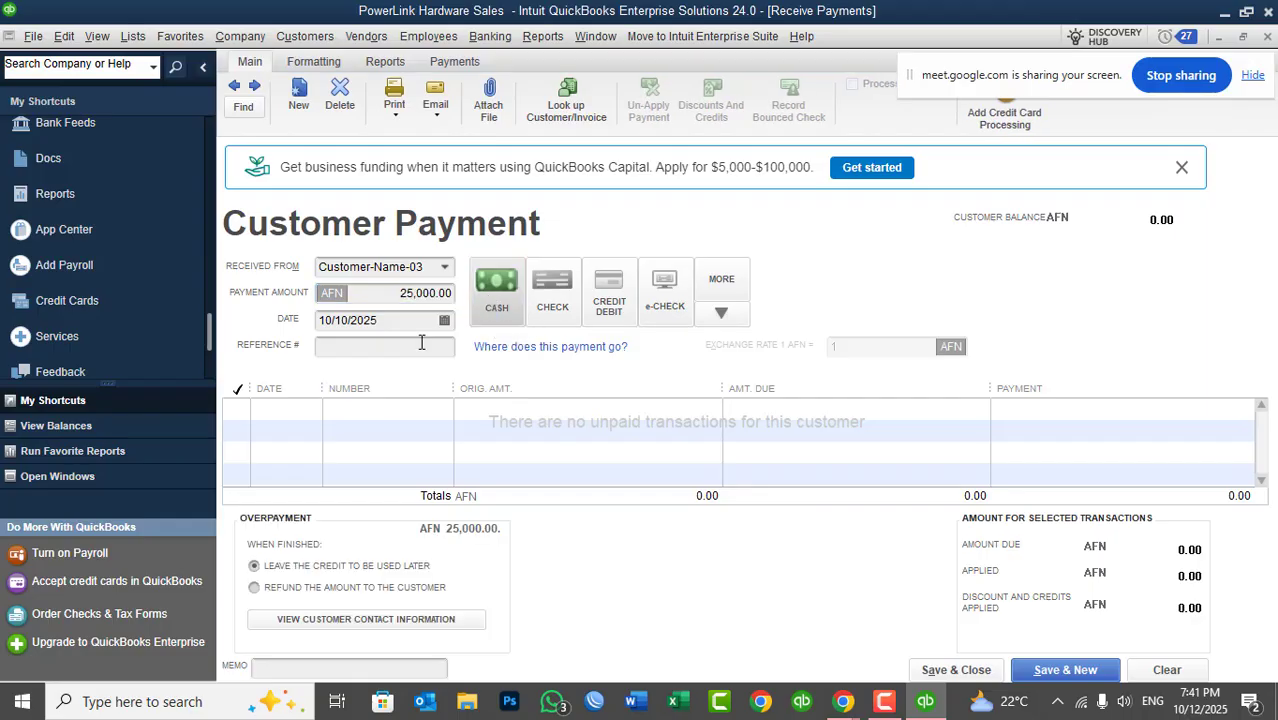
# - Save and close the payment without a reference, leaving the overpayment as customer credit, and narrow the customer list's name column
pyautogui.click(389, 349)
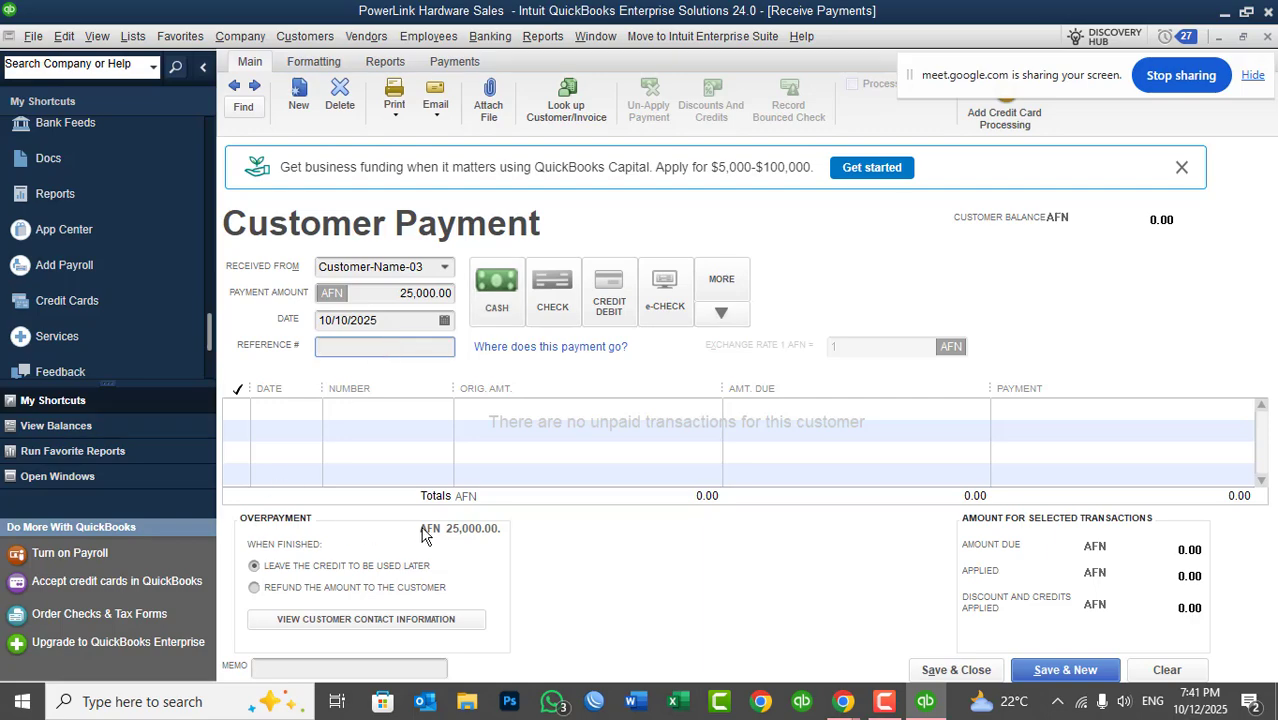
pyautogui.click(940, 670)
pyautogui.click(687, 280)
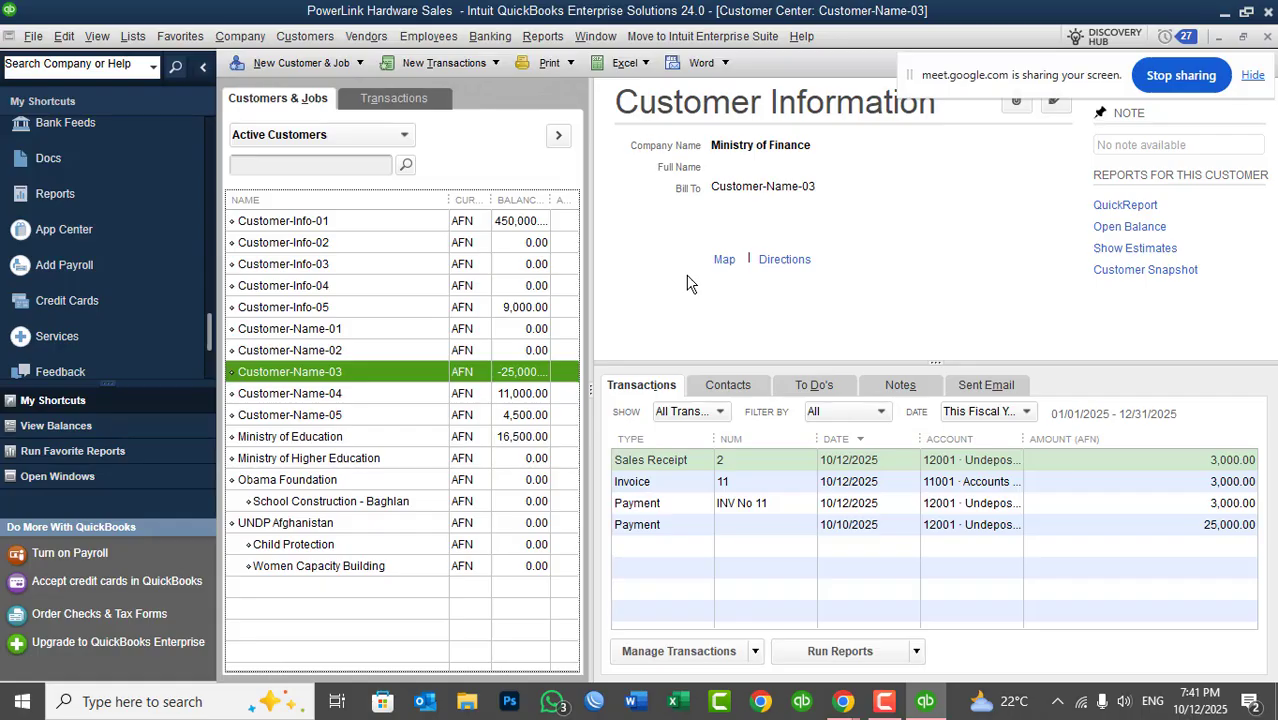
pyautogui.moveTo(449, 195)
pyautogui.mouseDown()
pyautogui.moveTo(404, 197)
pyautogui.moveTo(453, 199)
pyautogui.mouseUp()
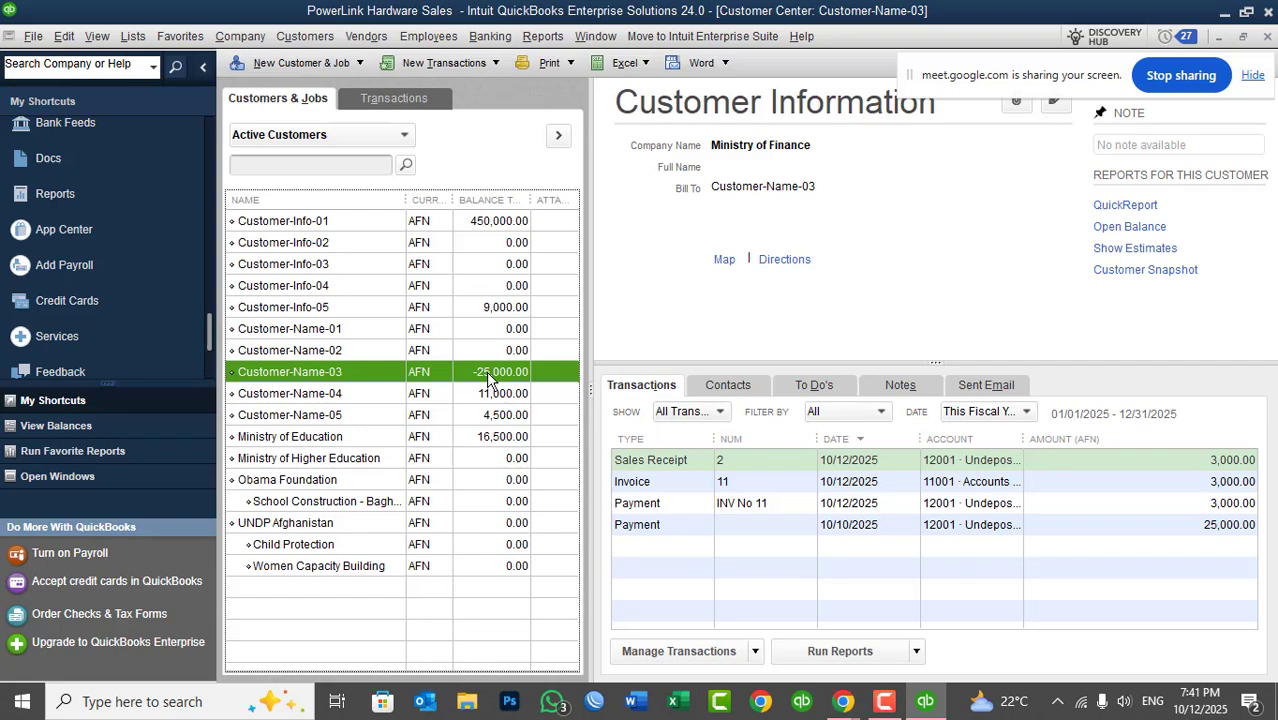
pyautogui.click(305, 36)
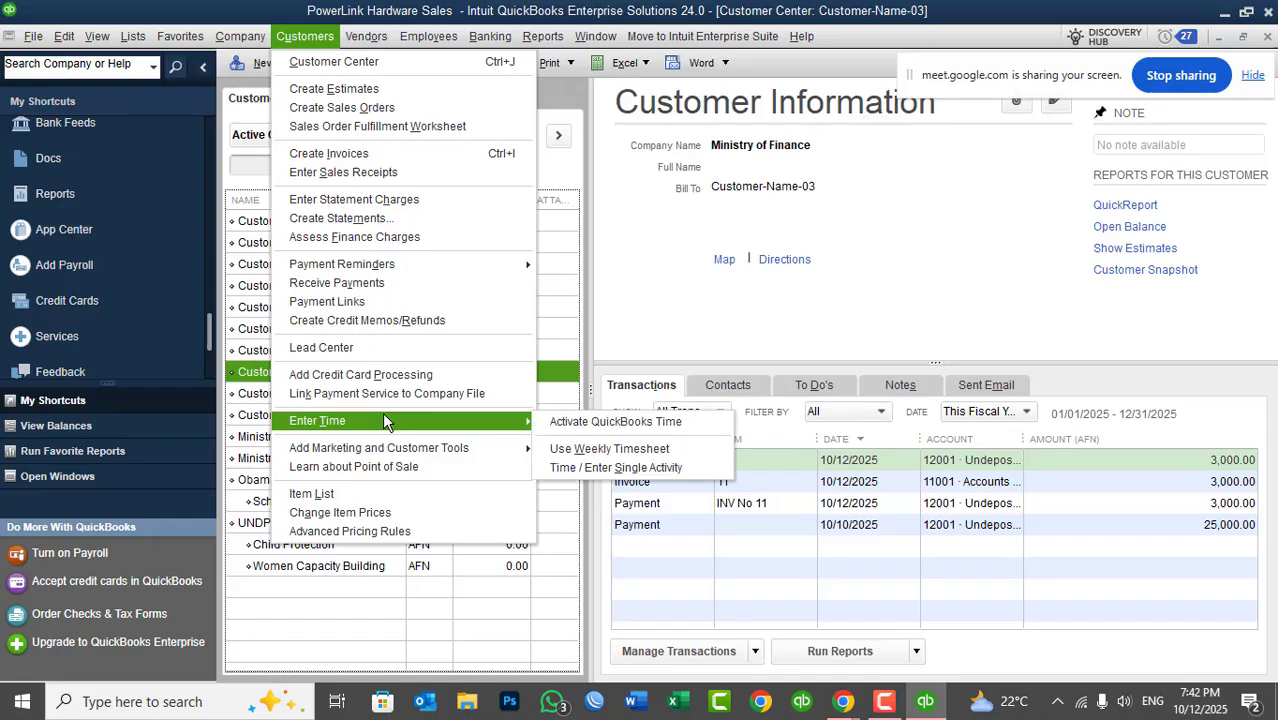
pyautogui.moveTo(243, 39)
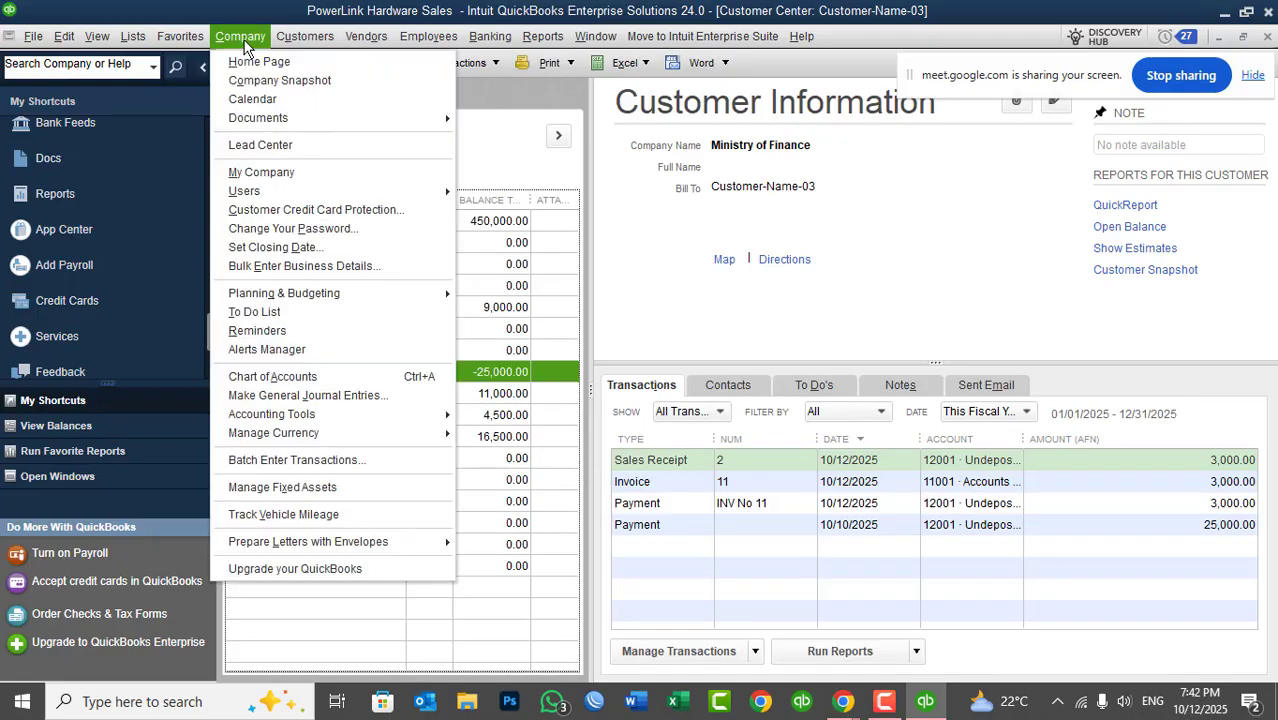
pyautogui.click(337, 395)
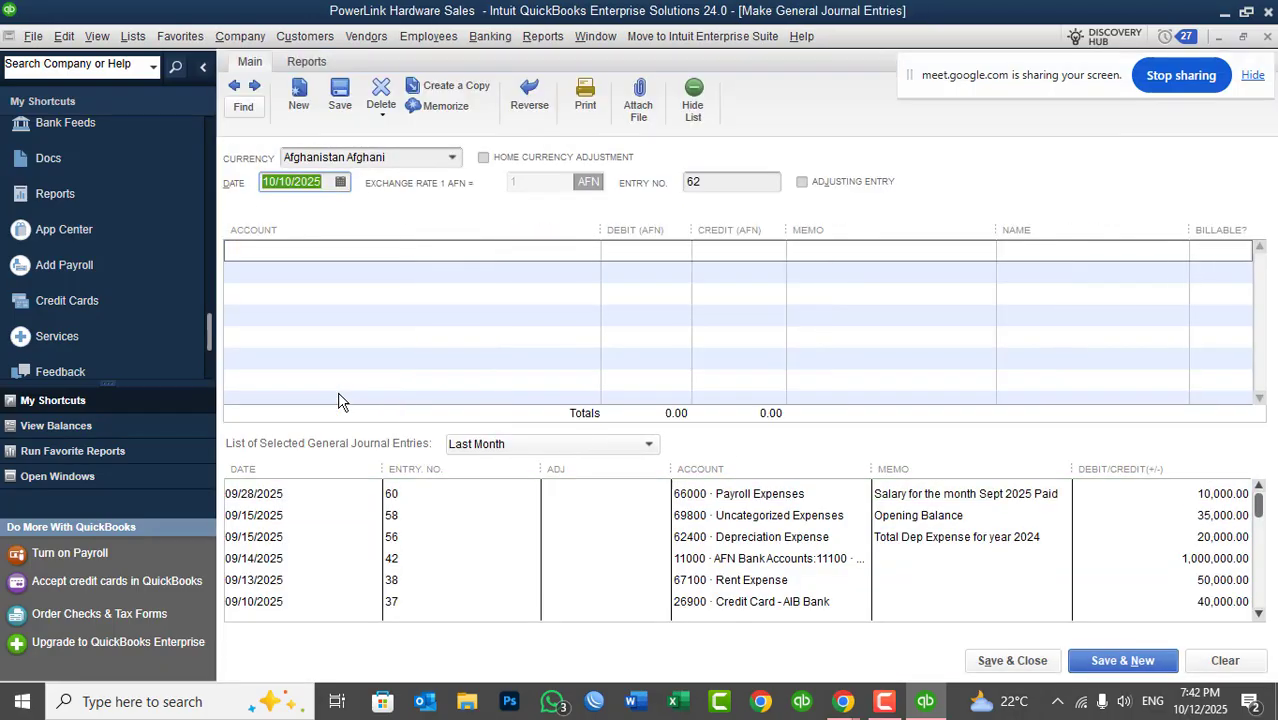
pyautogui.click(314, 251)
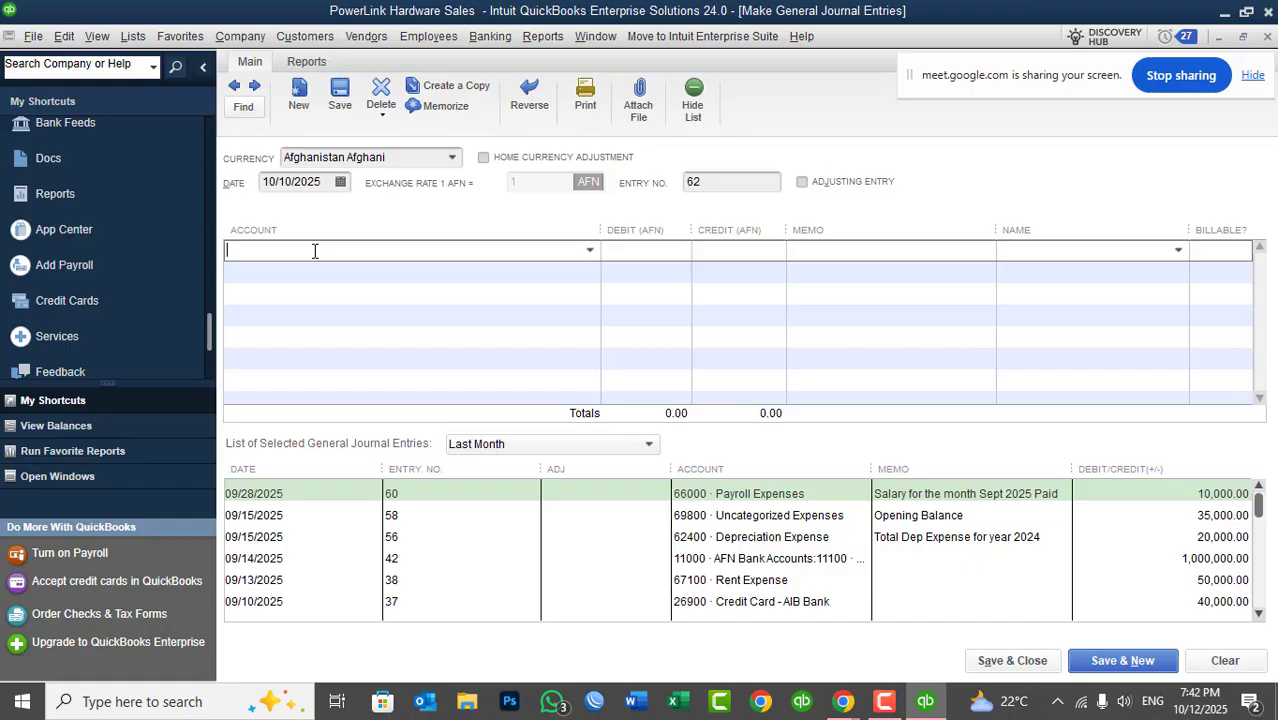
pyautogui.press('Escape')
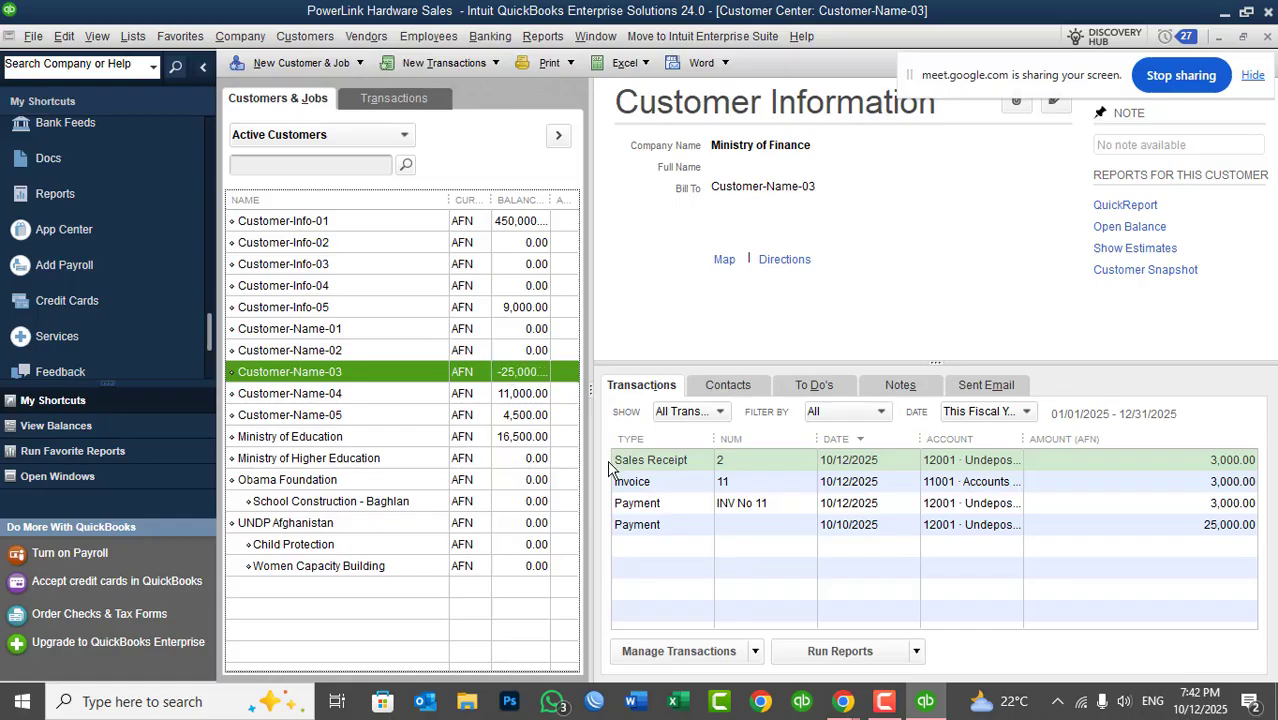
# - View the transaction journal of Customer-Name-03's 10/10/2025 payment, widening the Account column to read the full account names
pyautogui.click(646, 527)
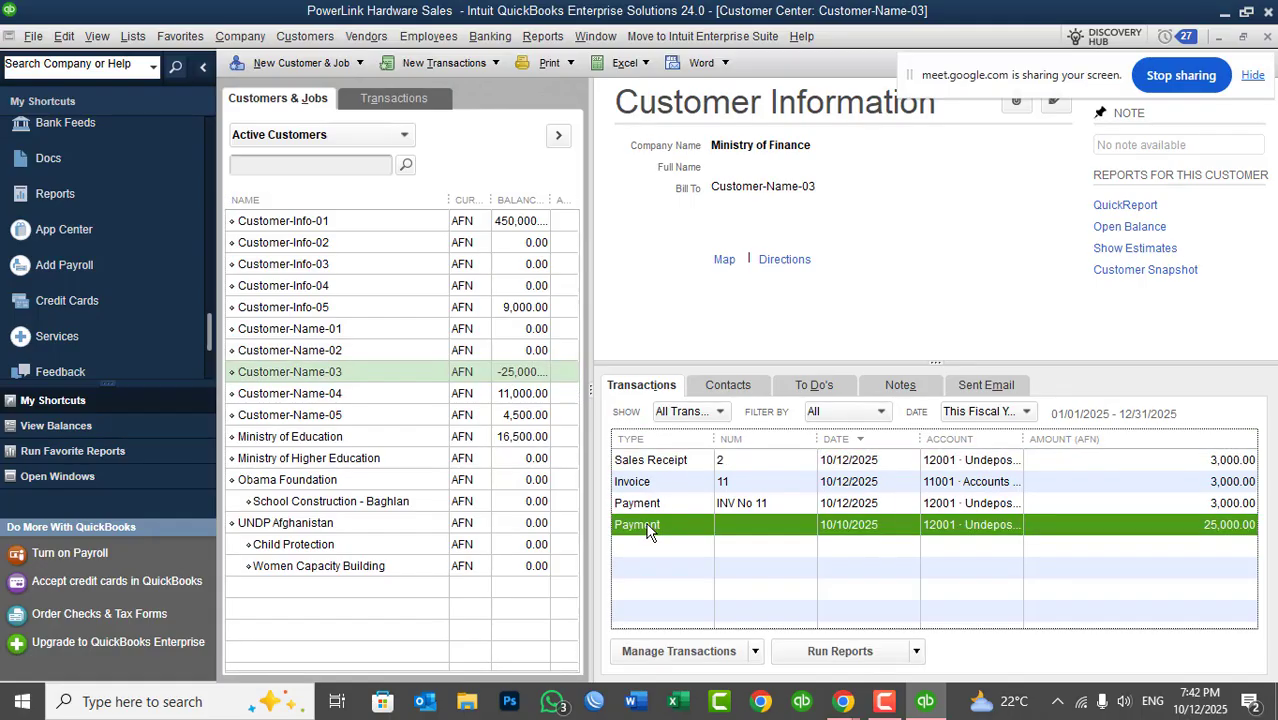
pyautogui.rightClick(646, 527)
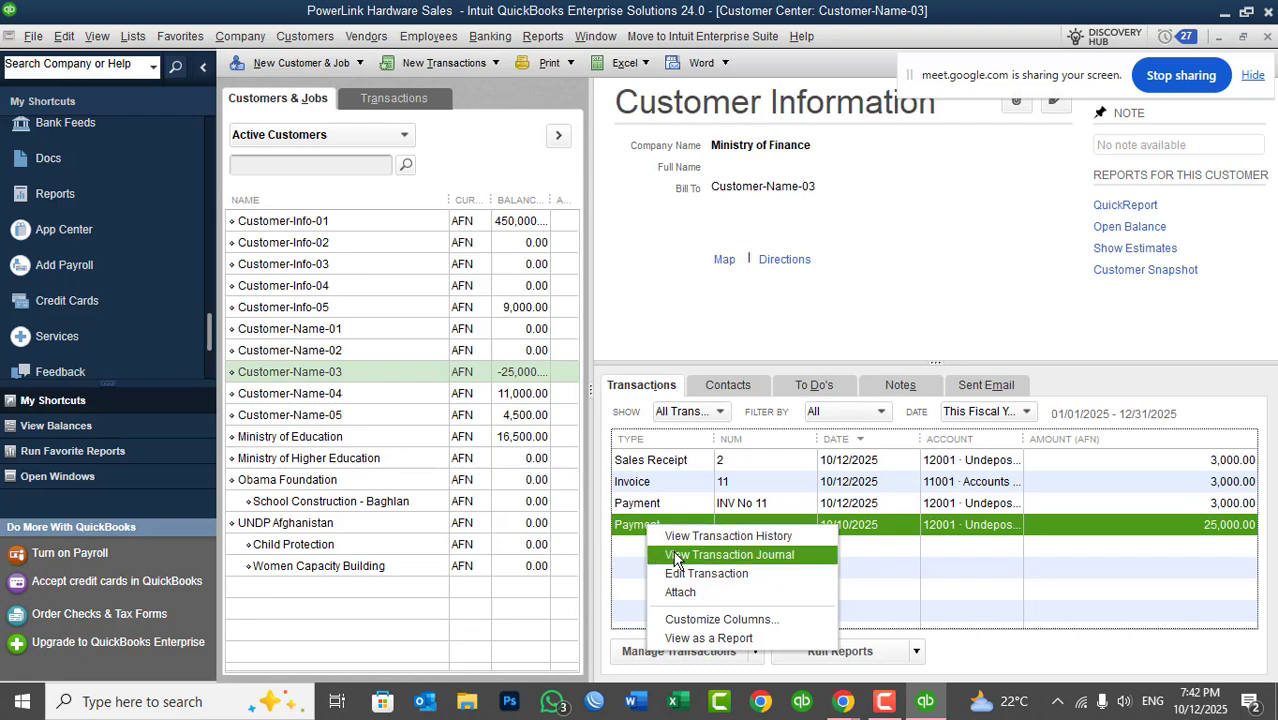
pyautogui.click(675, 556)
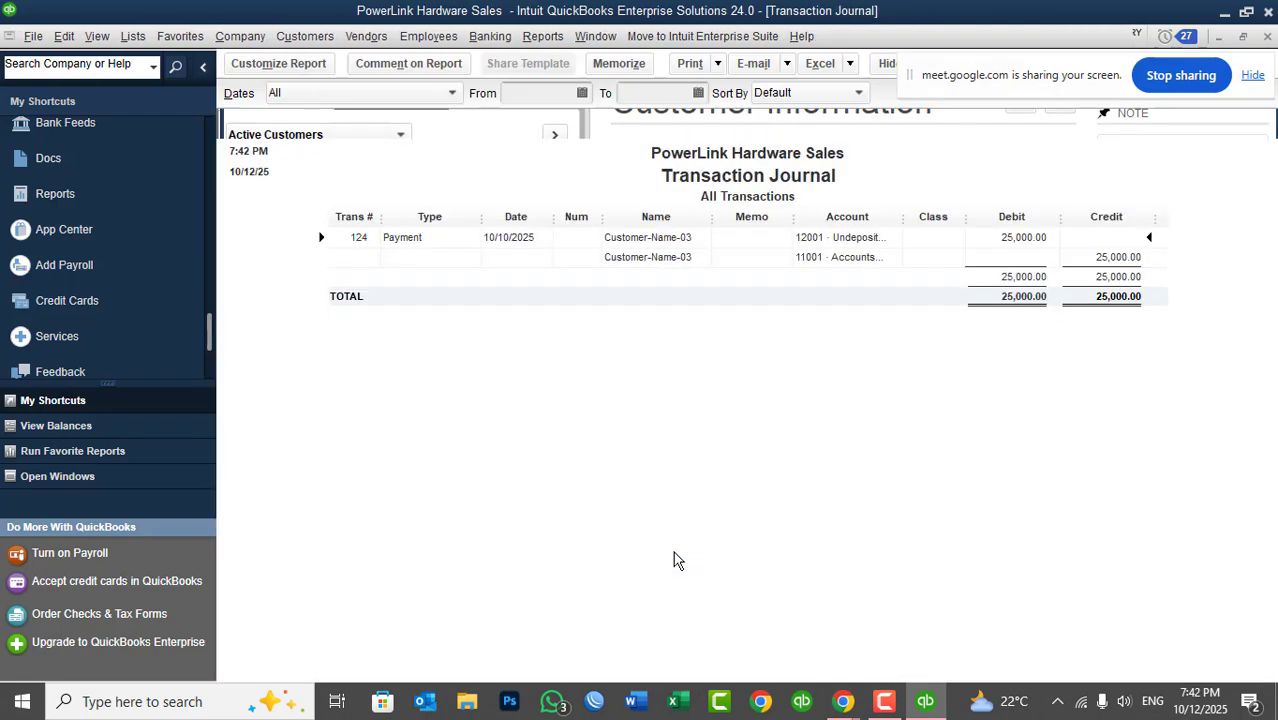
pyautogui.moveTo(902, 218); pyautogui.dragTo(972, 220)
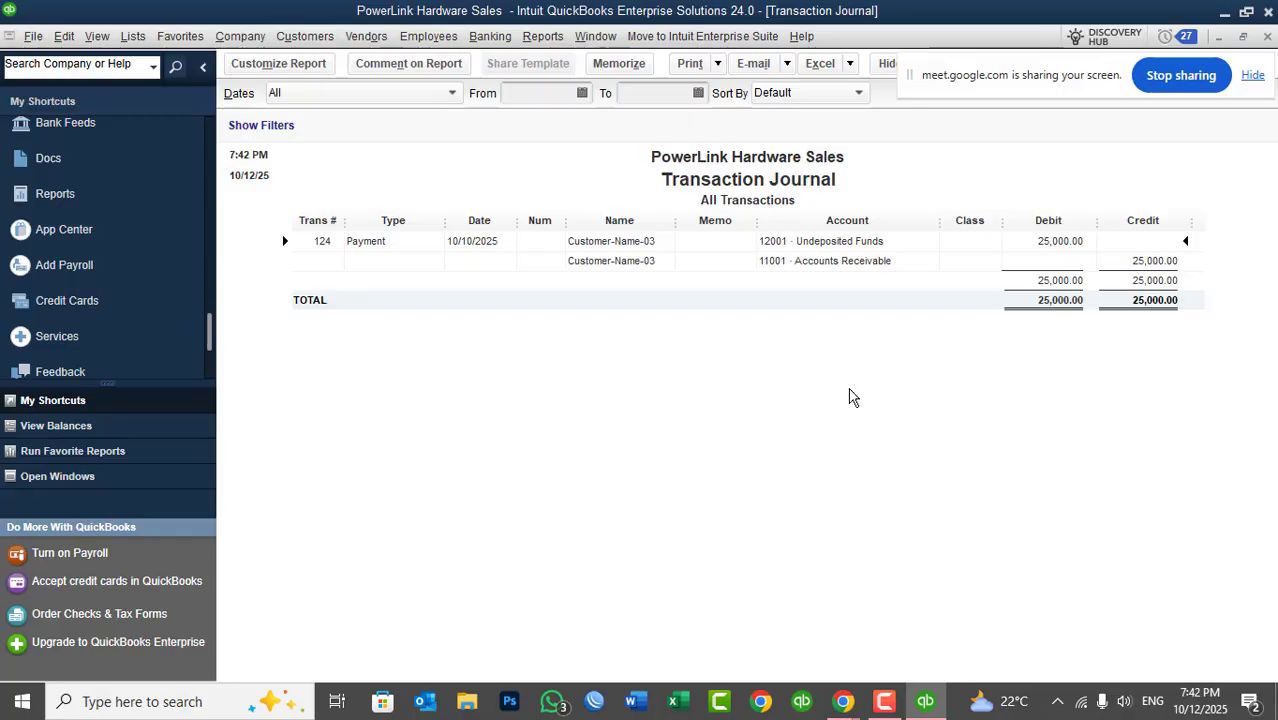
pyautogui.press('Escape')
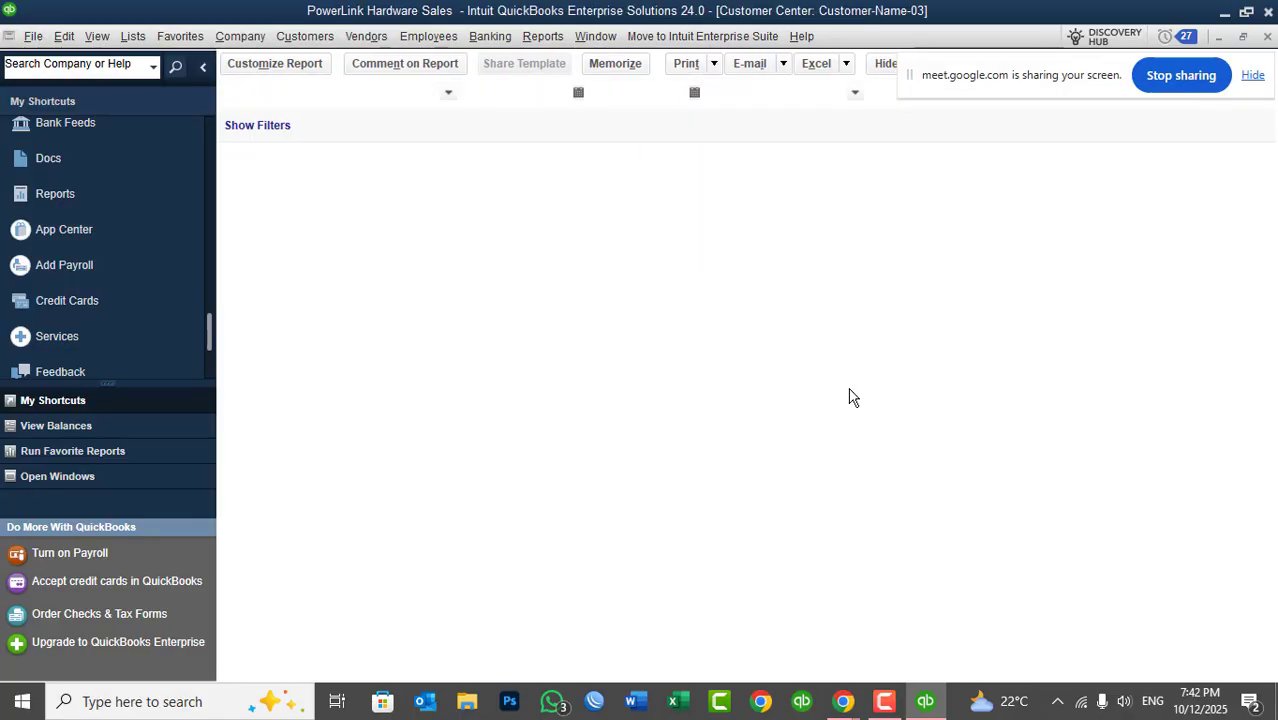
# - Start a general journal entry dated 10/10/2025 and debit 11001 Accounts Receivable with AFN 25,000
pyautogui.click(230, 38)
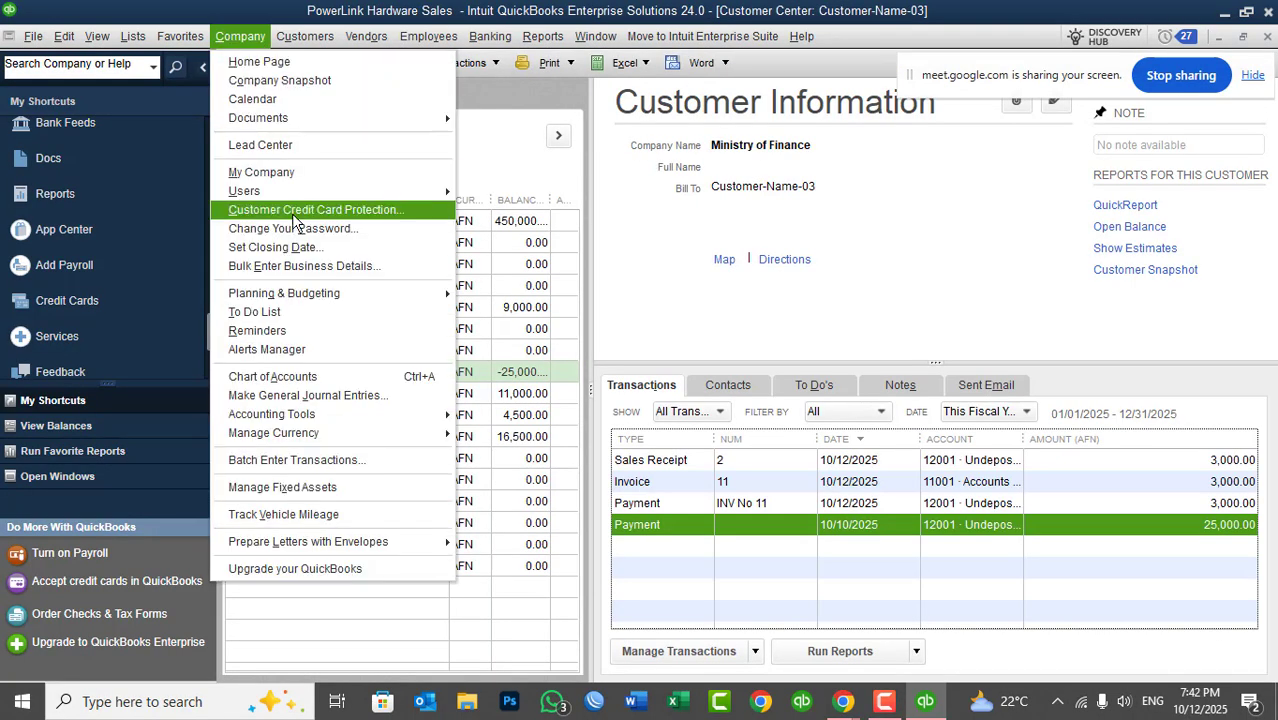
pyautogui.click(352, 404)
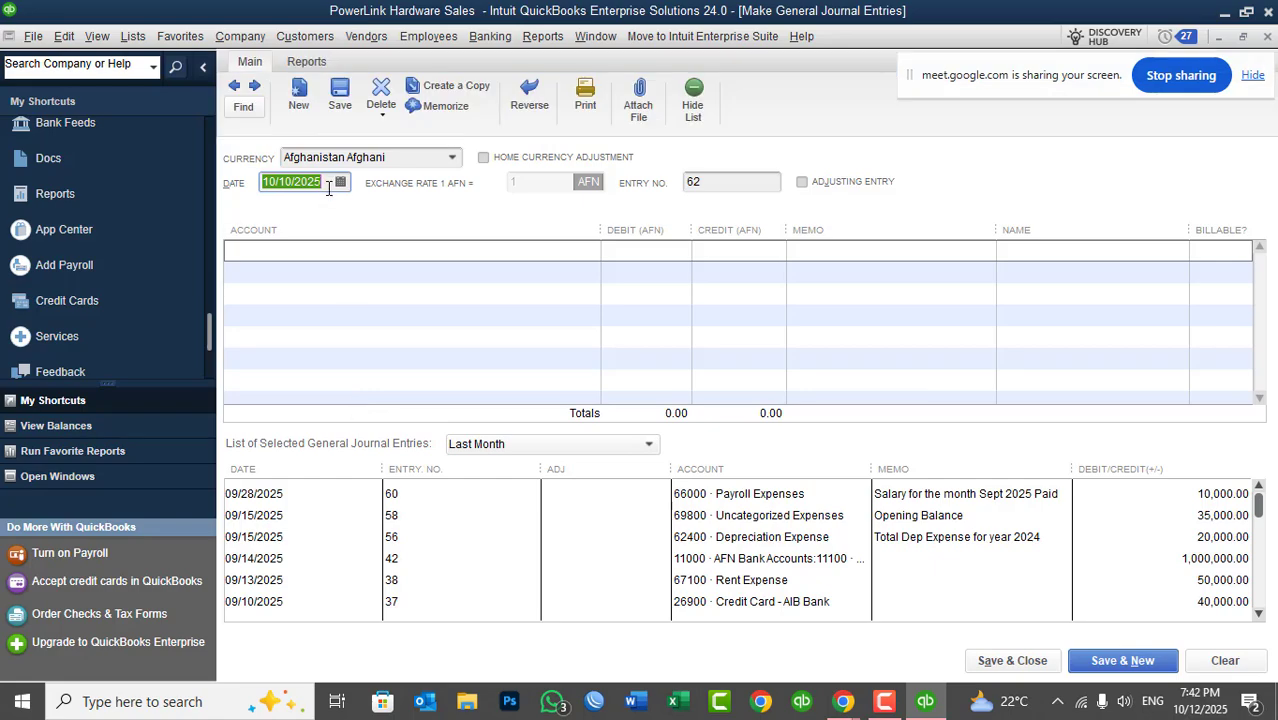
pyautogui.click(328, 184)
pyautogui.click(335, 252)
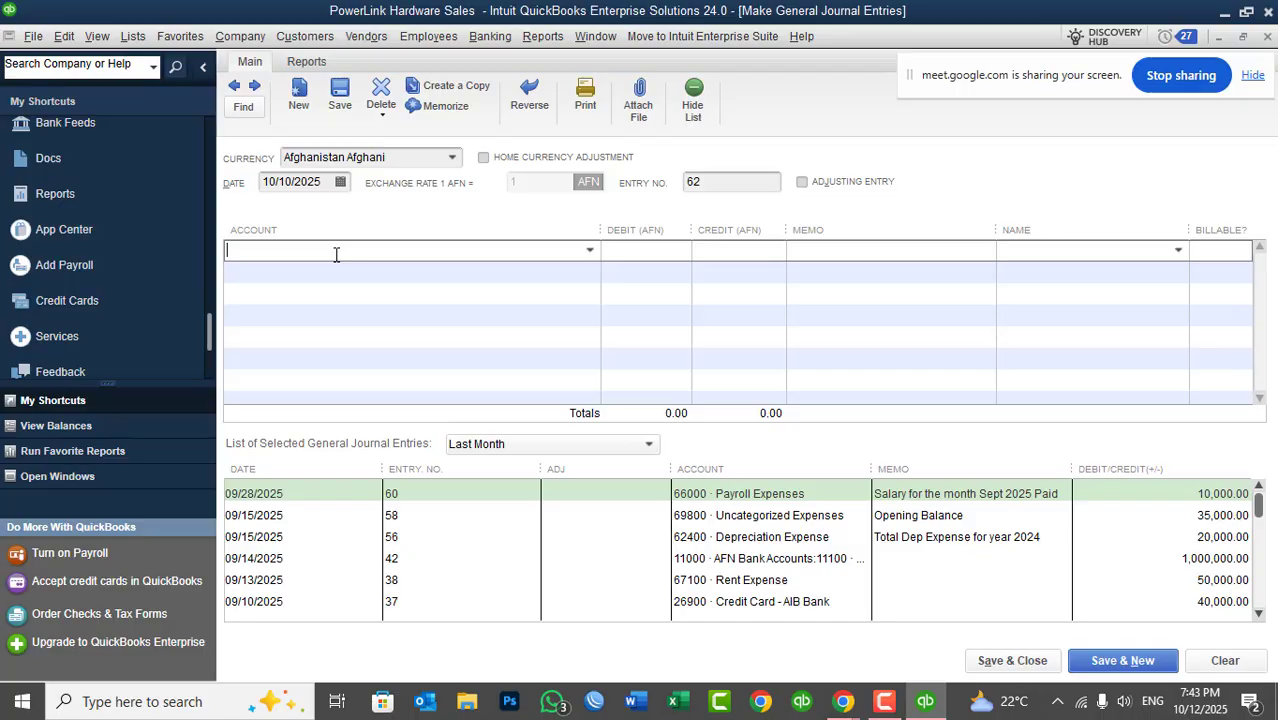
pyautogui.write('Accounts Payable')
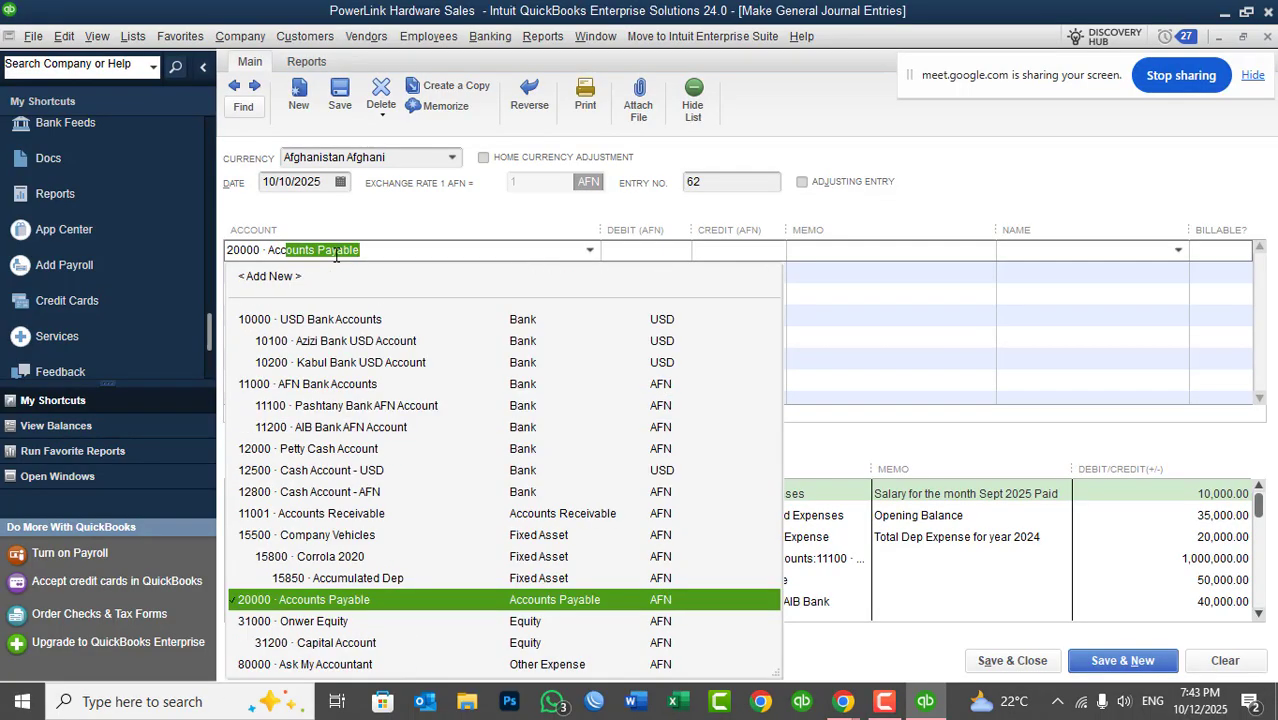
pyautogui.click(370, 515)
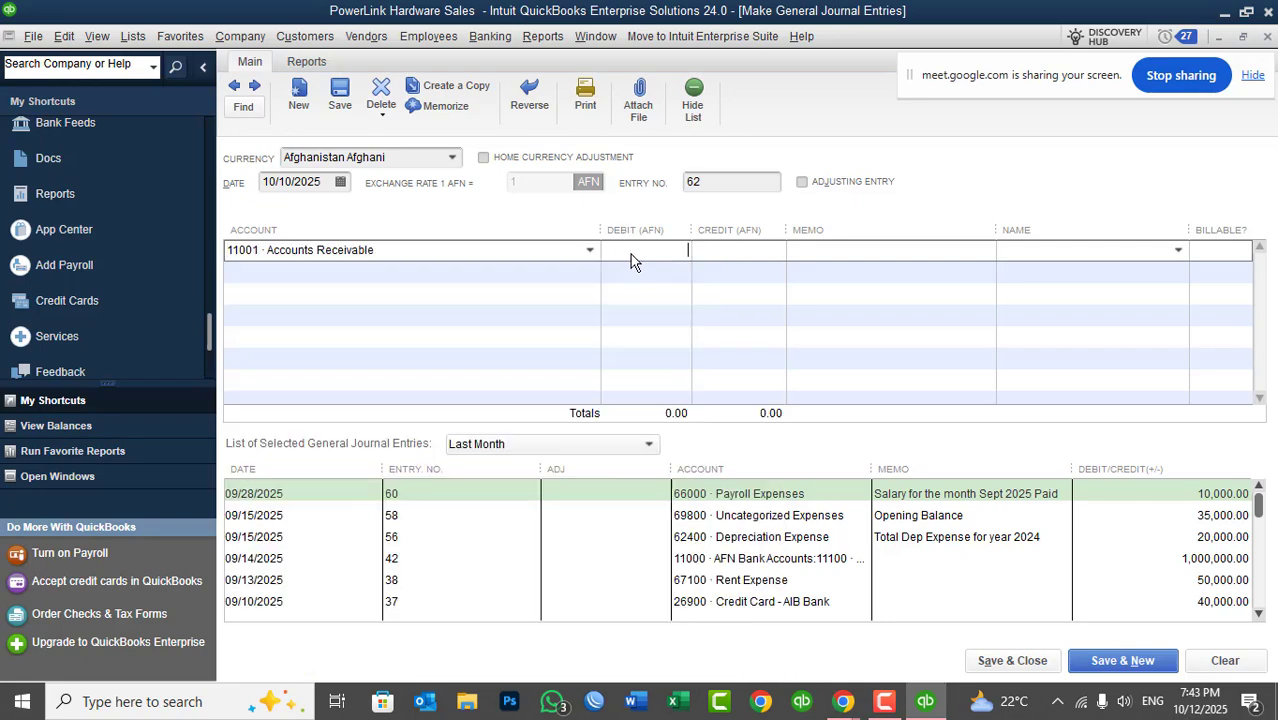
pyautogui.write('25000')
pyautogui.press('Tab')
# - Credit 12800 Cash Account - AFN with the balancing AFN 25,000 on the second journal line
pyautogui.click(577, 272)
pyautogui.click(590, 273)
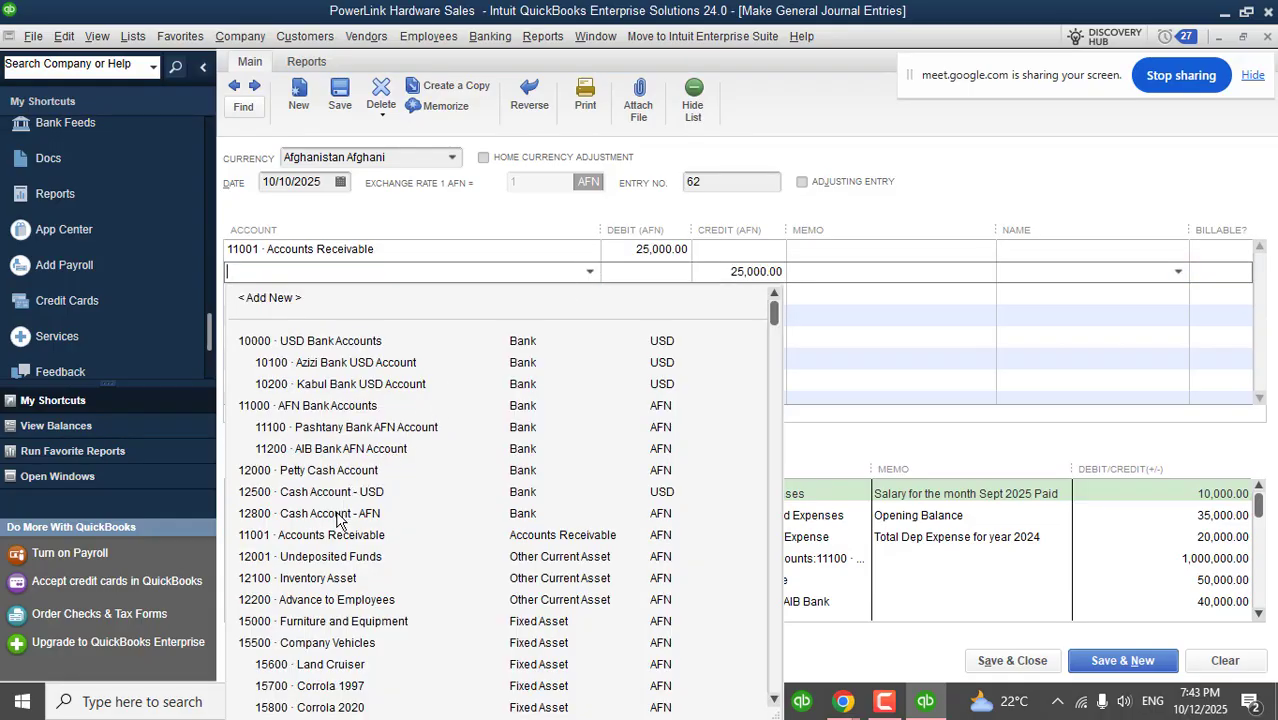
pyautogui.click(337, 514)
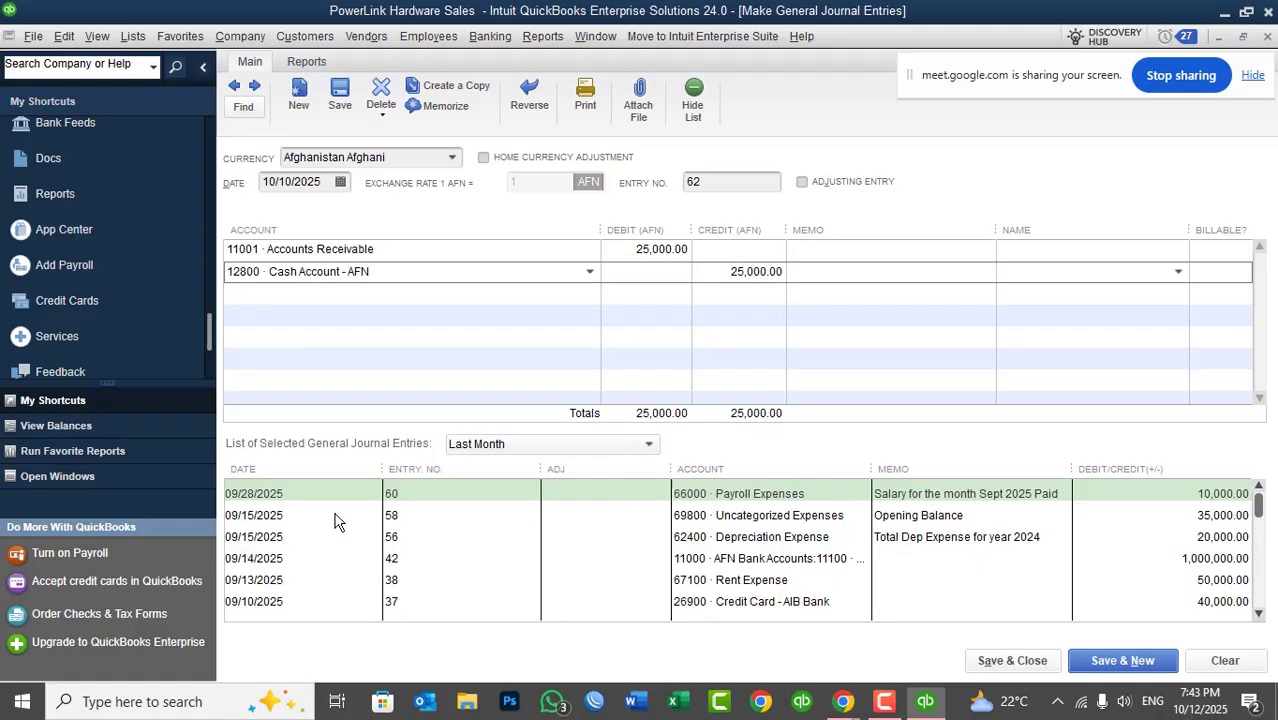
# - Enter the memo "Cash Paid to Customer Against Advance Received" on both journal lines
pyautogui.click(838, 250)
pyautogui.write('Cash Pai')
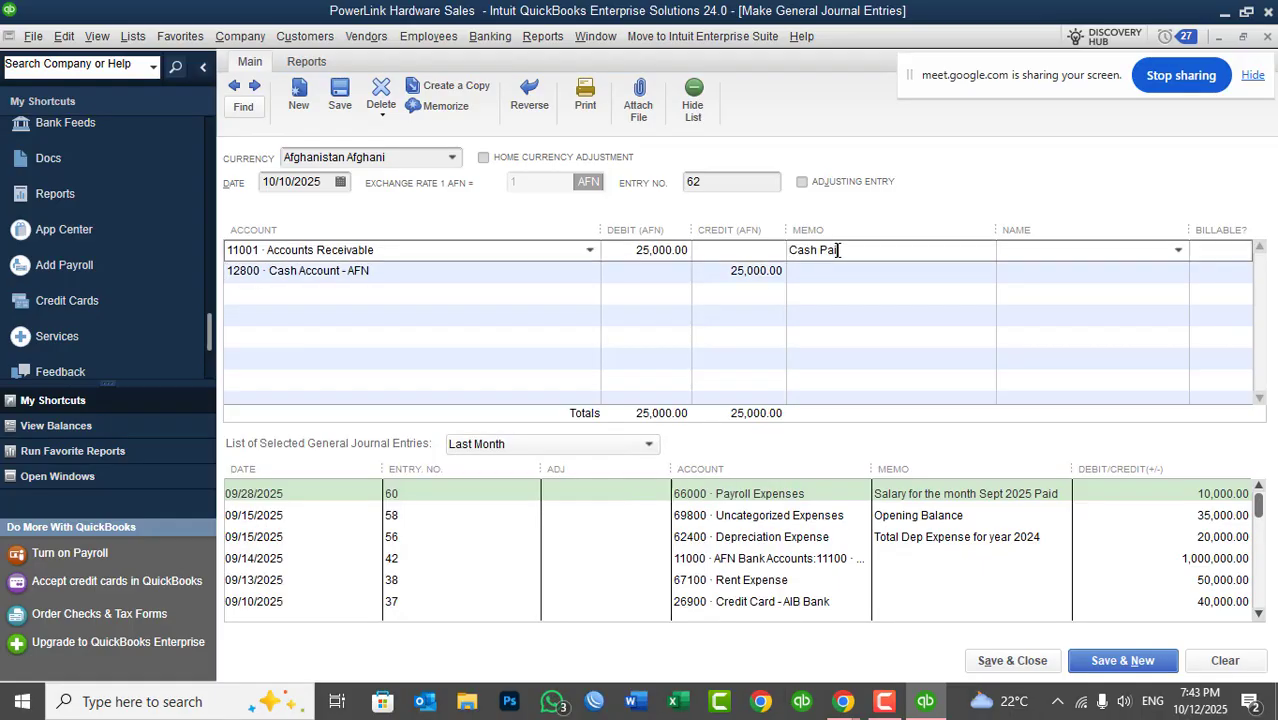
pyautogui.write('d to Cust')
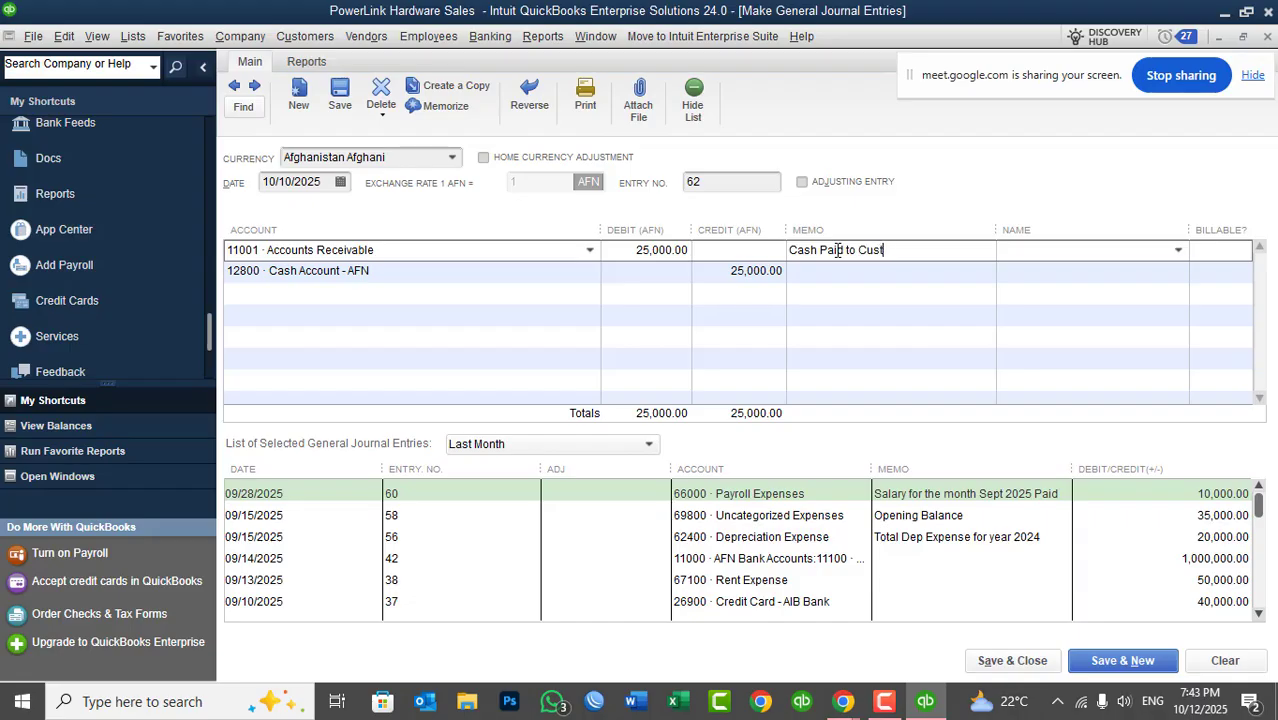
pyautogui.write('omer Against Advance Rec')
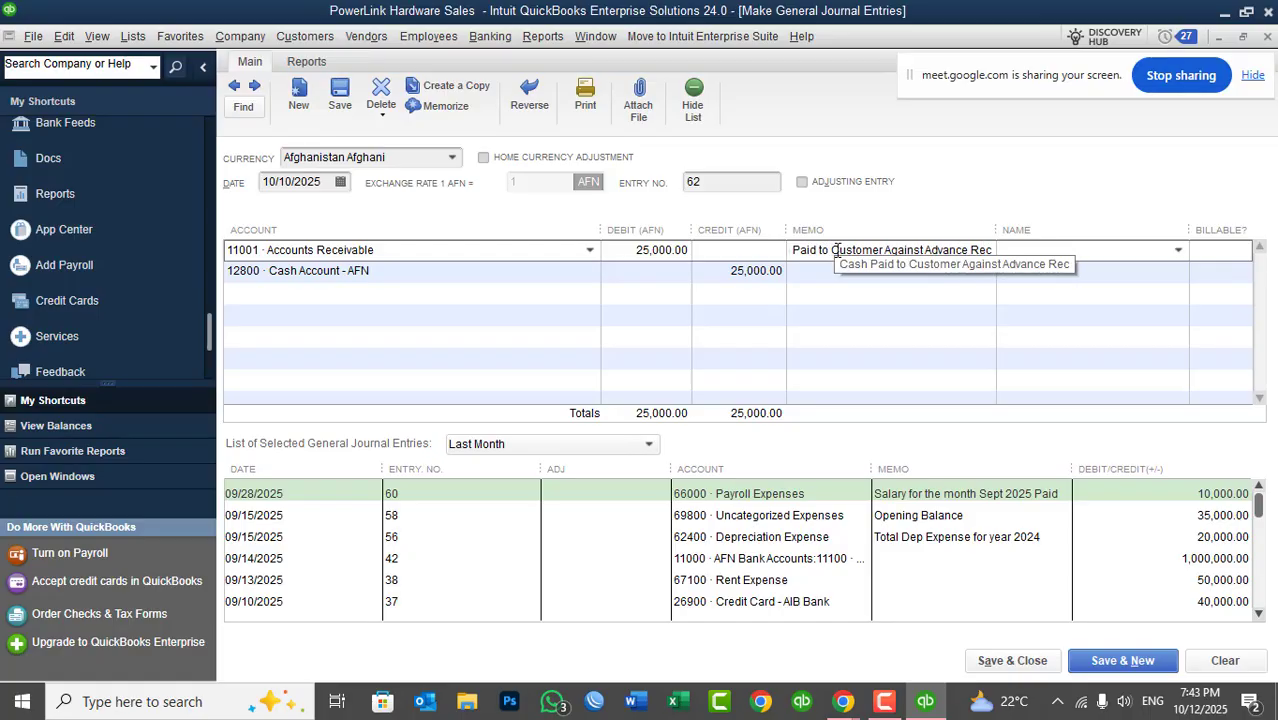
pyautogui.write('eived')
pyautogui.press('Down')
pyautogui.press('Up')
pyautogui.hotkey('ctrl', 'c')
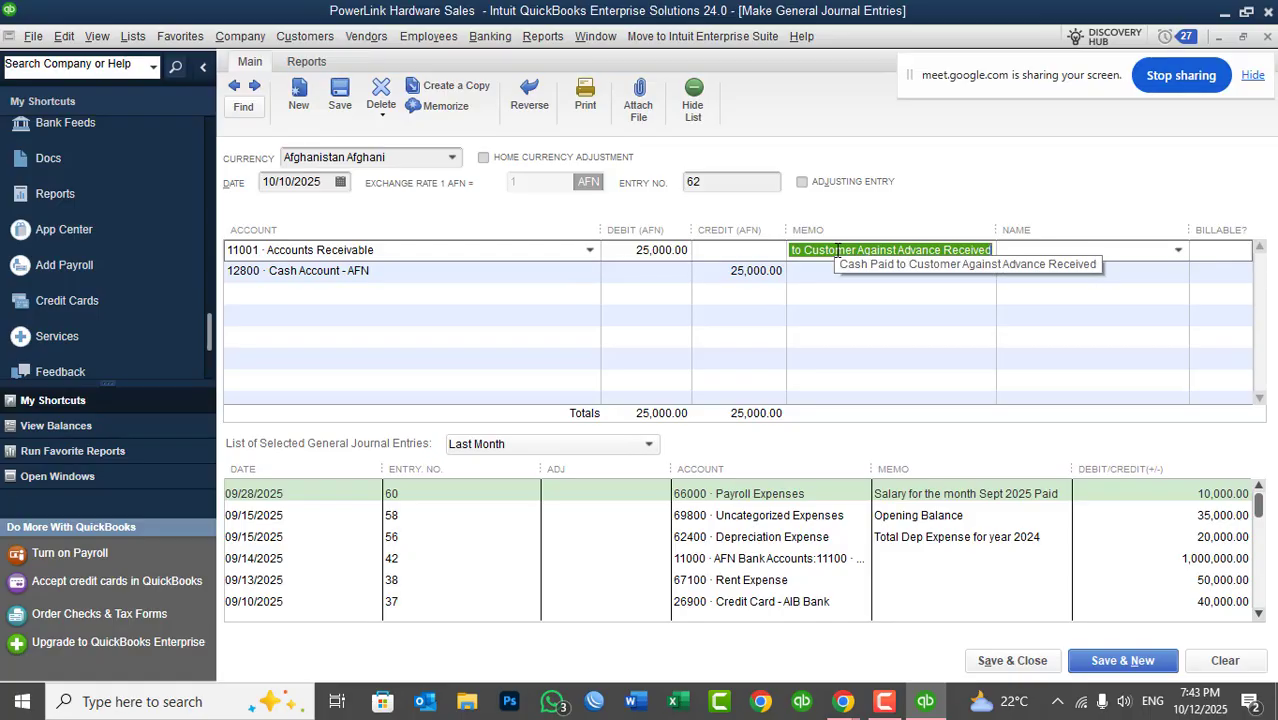
pyautogui.press('Down')
pyautogui.hotkey('ctrl', 'v')
# - Assign Customer-Name-03 to both journal lines, save and close the entry, and select that customer in the customer list
pyautogui.click(1098, 251)
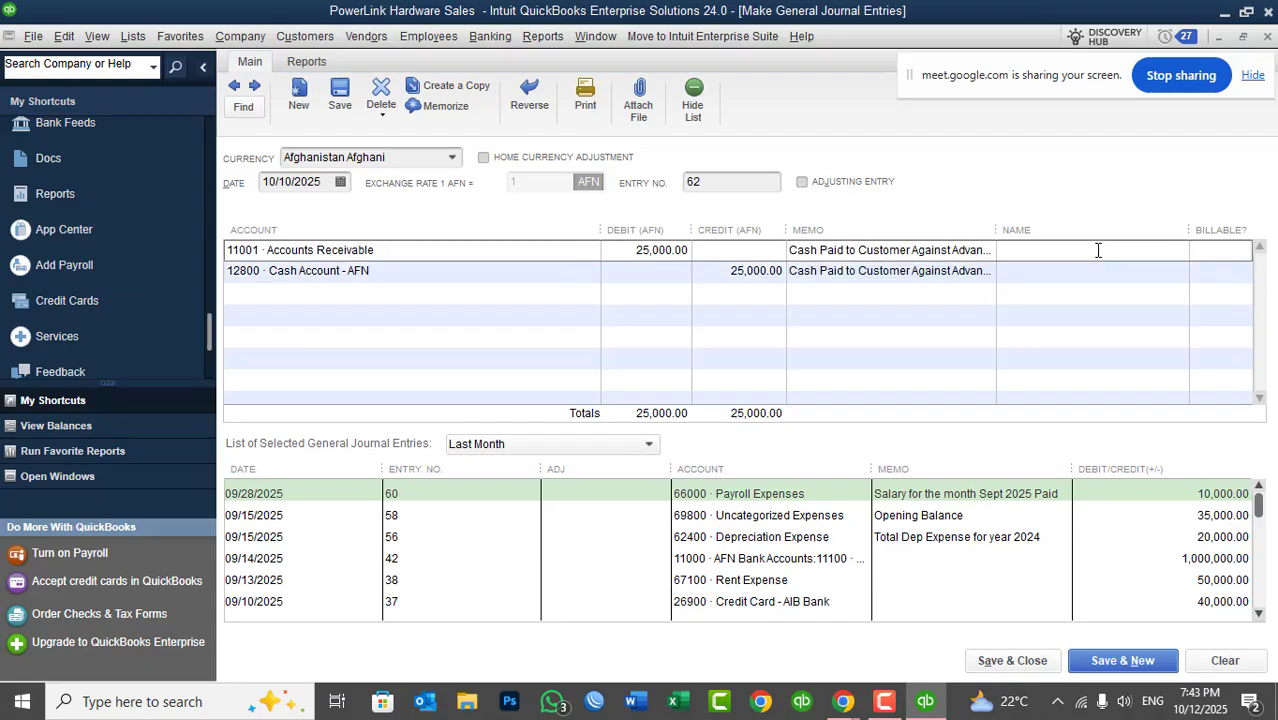
pyautogui.click(1182, 252)
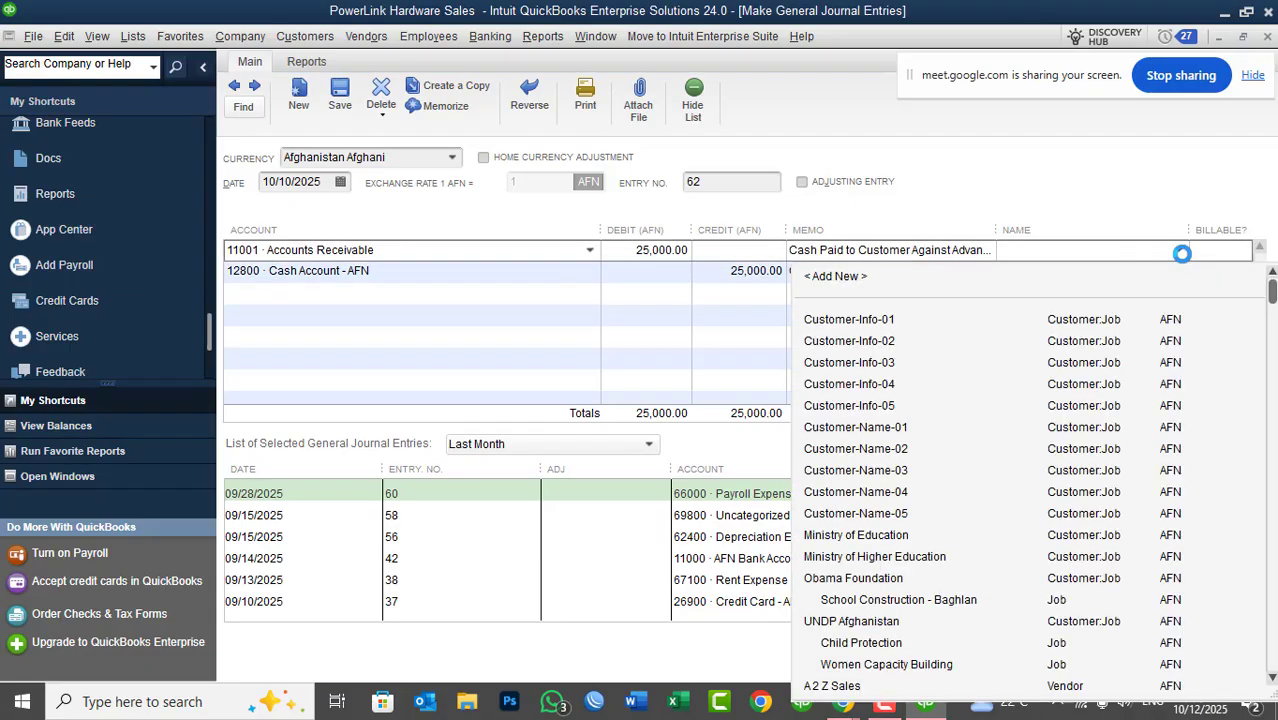
pyautogui.click(907, 471)
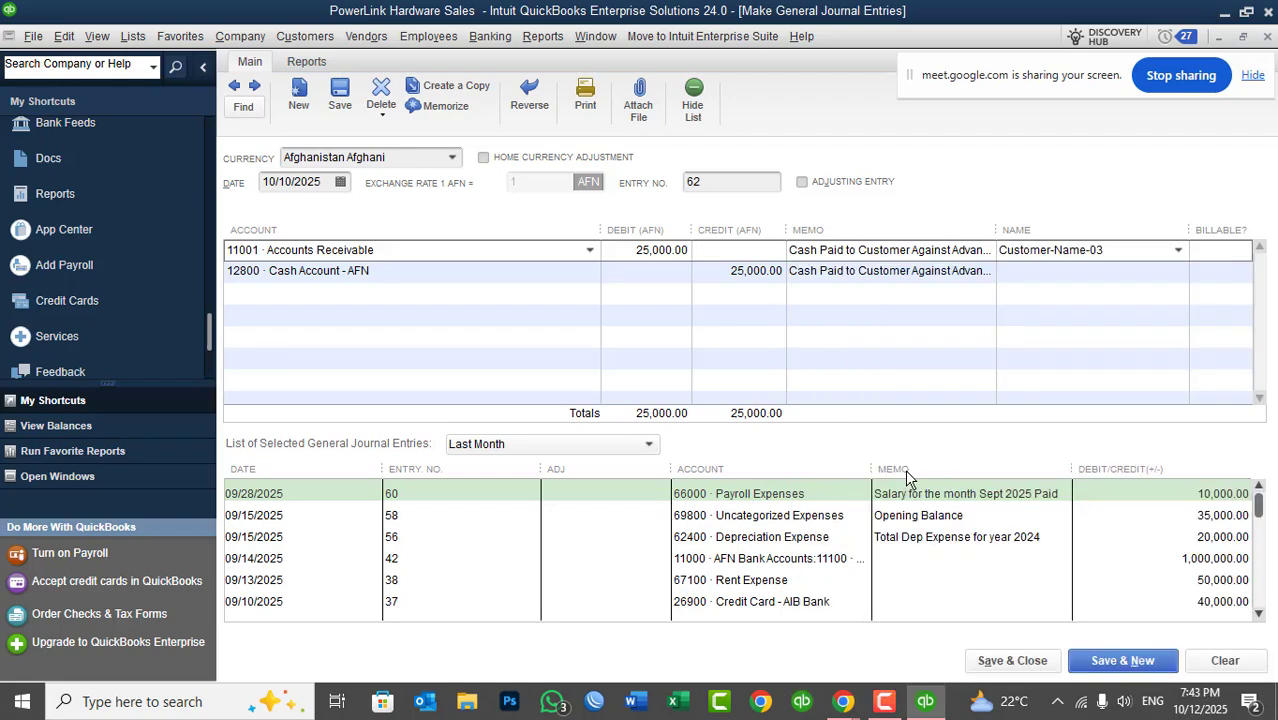
pyautogui.click(1180, 273)
pyautogui.click(1178, 272)
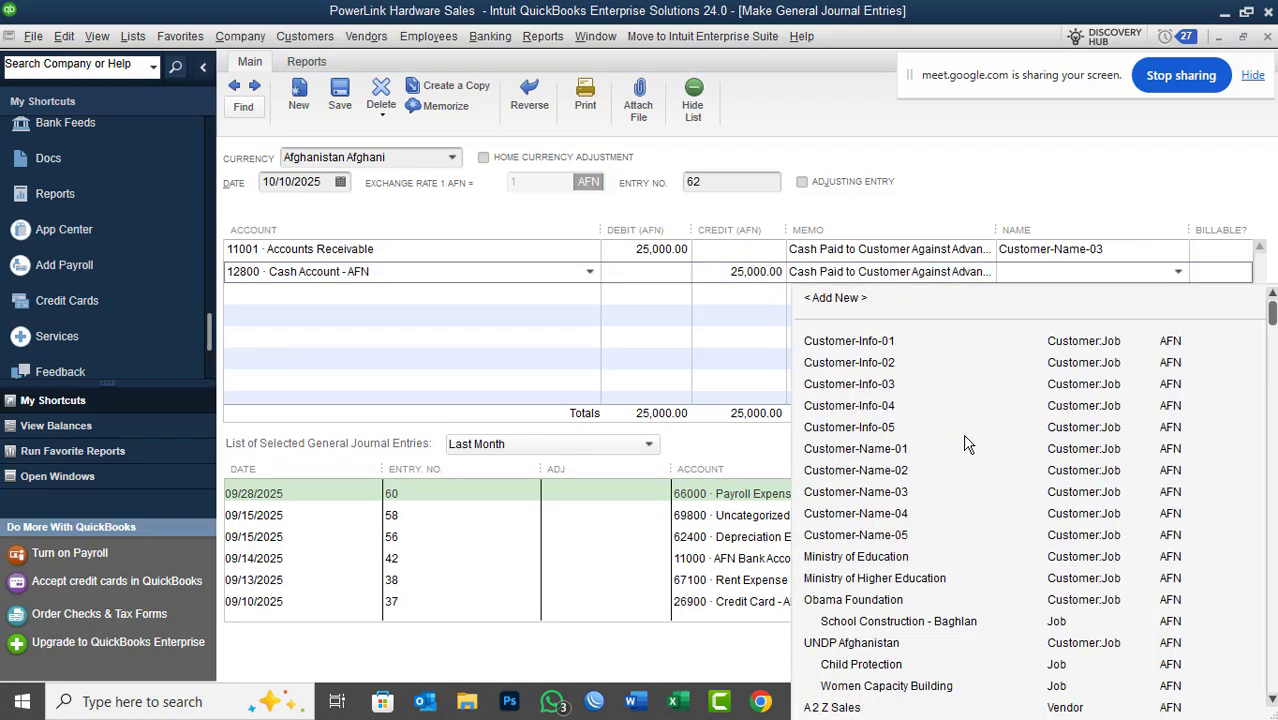
pyautogui.click(888, 495)
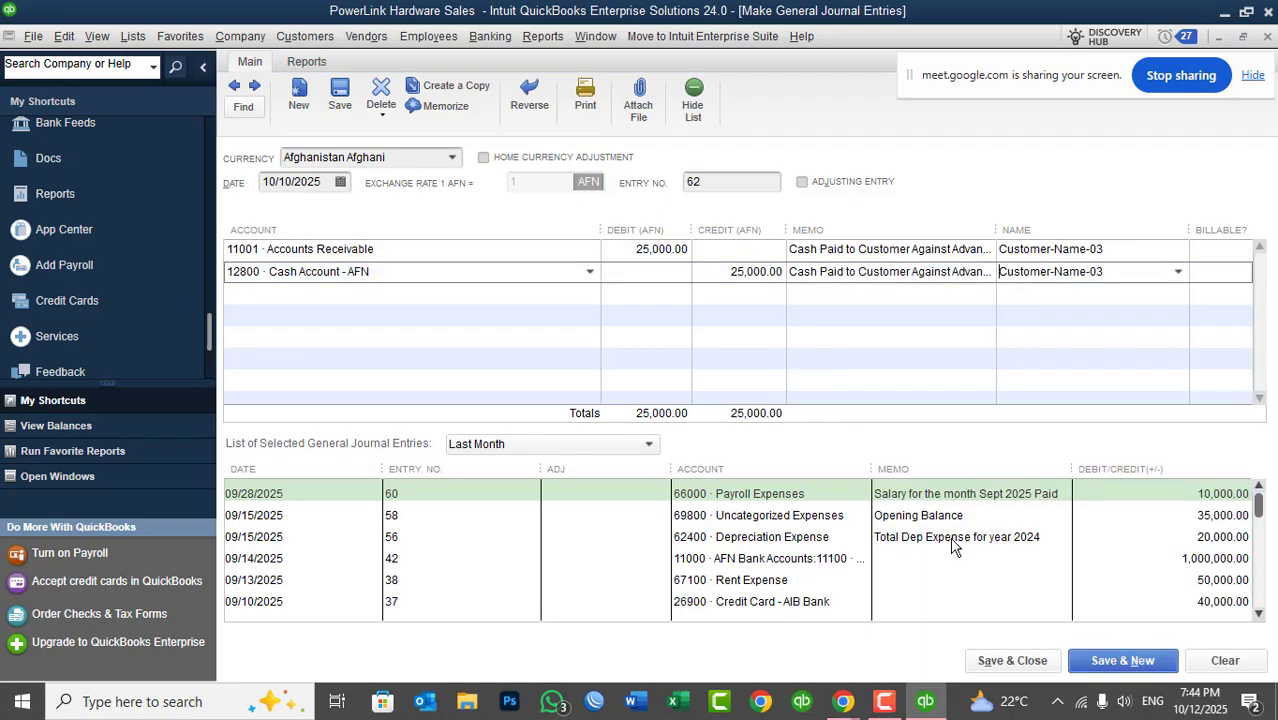
pyautogui.click(1028, 665)
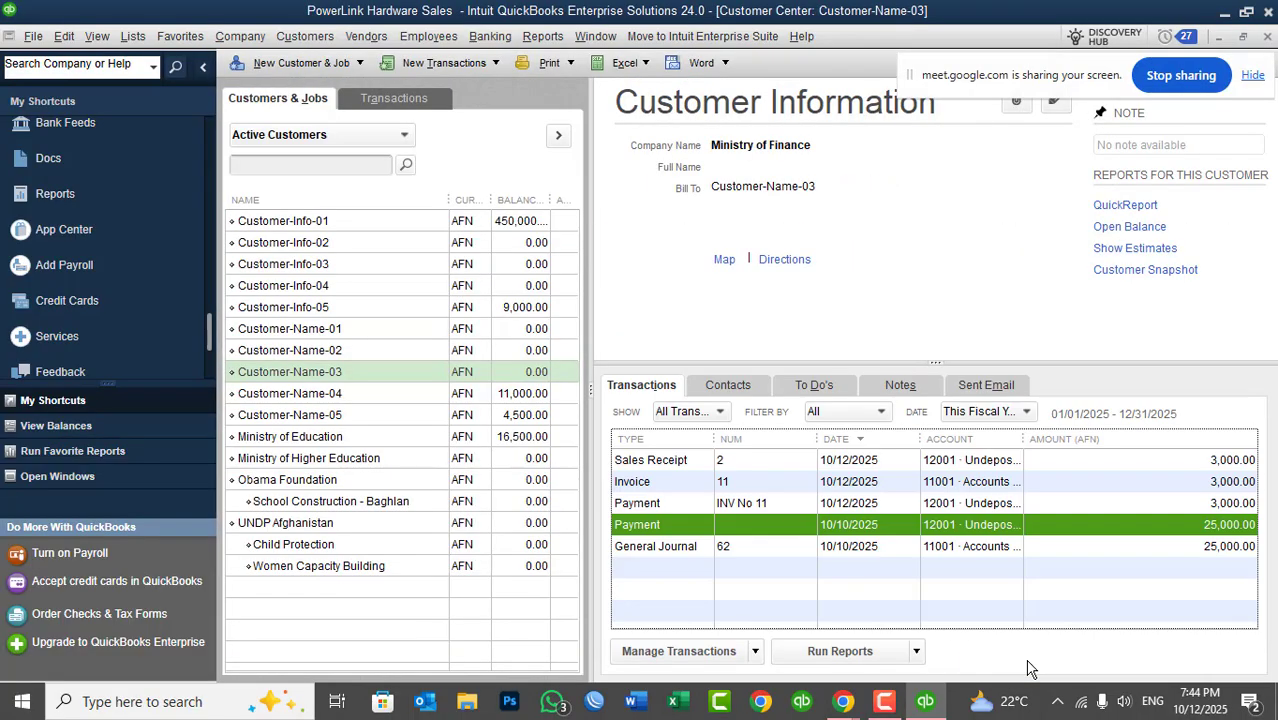
pyautogui.click(529, 378)
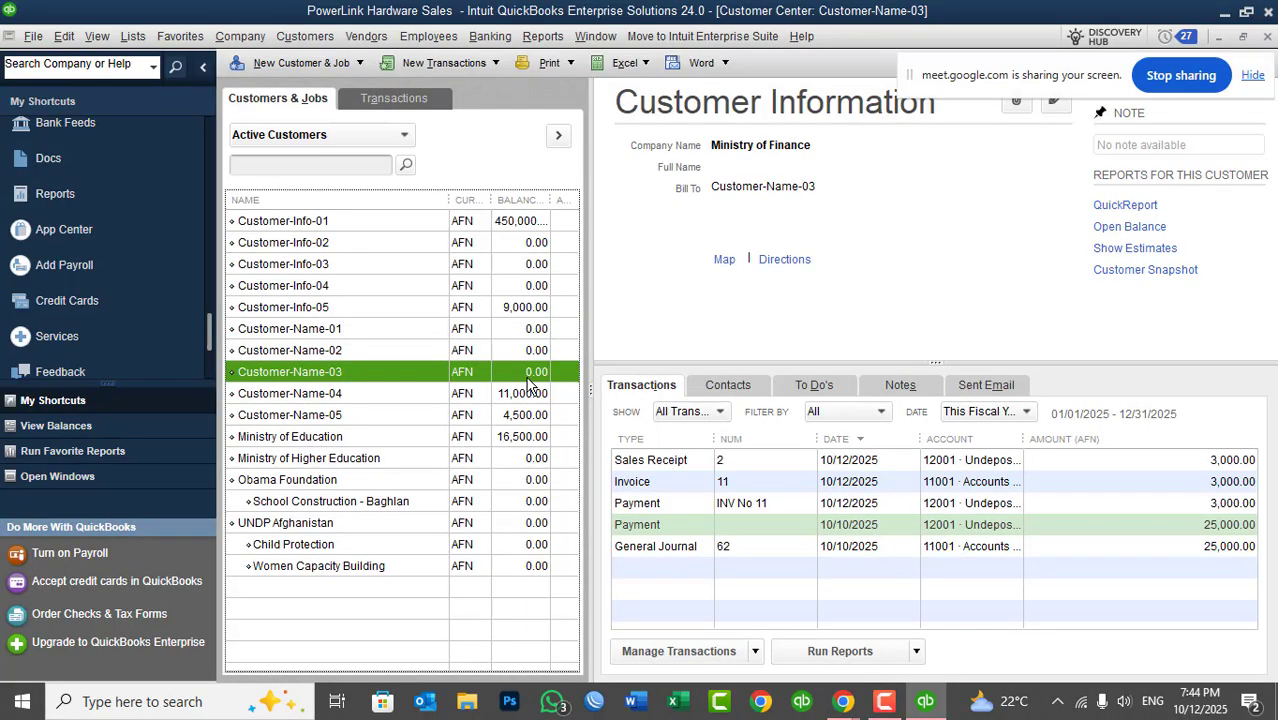
pyautogui.click(305, 36)
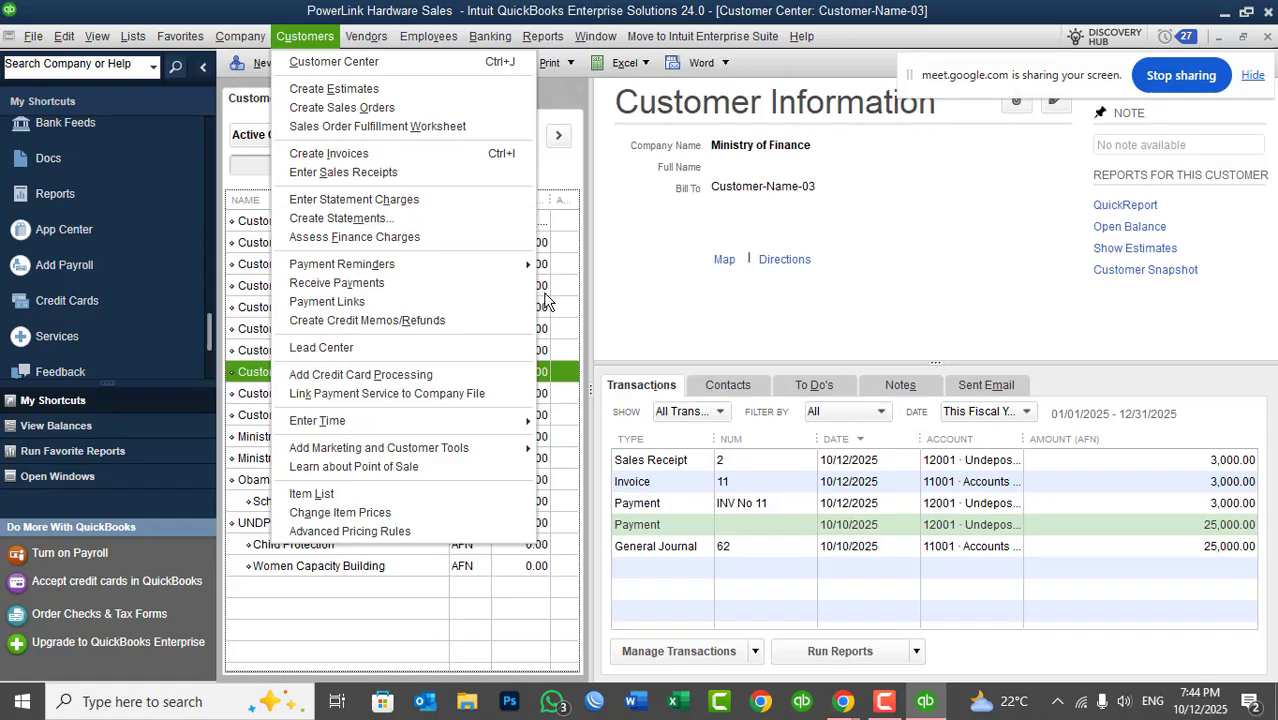
pyautogui.click(639, 308)
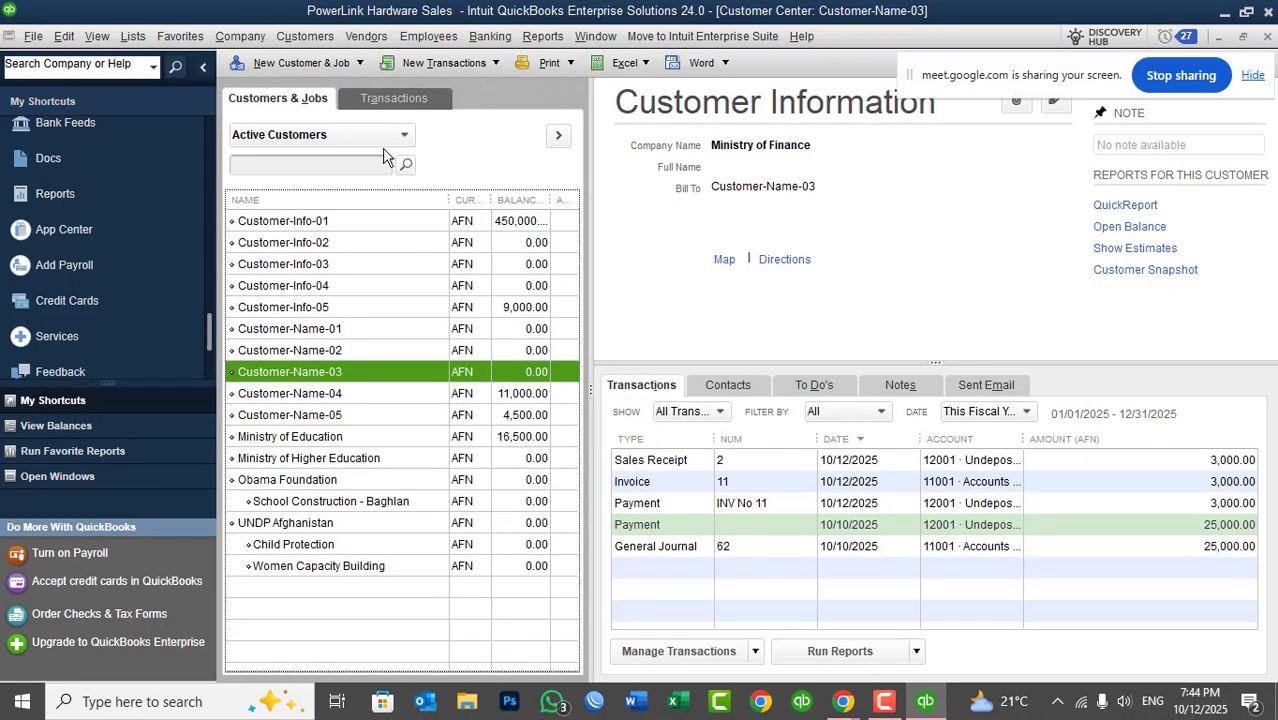
# - Set up a customer statement for Customer-Name-03 covering the period from 09/01/2025 to 10/12/2025
pyautogui.click(315, 36)
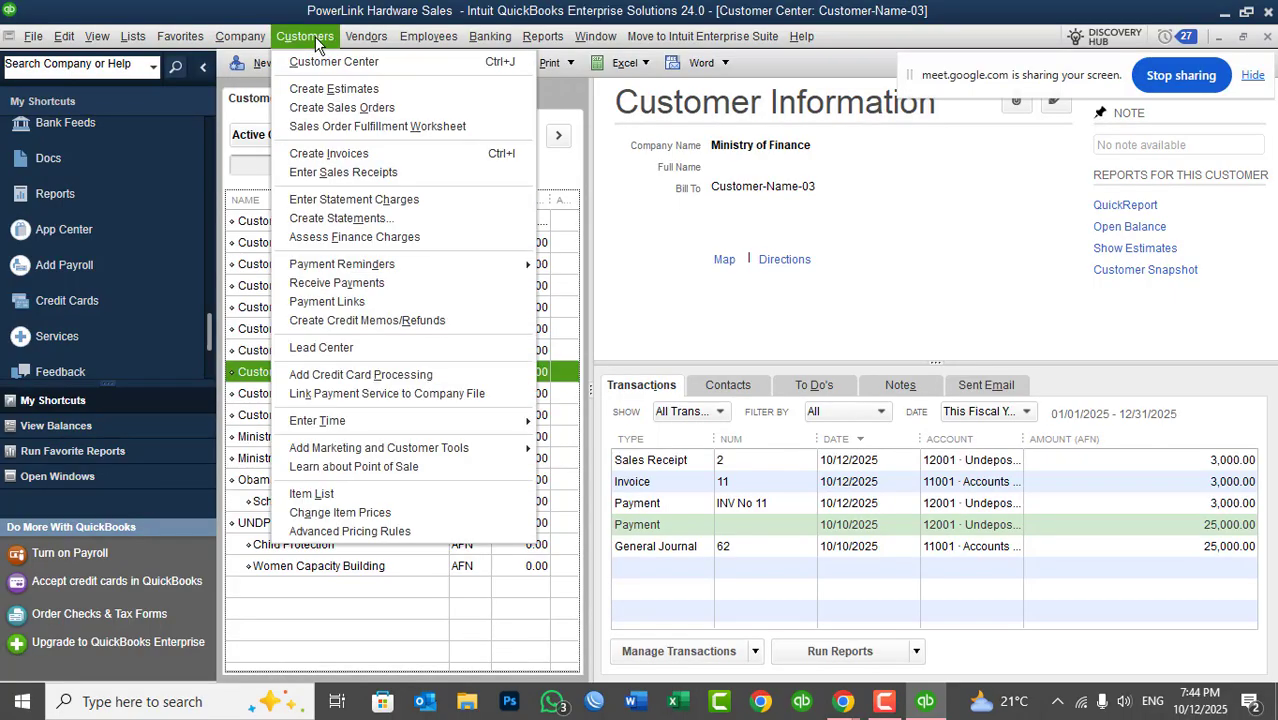
pyautogui.click(331, 220)
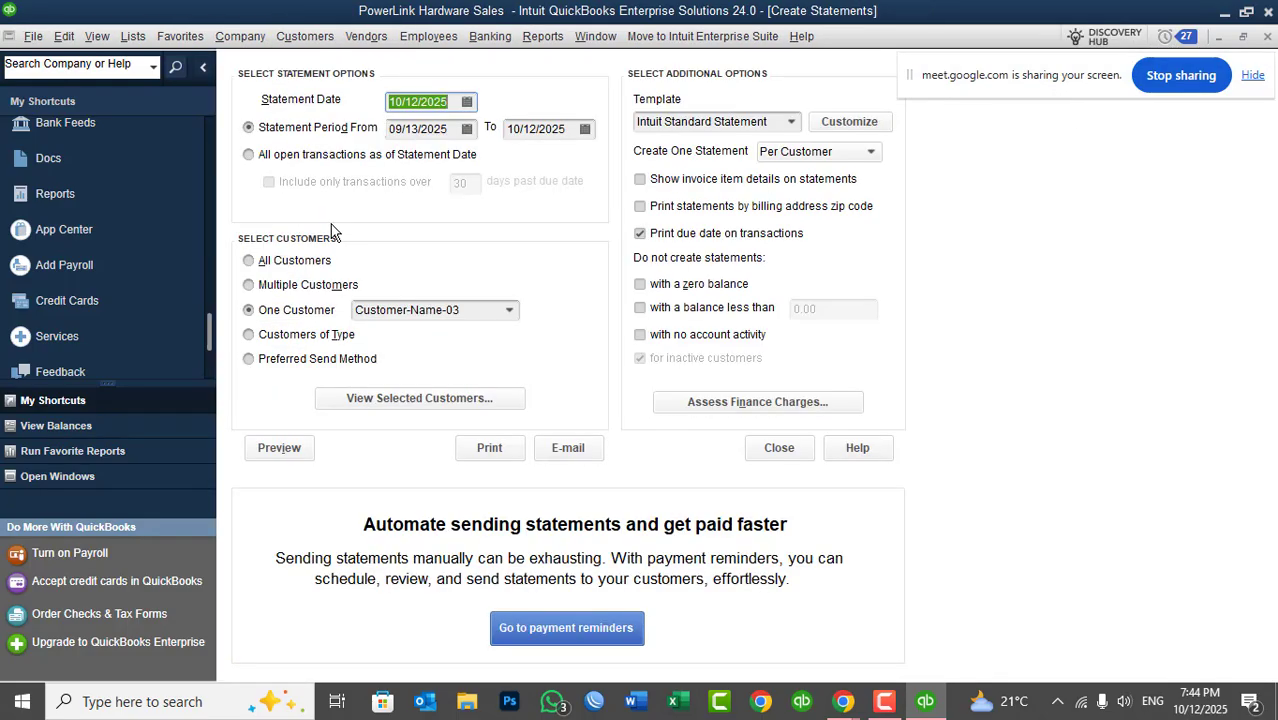
pyautogui.click(453, 101)
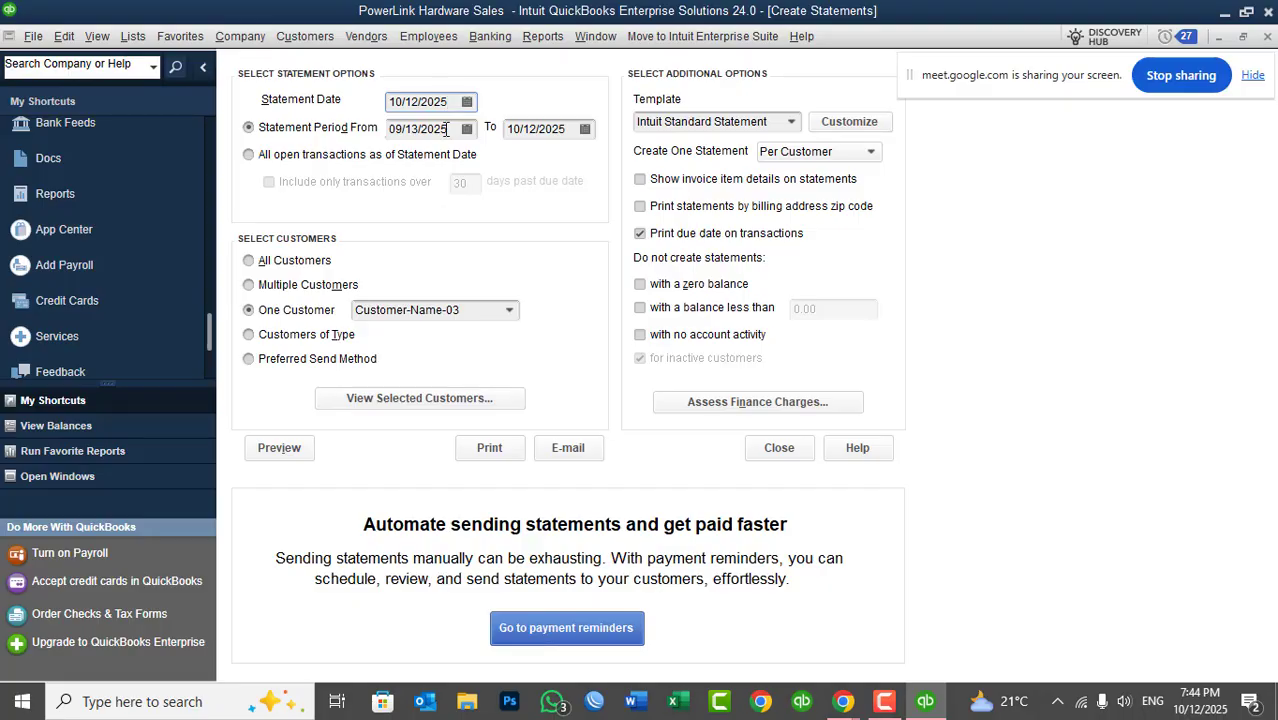
pyautogui.click(449, 129)
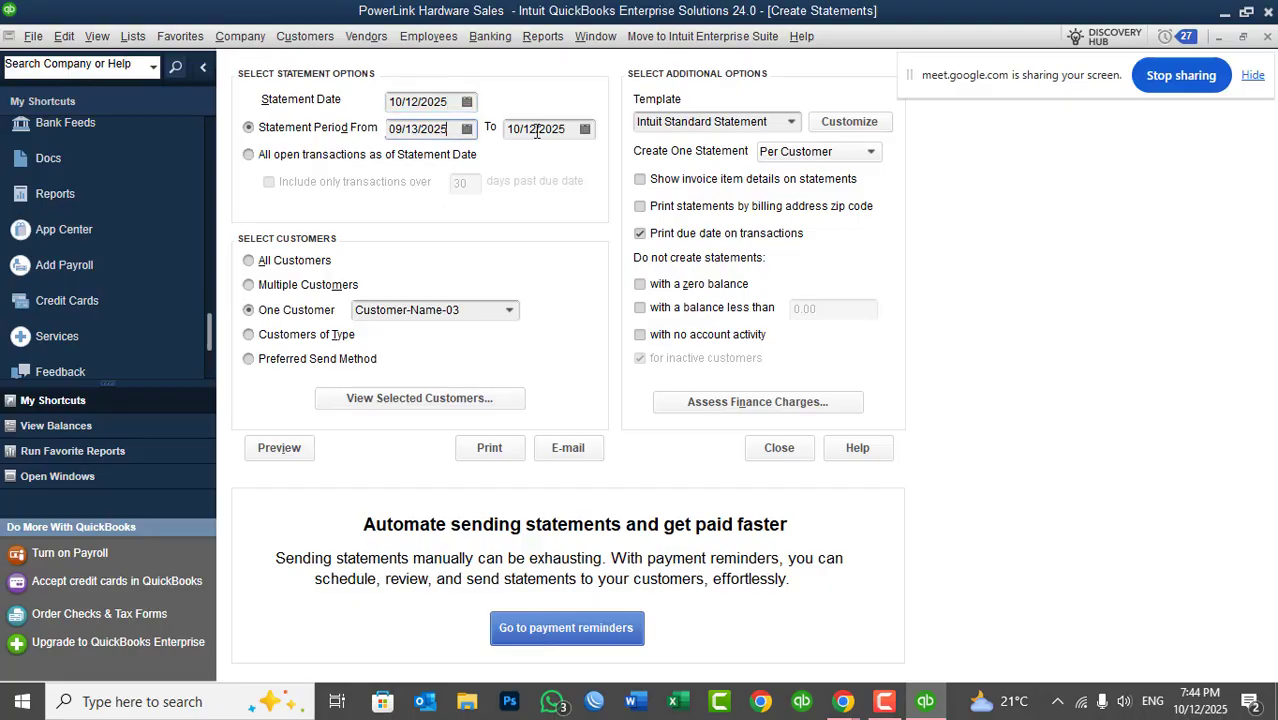
pyautogui.click(467, 129)
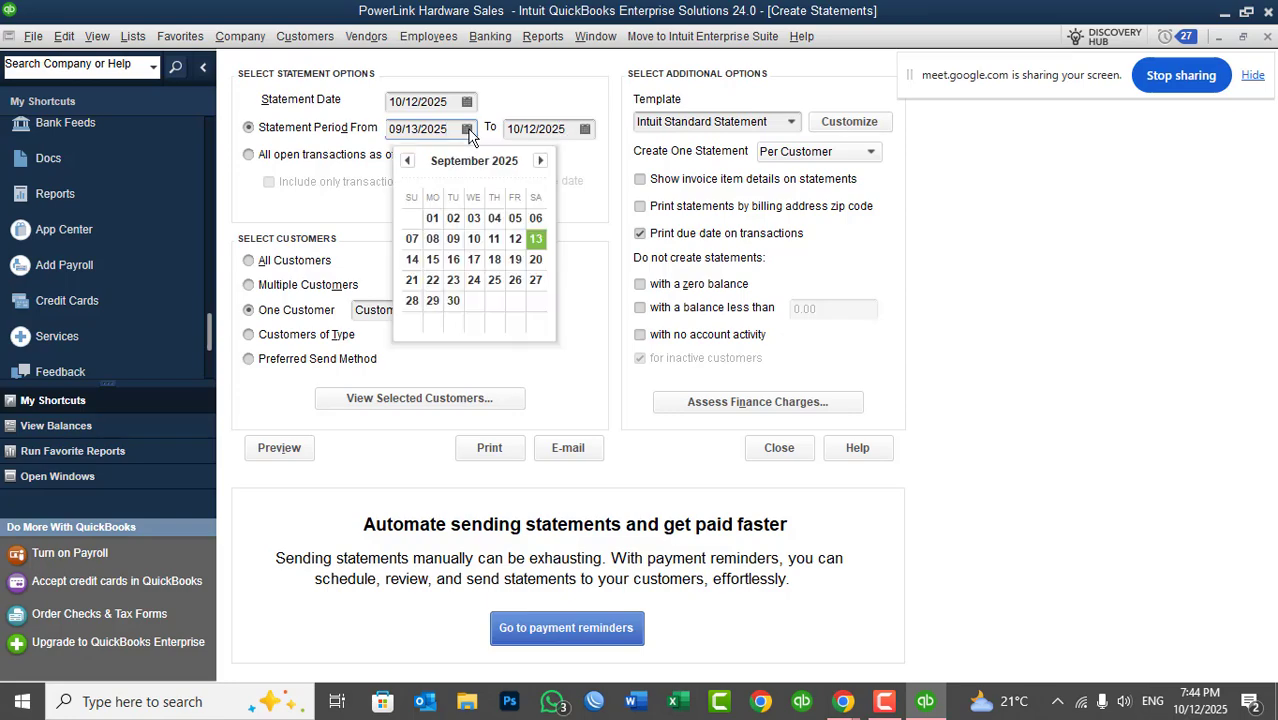
pyautogui.click(432, 218)
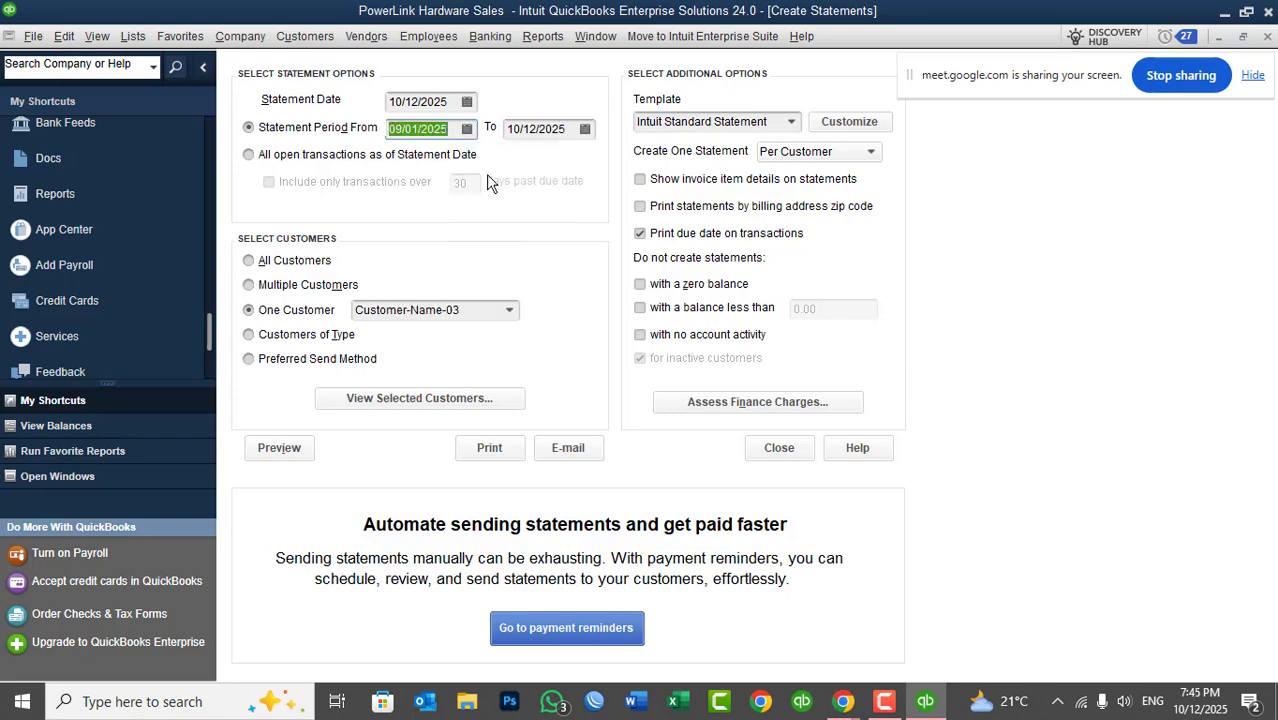
pyautogui.click(573, 131)
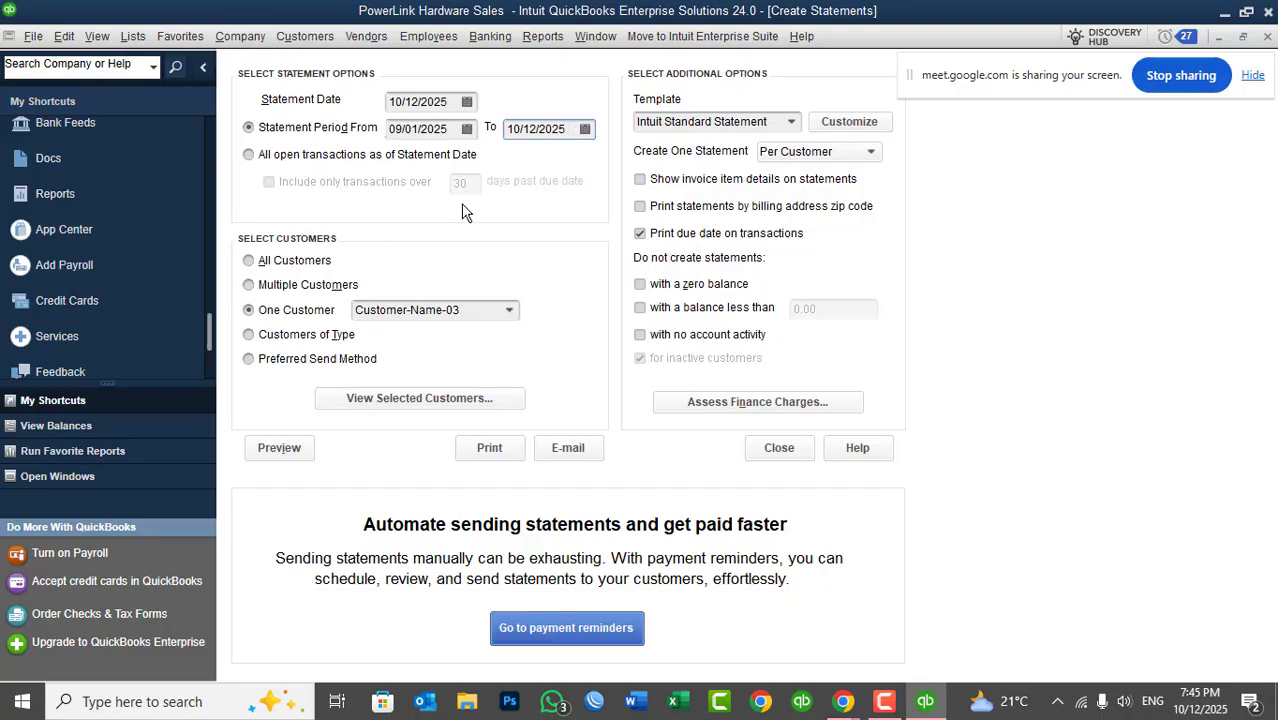
pyautogui.click(511, 312)
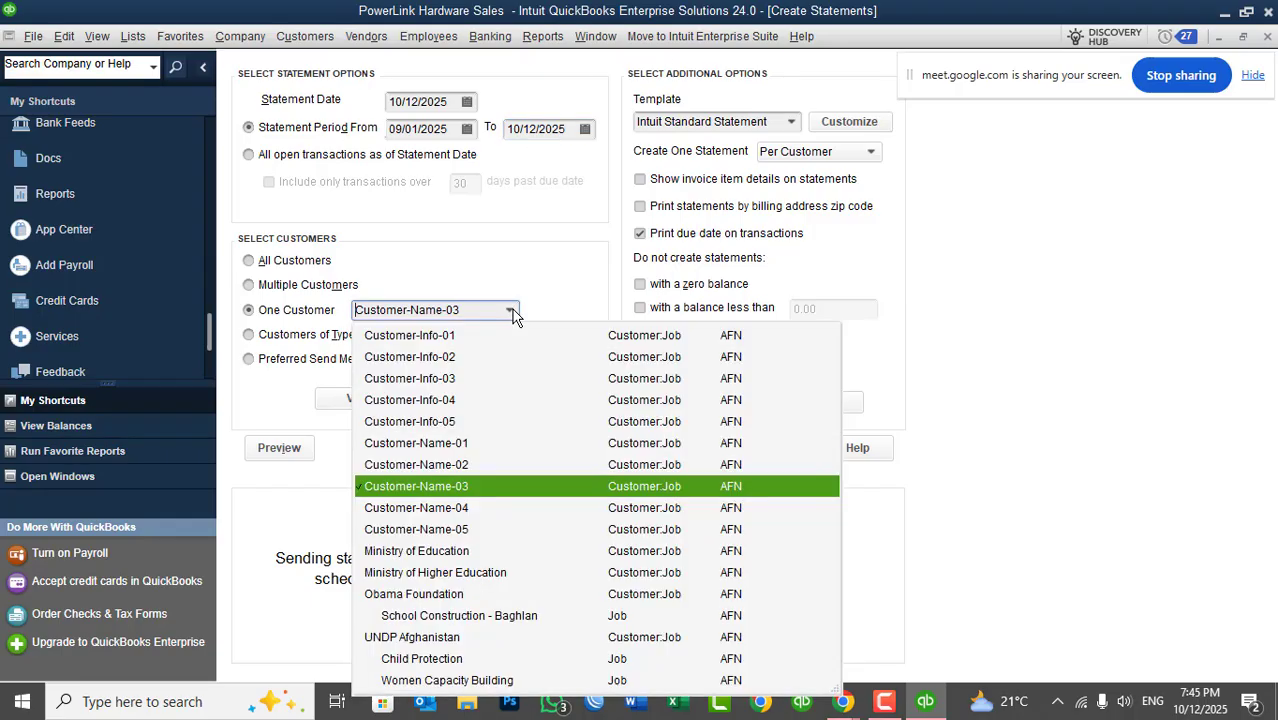
pyautogui.click(426, 494)
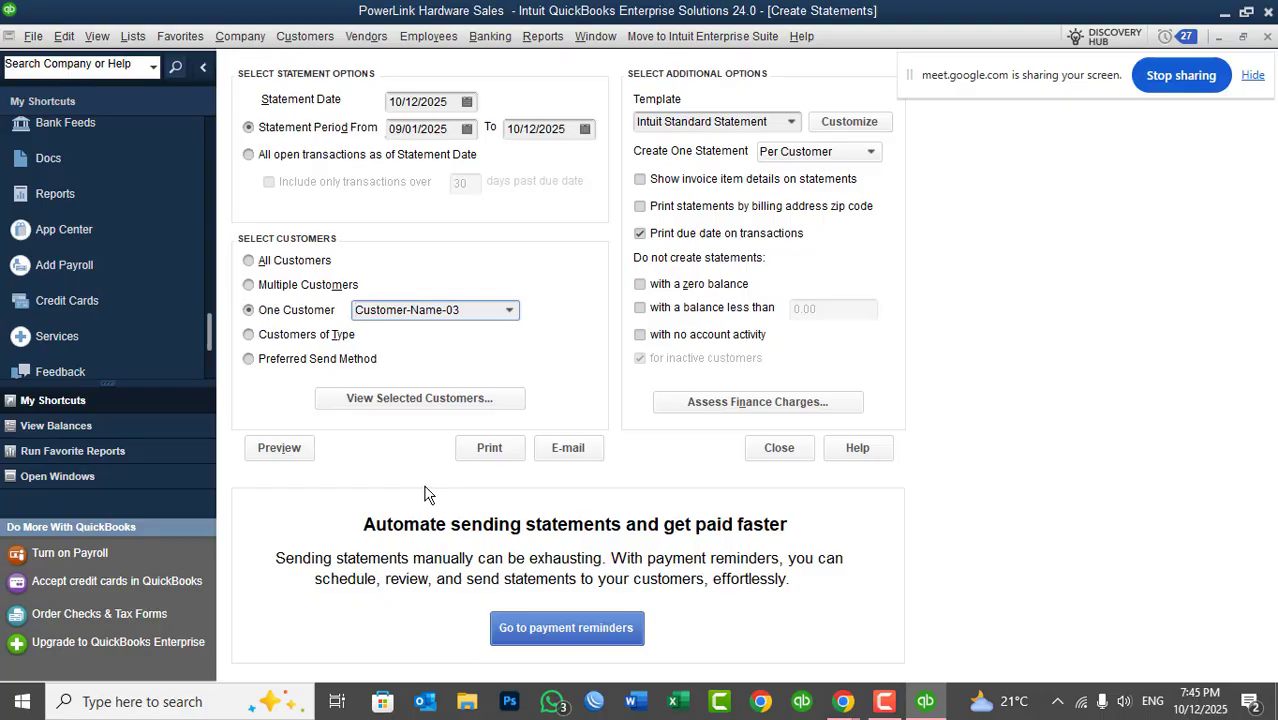
# - Preview the statement for Customer-Name-03, enlarge its transaction lines to read them, and close the preview
pyautogui.click(288, 452)
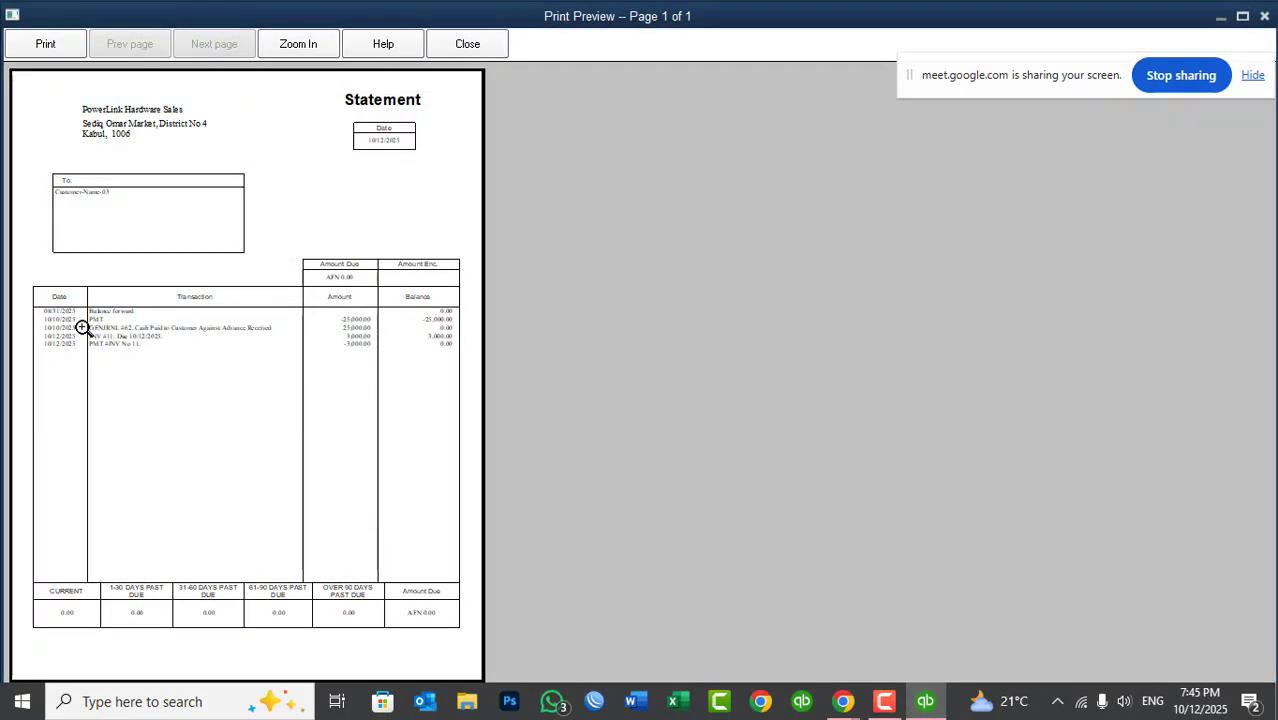
pyautogui.click(78, 328)
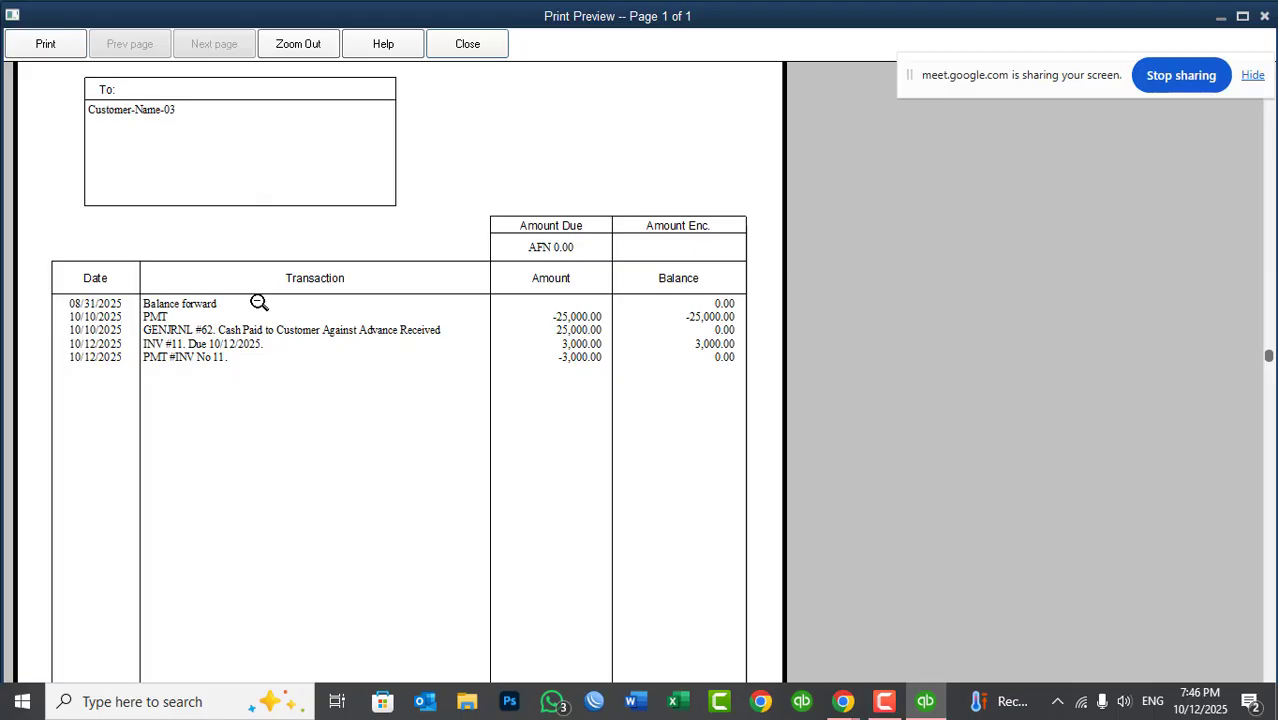
pyautogui.click(468, 44)
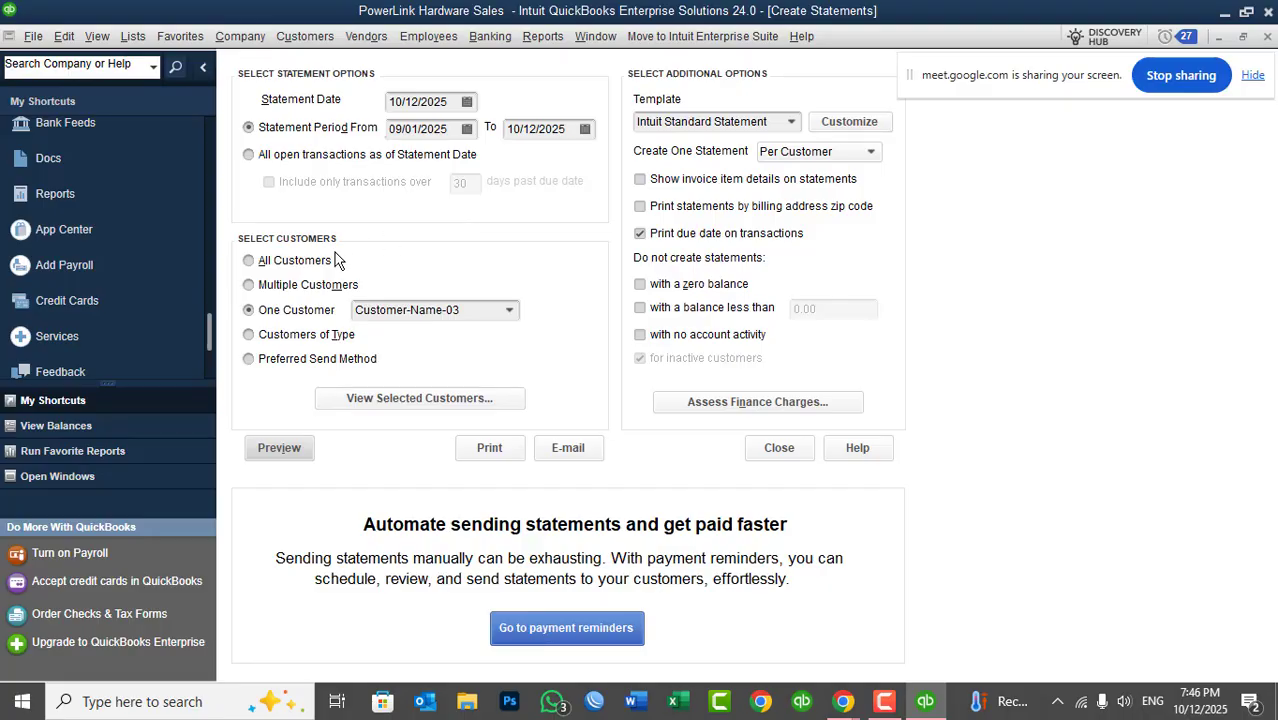
# - Try the All Customers, Multiple Customers and Customers of Type selections, and return to One Customer
pyautogui.click(299, 266)
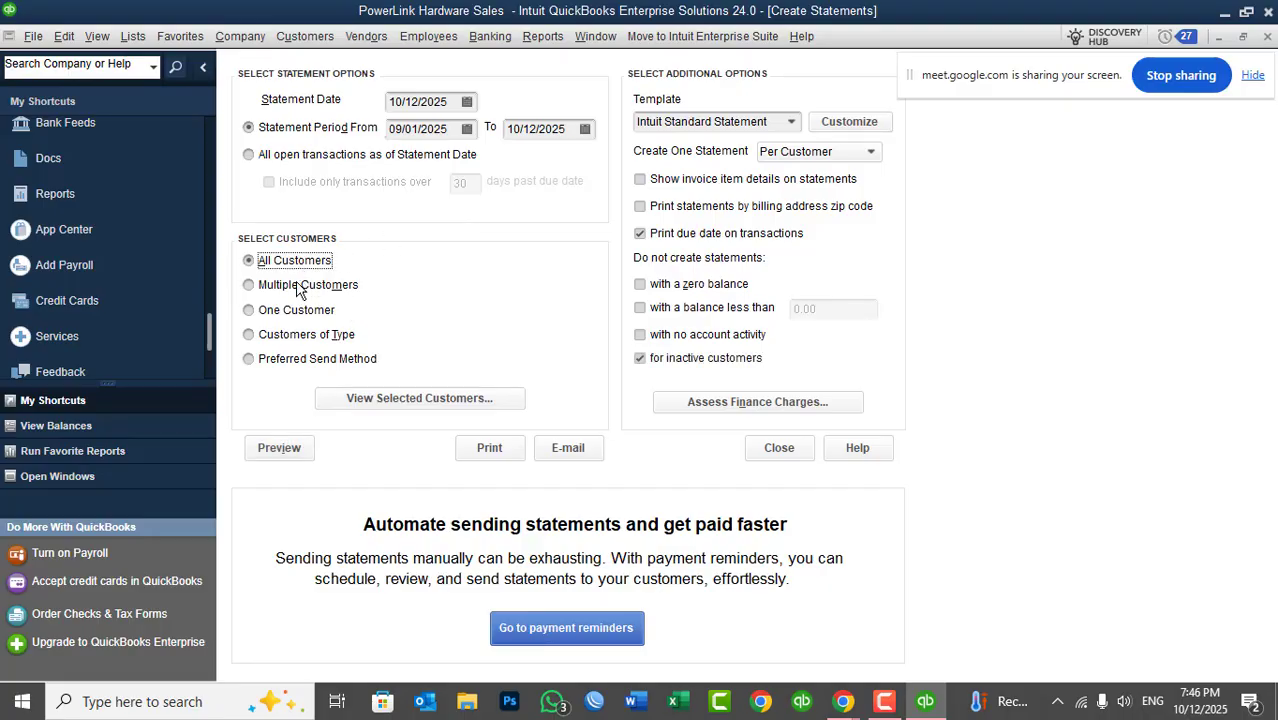
pyautogui.click(297, 287)
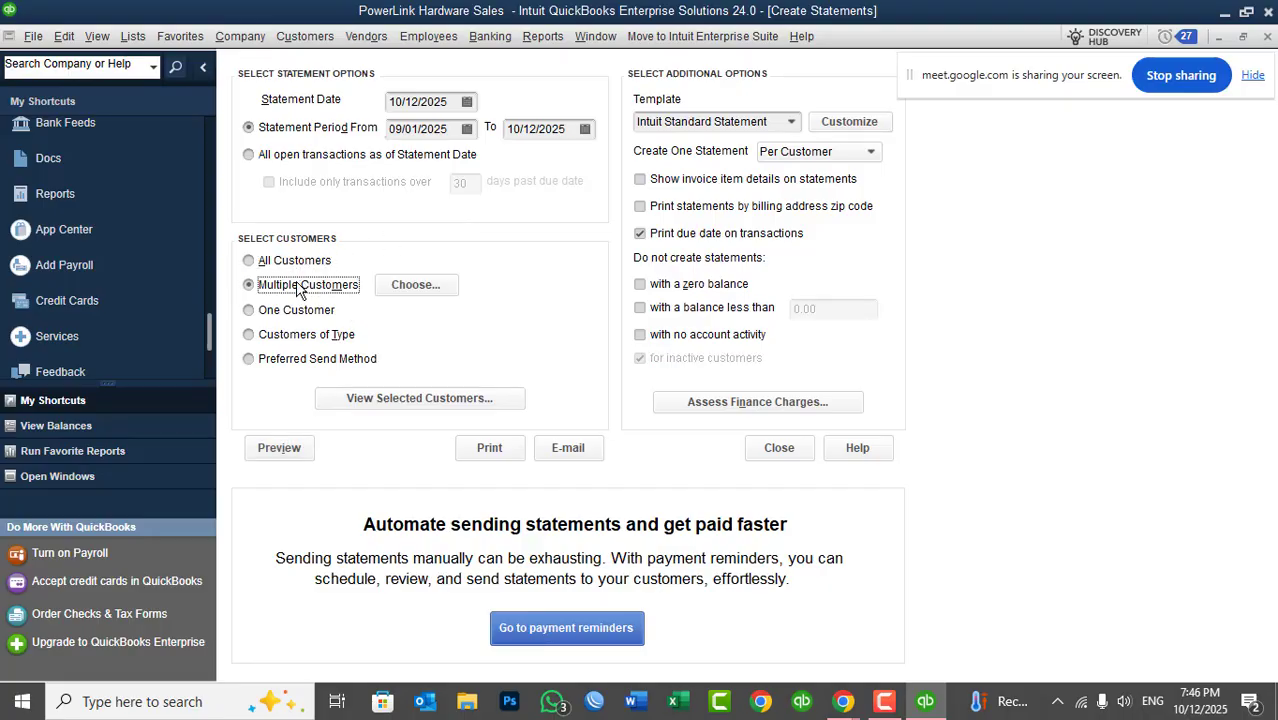
pyautogui.click(270, 337)
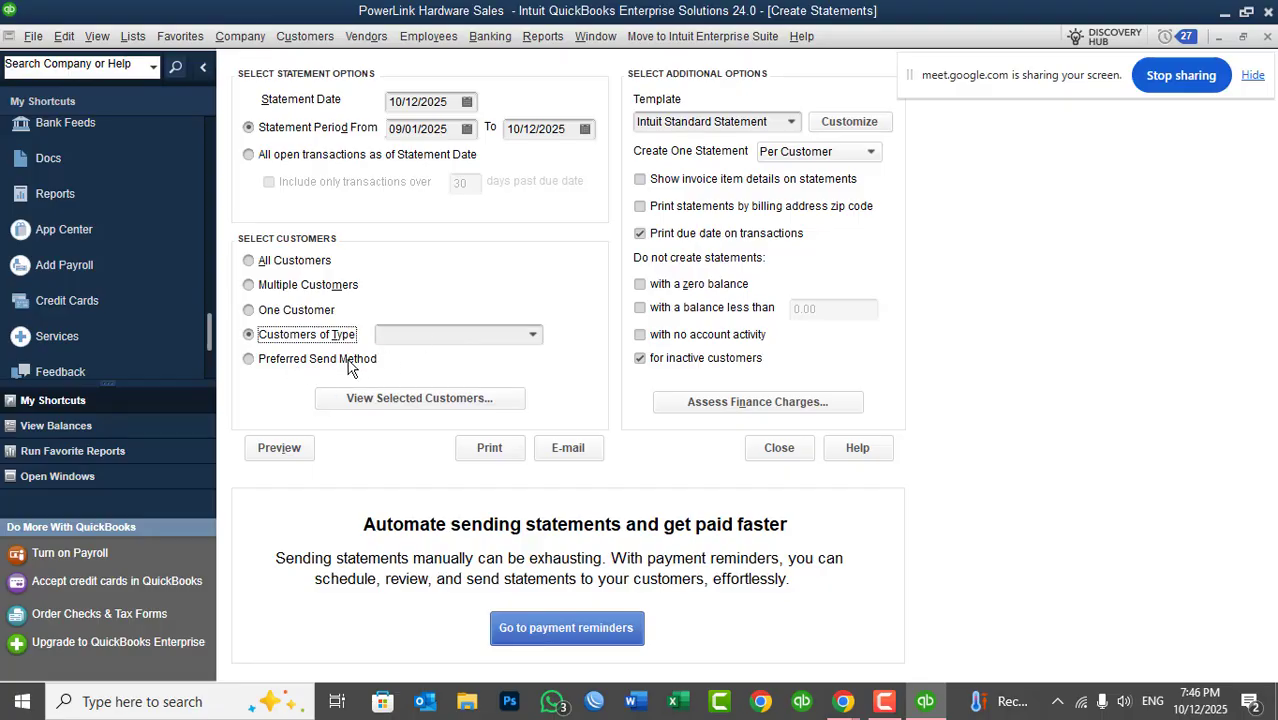
pyautogui.click(305, 316)
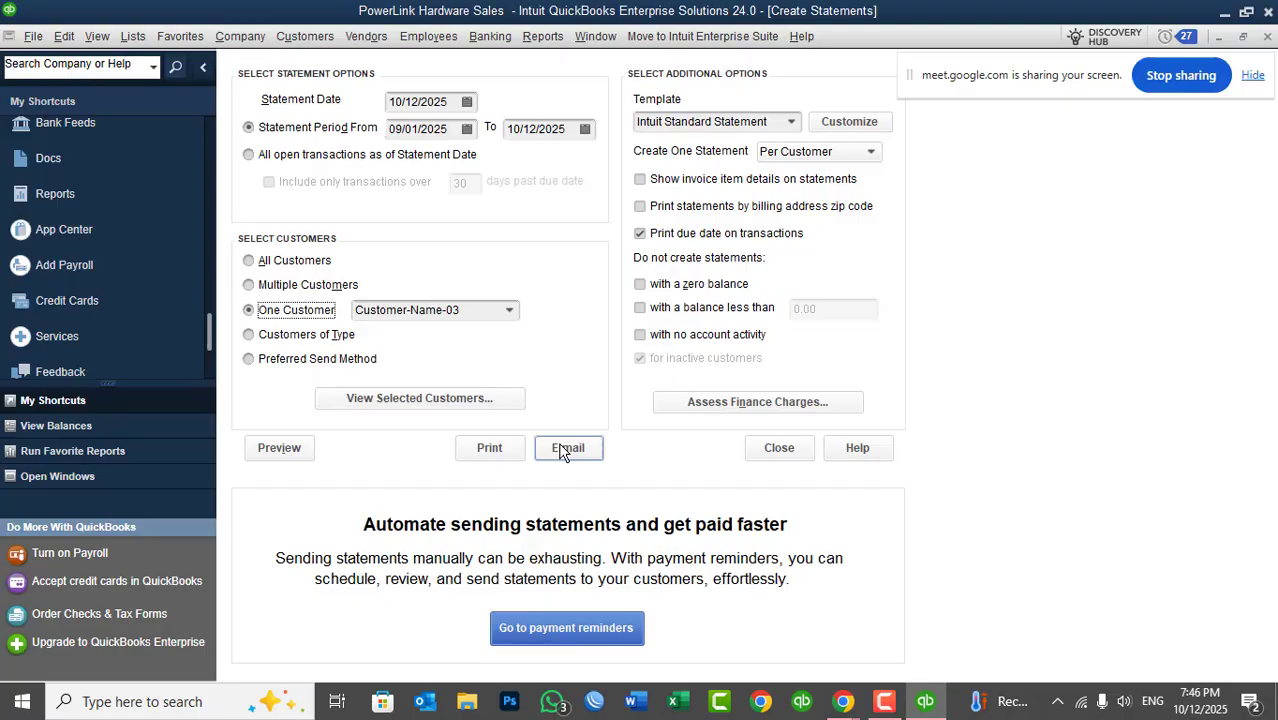
# - Preview the single-customer statement again and examine how the invoice and payment lines are listed
pyautogui.click(298, 450)
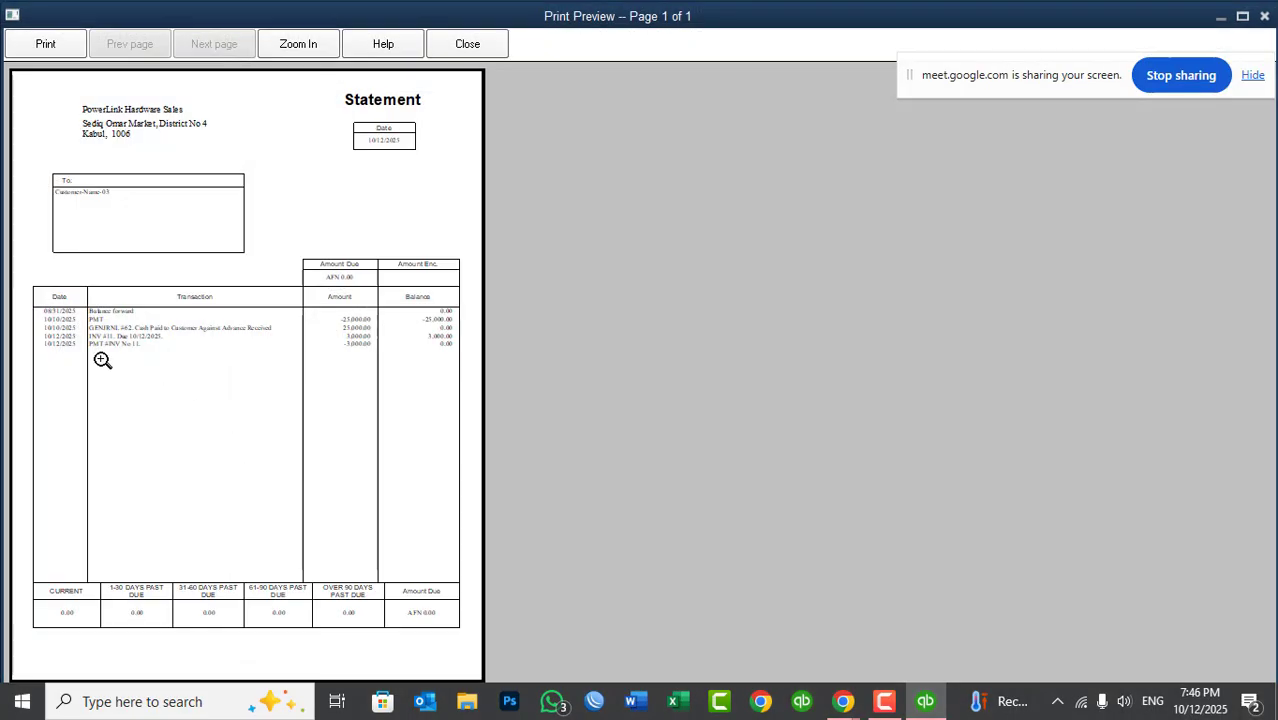
pyautogui.click(102, 360)
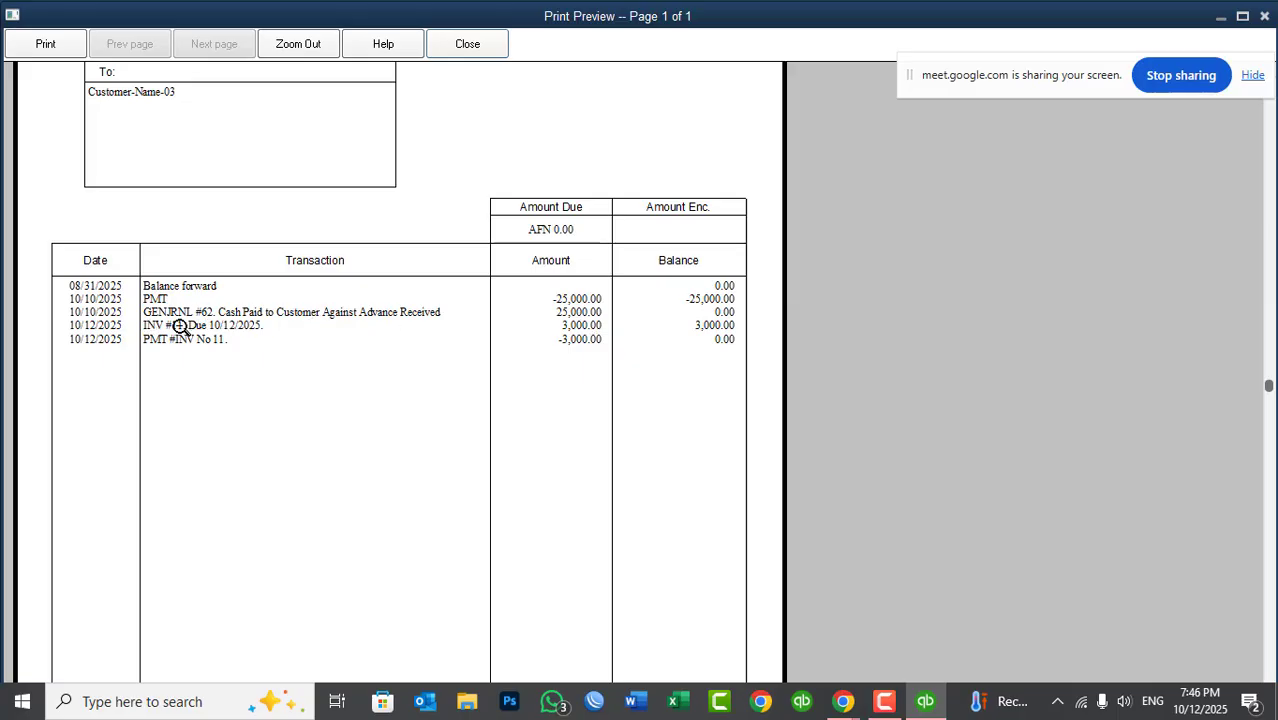
pyautogui.click(256, 318)
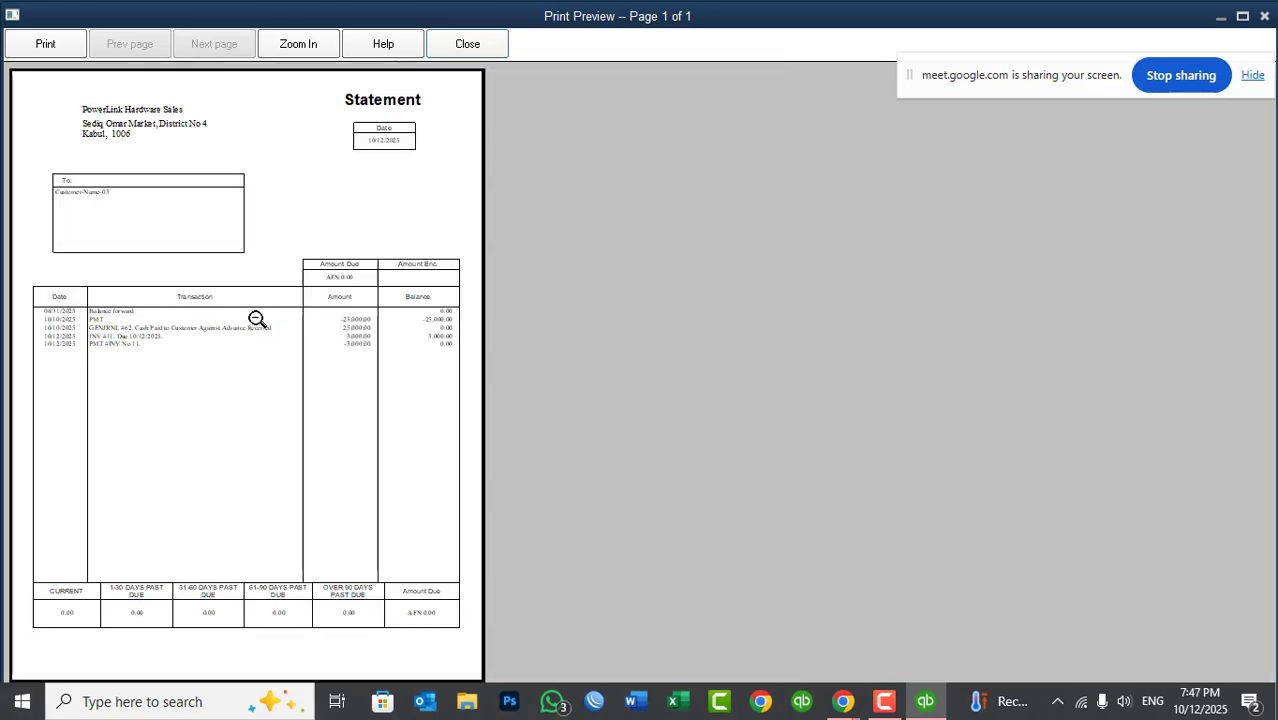
pyautogui.click(467, 46)
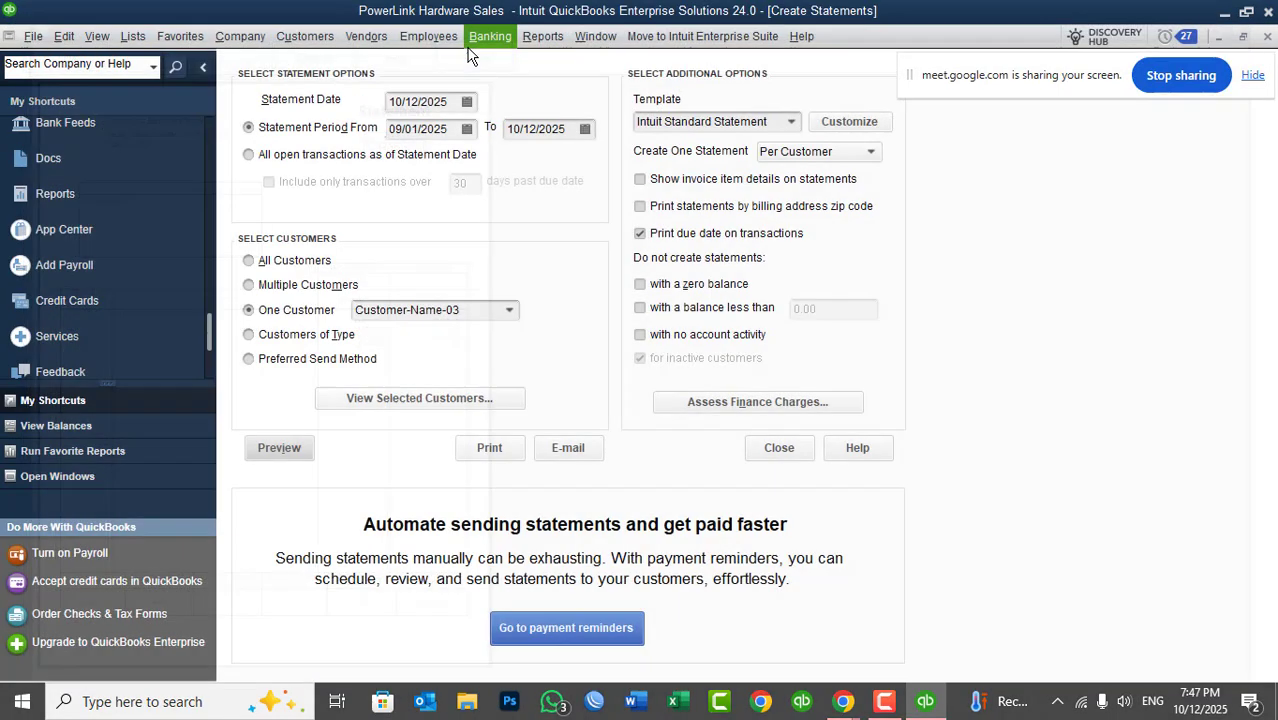
# - Enable showing invoice item details on statements and examine the added detail lines in the statement preview
pyautogui.click(694, 180)
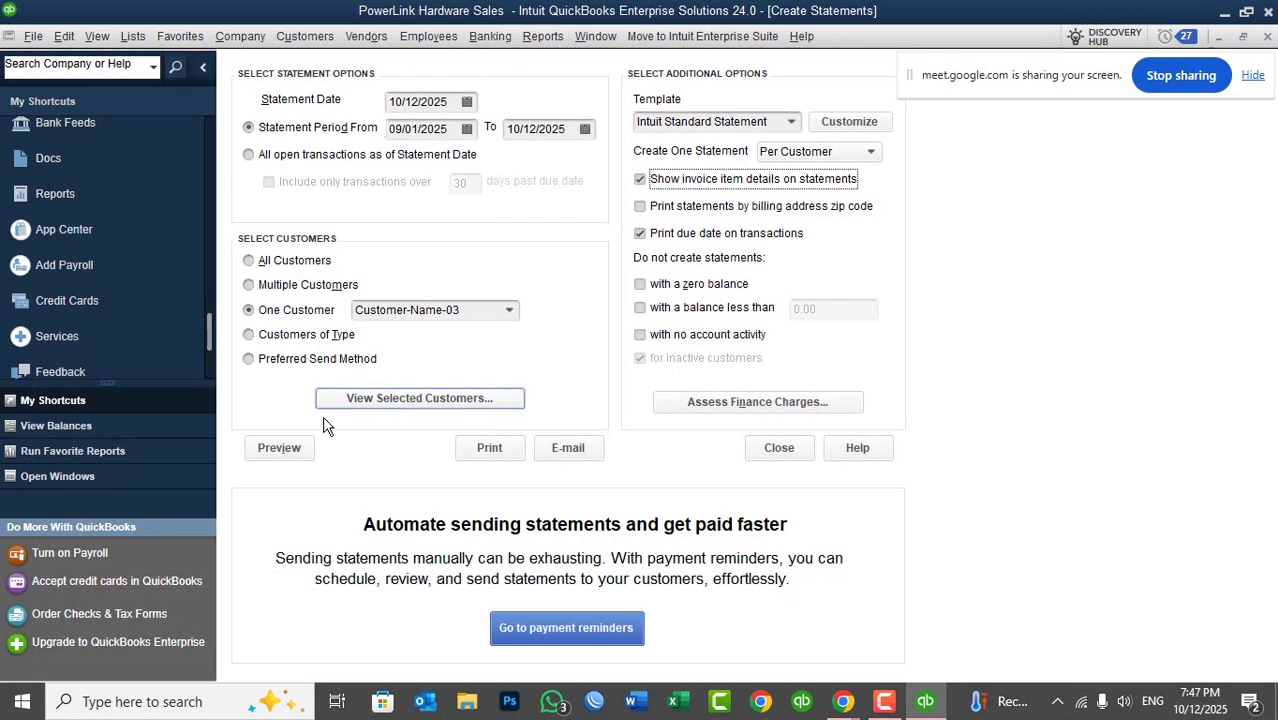
pyautogui.click(291, 447)
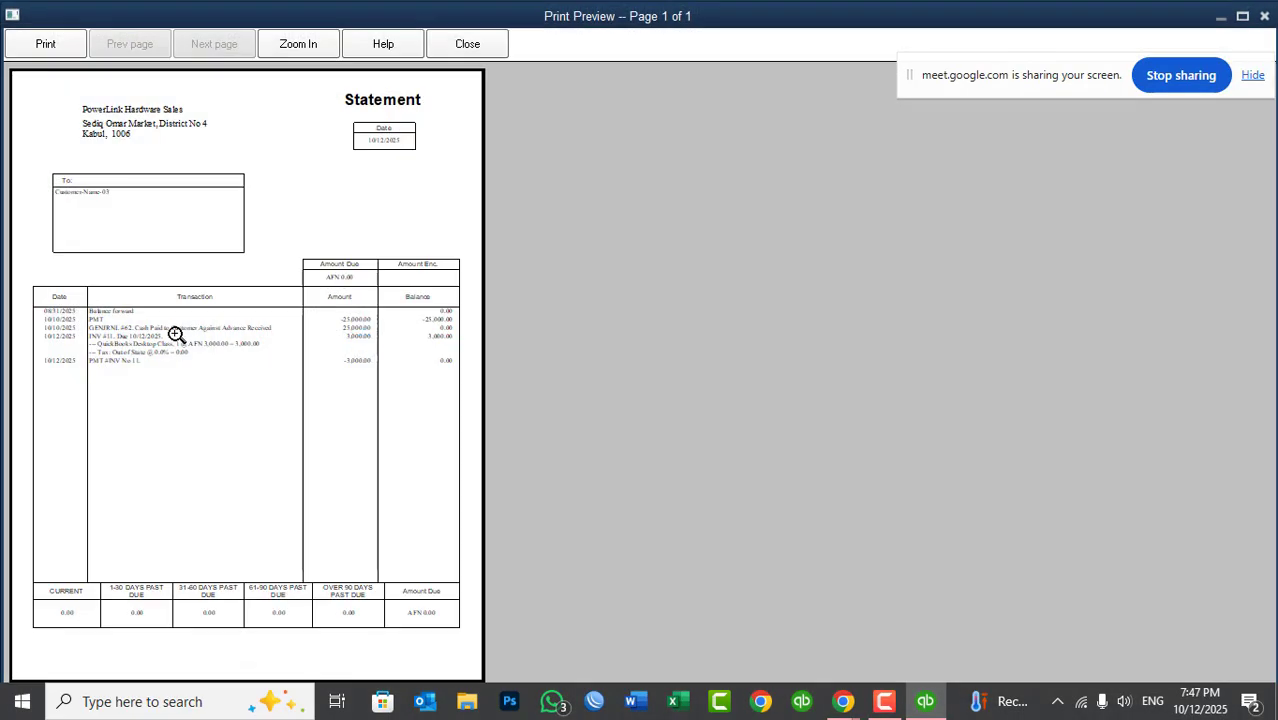
pyautogui.click(114, 346)
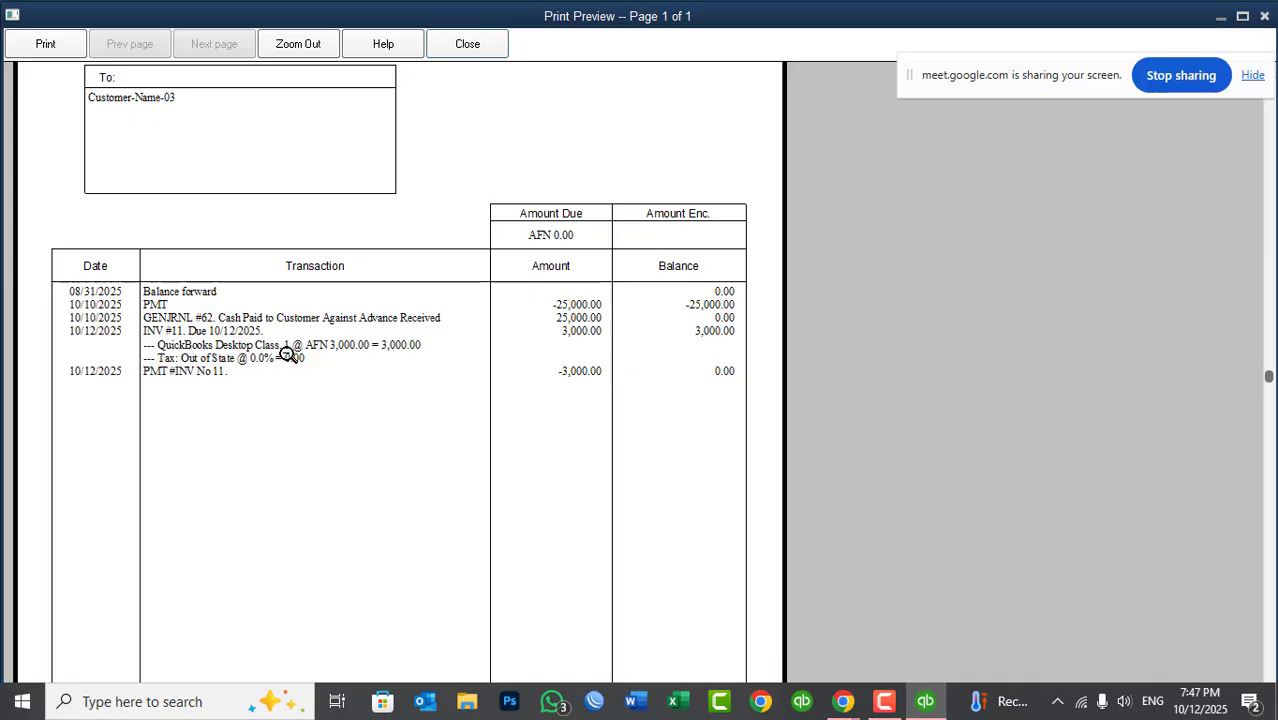
pyautogui.click(249, 358)
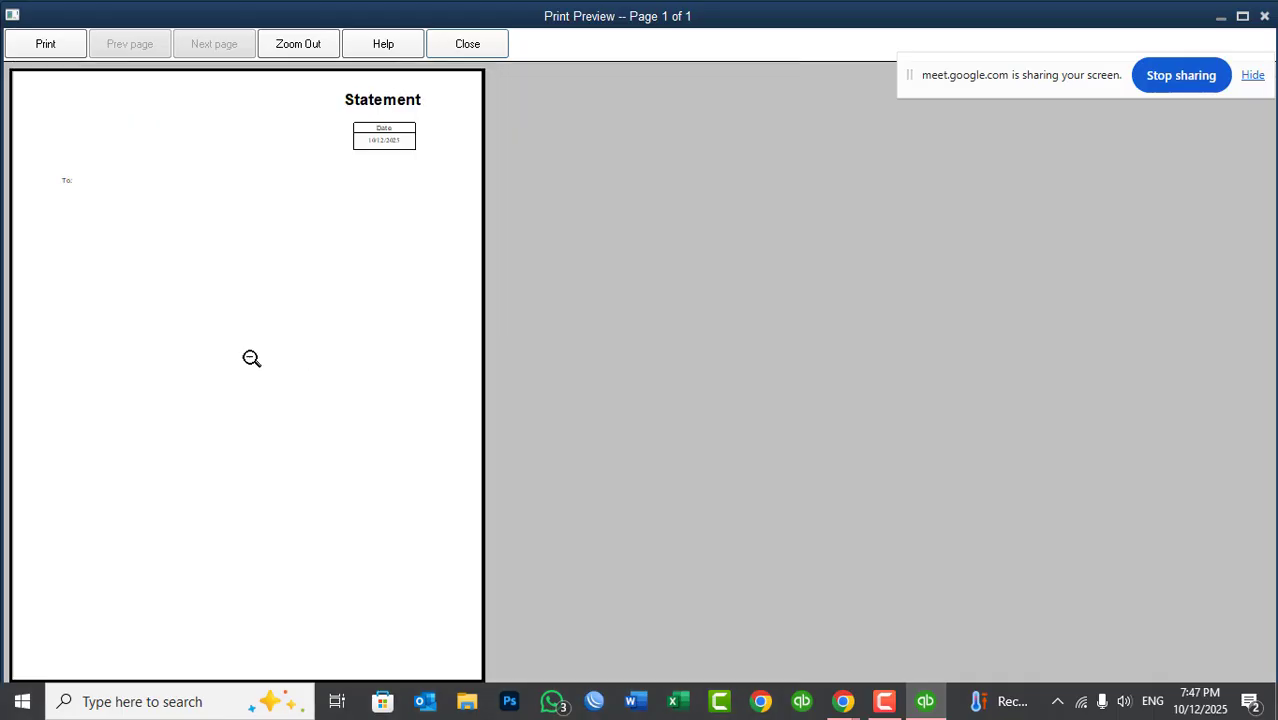
pyautogui.click(467, 46)
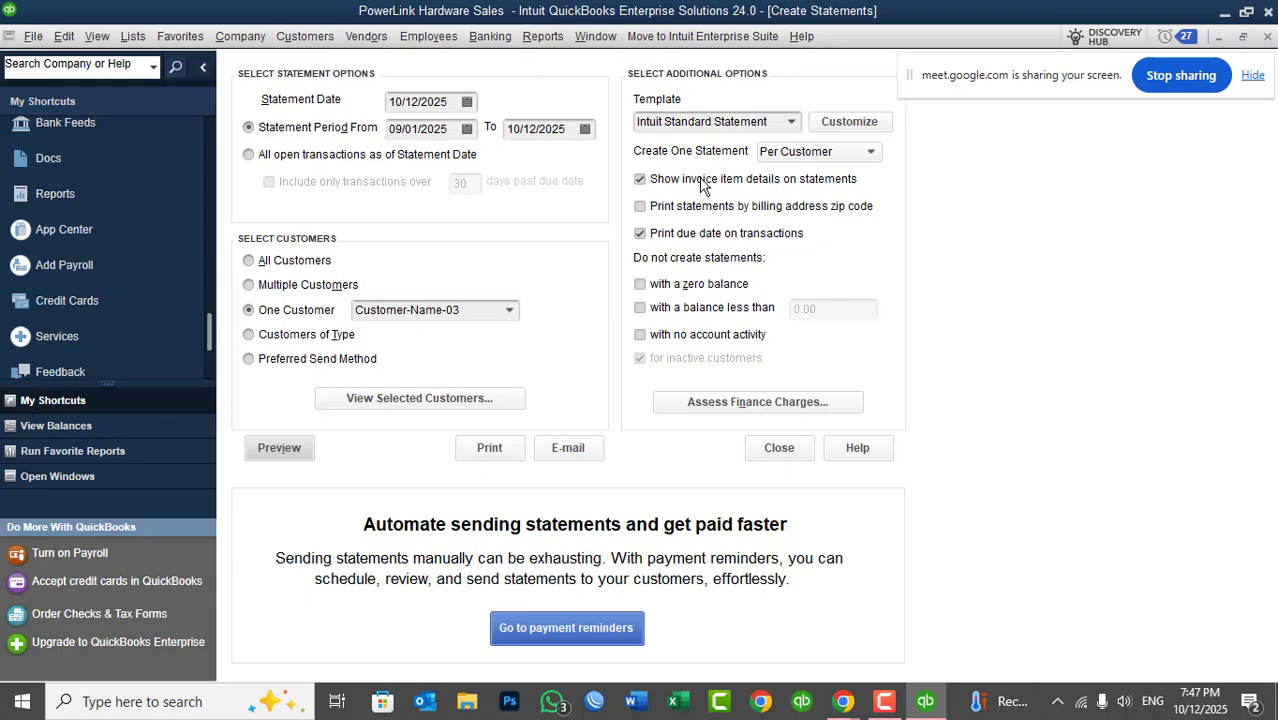
# - Turn off invoice item details on statements and check the transaction lines in the preview
pyautogui.click(703, 182)
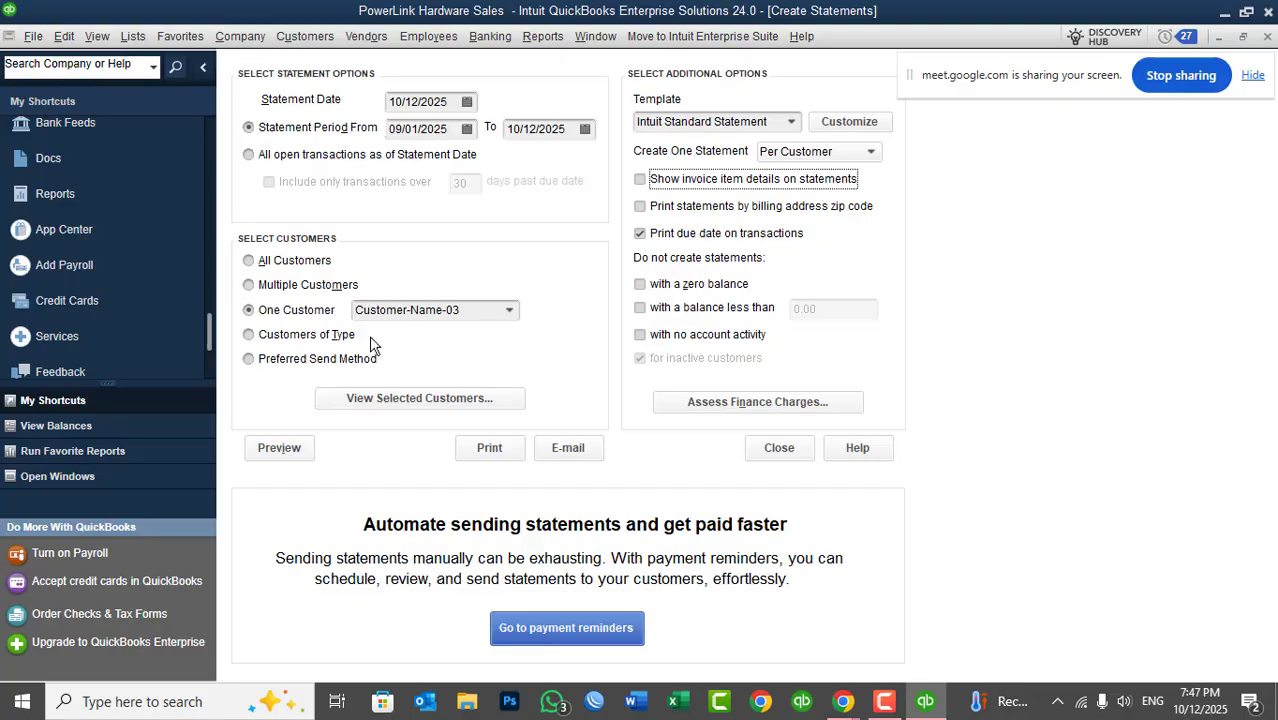
pyautogui.click(289, 448)
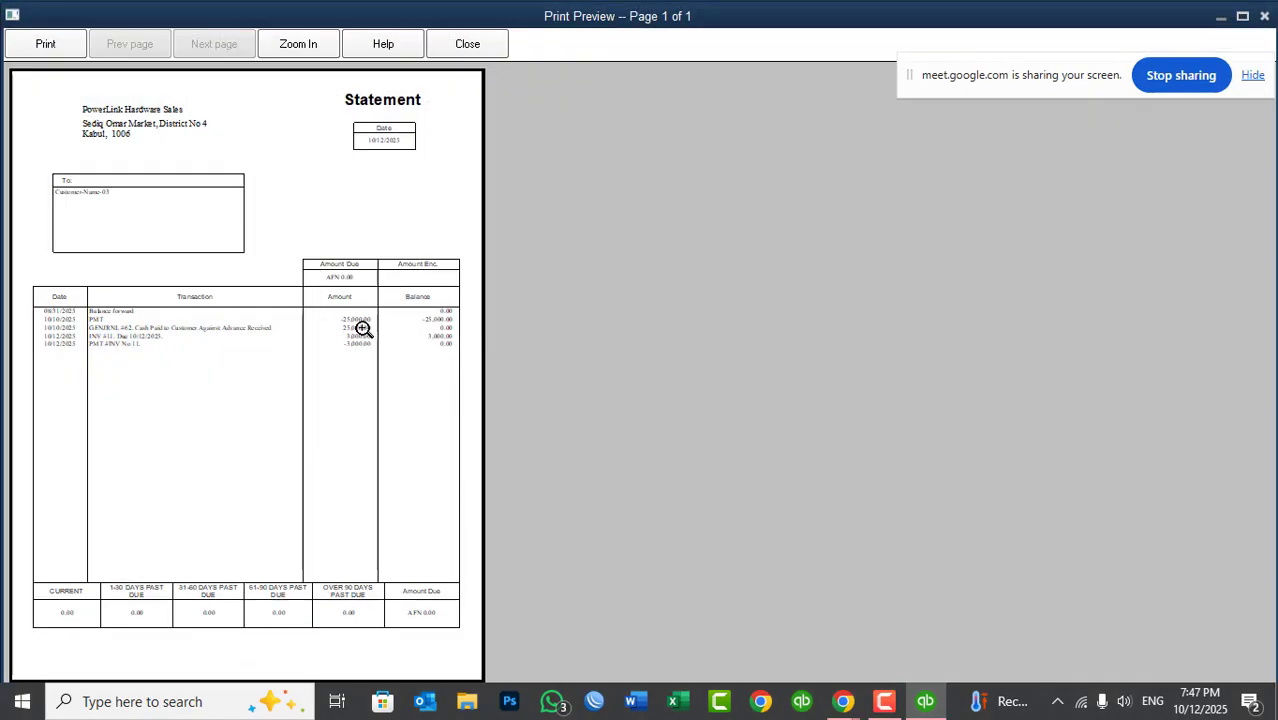
pyautogui.click(110, 336)
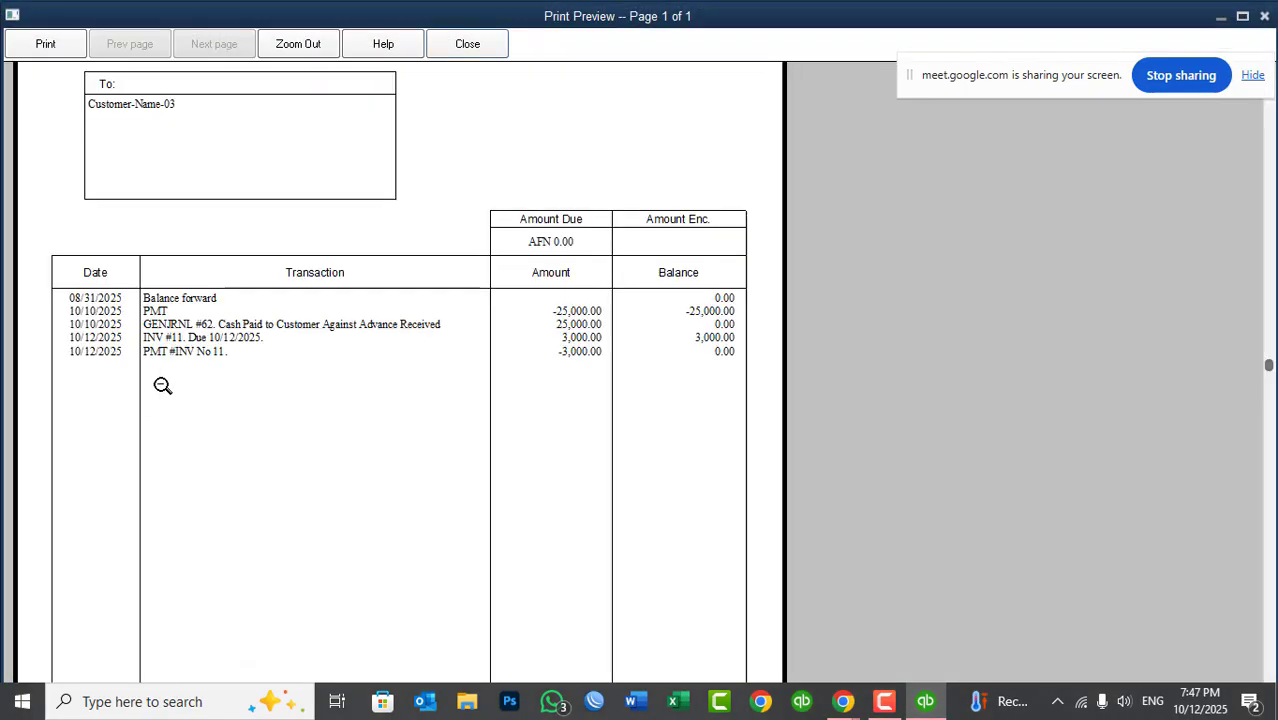
pyautogui.click(250, 336)
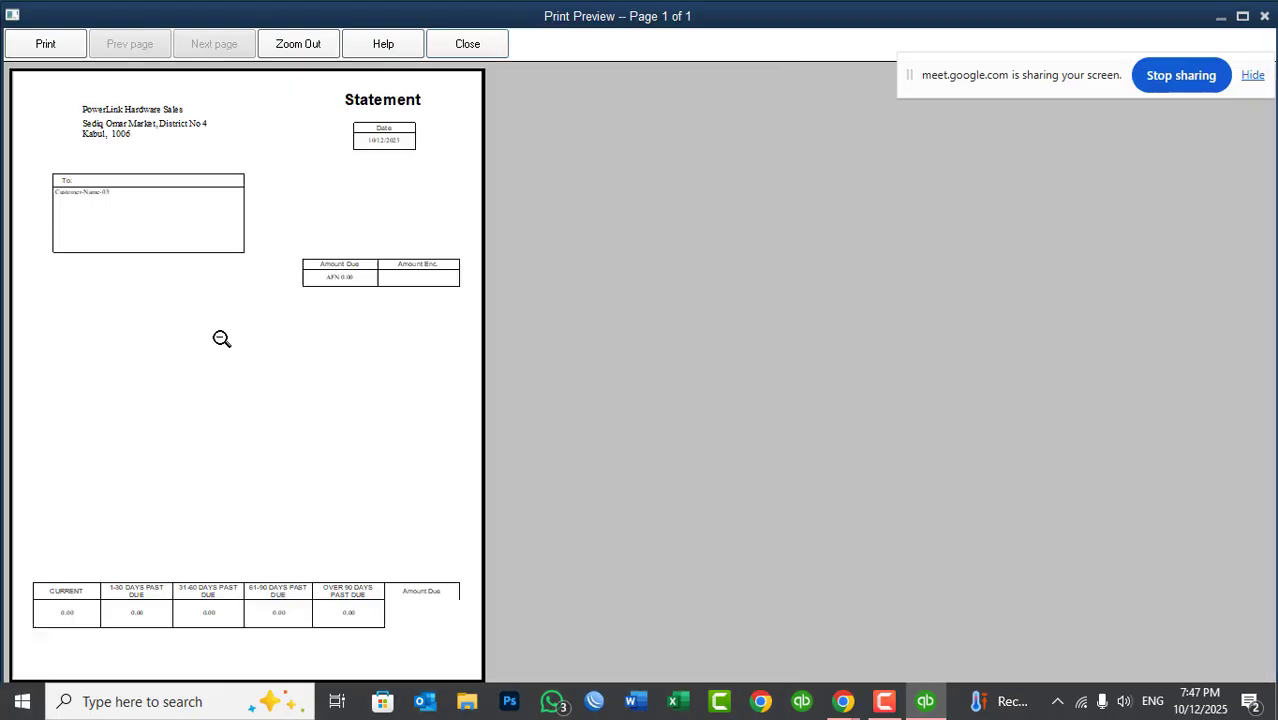
pyautogui.click(467, 48)
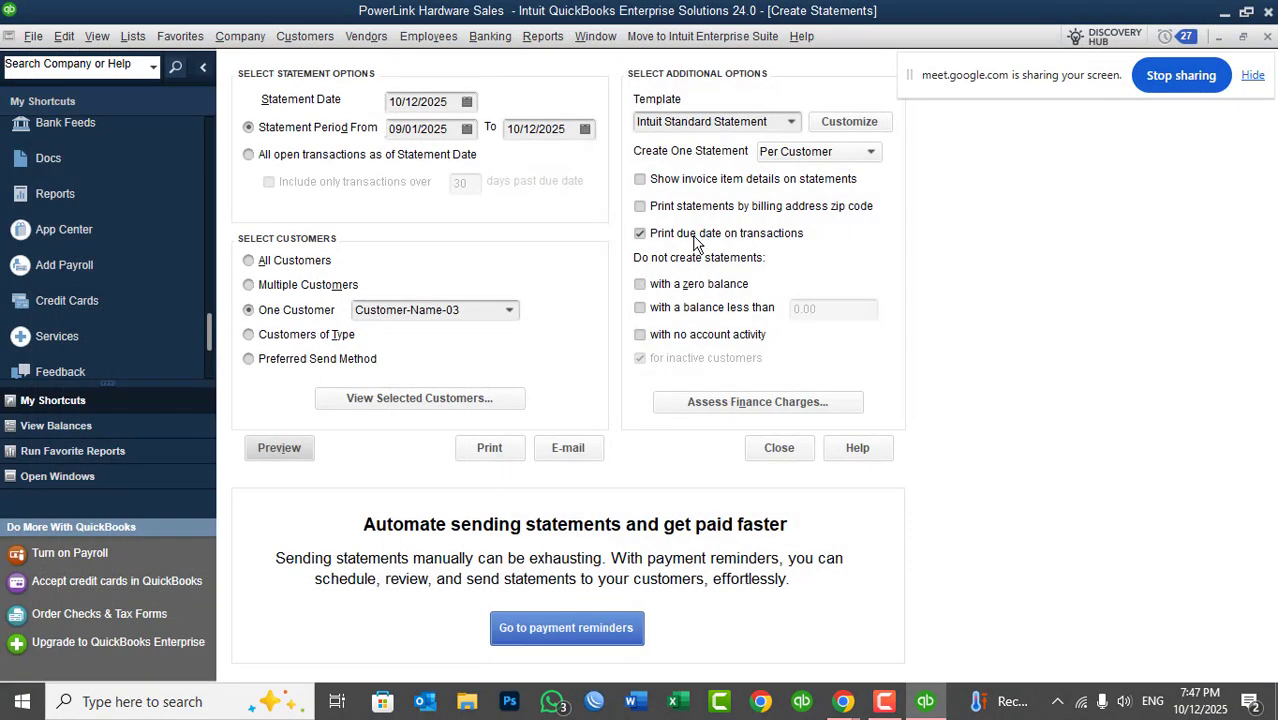
# - Turn off printing the due date on transactions, check the statement preview, and close the statement setup
pyautogui.click(697, 240)
pyautogui.click(293, 452)
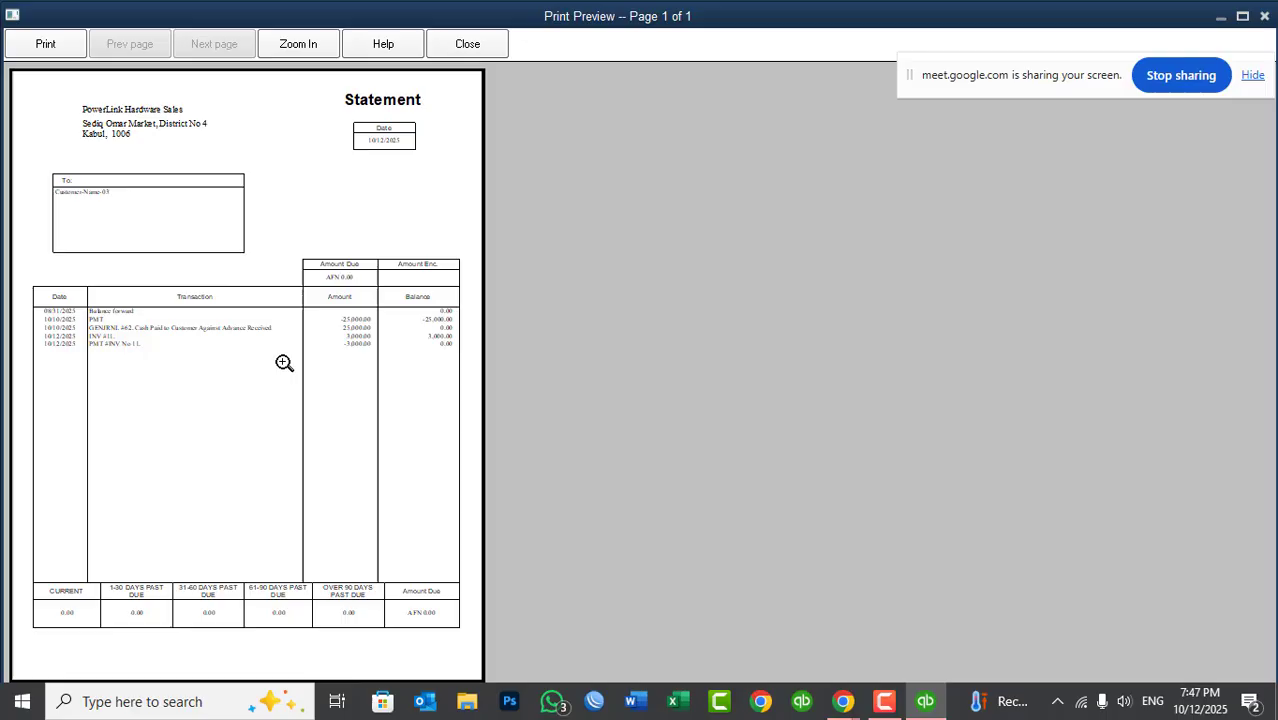
pyautogui.click(143, 332)
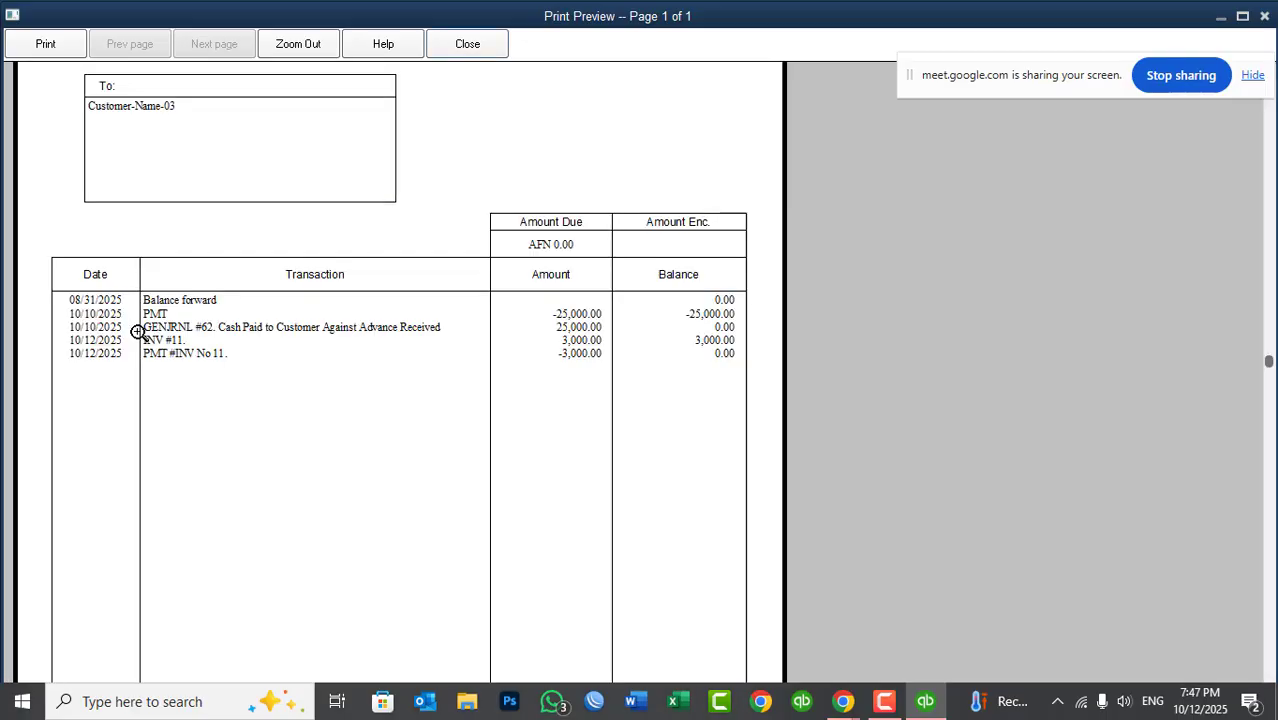
pyautogui.click(196, 340)
pyautogui.click(458, 48)
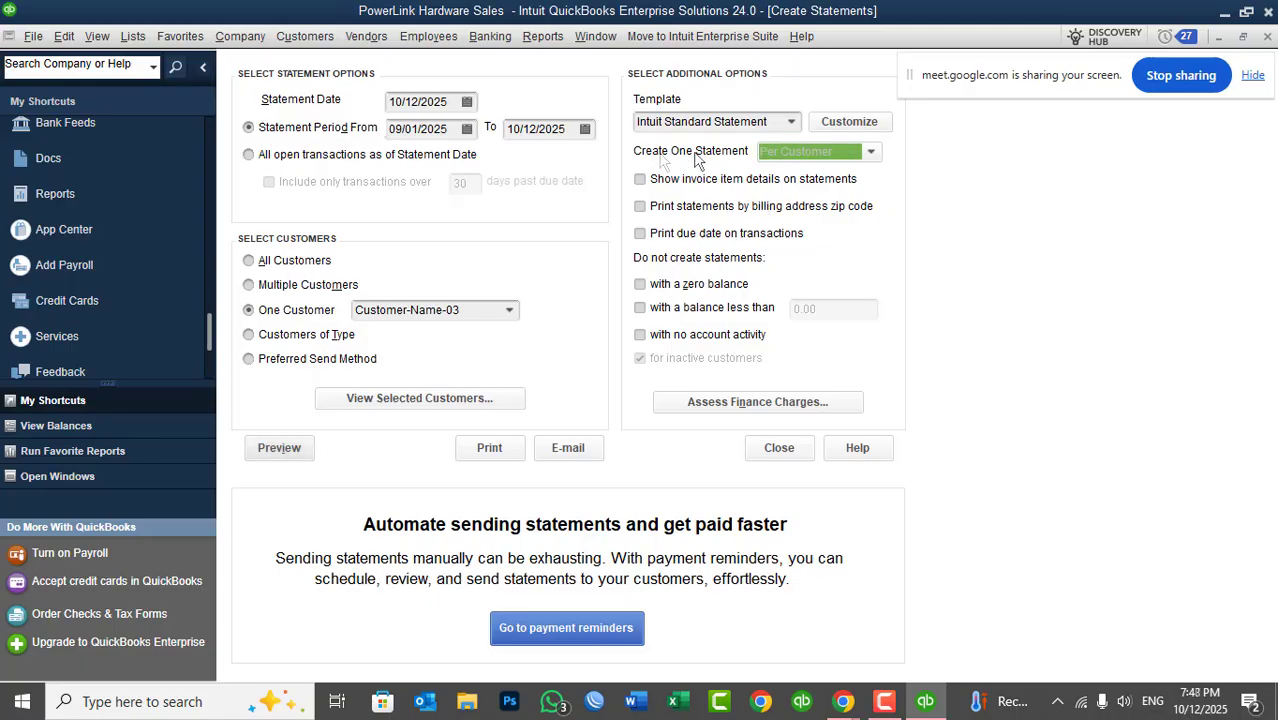
pyautogui.click(780, 152)
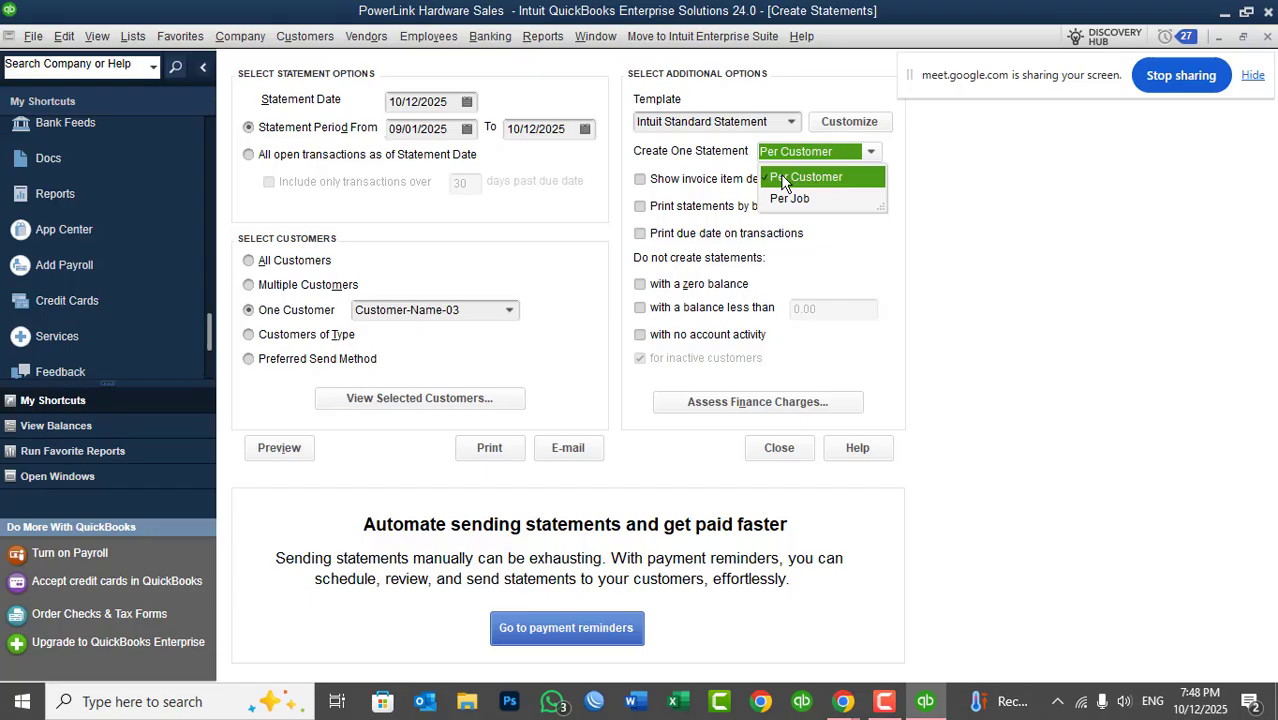
pyautogui.click(779, 447)
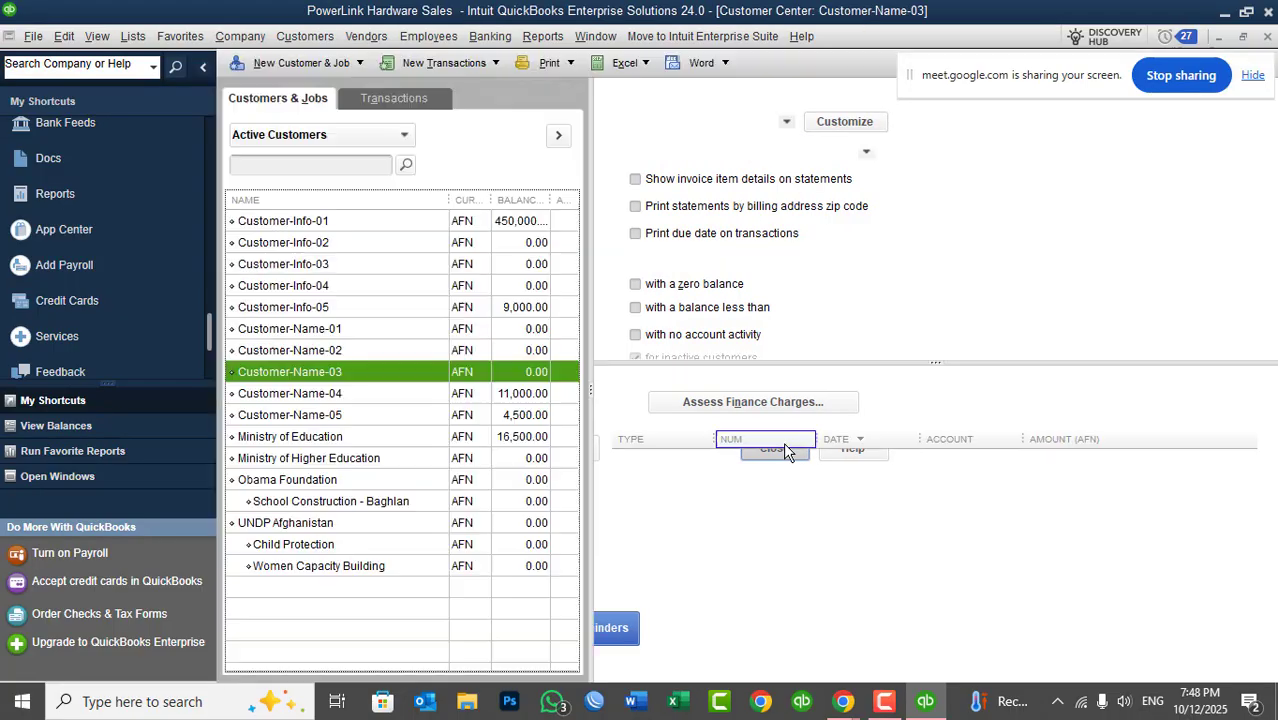
# - Start a statement for the customer UNDP Afghanistan, with the statement period running from 09/01/2025 to 10/12/2025
pyautogui.click(291, 522)
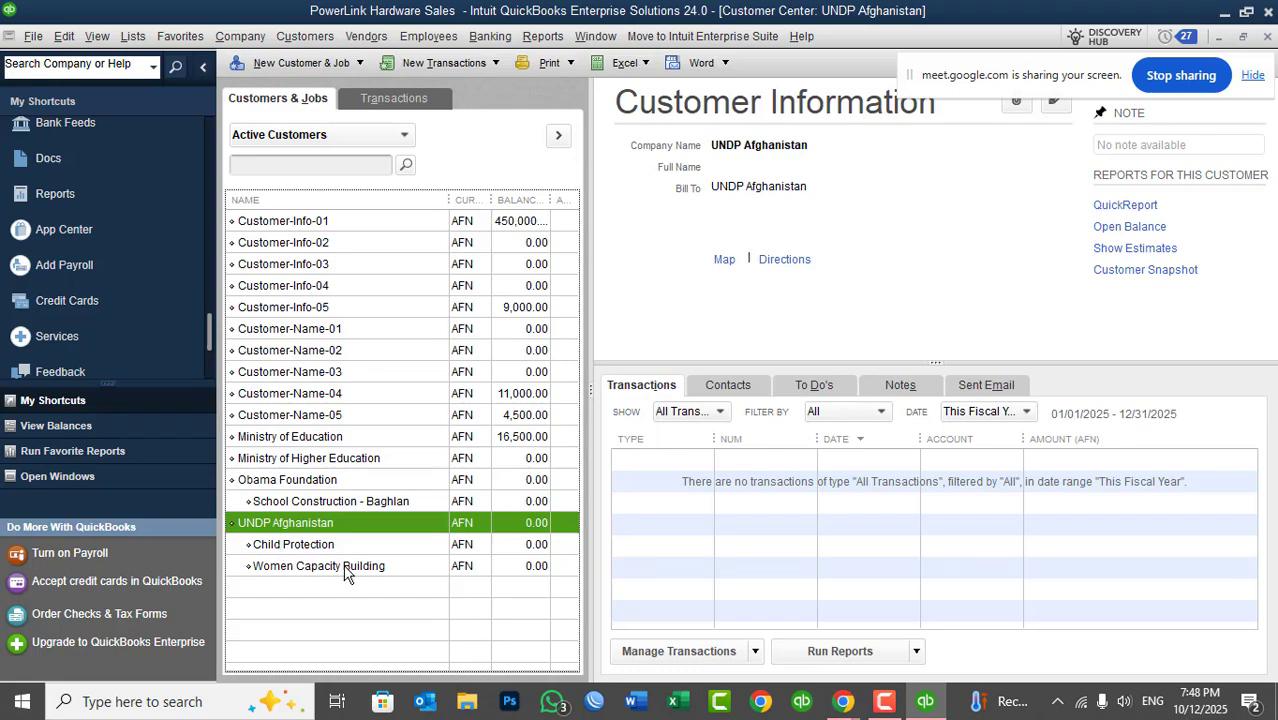
pyautogui.rightClick(293, 530)
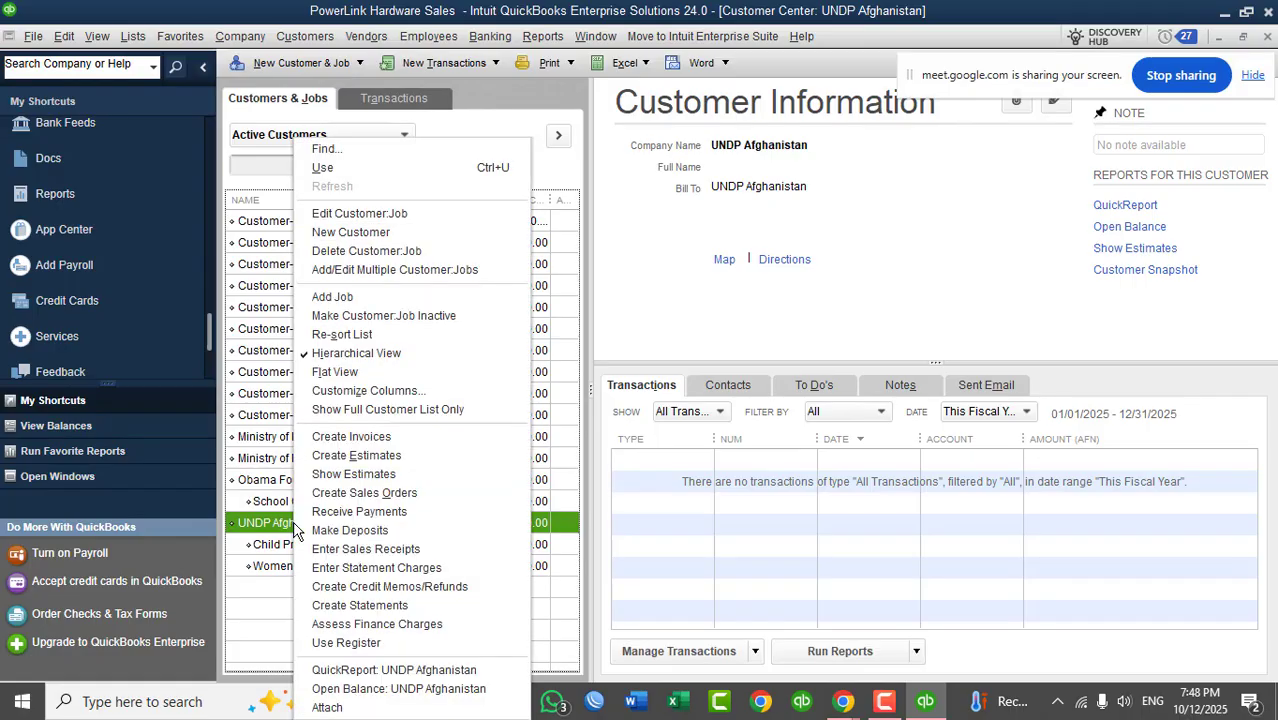
pyautogui.click(349, 606)
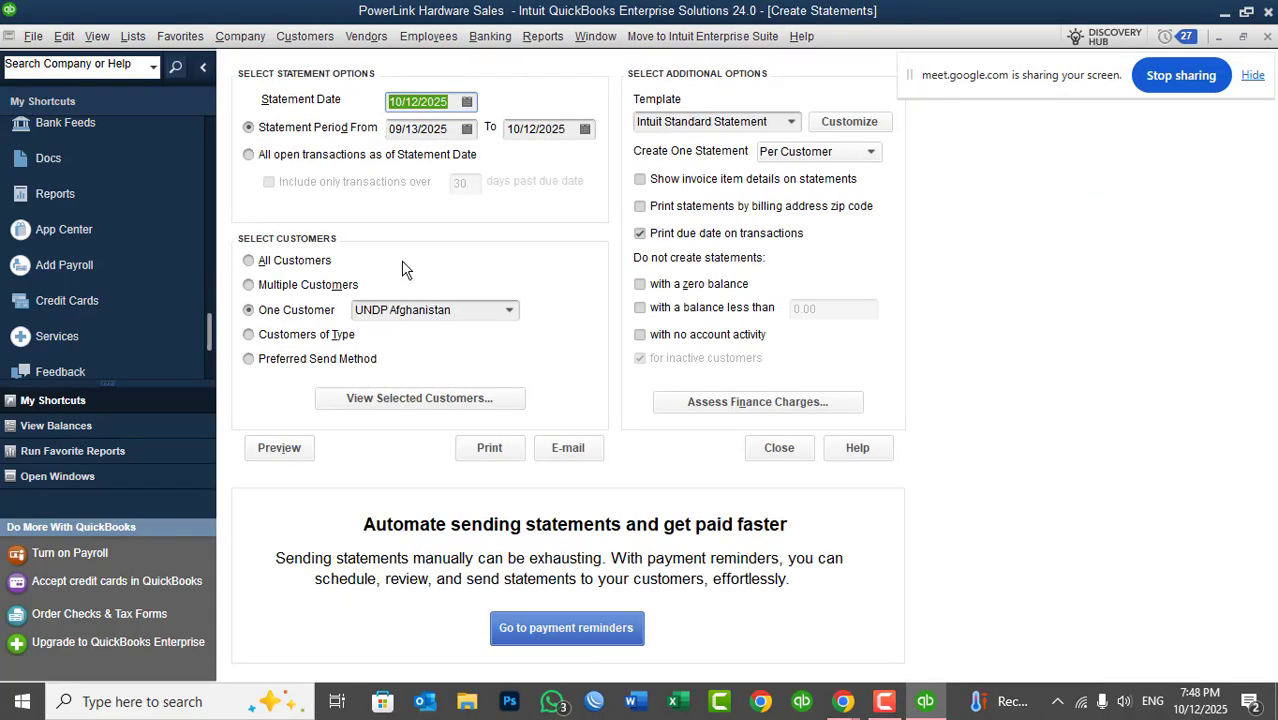
pyautogui.click(466, 129)
pyautogui.click(433, 218)
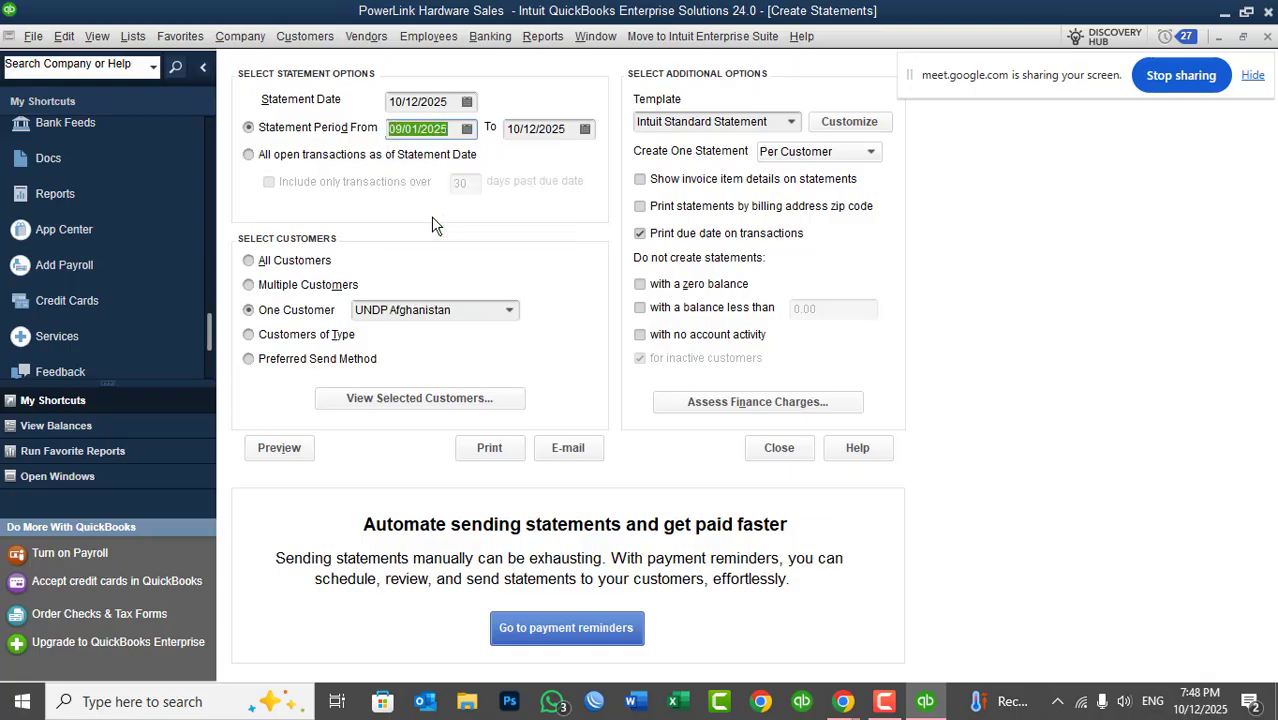
pyautogui.press('Tab')
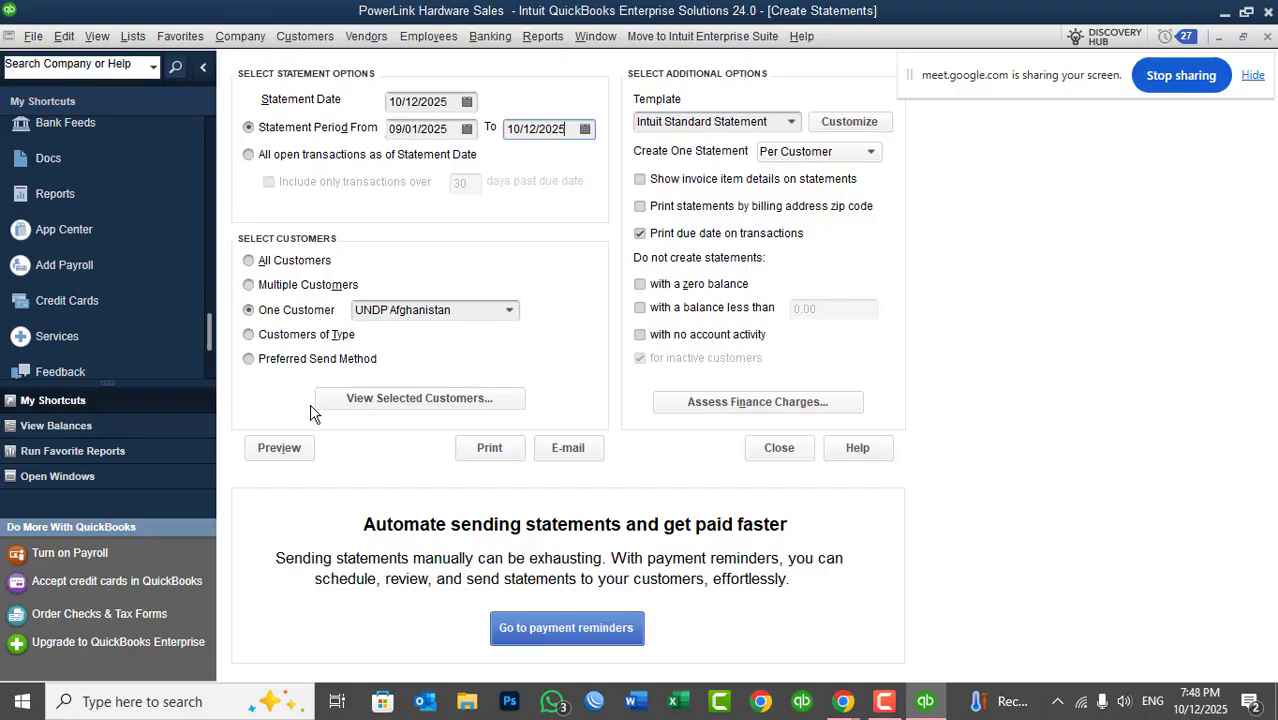
# - Preview the UNDP Afghanistan statement, examine its transaction lines and aging amounts, and close the preview and the statement setup
pyautogui.click(295, 448)
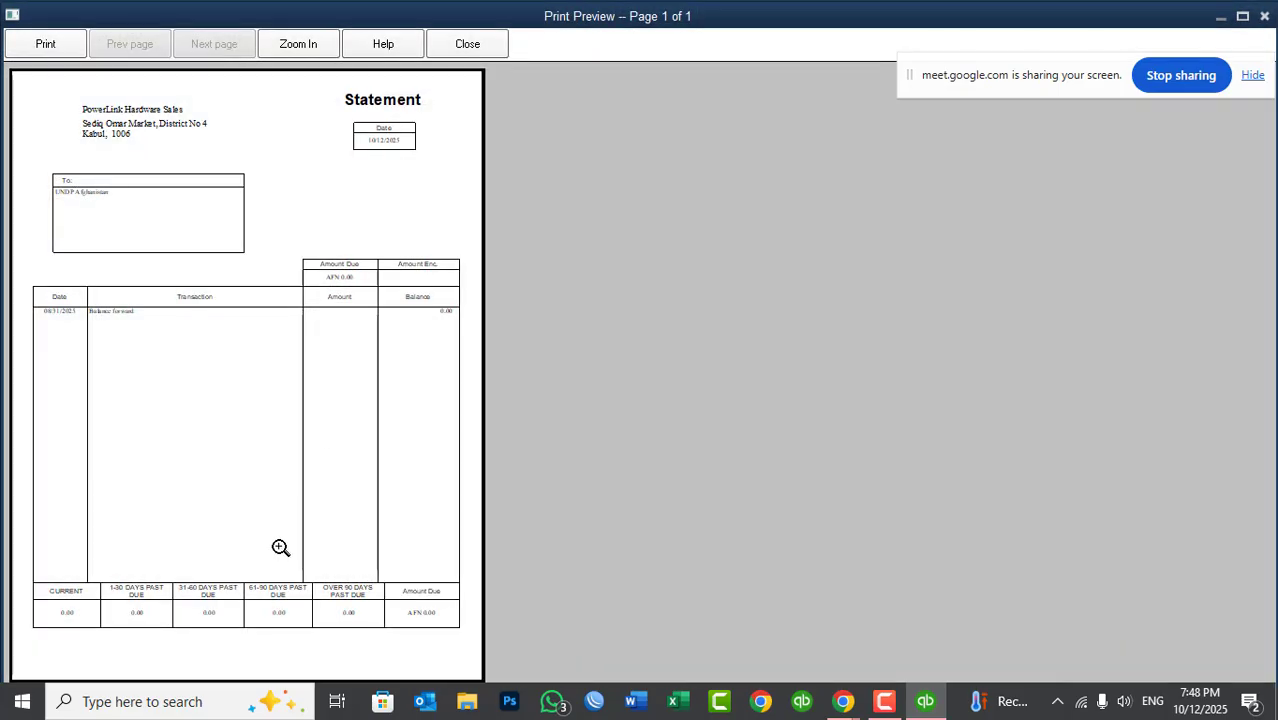
pyautogui.click(280, 559)
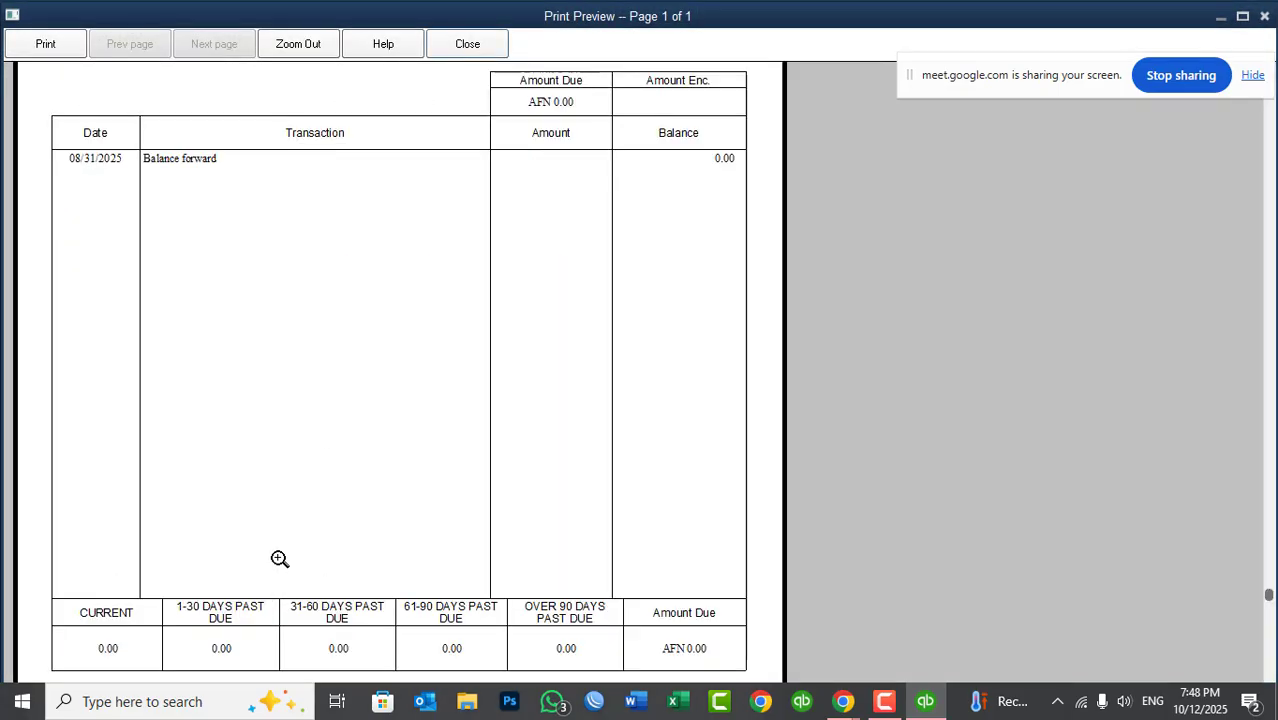
pyautogui.click(280, 559)
pyautogui.click(280, 559)
pyautogui.click(280, 559)
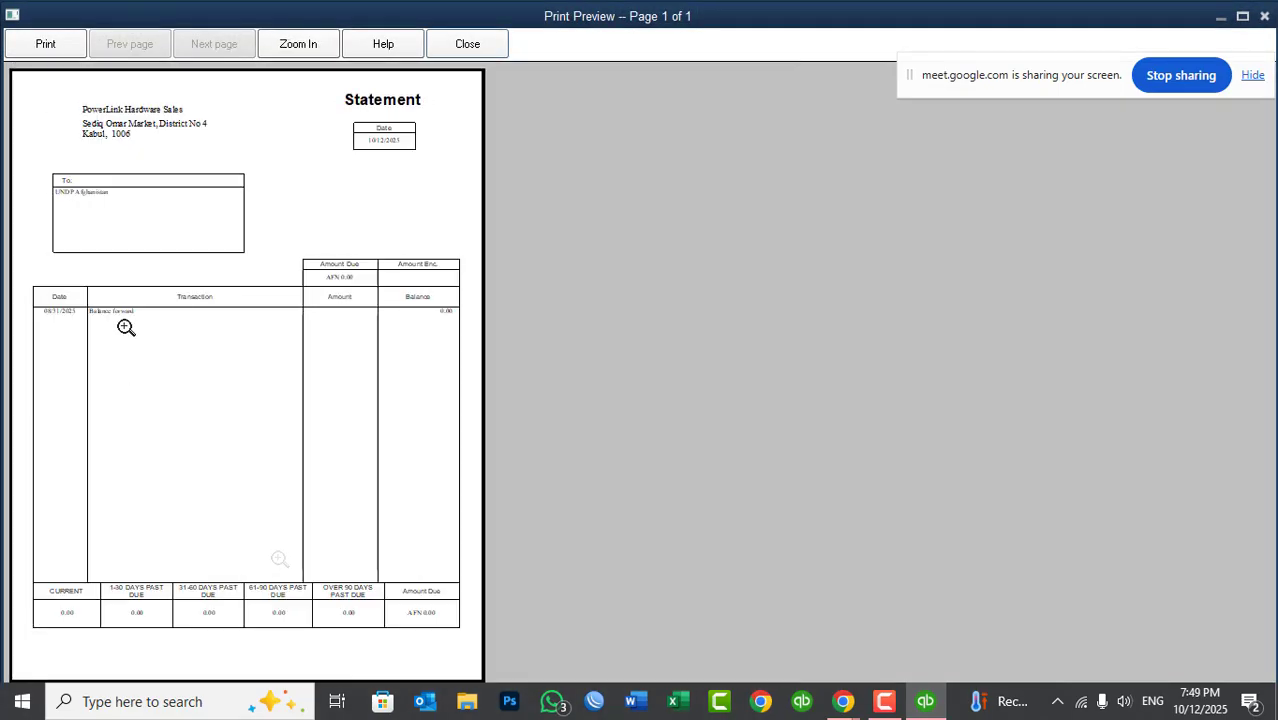
pyautogui.click(125, 327)
pyautogui.click(345, 143)
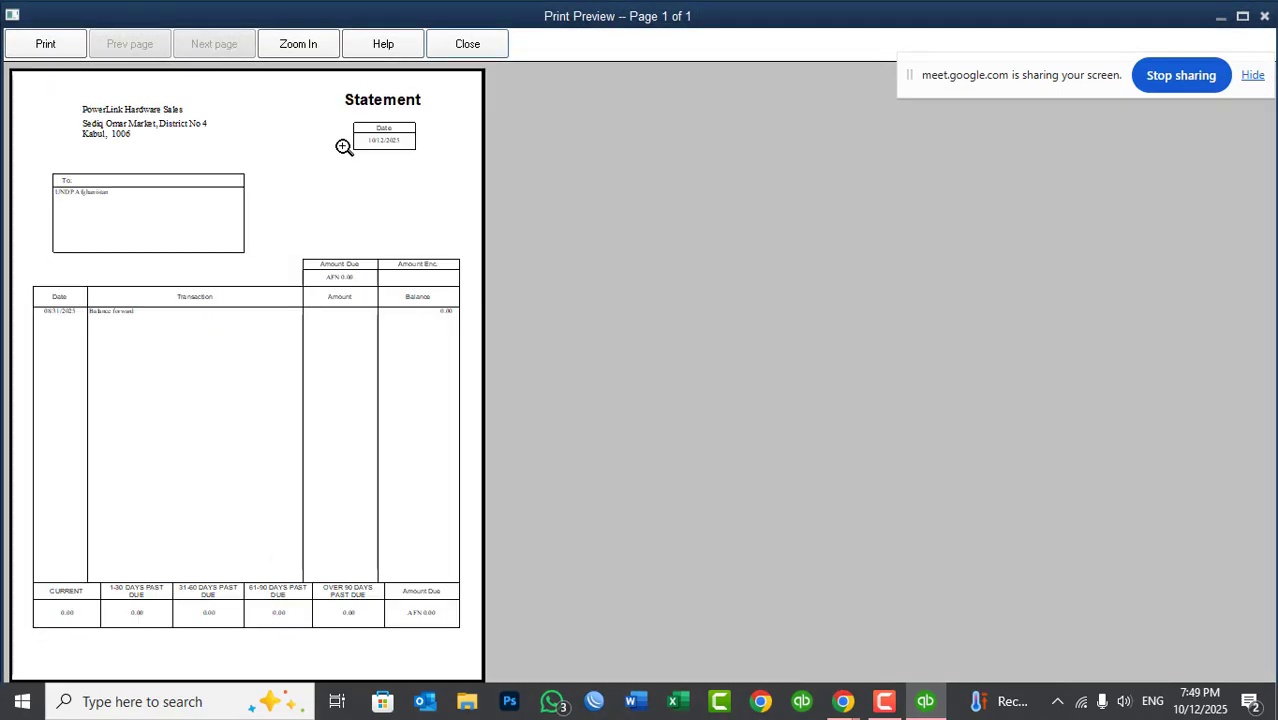
pyautogui.click(456, 64)
pyautogui.click(466, 45)
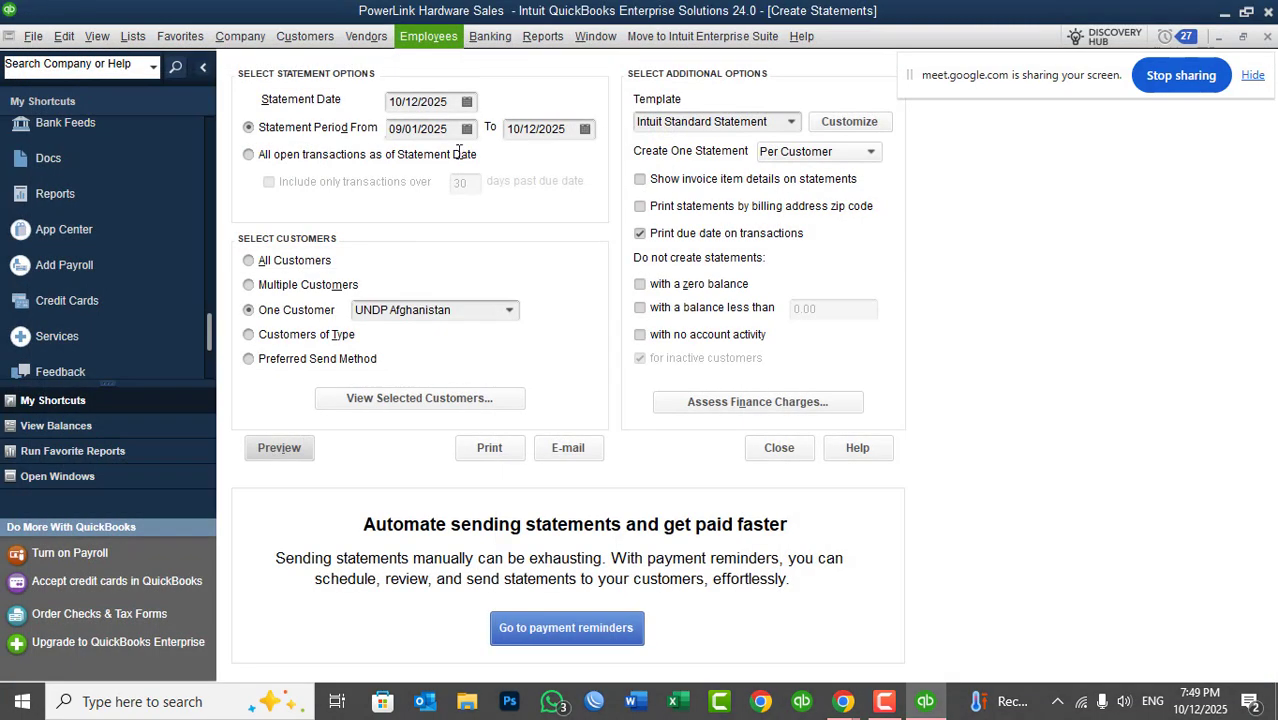
pyautogui.click(792, 452)
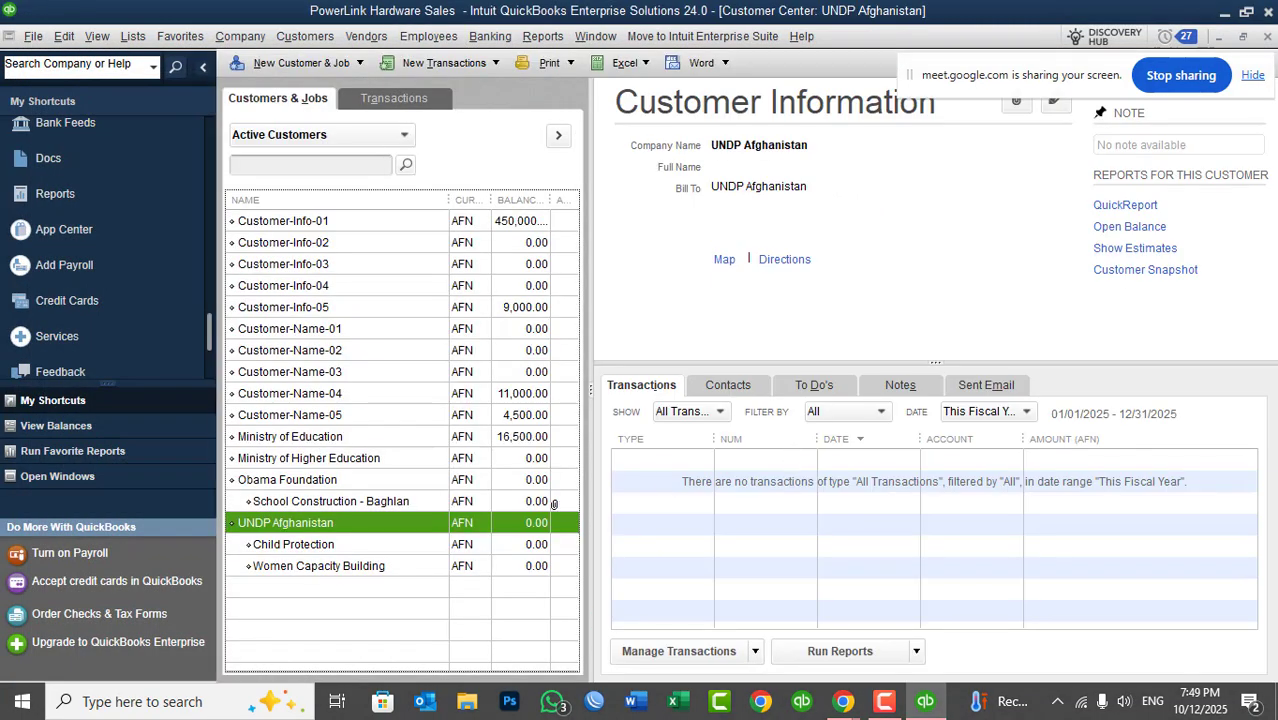
# - Create and save an invoice for UNDP Afghanistan's Child Protection job with the Peachtree service item
pyautogui.click(338, 546)
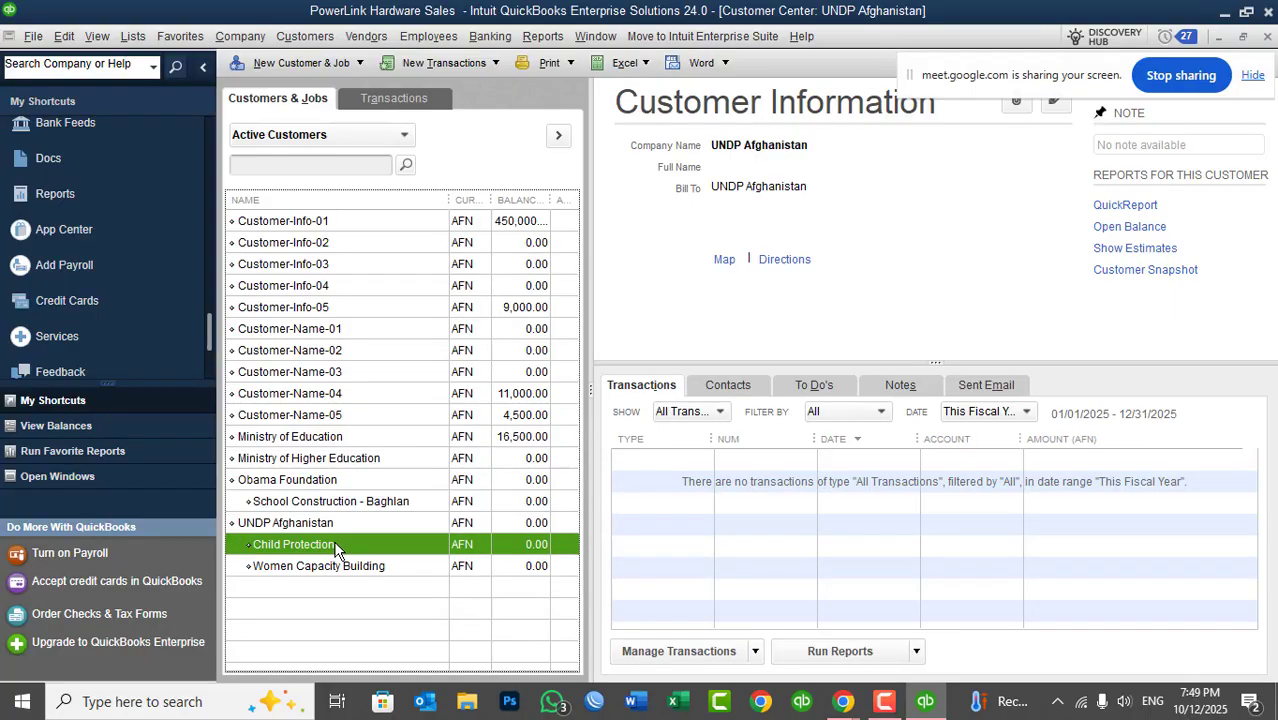
pyautogui.click(338, 566)
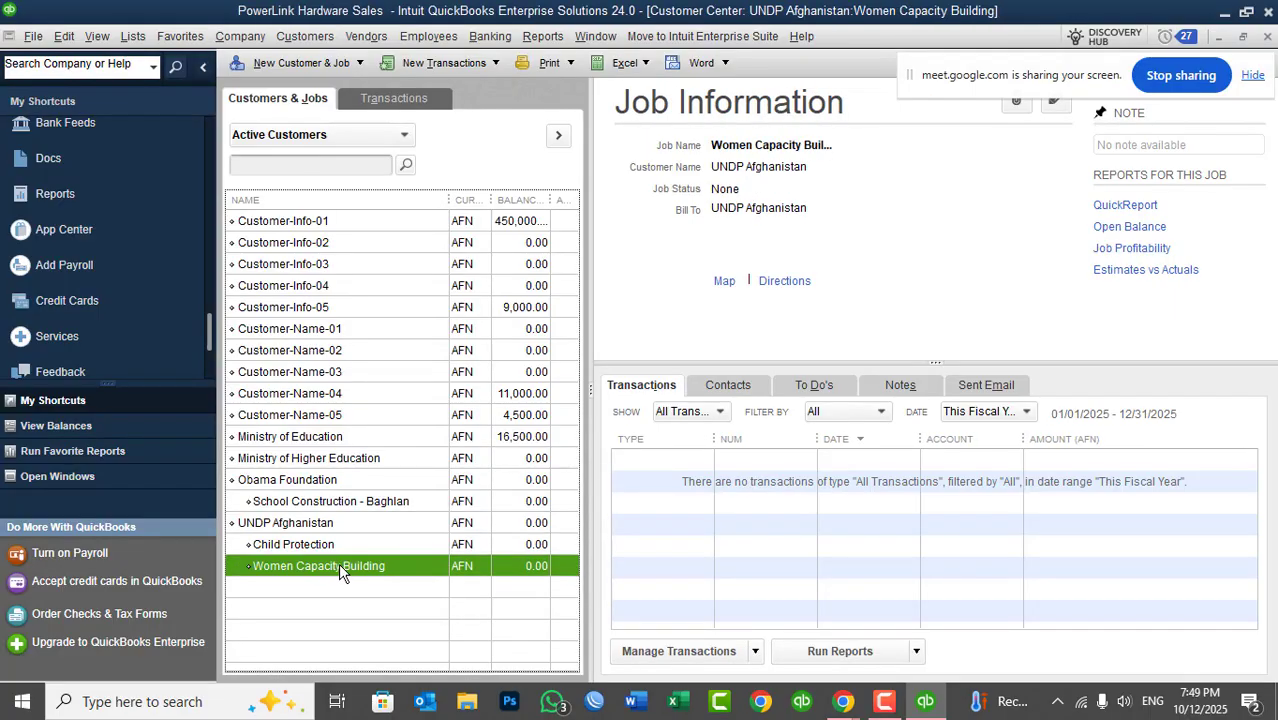
pyautogui.click(297, 543)
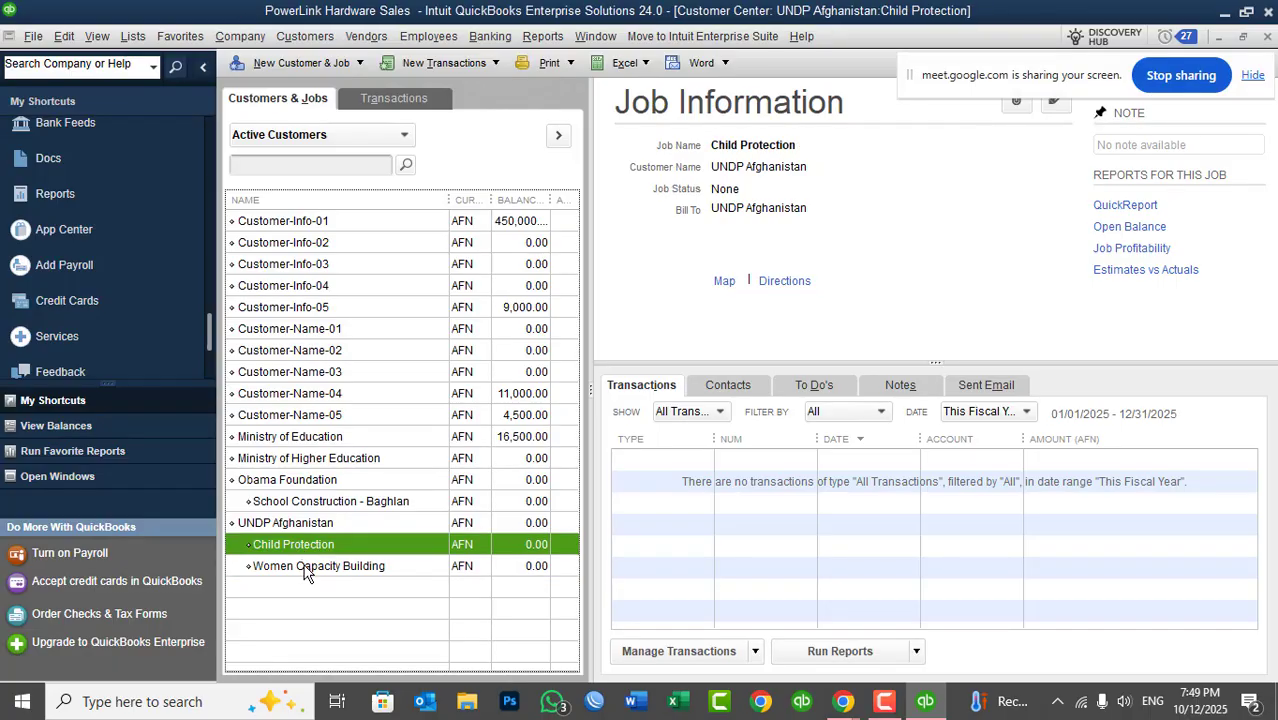
pyautogui.click(305, 568)
pyautogui.click(297, 541)
pyautogui.rightClick(297, 539)
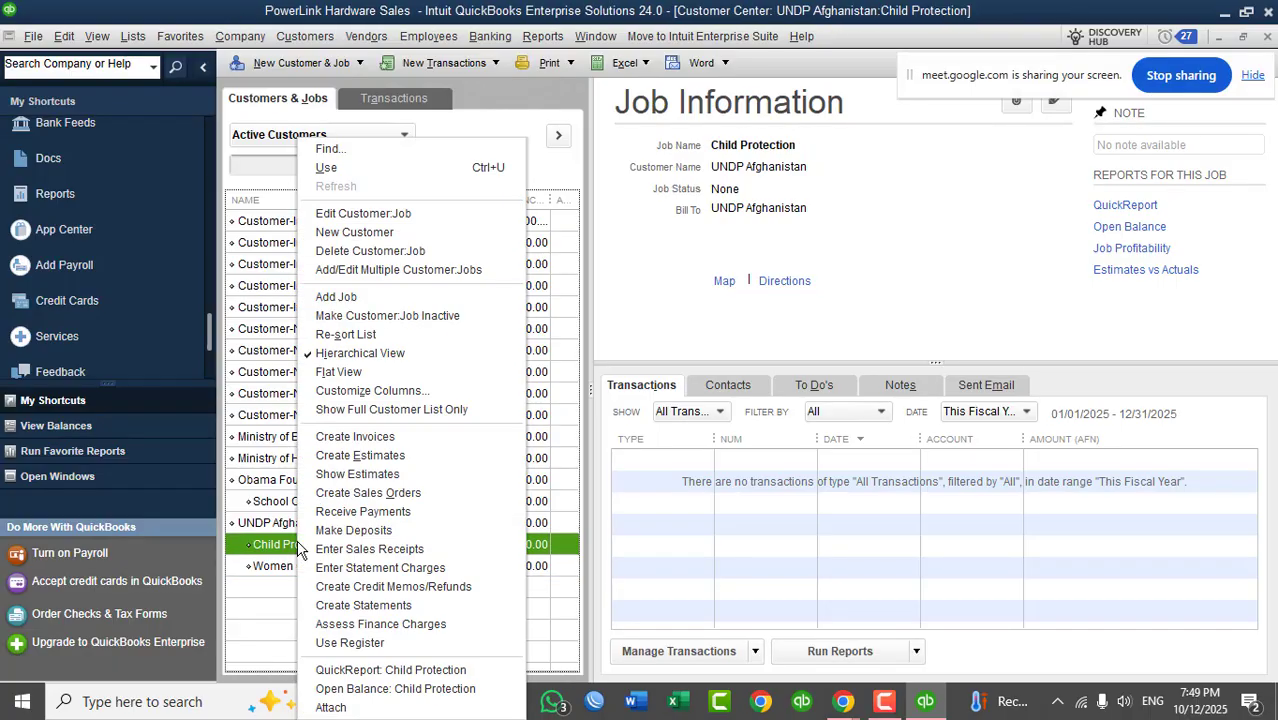
pyautogui.click(365, 438)
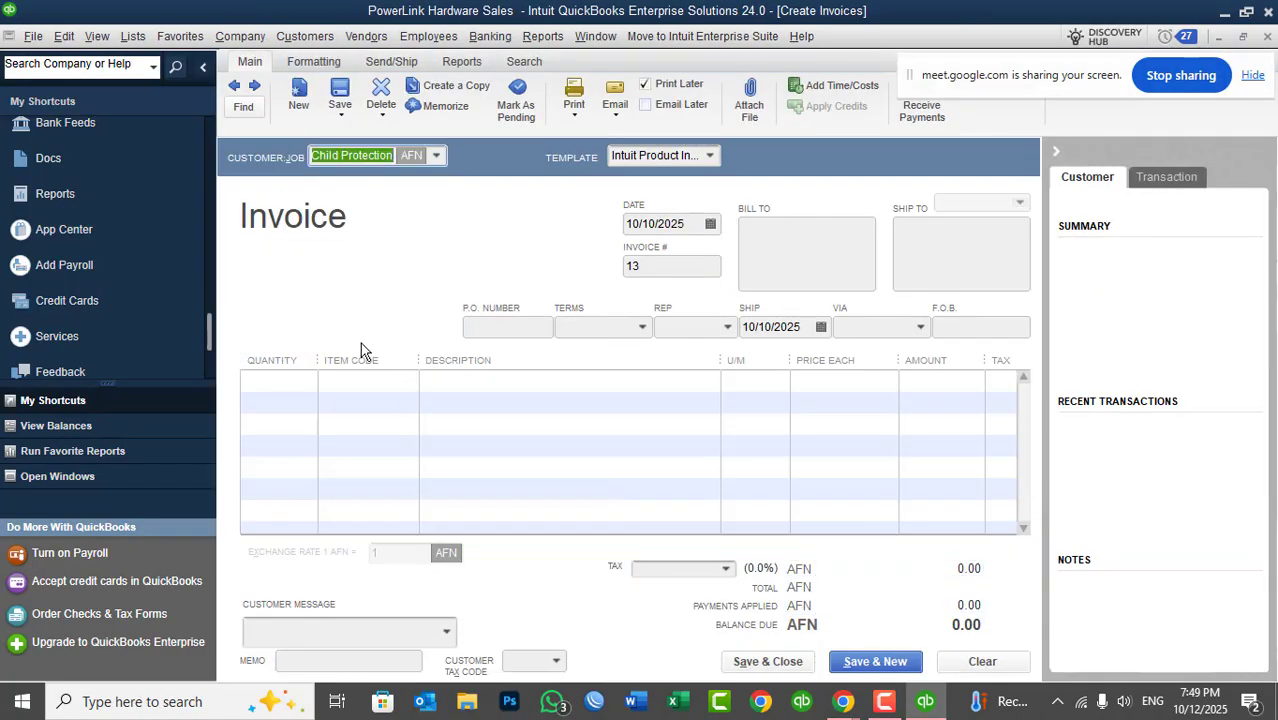
pyautogui.click(404, 377)
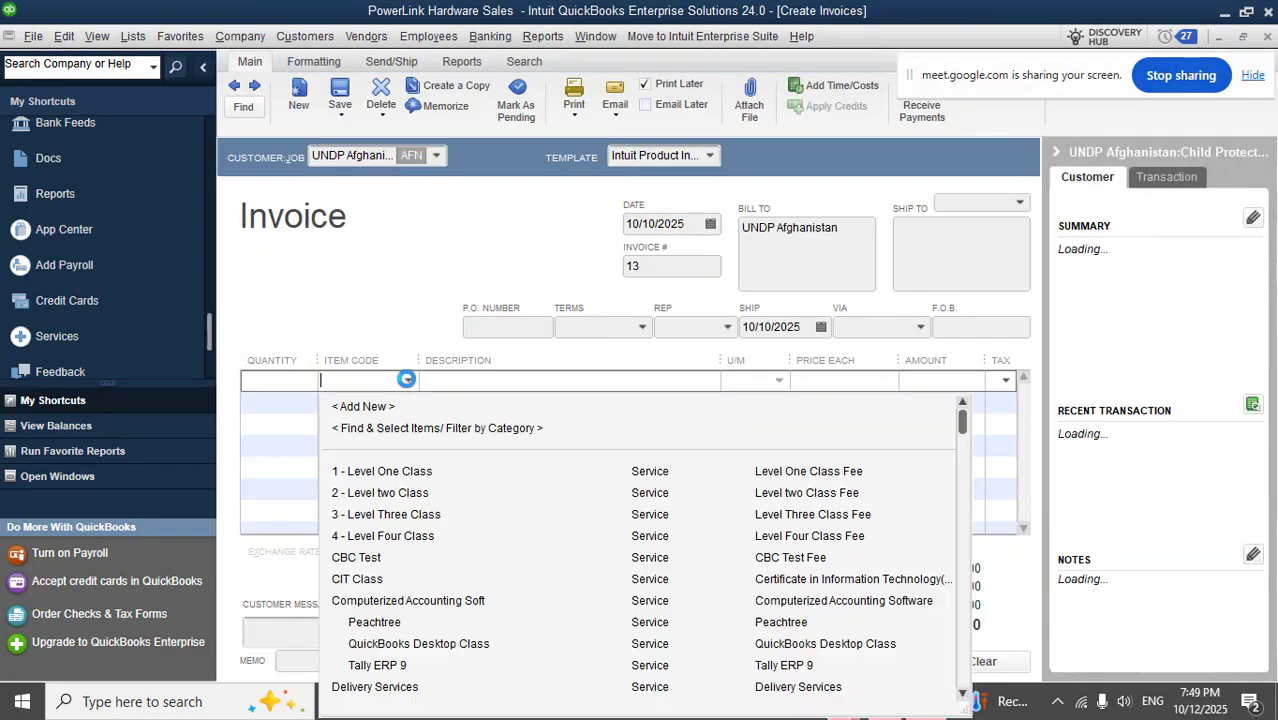
pyautogui.click(375, 622)
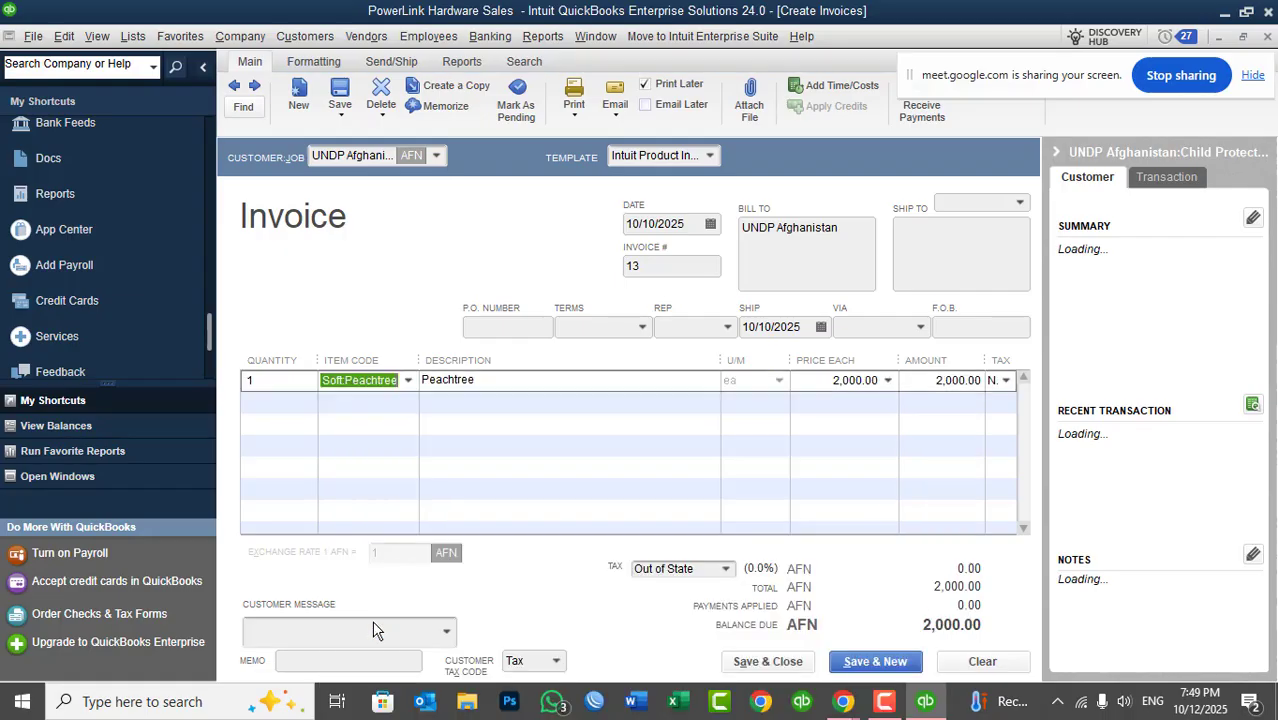
pyautogui.click(756, 660)
pyautogui.click(795, 414)
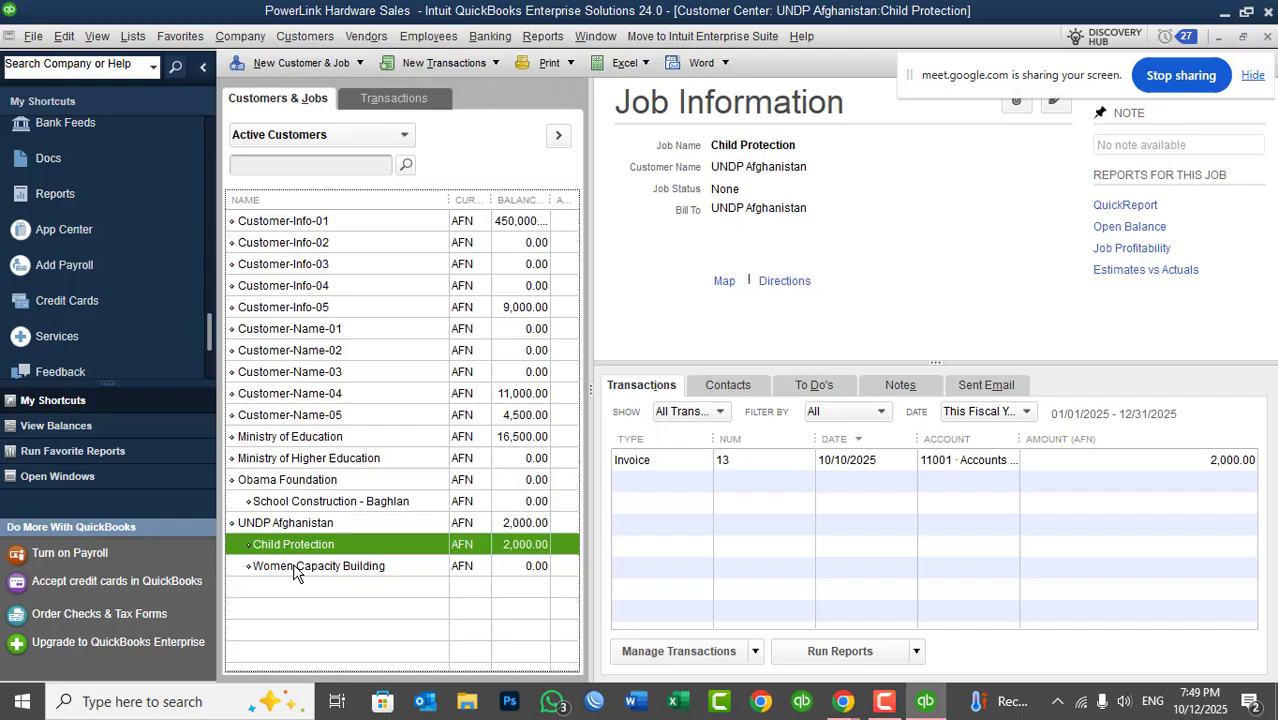
# - Enter and save a sales receipt for the Women Capacity Building job with the QuickBooks Desktop Class item
pyautogui.click(293, 563)
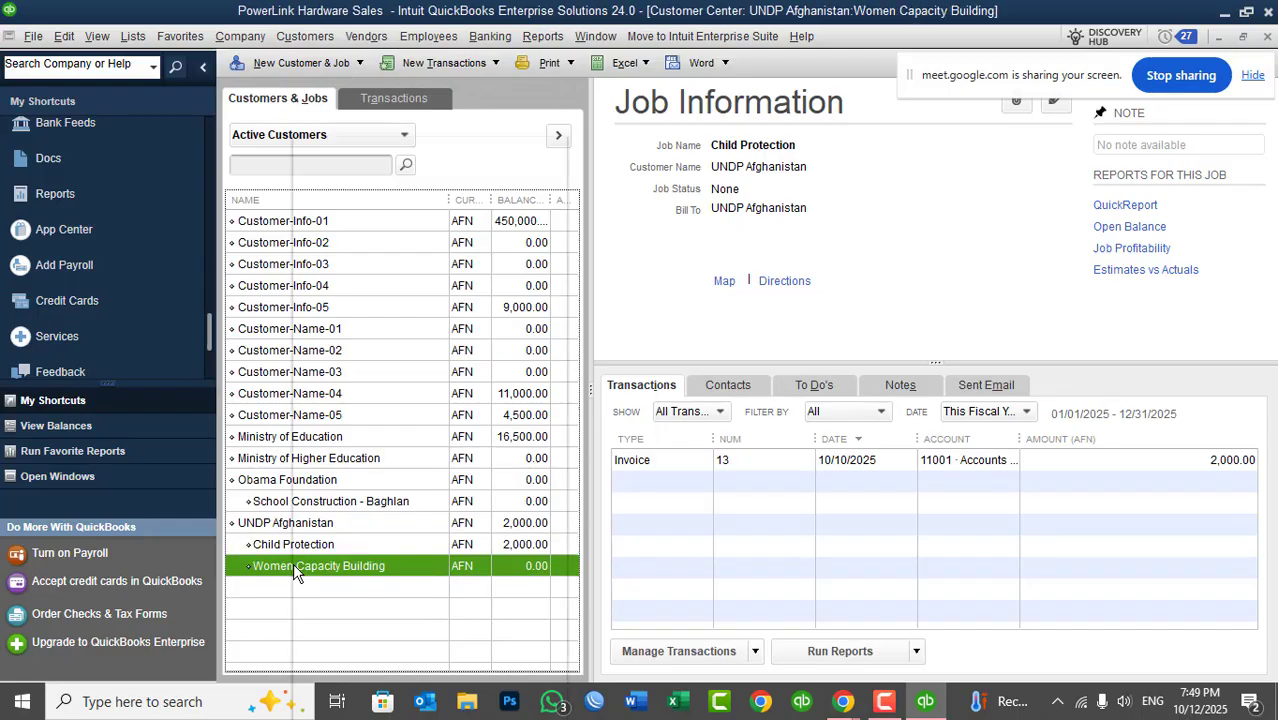
pyautogui.rightClick(293, 563)
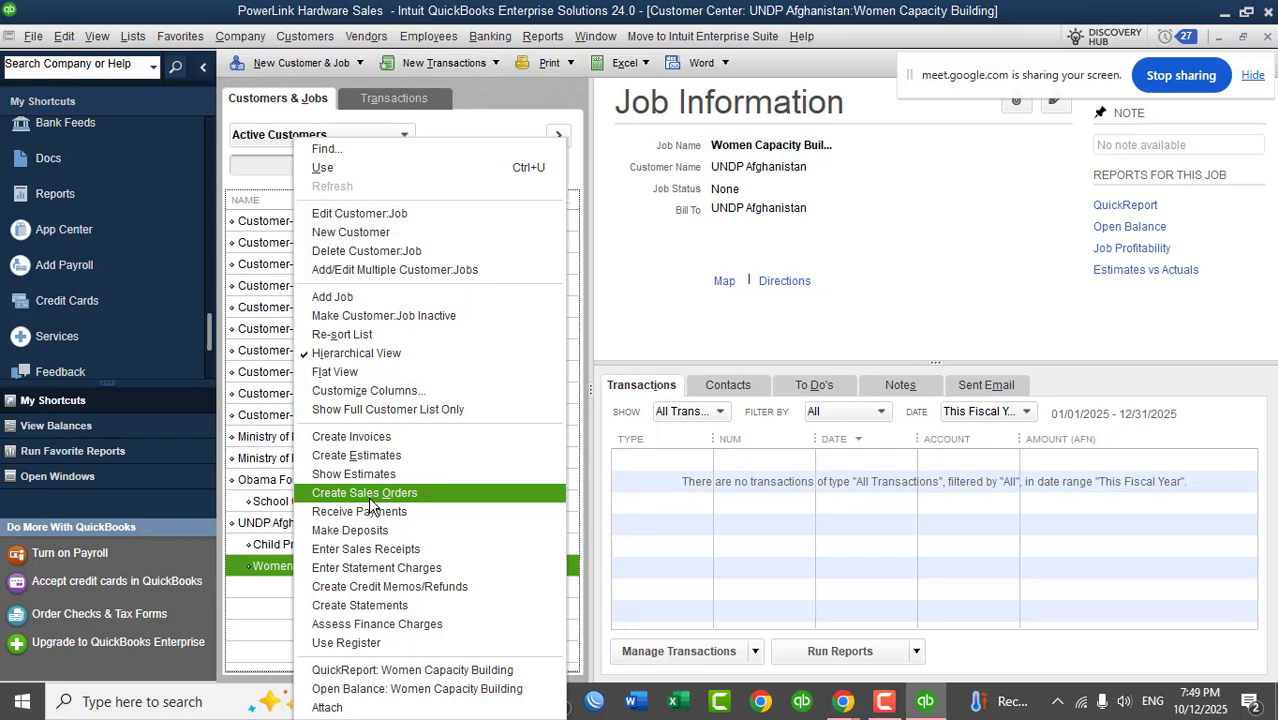
pyautogui.click(374, 550)
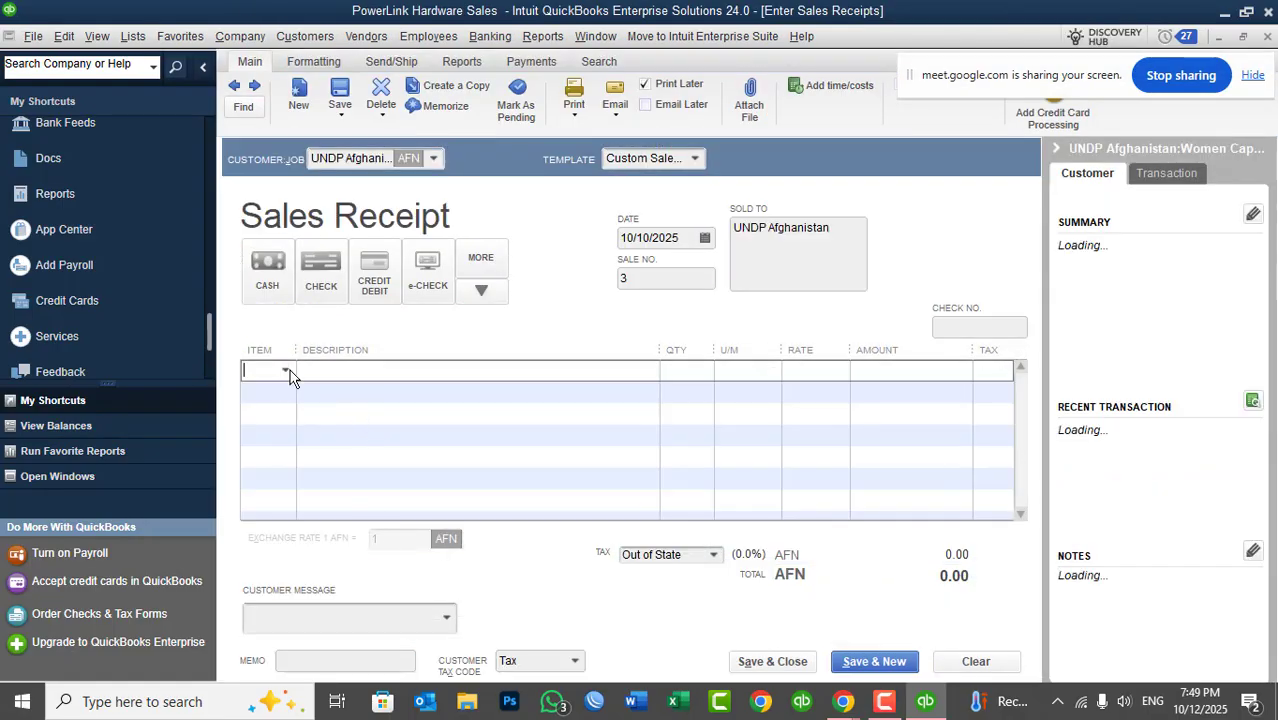
pyautogui.click(340, 630)
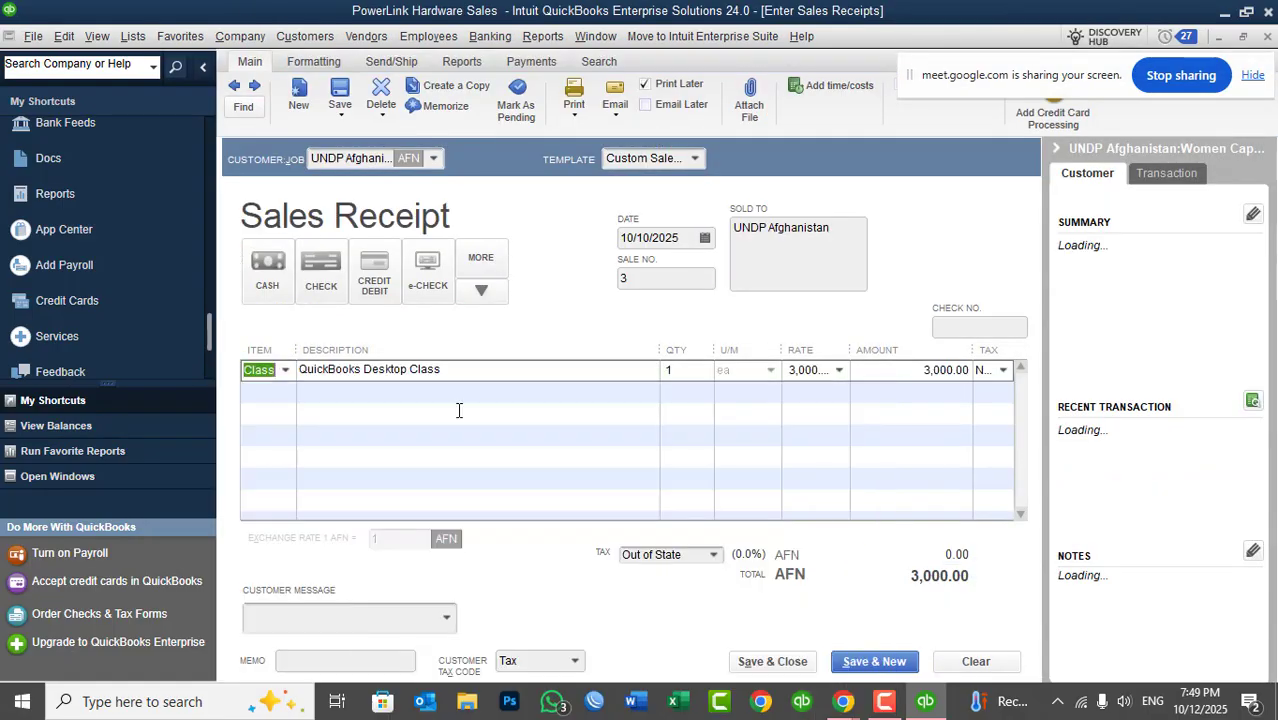
pyautogui.click(754, 661)
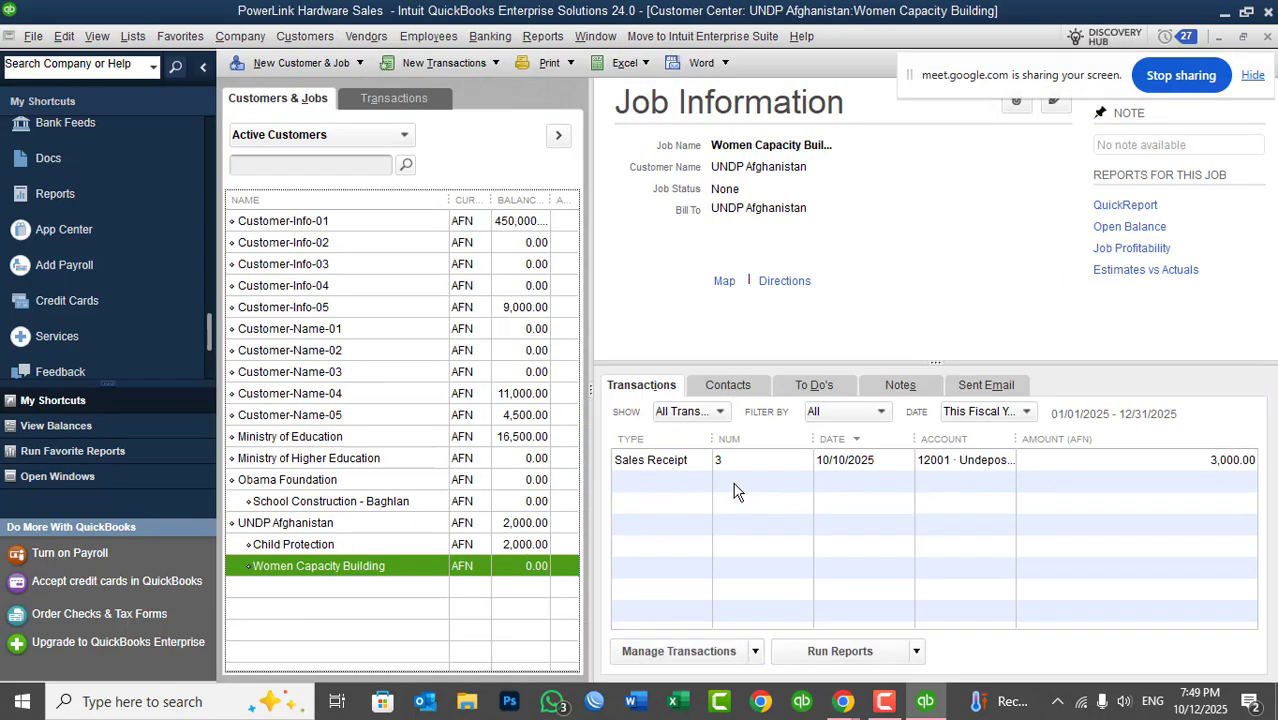
# - Preview a new statement for UNDP Afghanistan and examine how the job's invoice line, aging columns and amount due are presented
pyautogui.rightClick(301, 520)
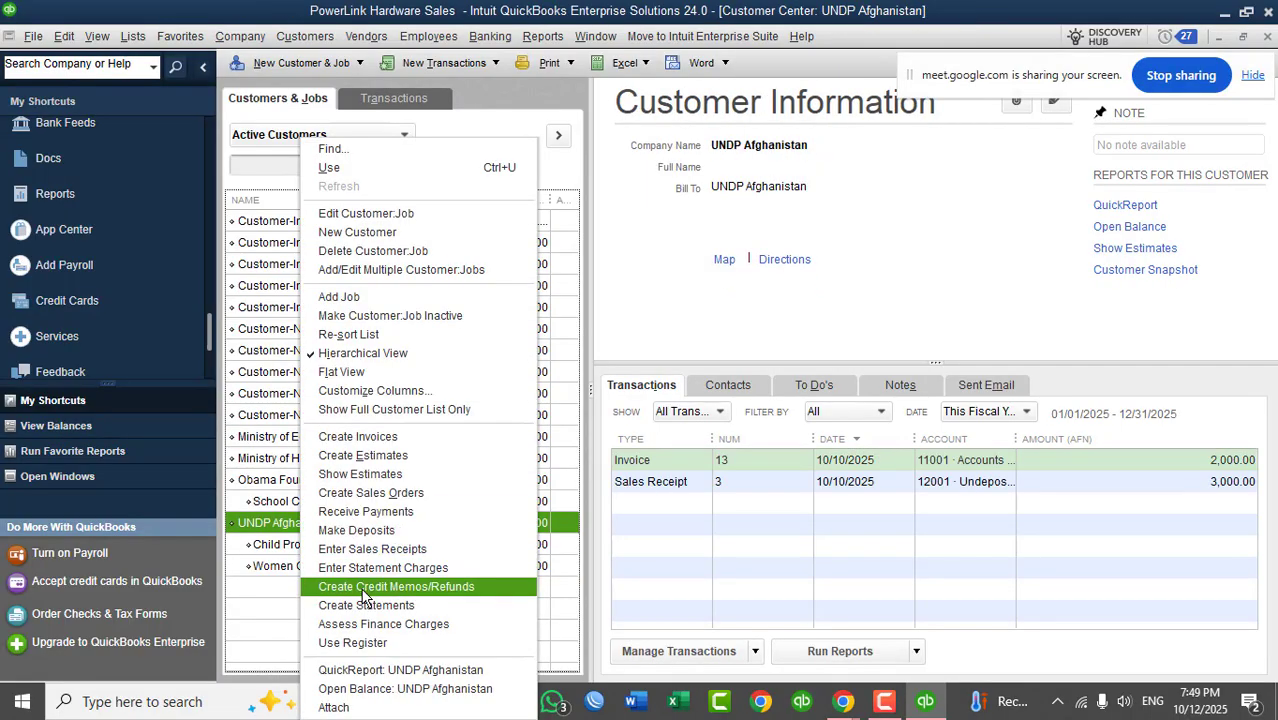
pyautogui.click(367, 606)
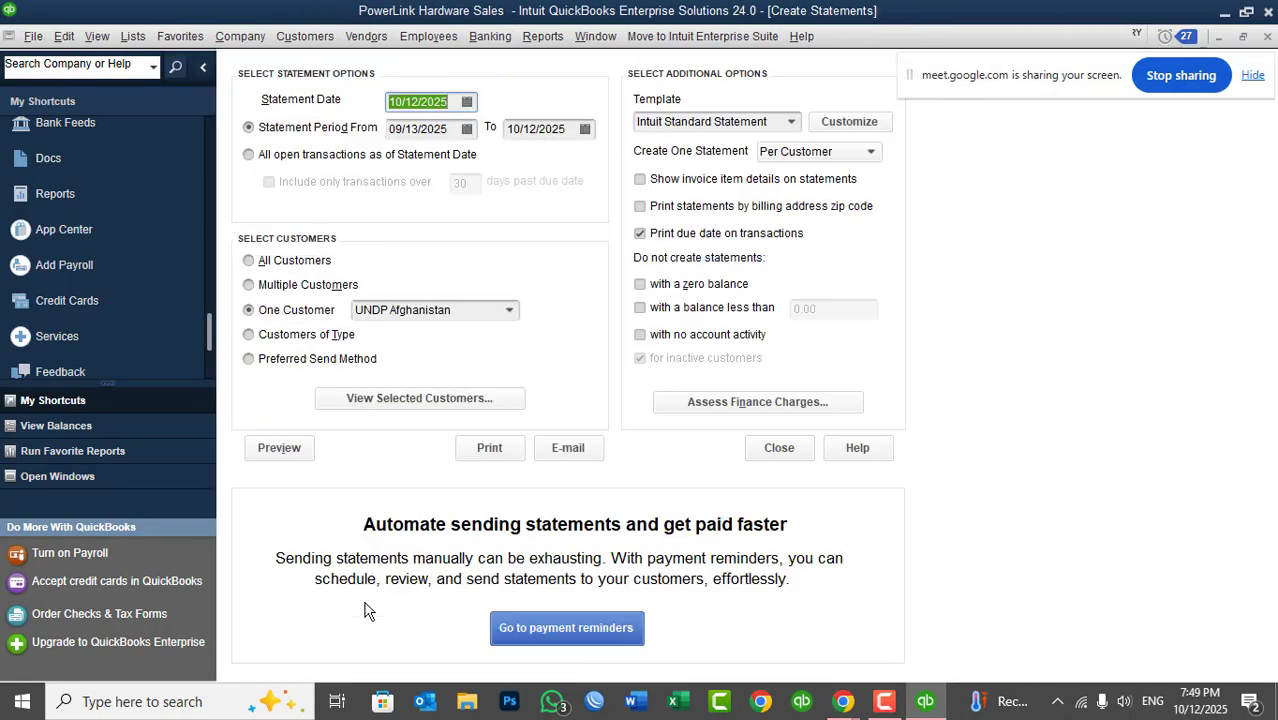
pyautogui.click(280, 448)
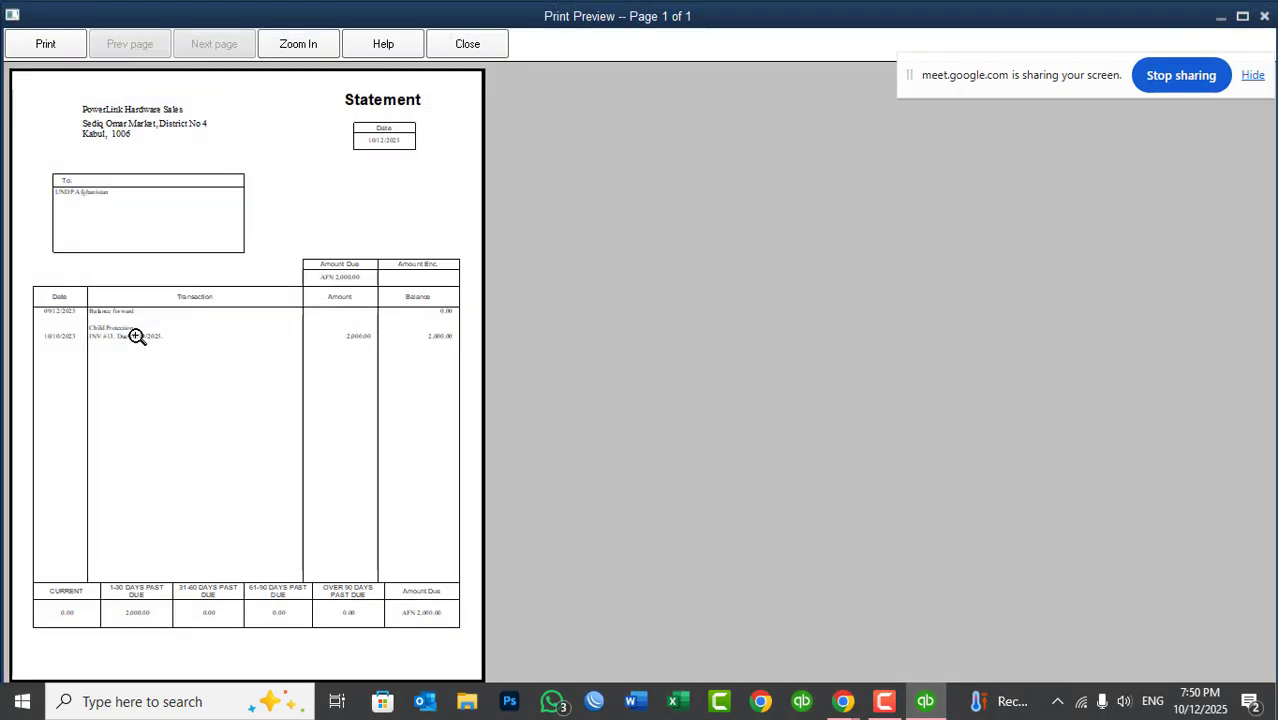
pyautogui.click(128, 334)
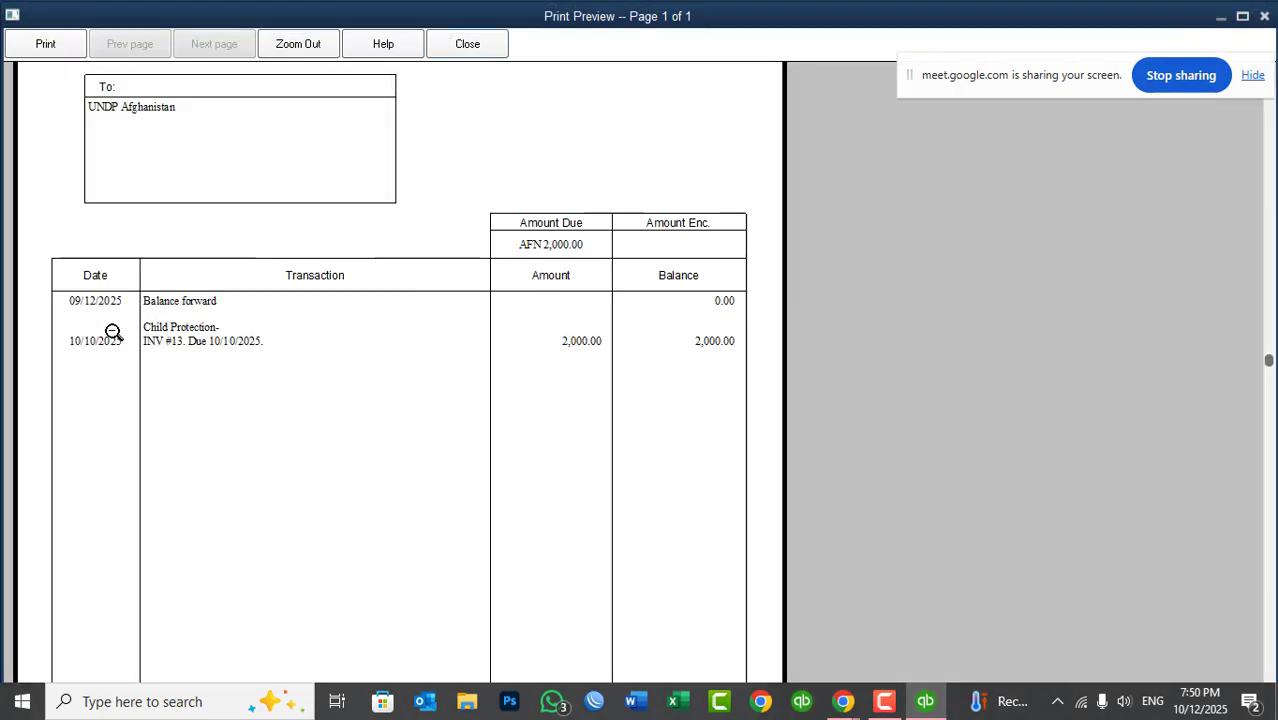
pyautogui.click(113, 332)
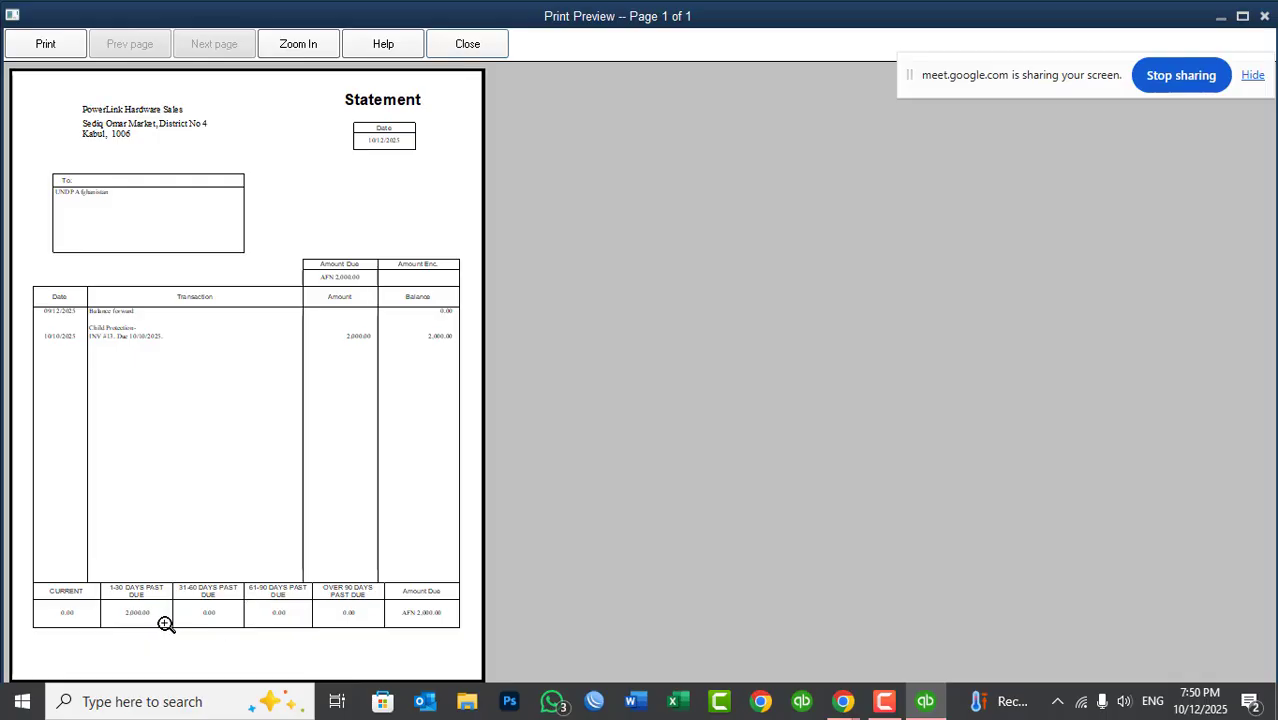
pyautogui.click(410, 625)
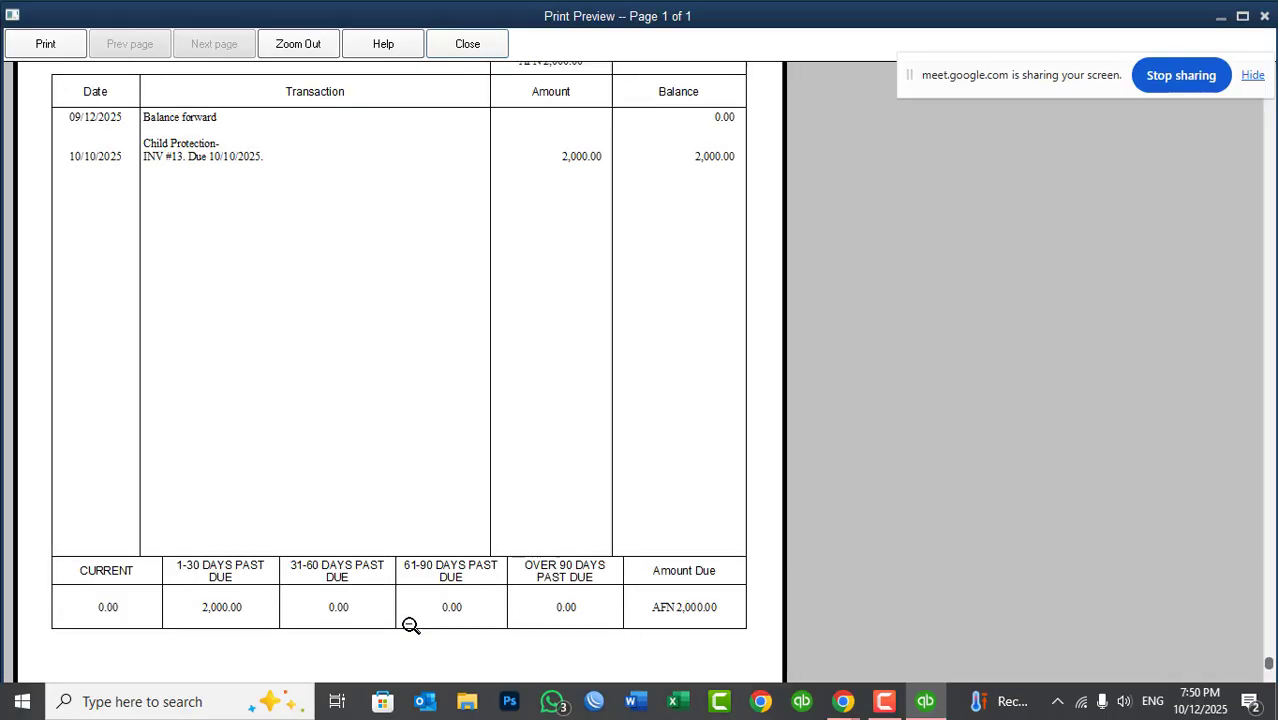
pyautogui.click(410, 625)
pyautogui.click(98, 298)
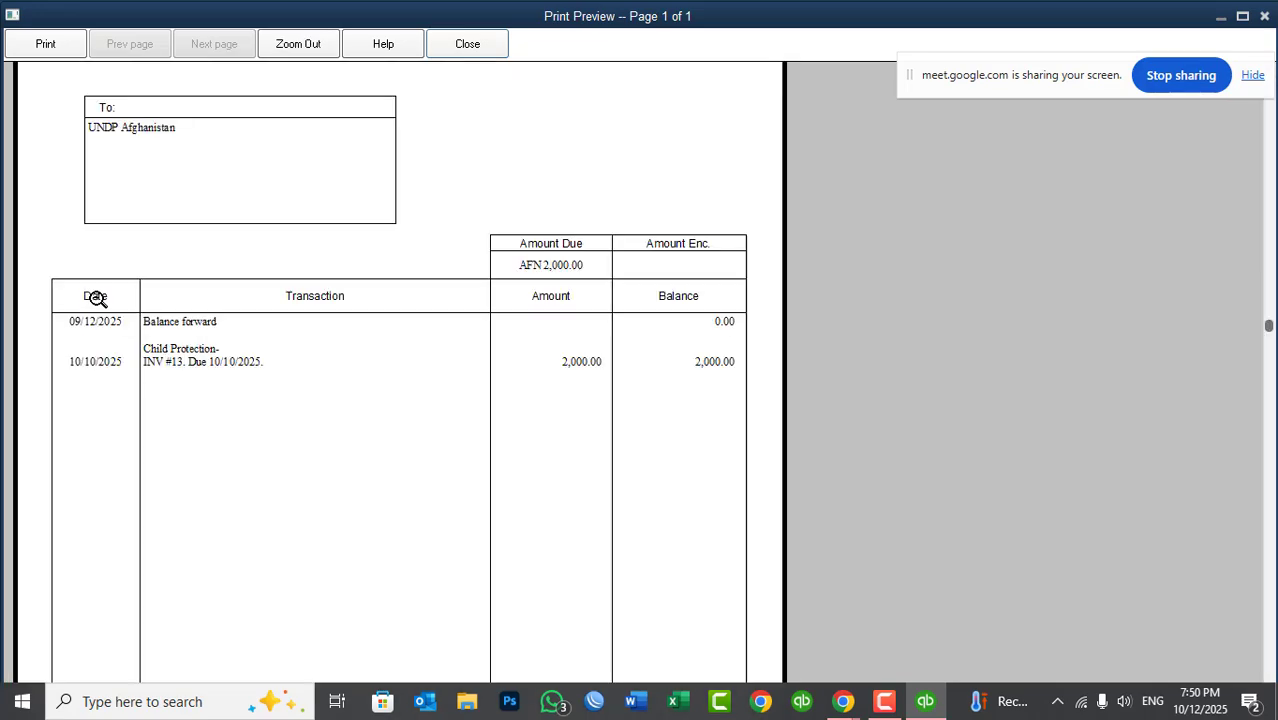
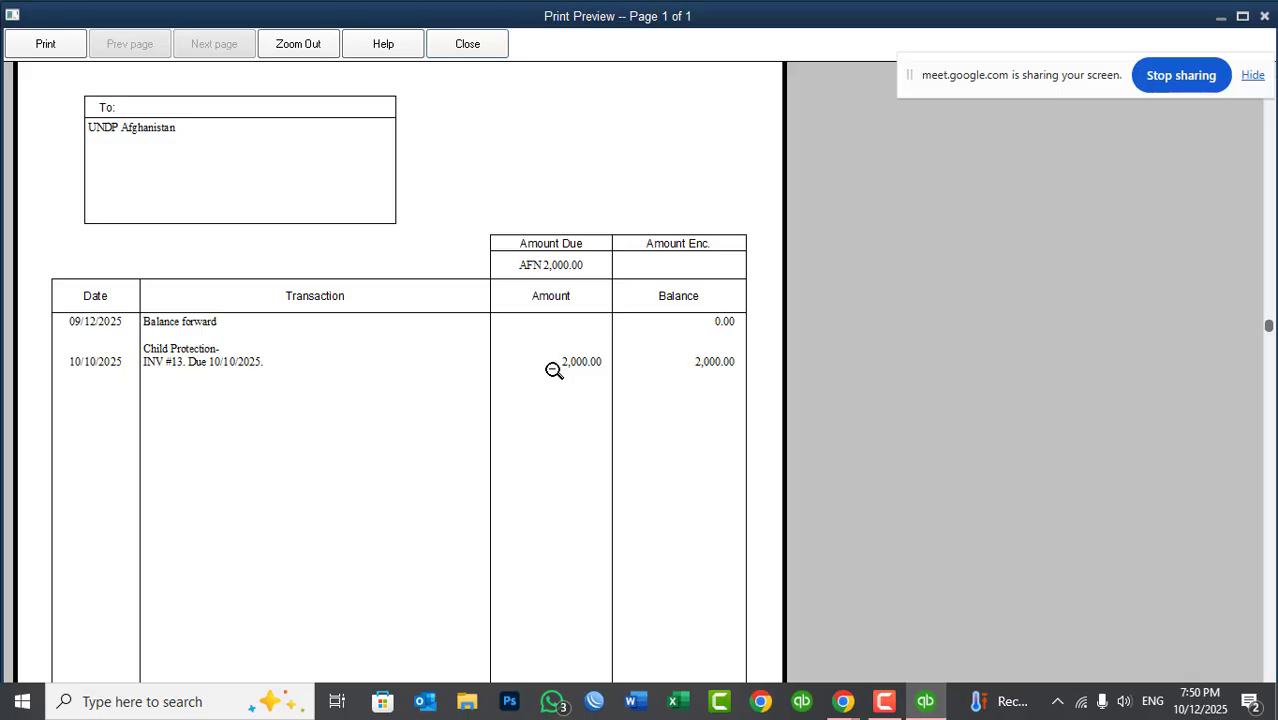
pyautogui.click(554, 371)
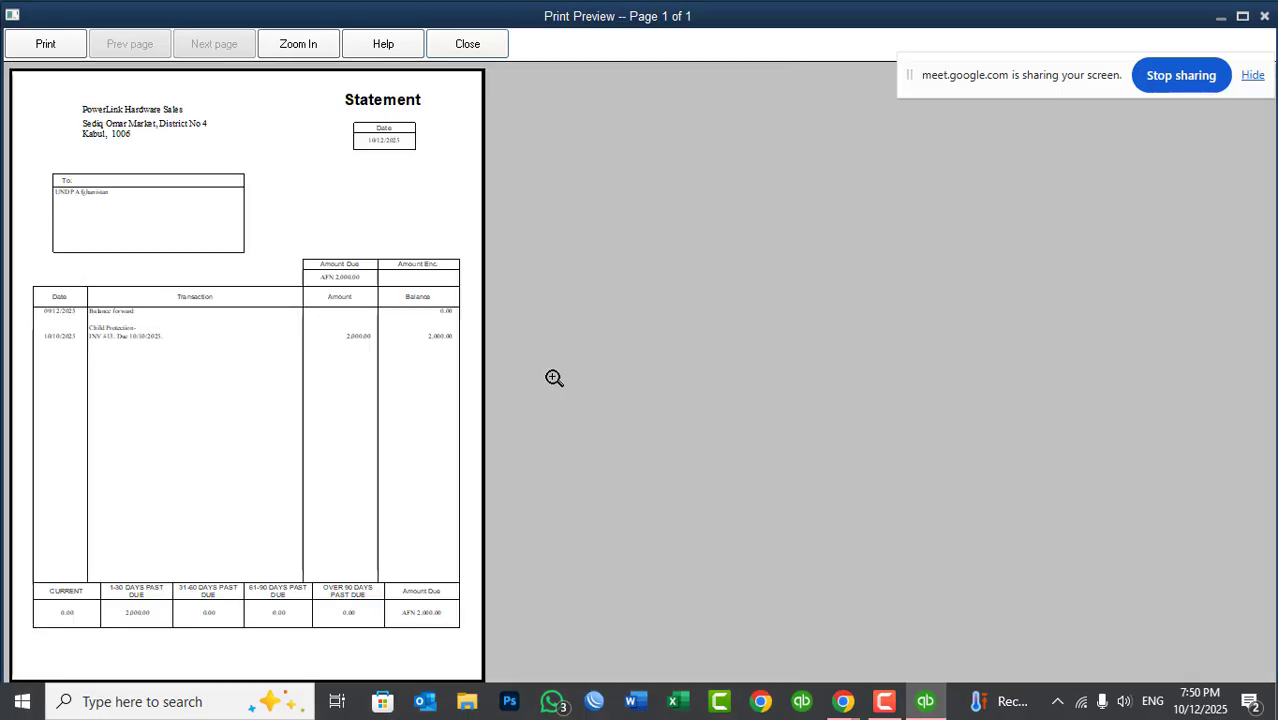
pyautogui.click(445, 45)
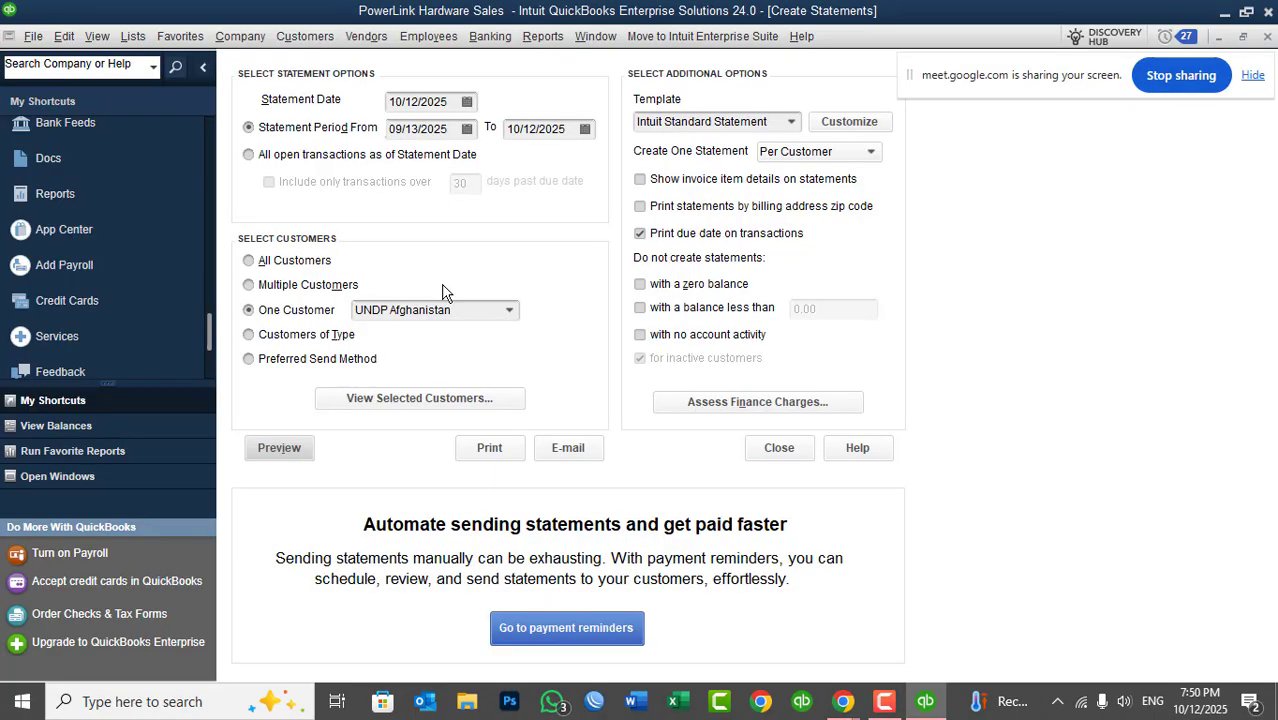
# - Start the UNDP Afghanistan statement period on 09/01/2025, create one statement per job, and preview the statements
pyautogui.click(467, 129)
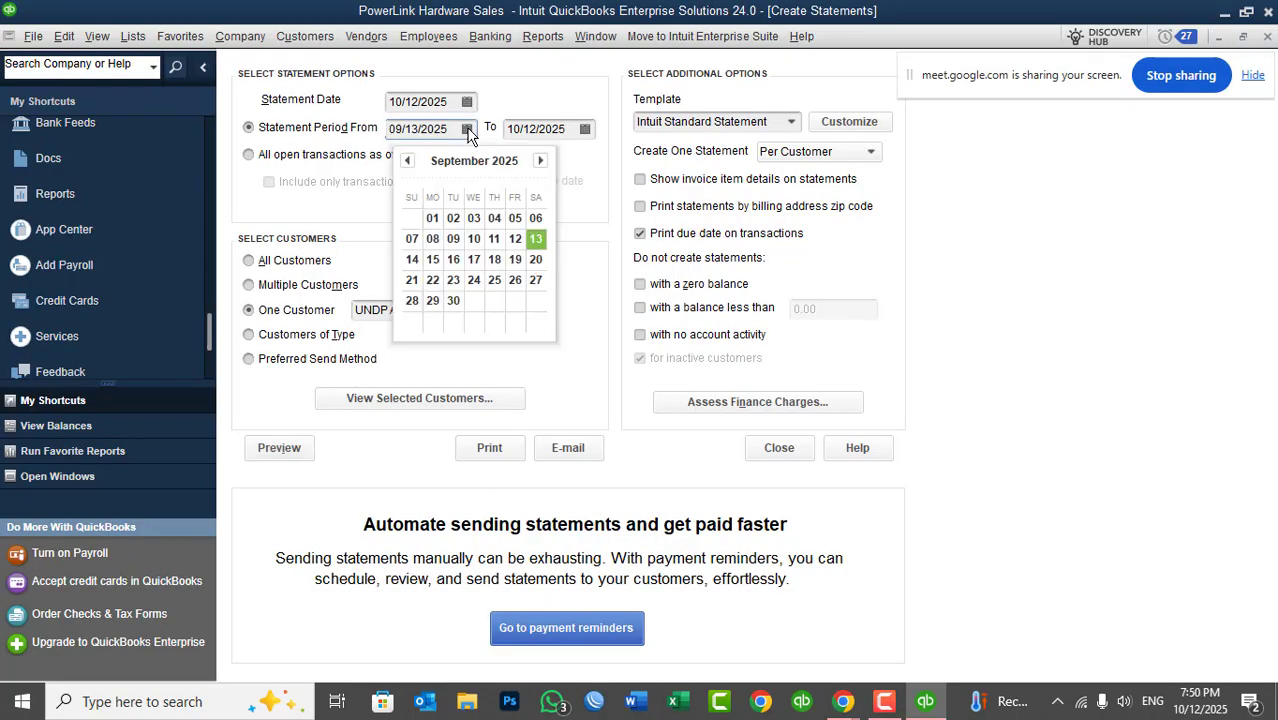
pyautogui.click(433, 219)
pyautogui.click(571, 131)
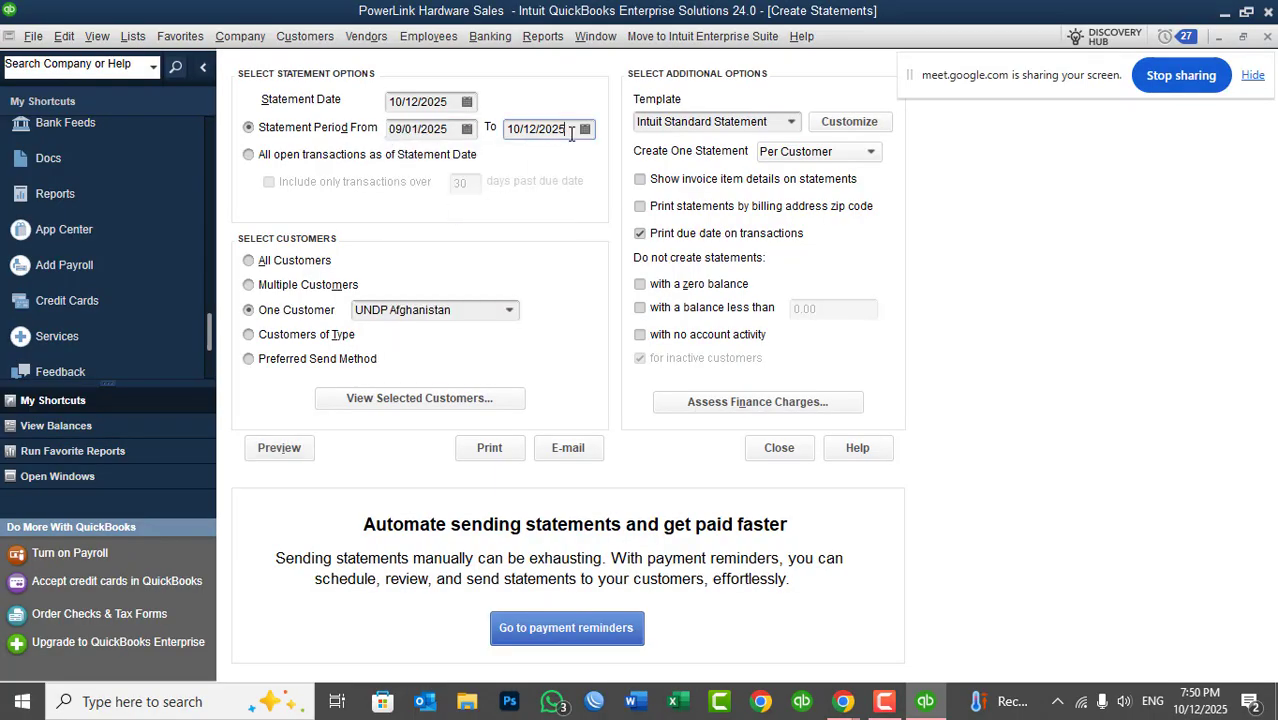
pyautogui.click(805, 155)
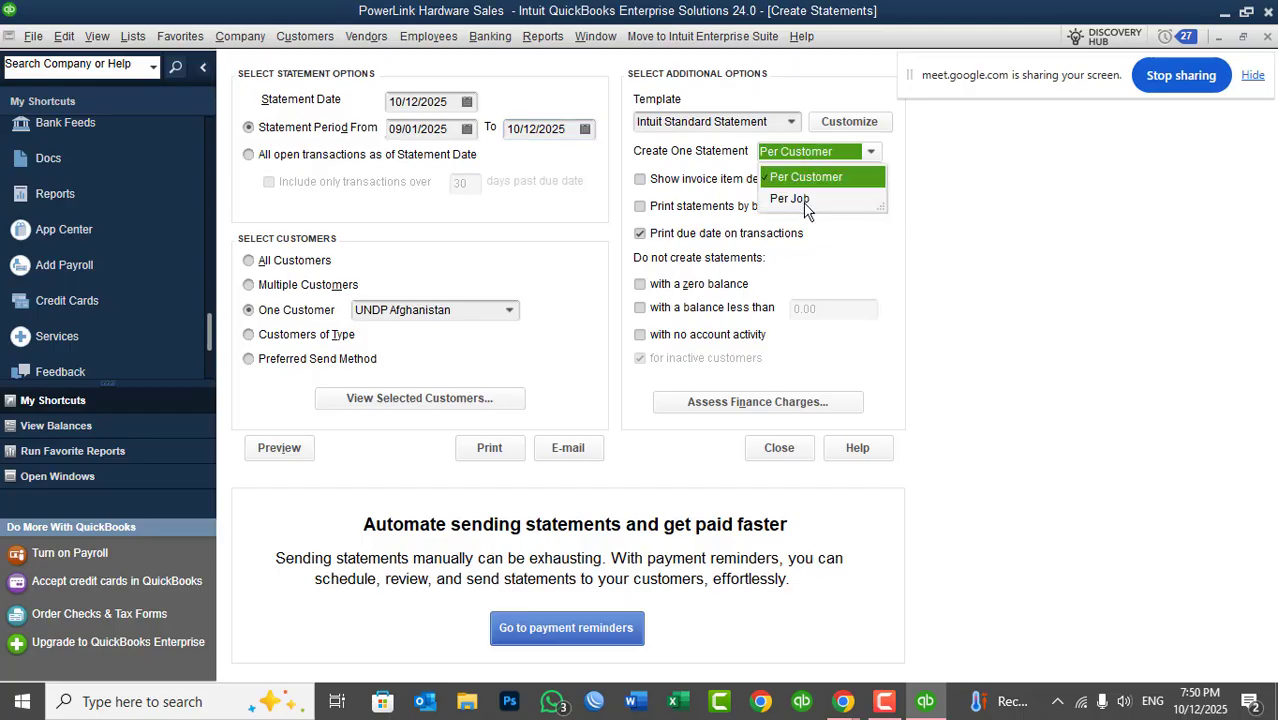
pyautogui.click(795, 199)
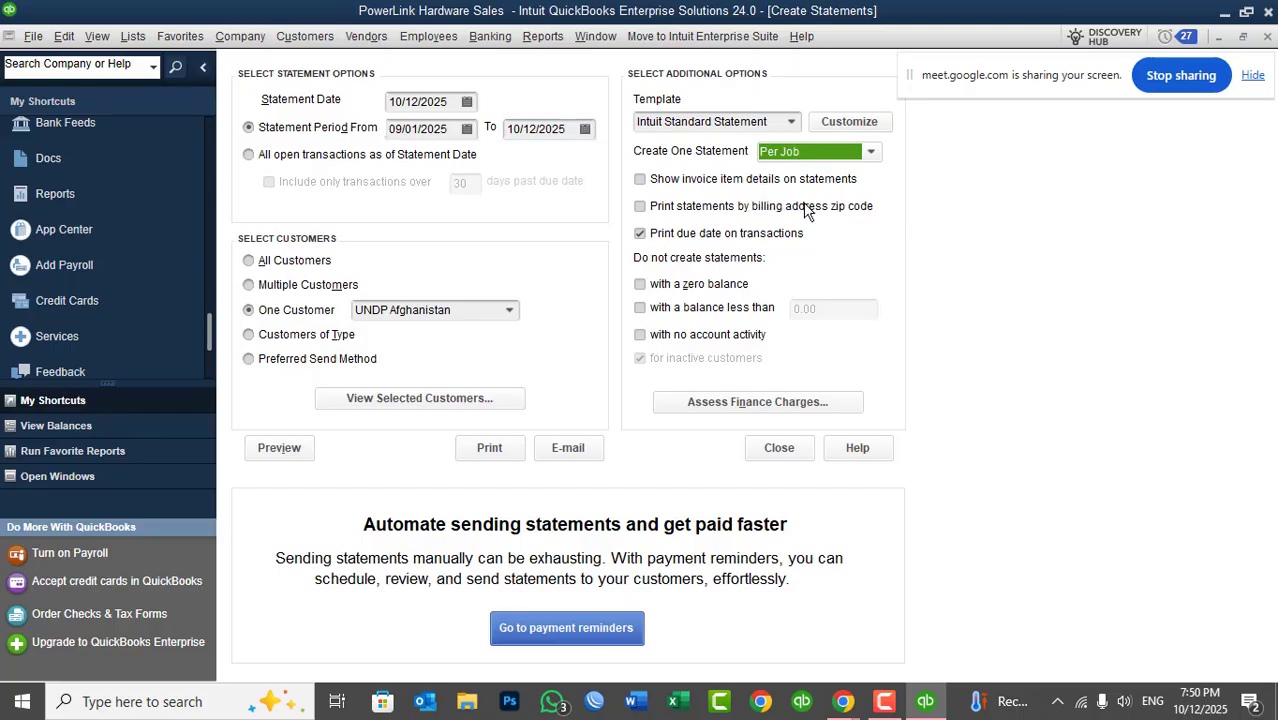
pyautogui.click(276, 450)
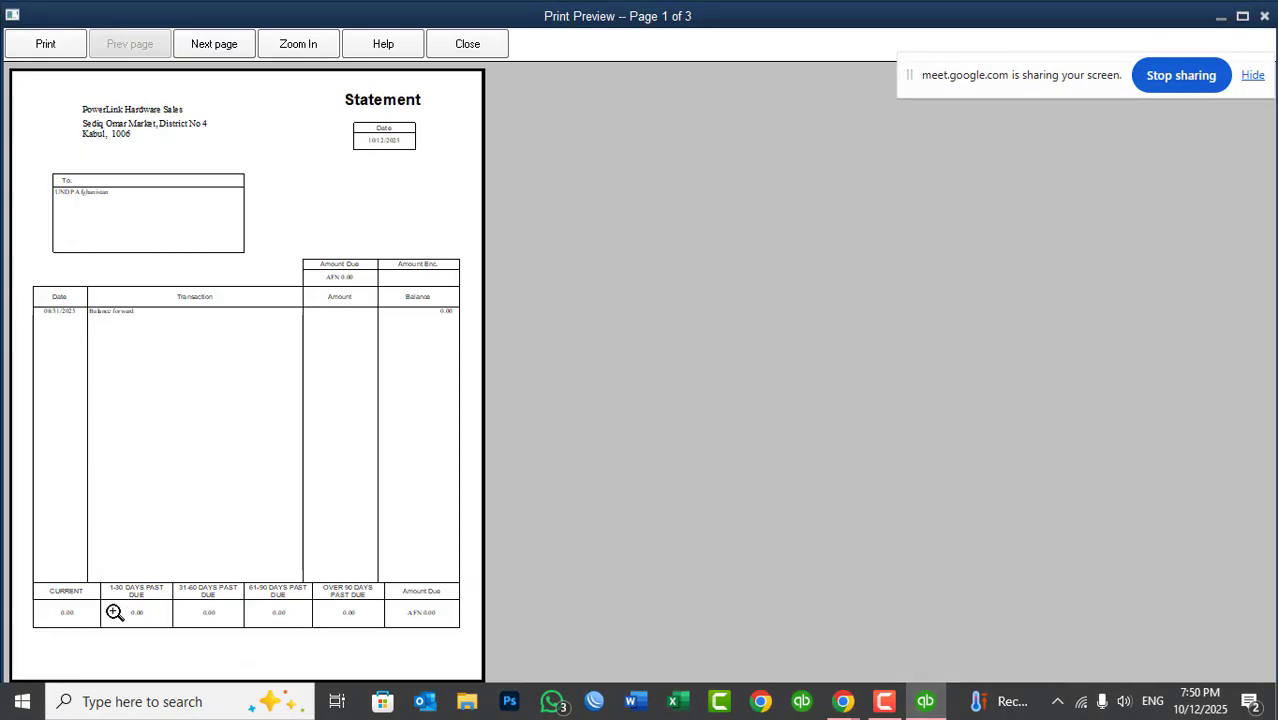
# - Examine the customer and transaction lines on all three pages of the per-job statements and close the preview
pyautogui.click(147, 280)
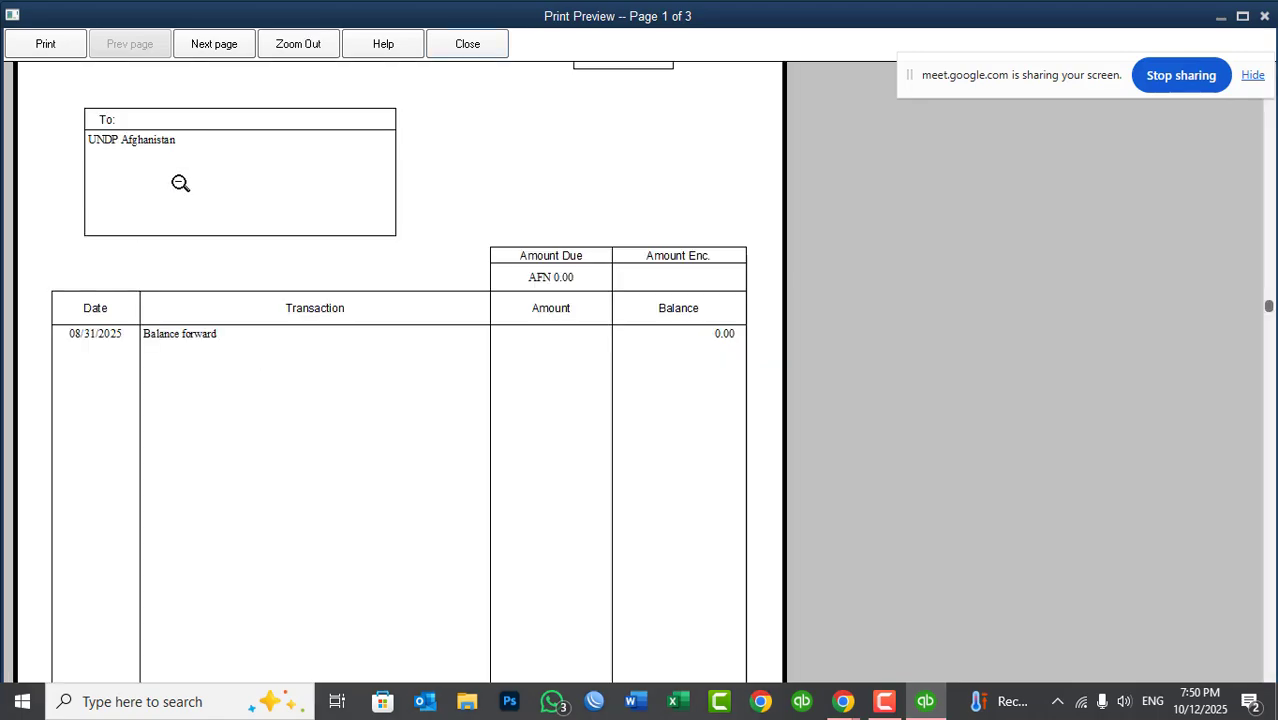
pyautogui.scroll(1, 191, 214)
pyautogui.click(119, 186)
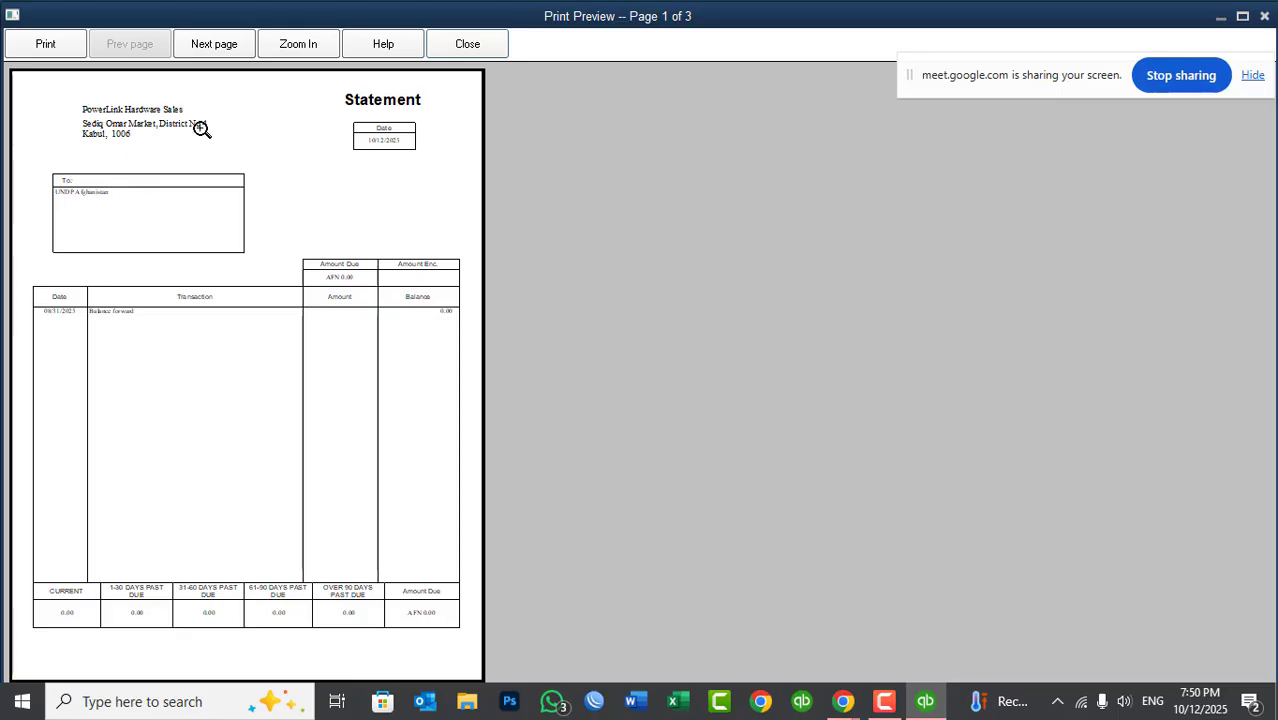
pyautogui.click(234, 51)
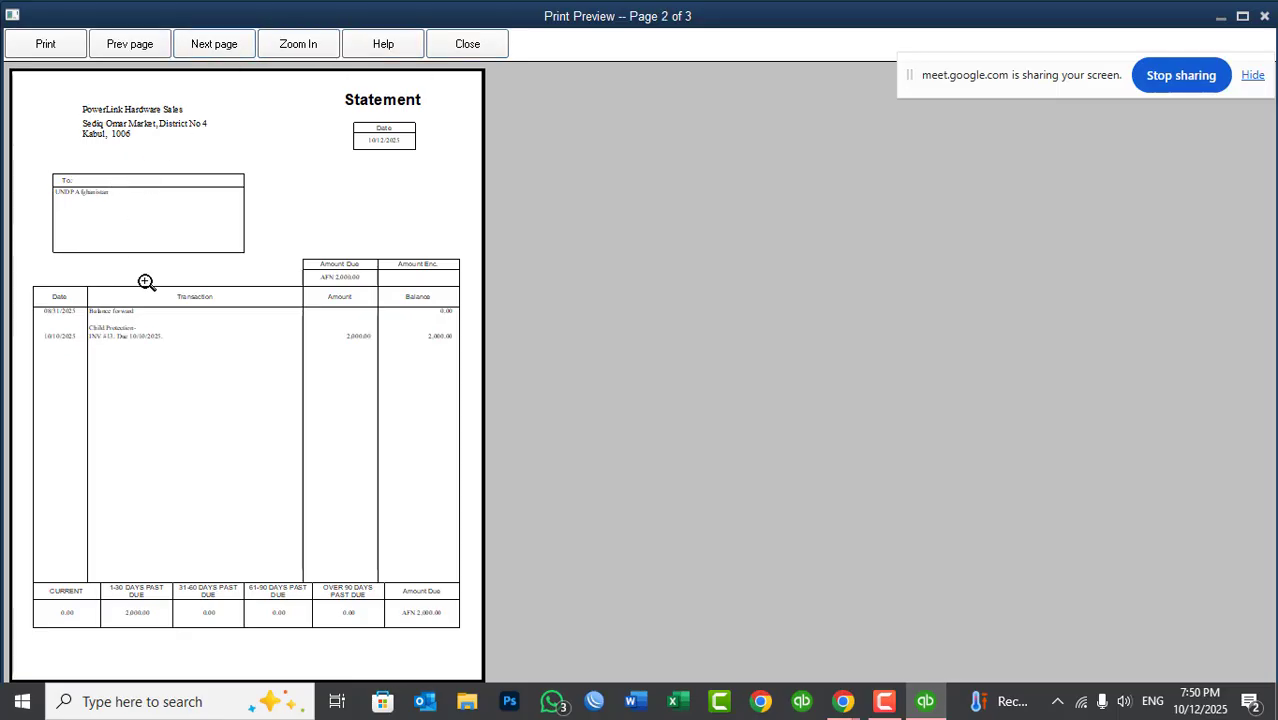
pyautogui.click(99, 318)
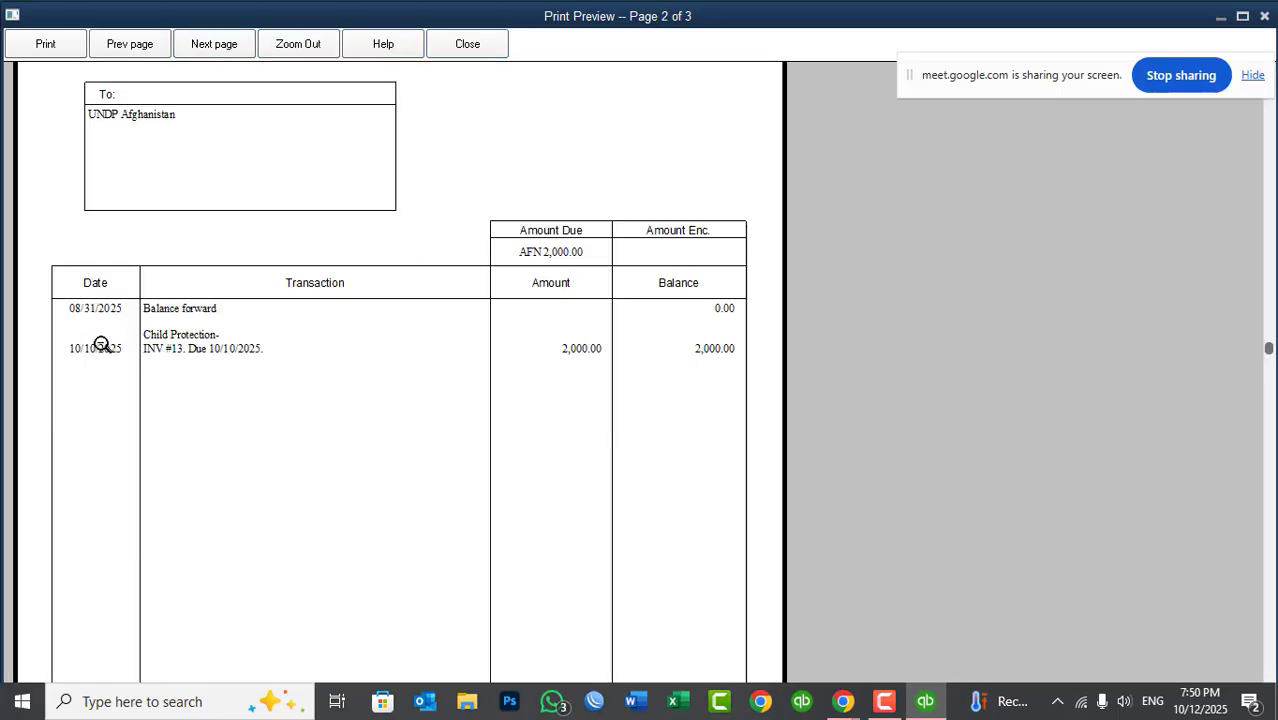
pyautogui.click(159, 338)
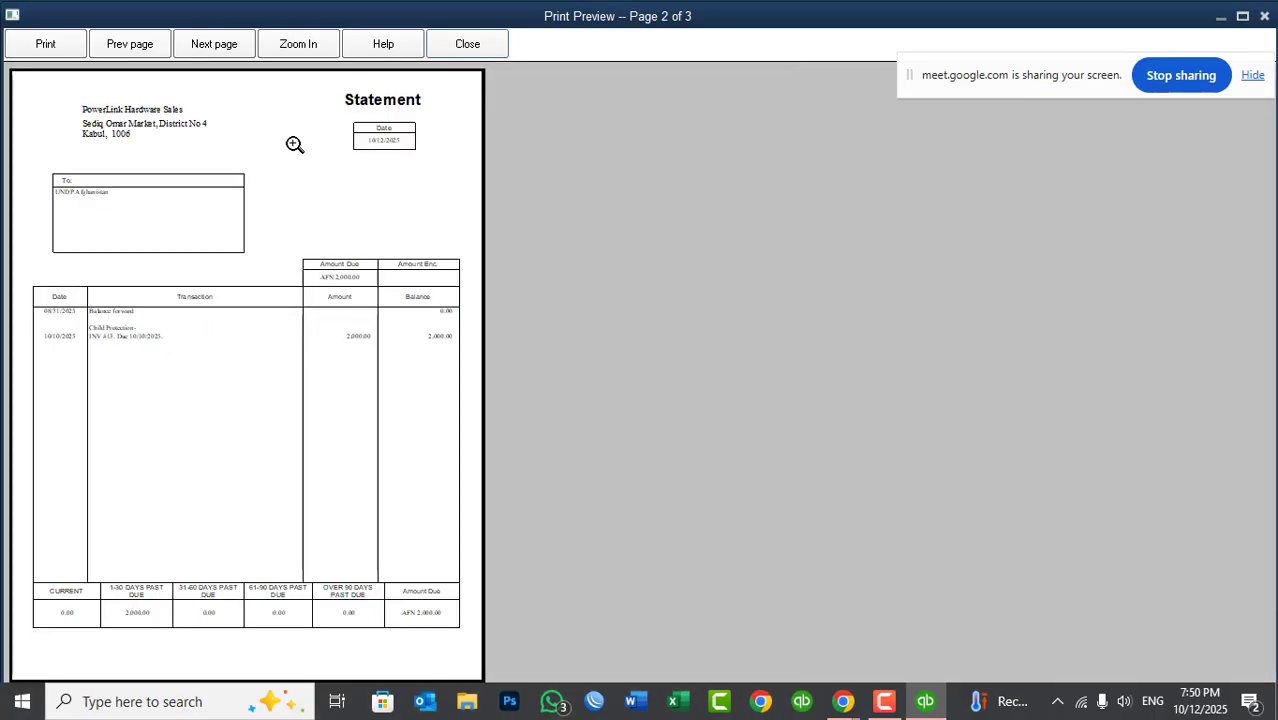
pyautogui.click(214, 44)
pyautogui.click(127, 314)
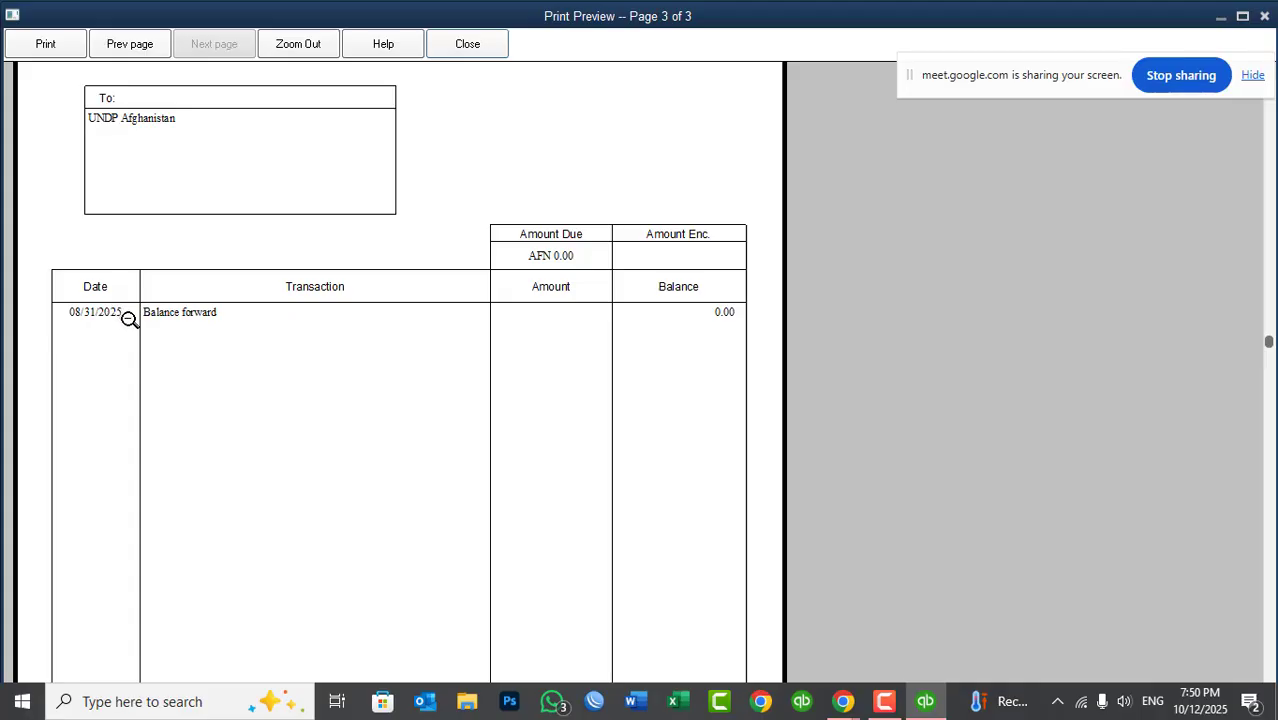
pyautogui.click(129, 318)
pyautogui.click(467, 43)
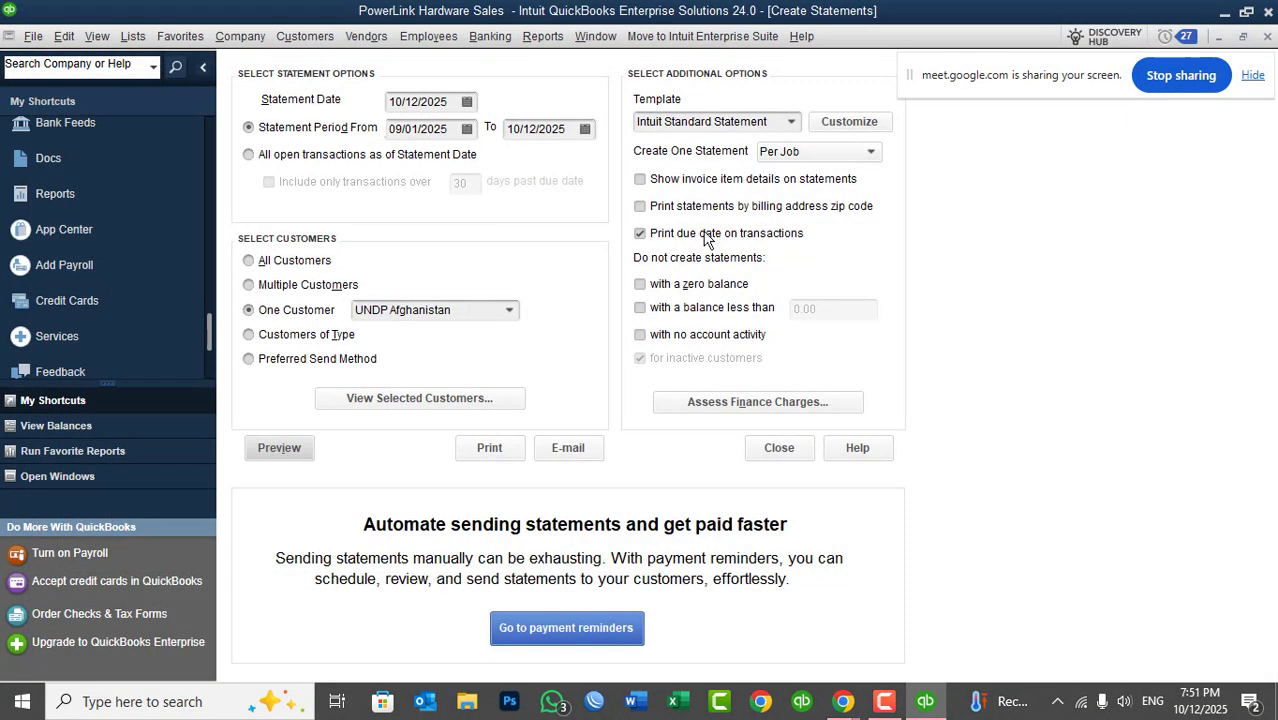
# - Switch the UNDP Afghanistan statement back to one per customer, preview it, and close the preview
pyautogui.click(845, 156)
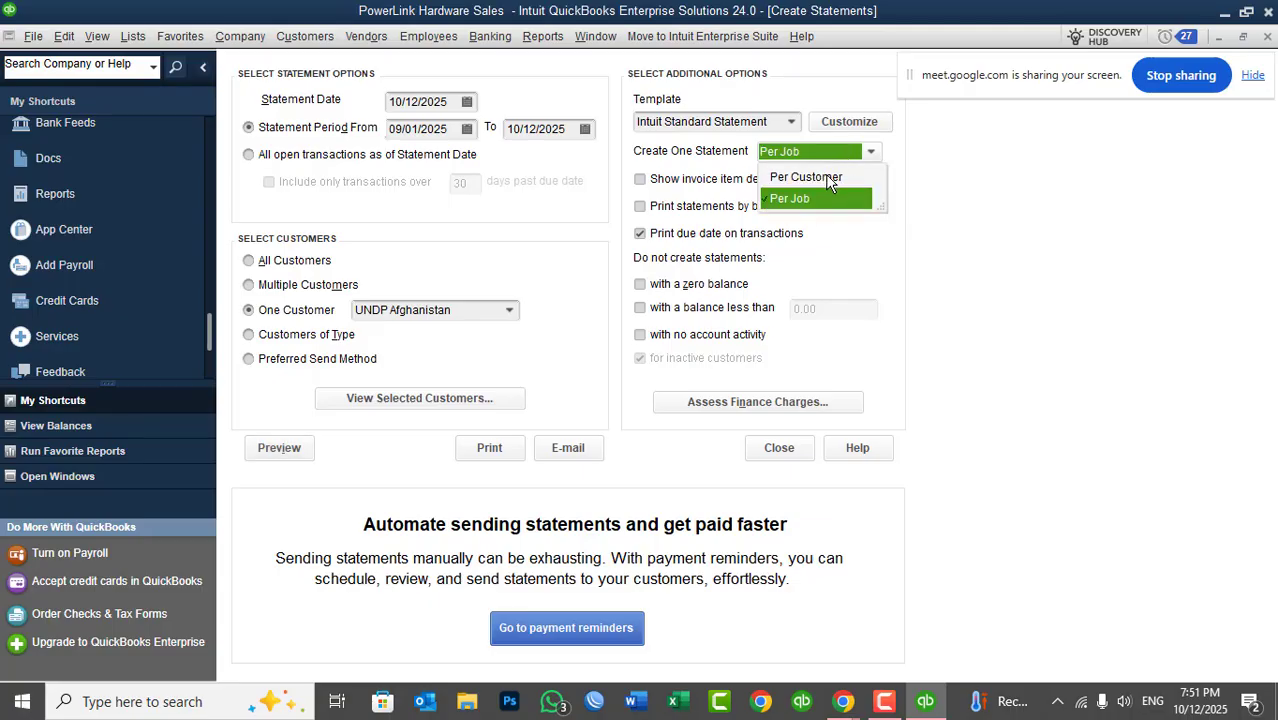
pyautogui.click(829, 178)
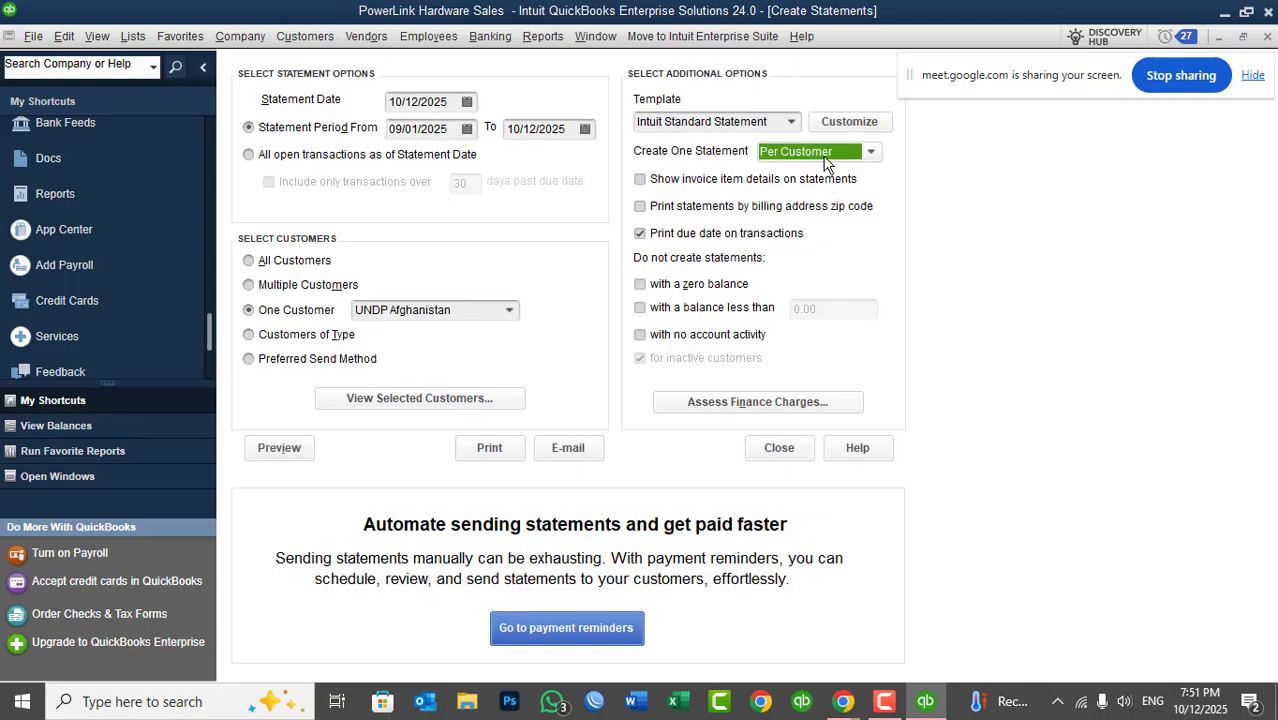
pyautogui.click(826, 153)
pyautogui.click(820, 180)
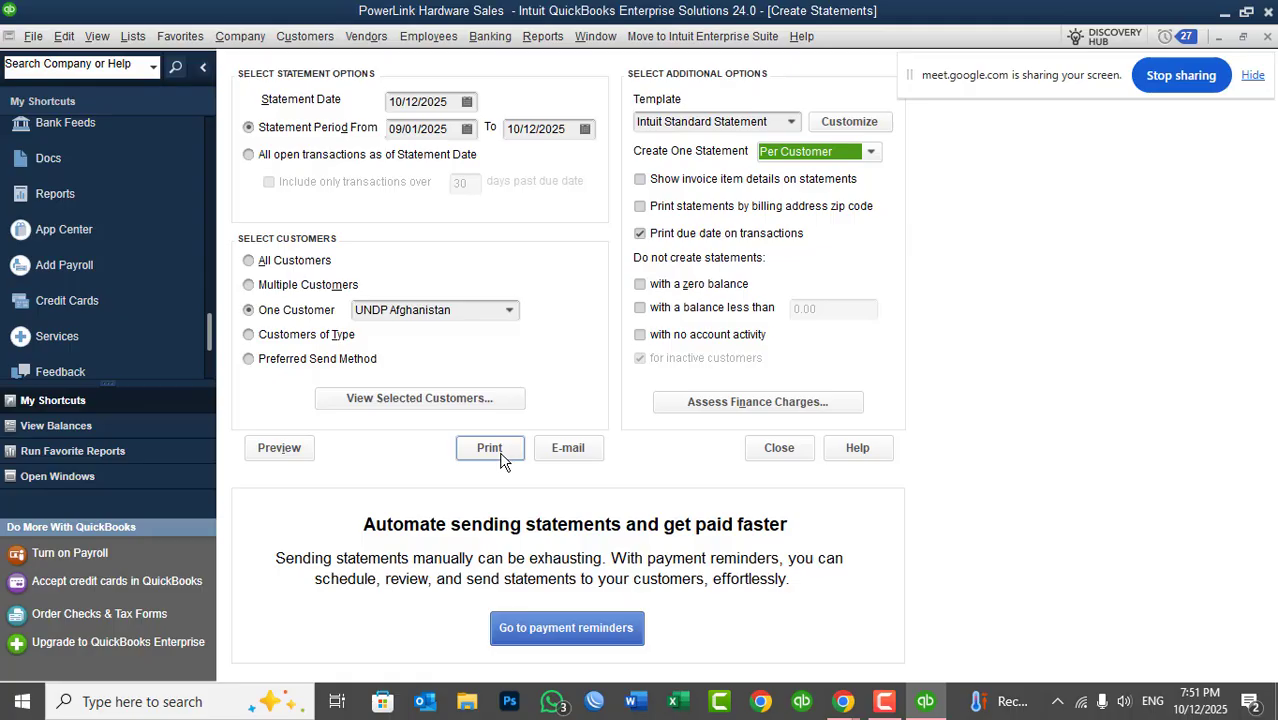
pyautogui.click(279, 452)
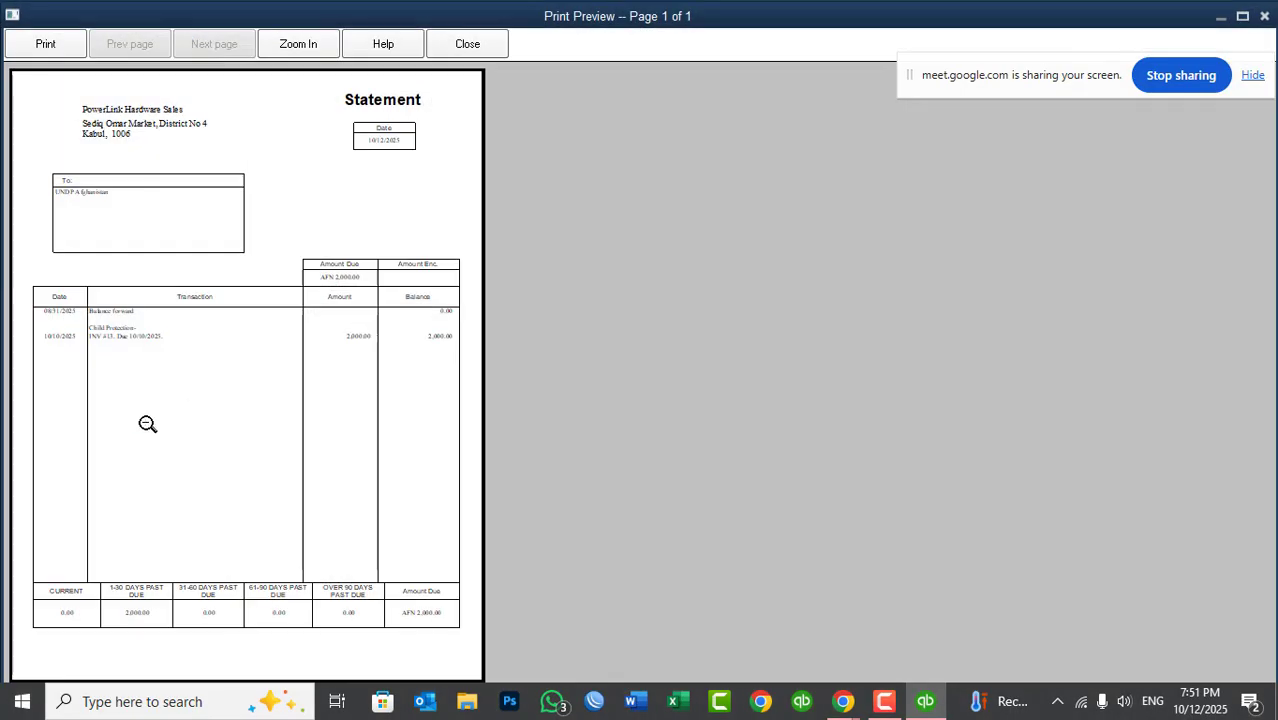
pyautogui.click(148, 423)
pyautogui.click(147, 424)
pyautogui.click(455, 46)
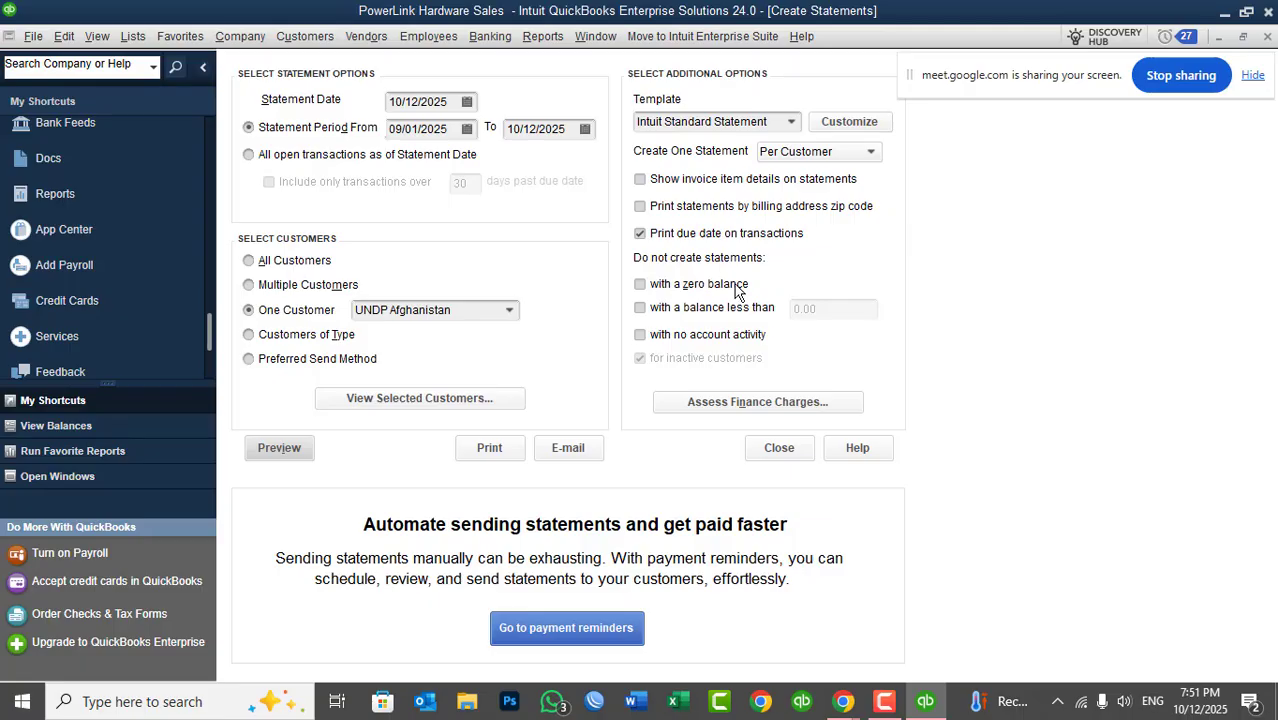
# - Try excluding statements with a balance less than 0.00 and statements with no account activity
pyautogui.click(680, 312)
pyautogui.click(826, 316)
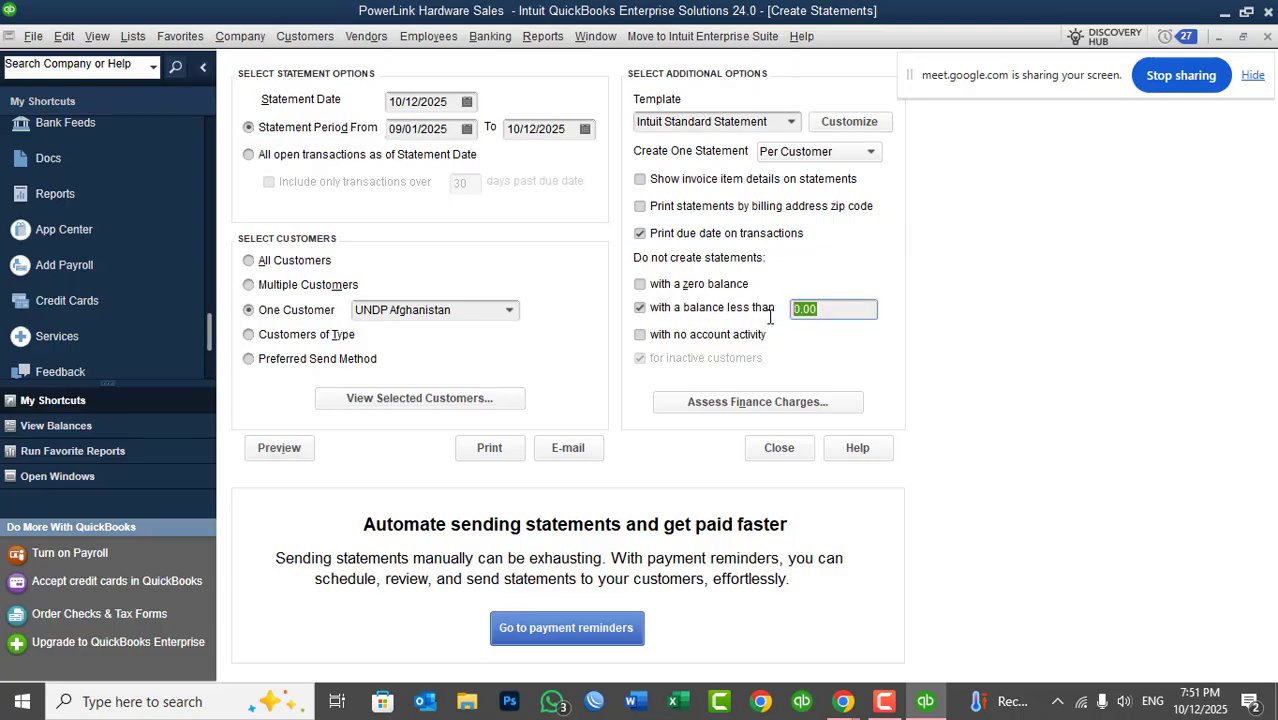
pyautogui.click(669, 336)
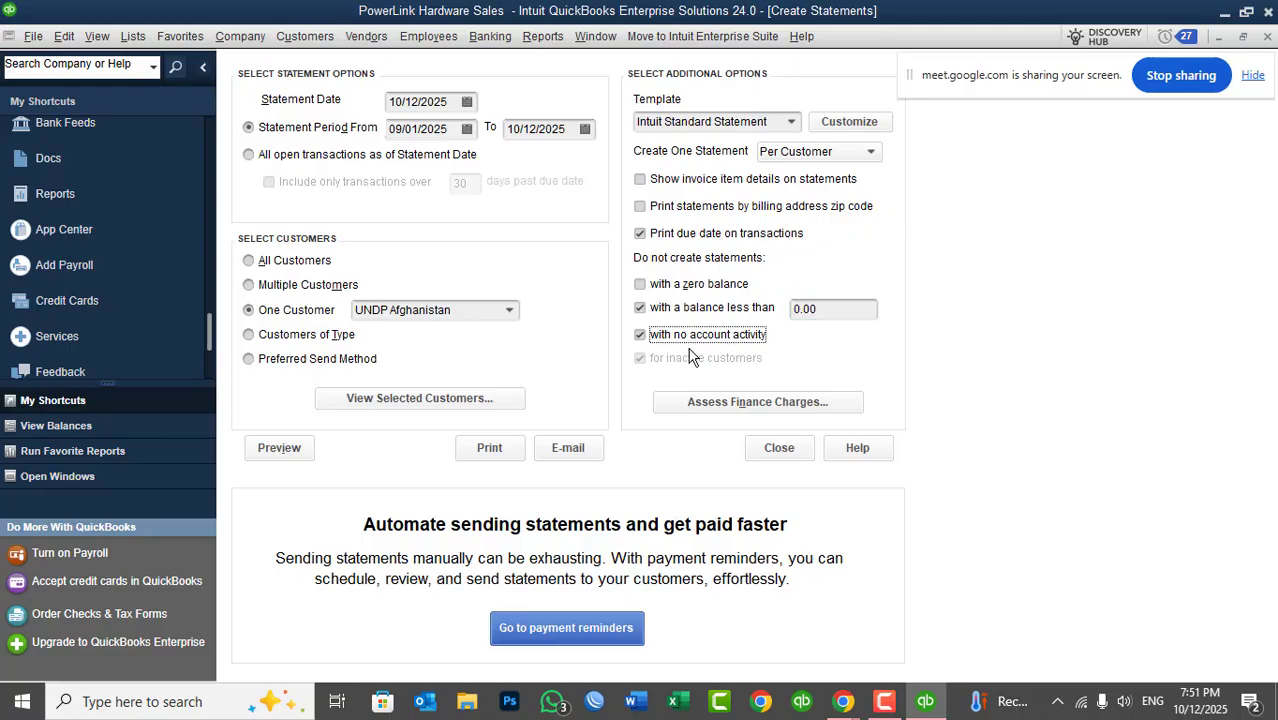
# - Close the statement setup and start a new statement for UNDP Afghanistan's Women Capacity Building job
pyautogui.click(783, 459)
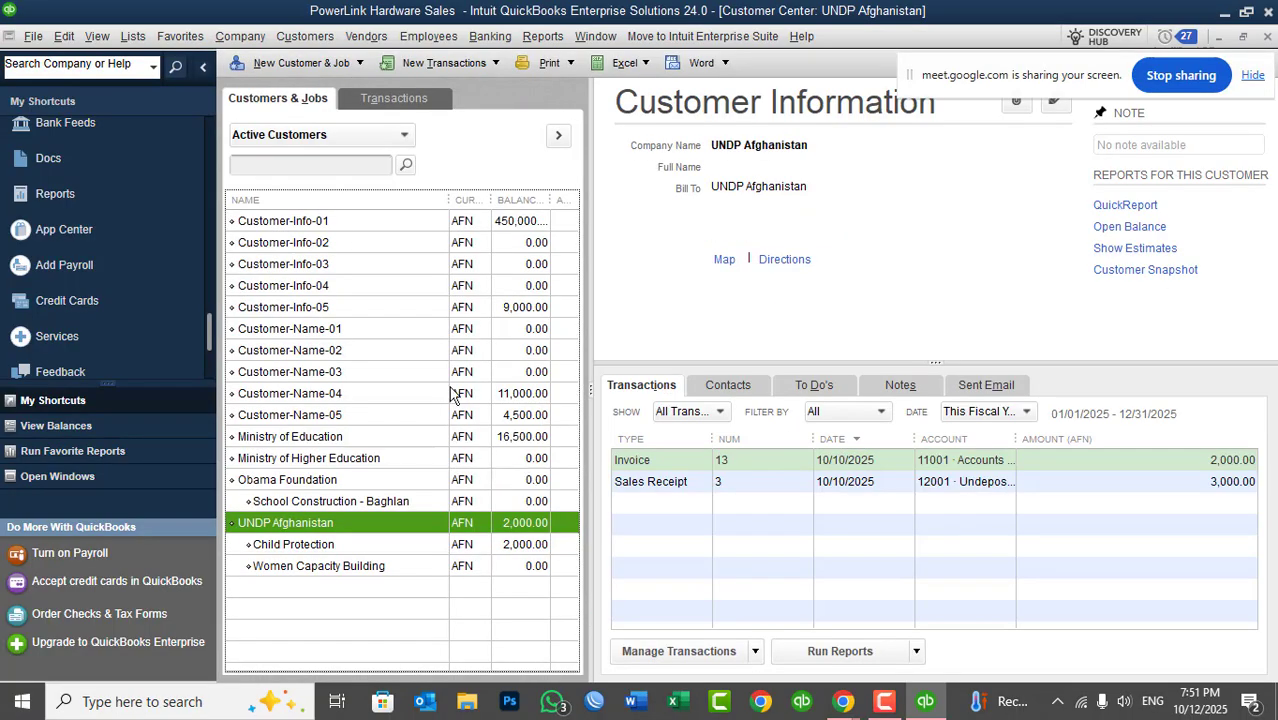
pyautogui.click(405, 484)
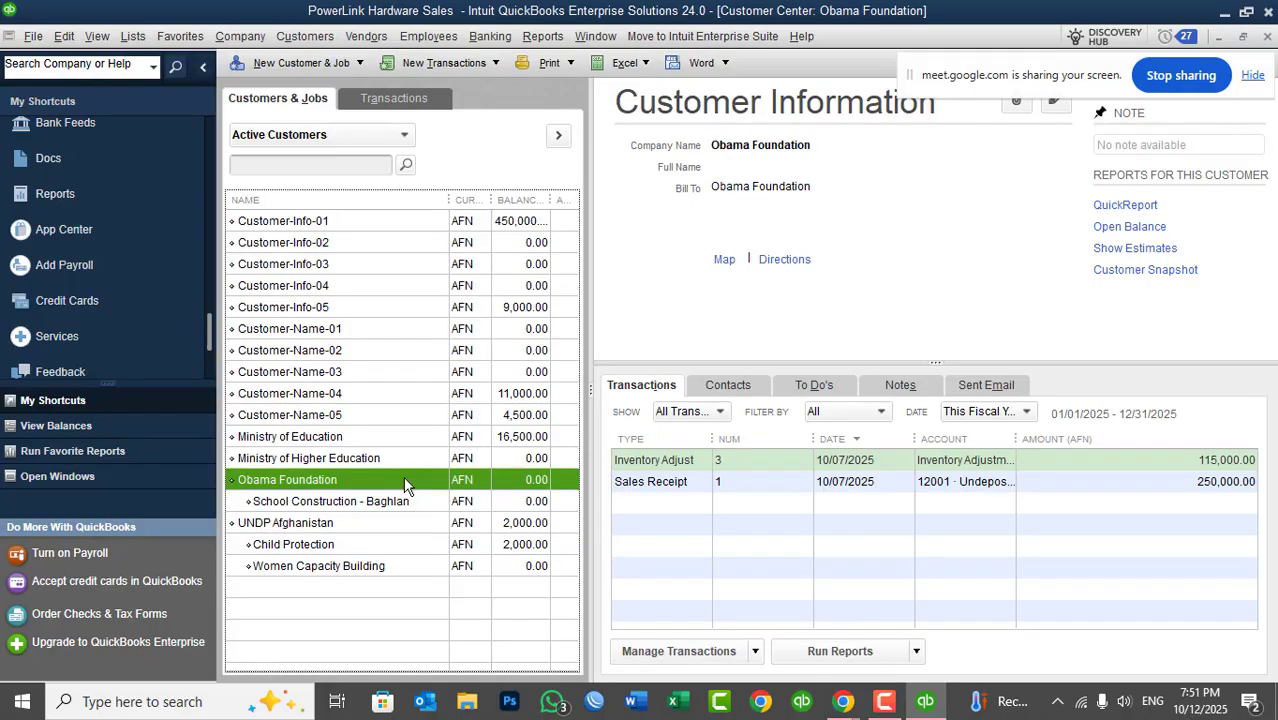
pyautogui.click(472, 567)
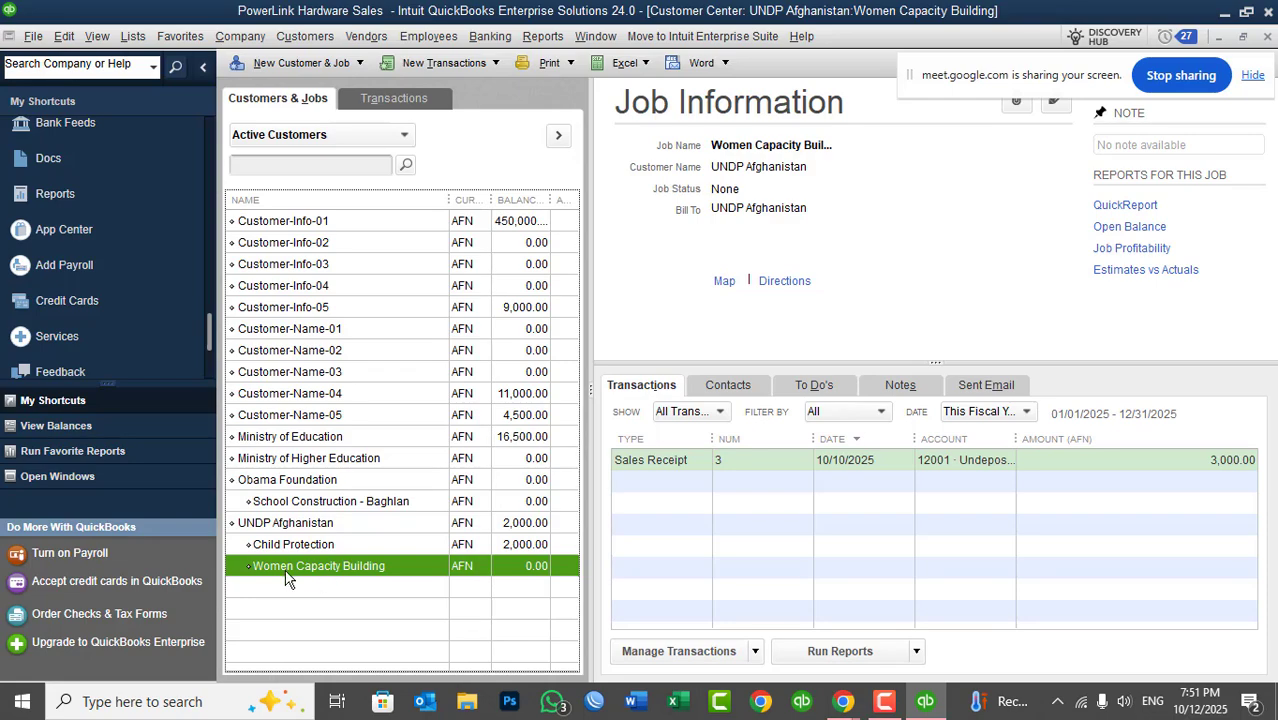
pyautogui.rightClick(532, 573)
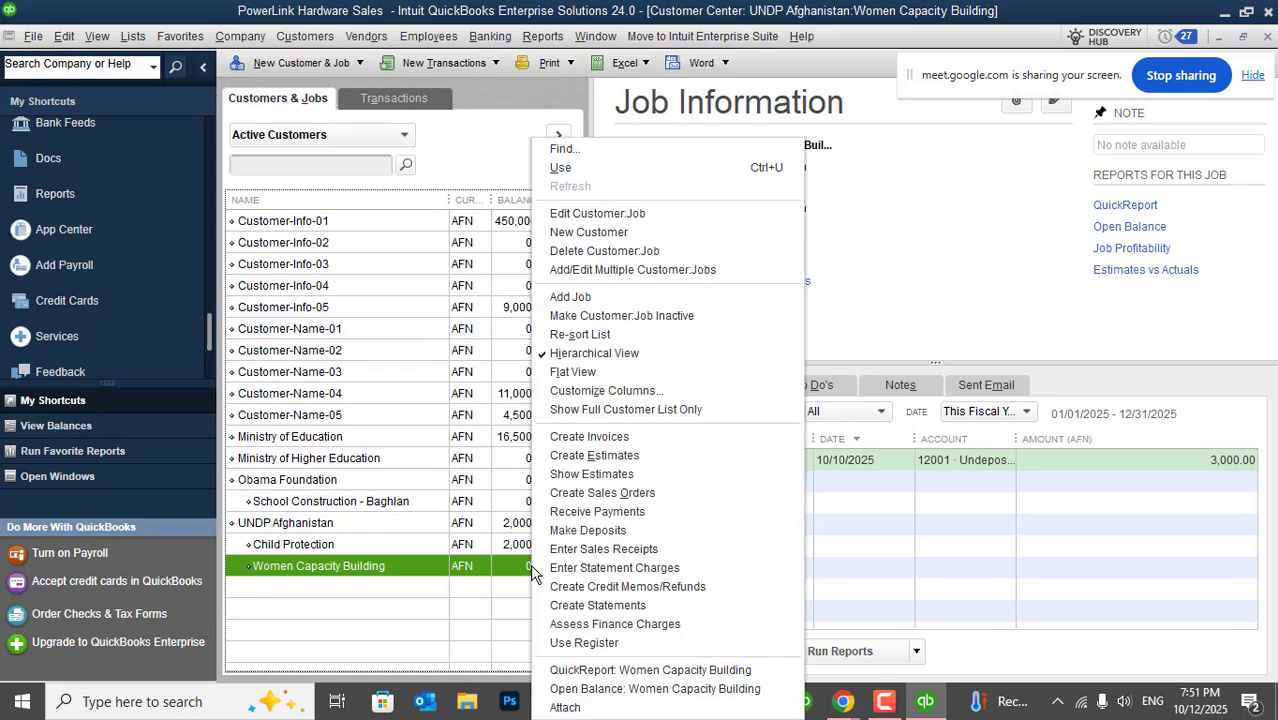
pyautogui.click(597, 606)
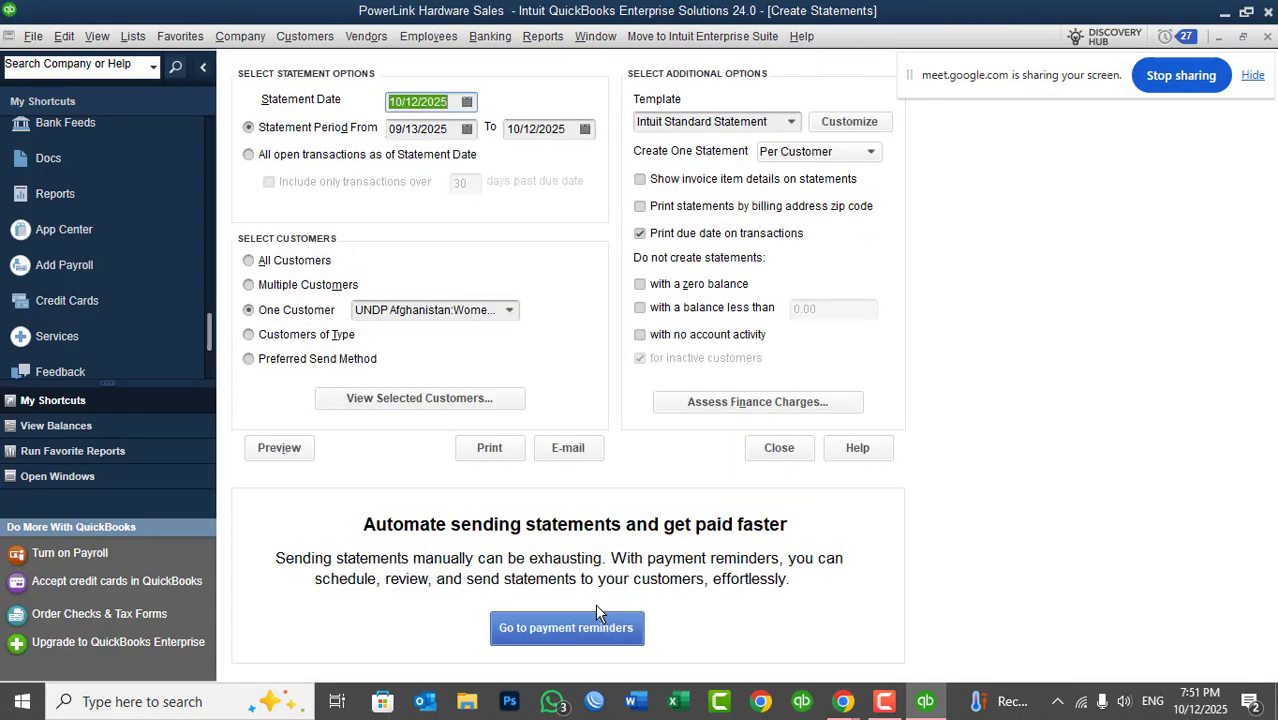
# - Preview the Women Capacity Building statement with zero-balance statements allowed, examine it, and close the preview
pyautogui.click(670, 288)
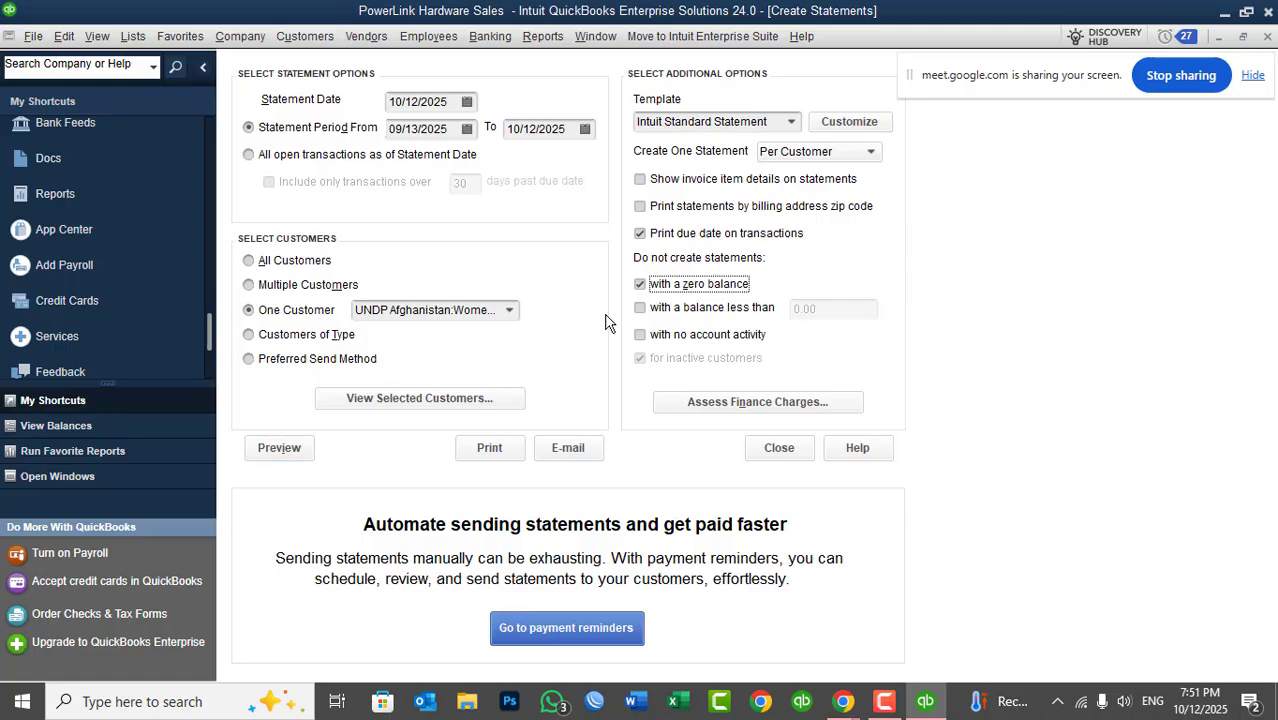
pyautogui.click(668, 290)
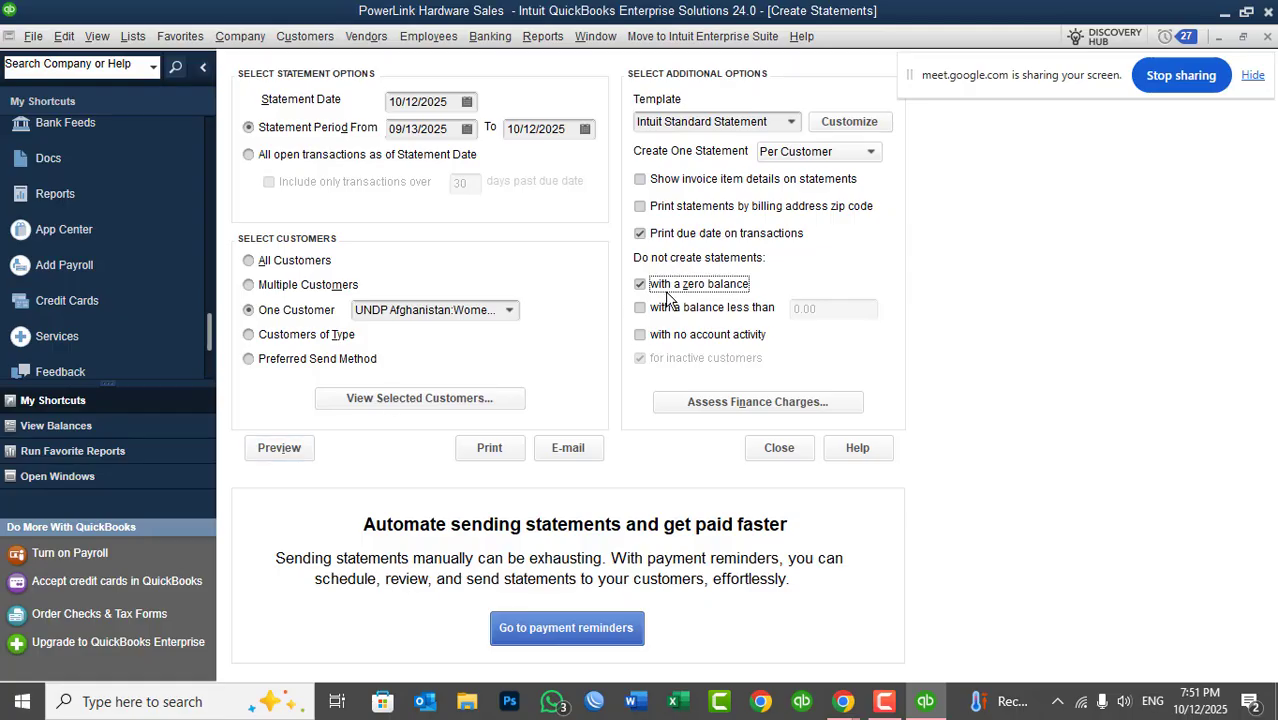
pyautogui.click(279, 455)
pyautogui.click(282, 457)
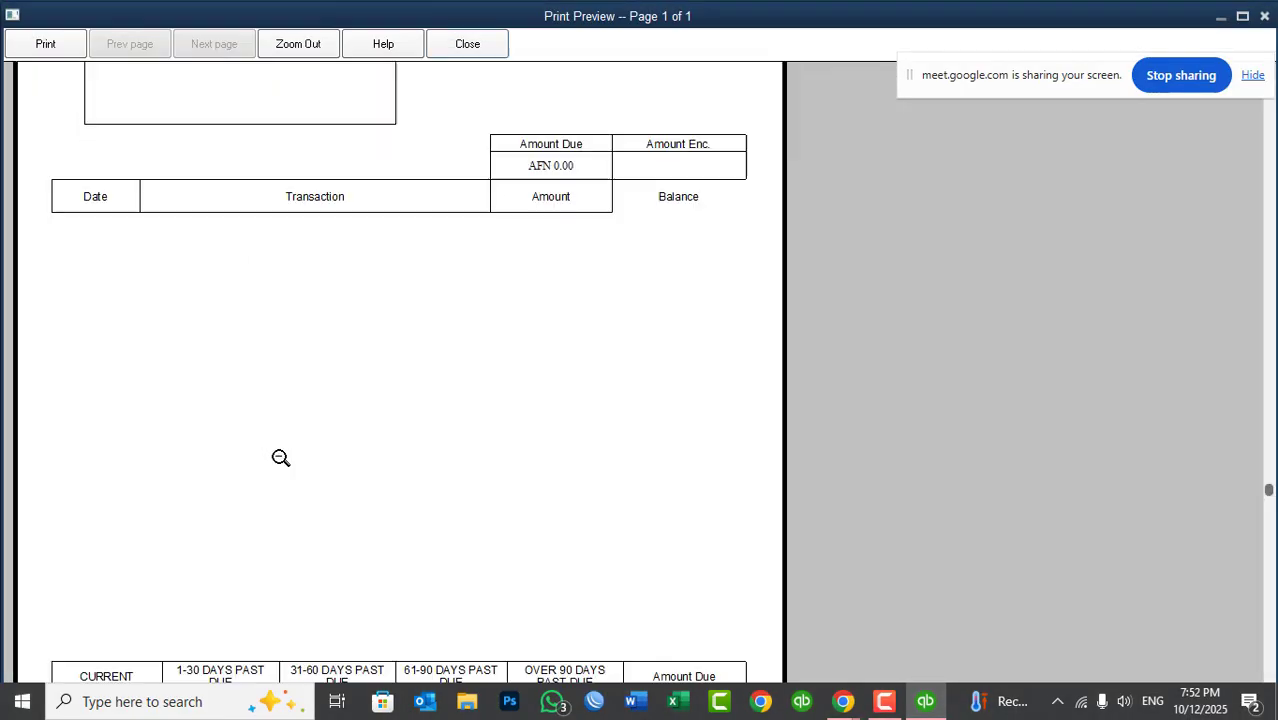
pyautogui.click(466, 45)
# - Try previewing the Women Capacity Building statement with zero-balance statements excluded, and clear that exclusion
pyautogui.click(666, 290)
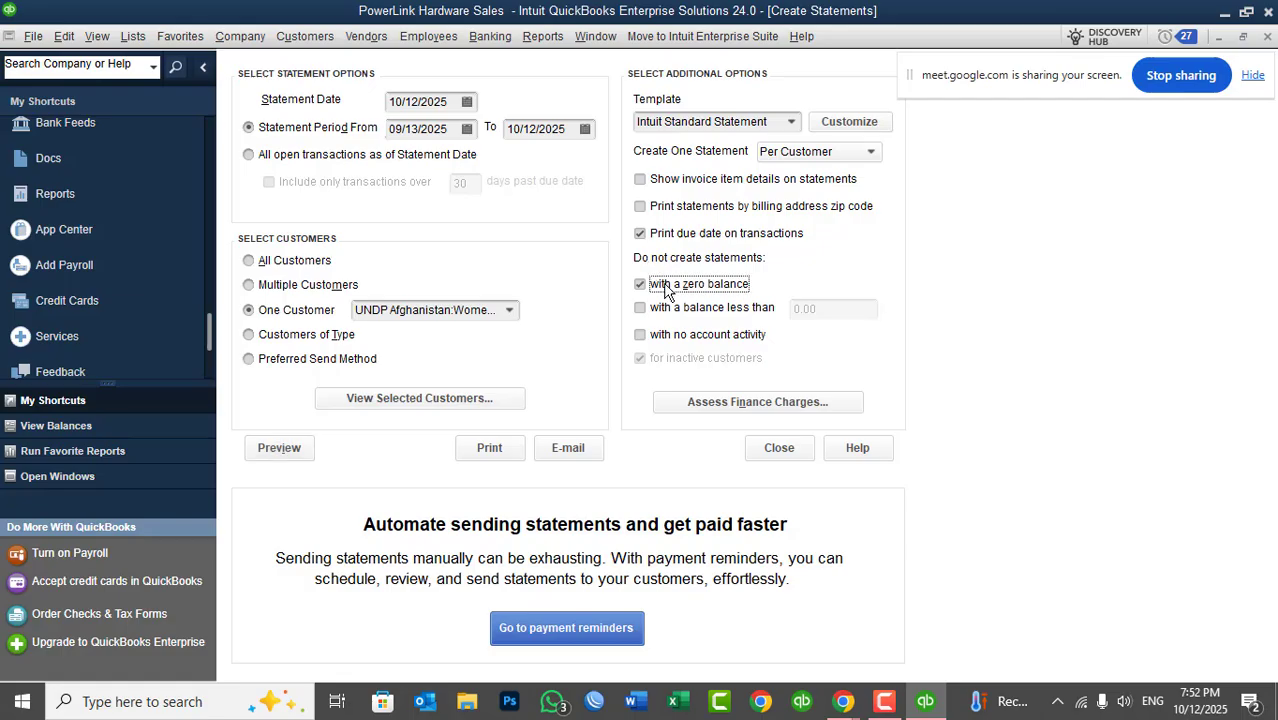
pyautogui.click(279, 450)
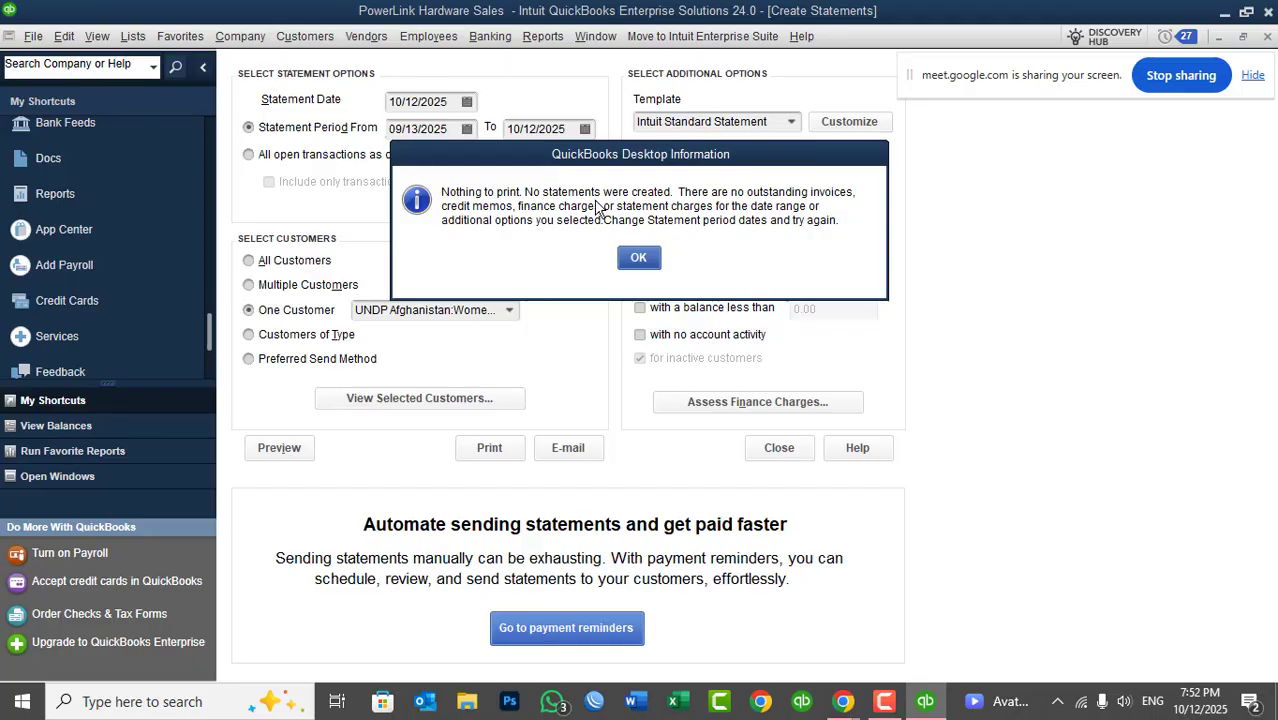
pyautogui.click(639, 256)
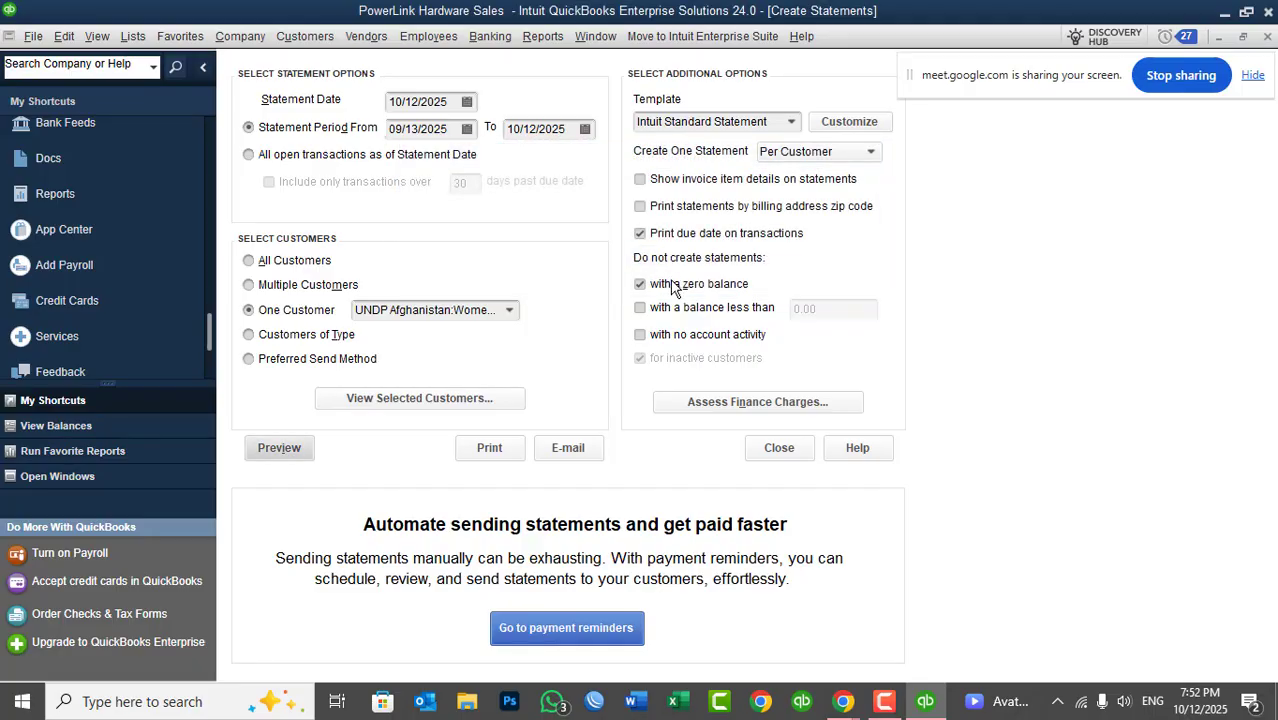
pyautogui.click(672, 288)
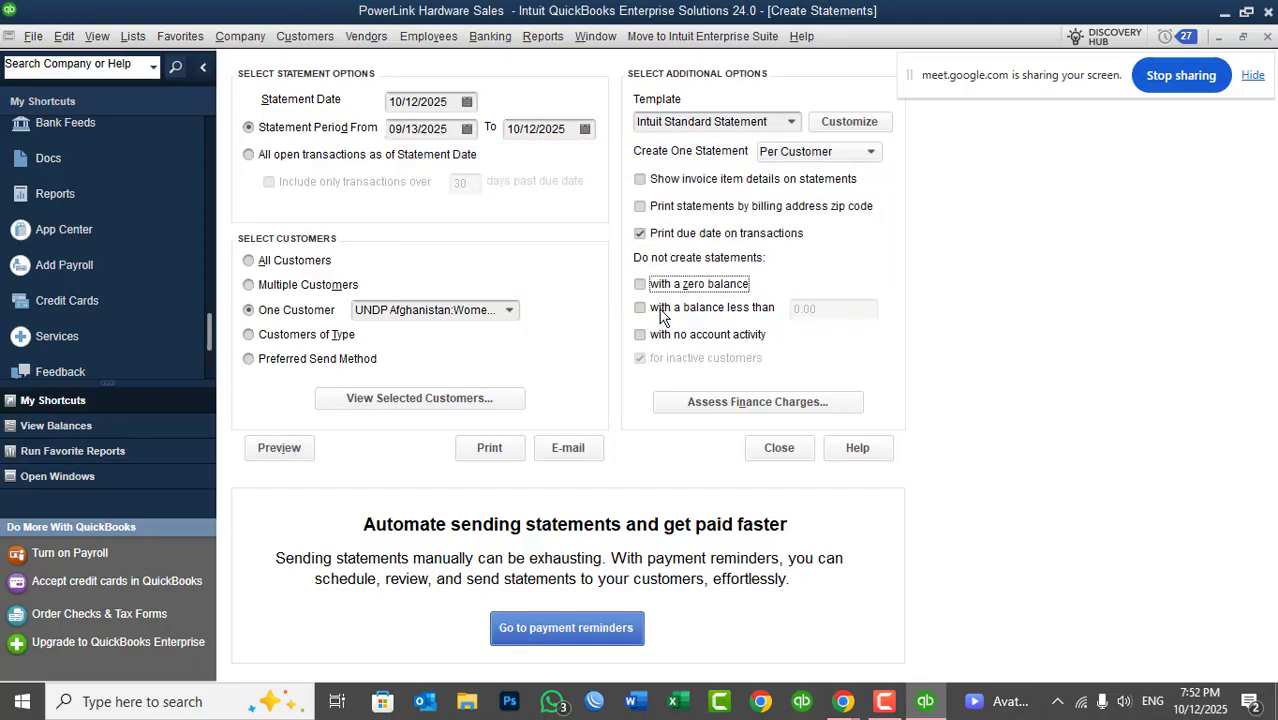
# - Exclude statements with a balance less than 0.00 and preview the Women Capacity Building statement's transaction lines
pyautogui.click(651, 312)
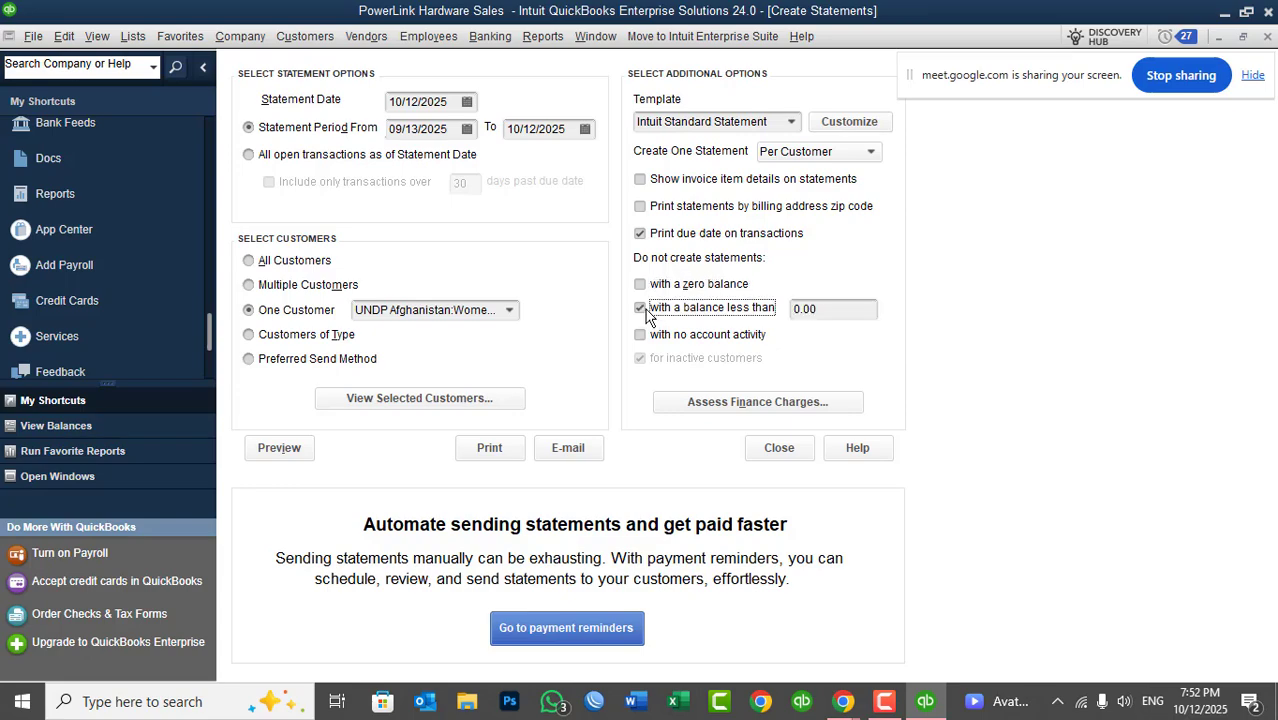
pyautogui.click(815, 309)
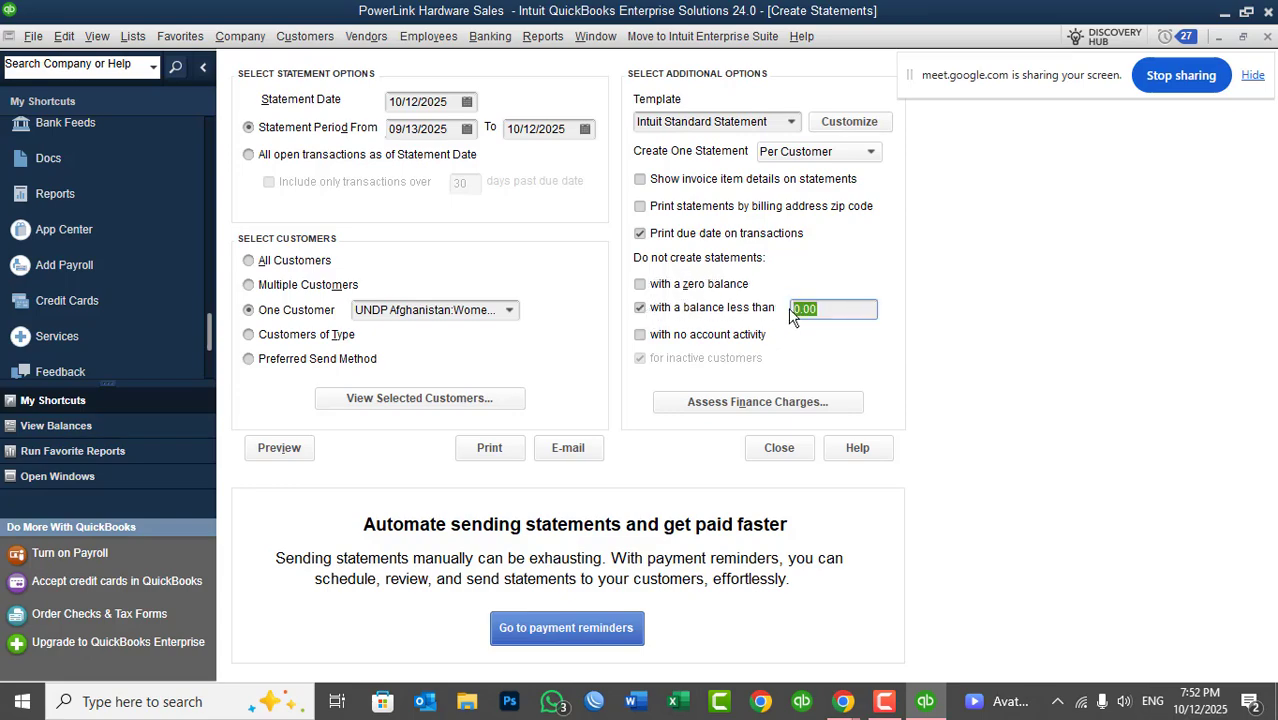
pyautogui.click(280, 447)
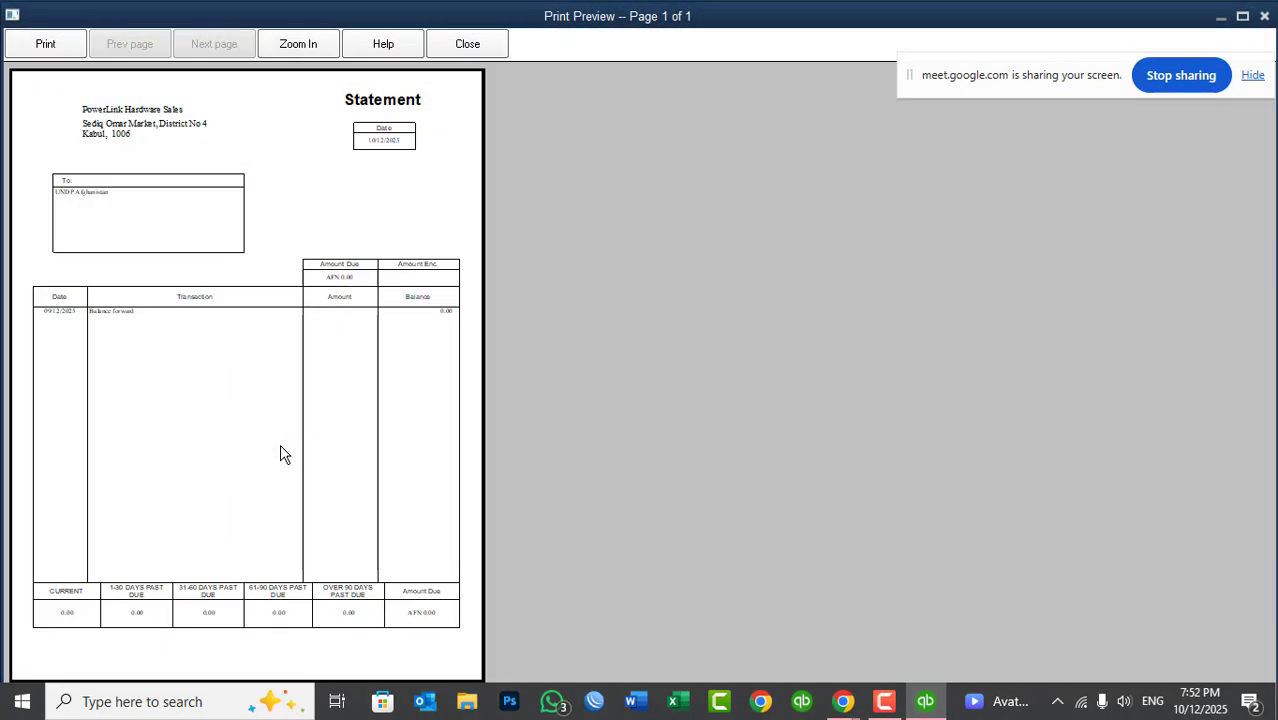
pyautogui.click(169, 356)
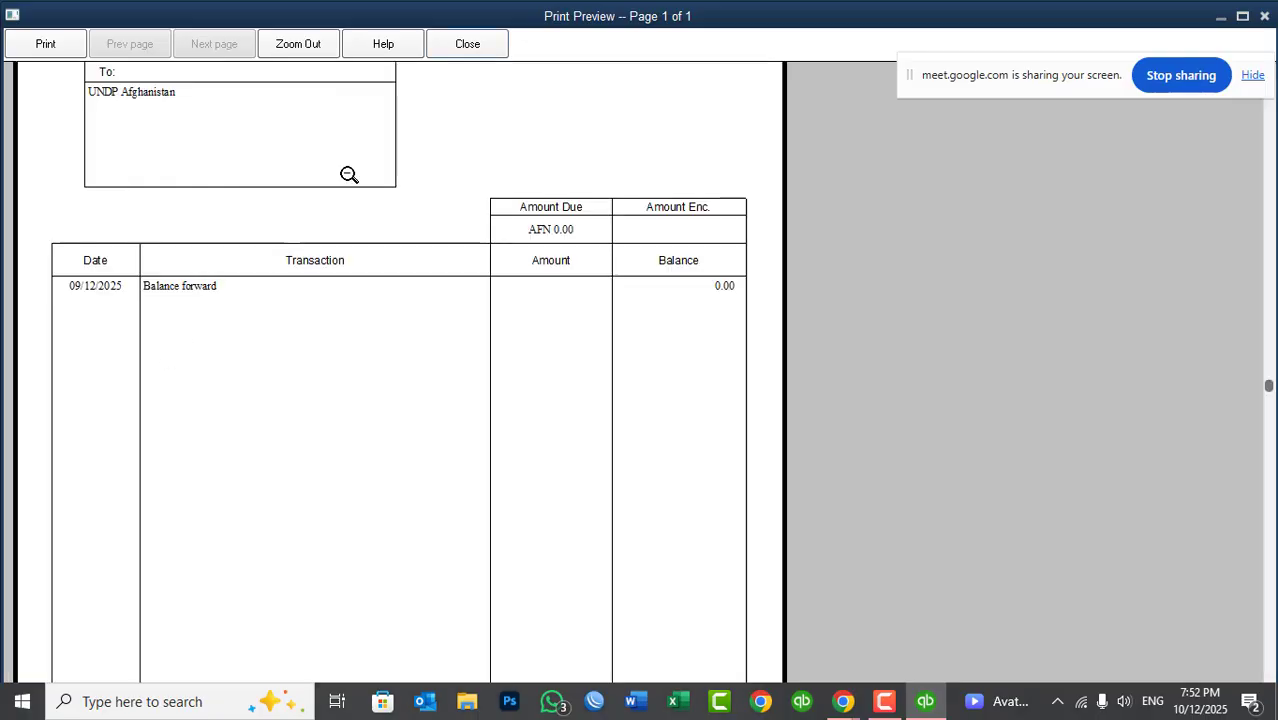
# - Close the preview and statement setup, and start a new statement for UNDP Afghanistan's Child Protection job
pyautogui.click(465, 45)
pyautogui.click(776, 448)
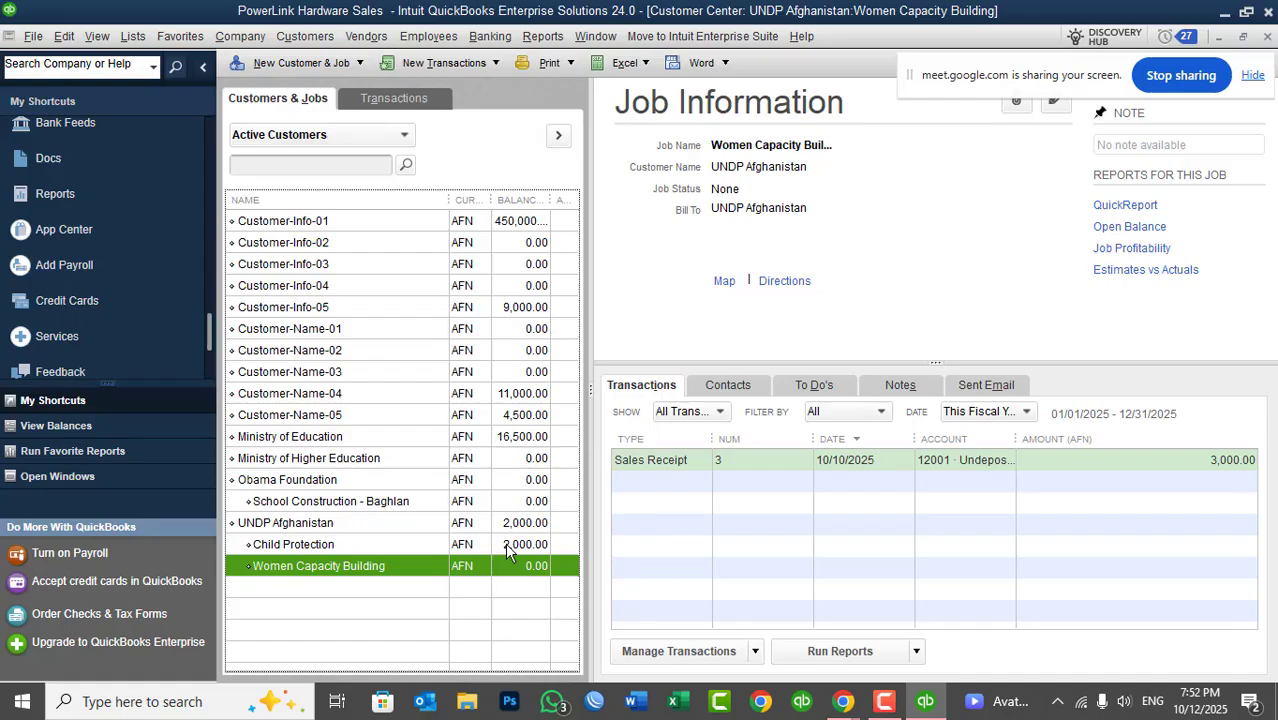
pyautogui.click(505, 545)
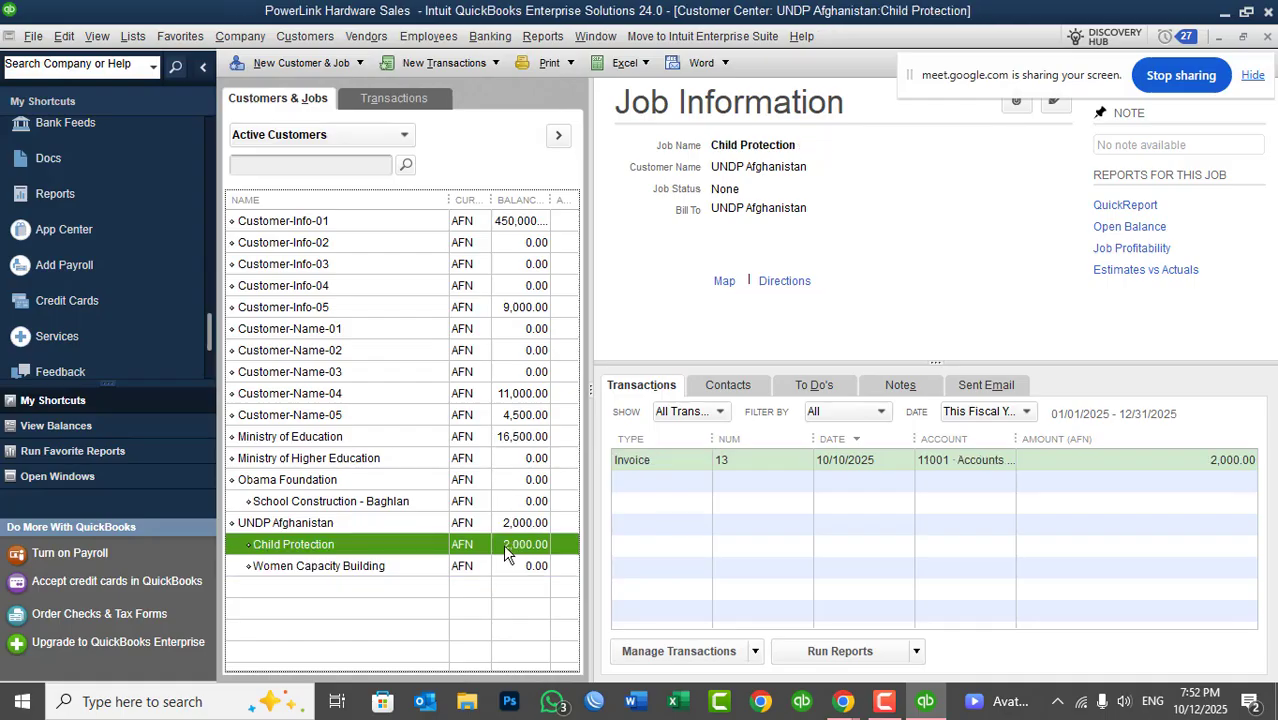
pyautogui.rightClick(503, 544)
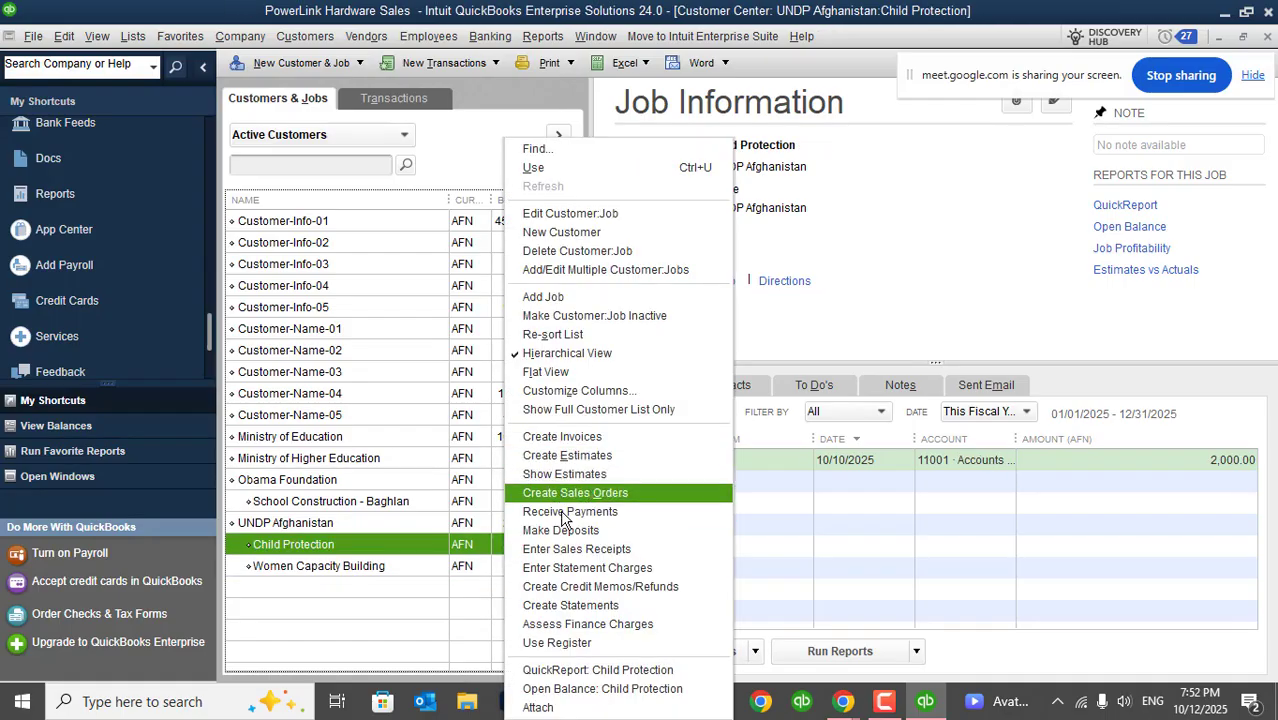
pyautogui.click(573, 605)
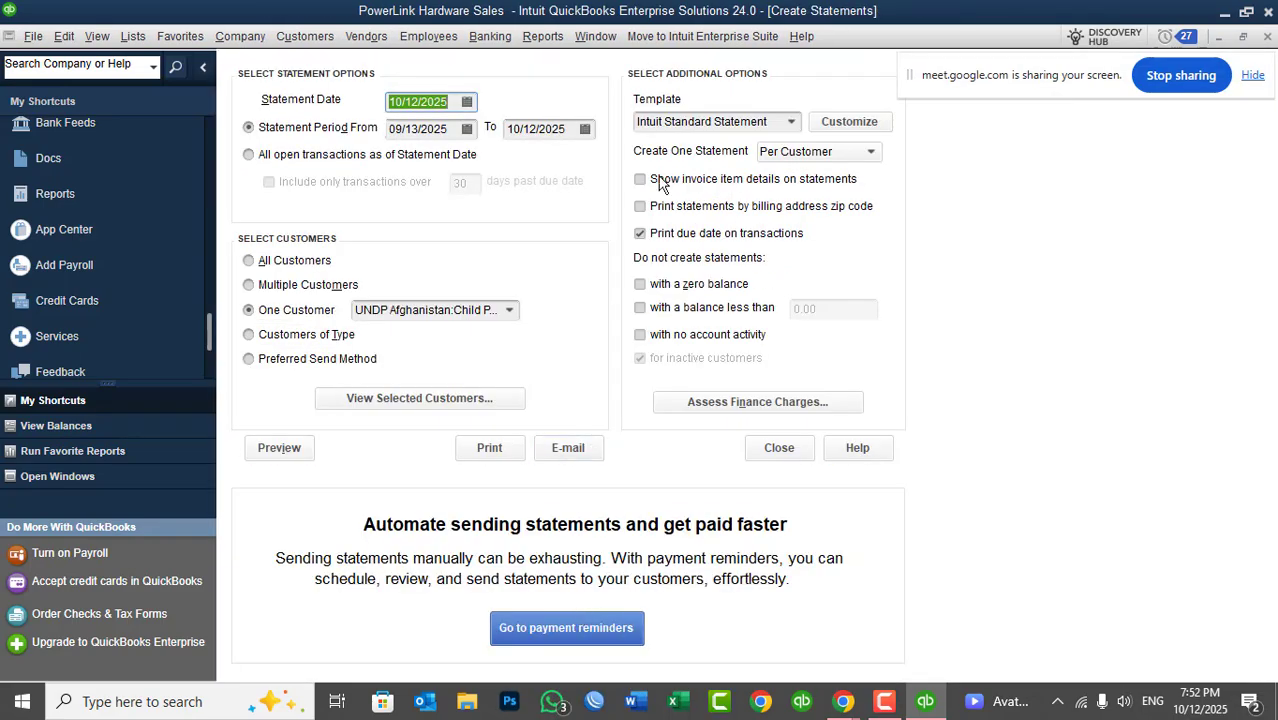
# - Preview the Child Protection statement, examine its transaction lines, and close the preview
pyautogui.click(280, 450)
pyautogui.click(401, 360)
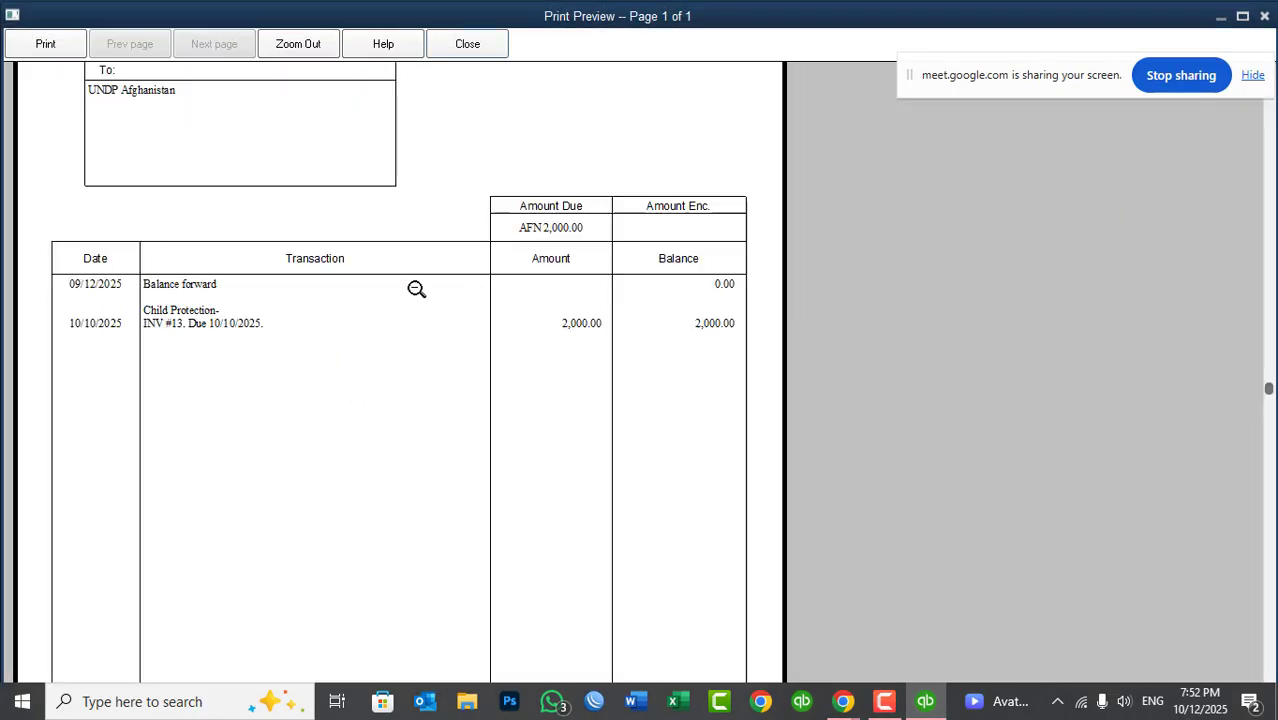
pyautogui.click(472, 48)
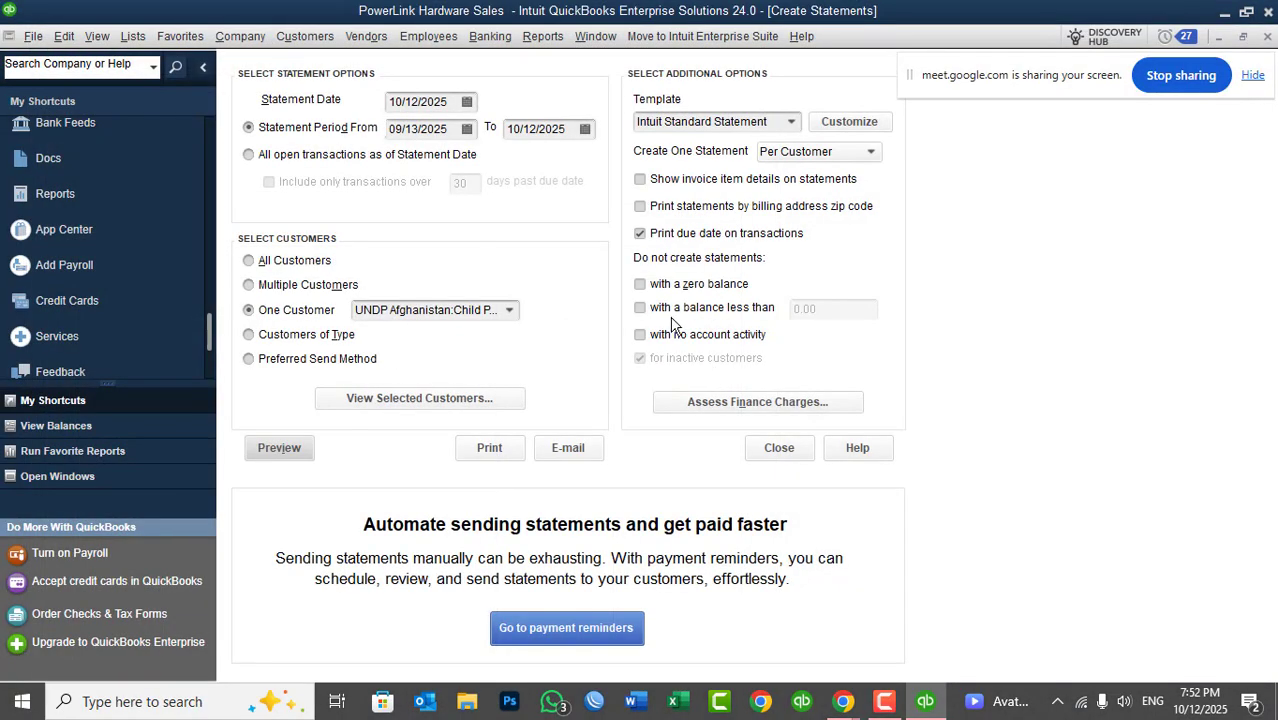
# - Try previewing the Child Protection statement with balances less than 5,000.00 excluded, clear that exclusion, and close the statement setup
pyautogui.click(739, 310)
pyautogui.click(829, 313)
pyautogui.write('5000')
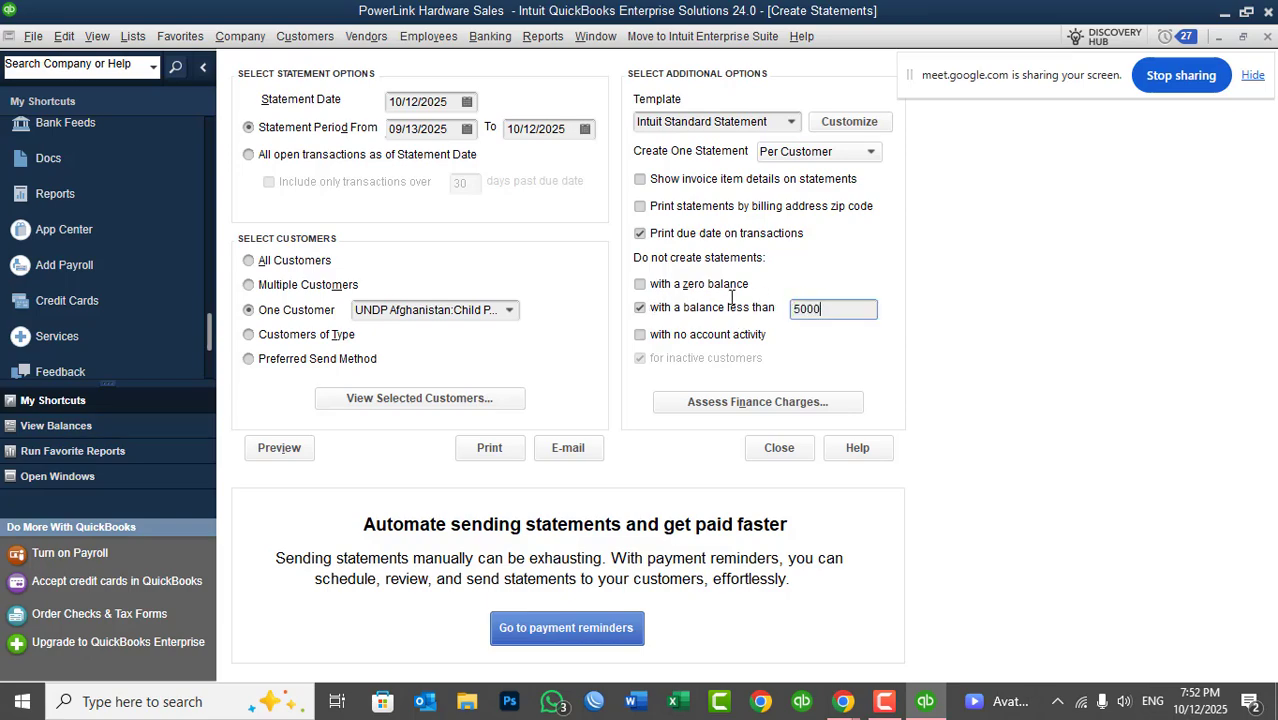
pyautogui.press('Tab')
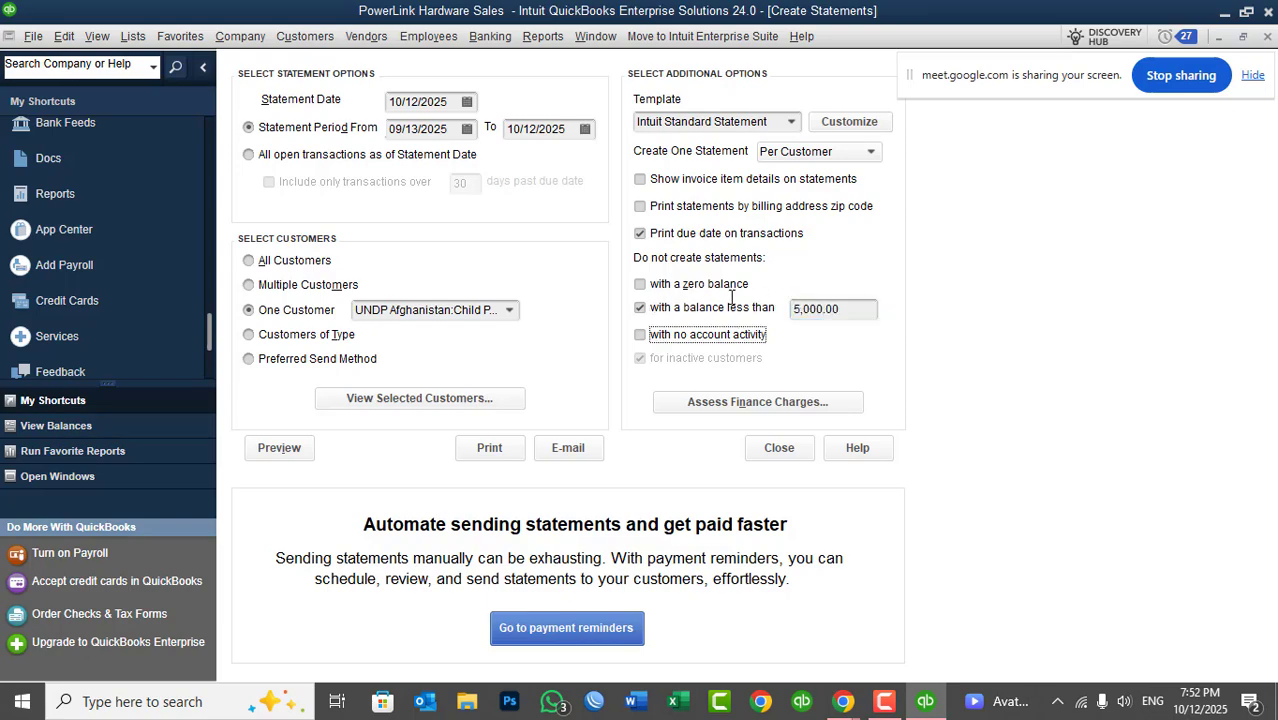
pyautogui.click(283, 449)
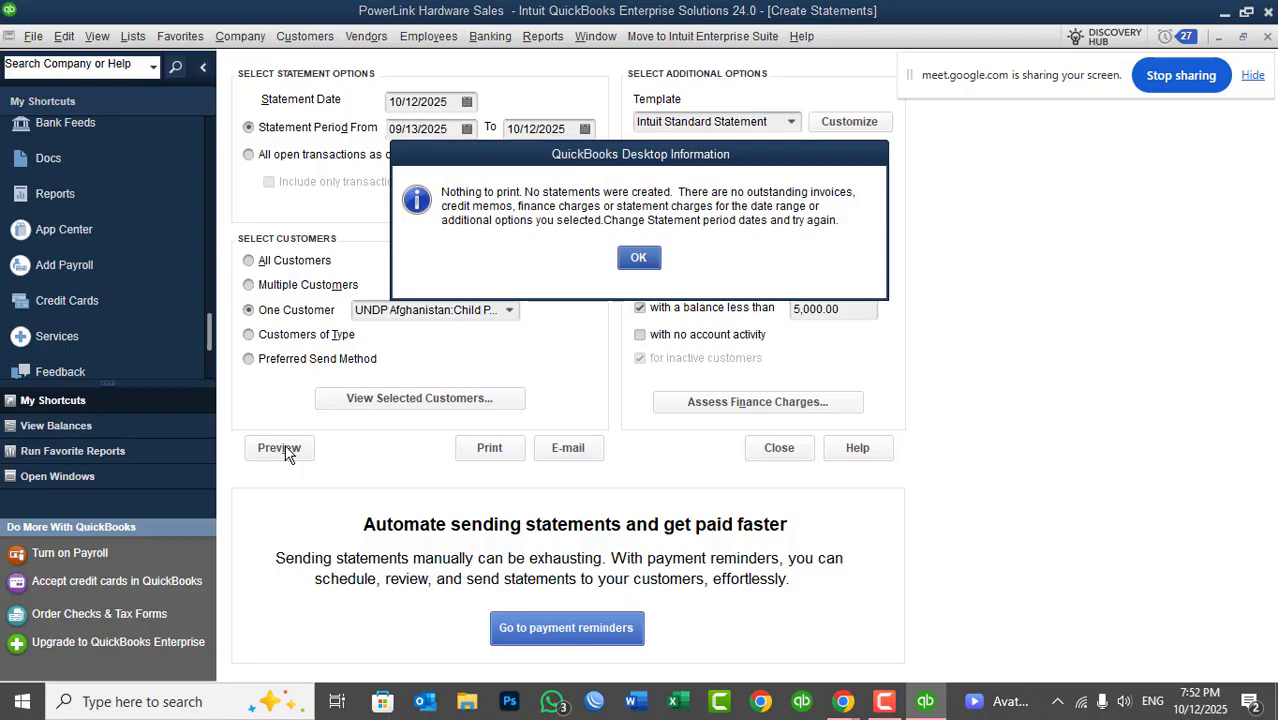
pyautogui.click(640, 260)
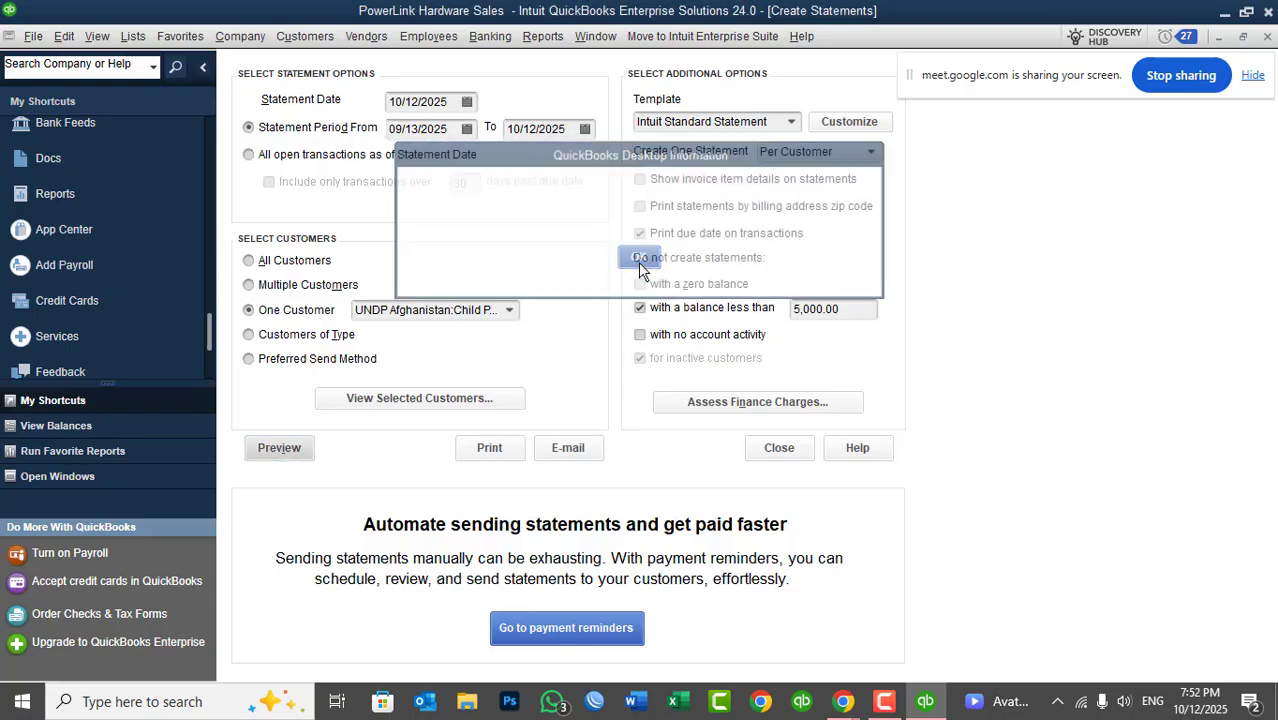
pyautogui.click(704, 315)
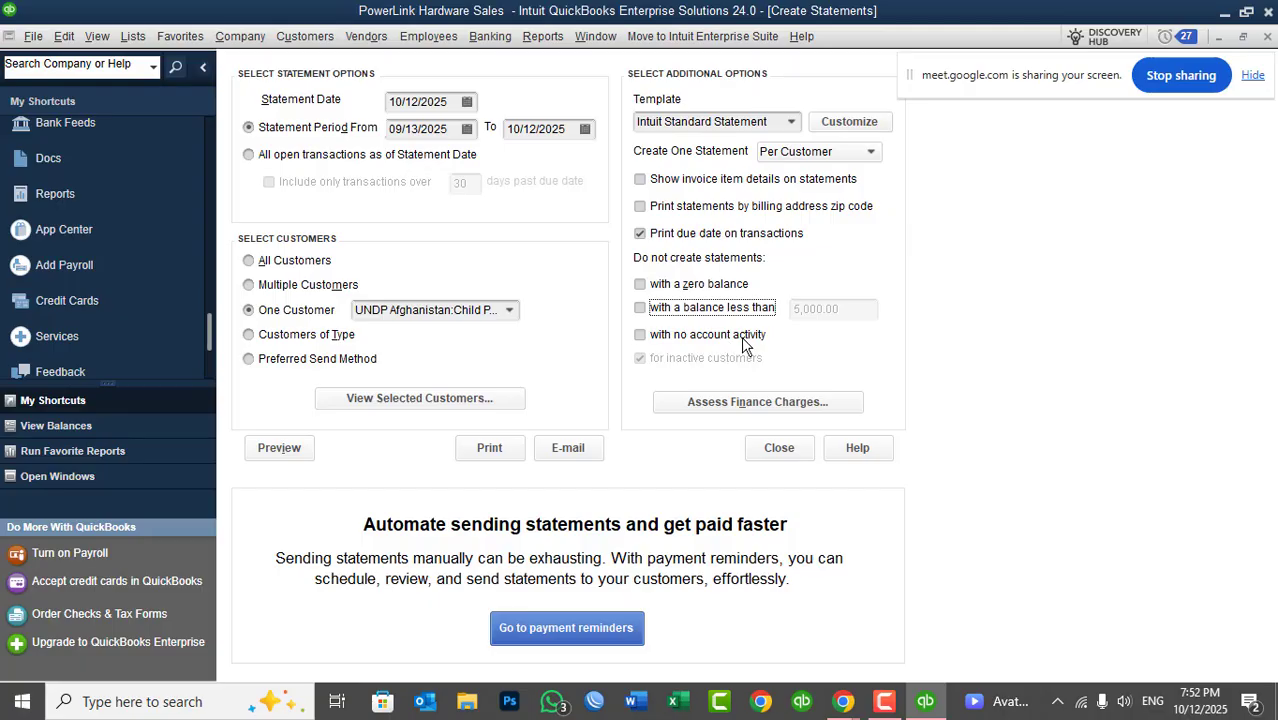
pyautogui.click(771, 446)
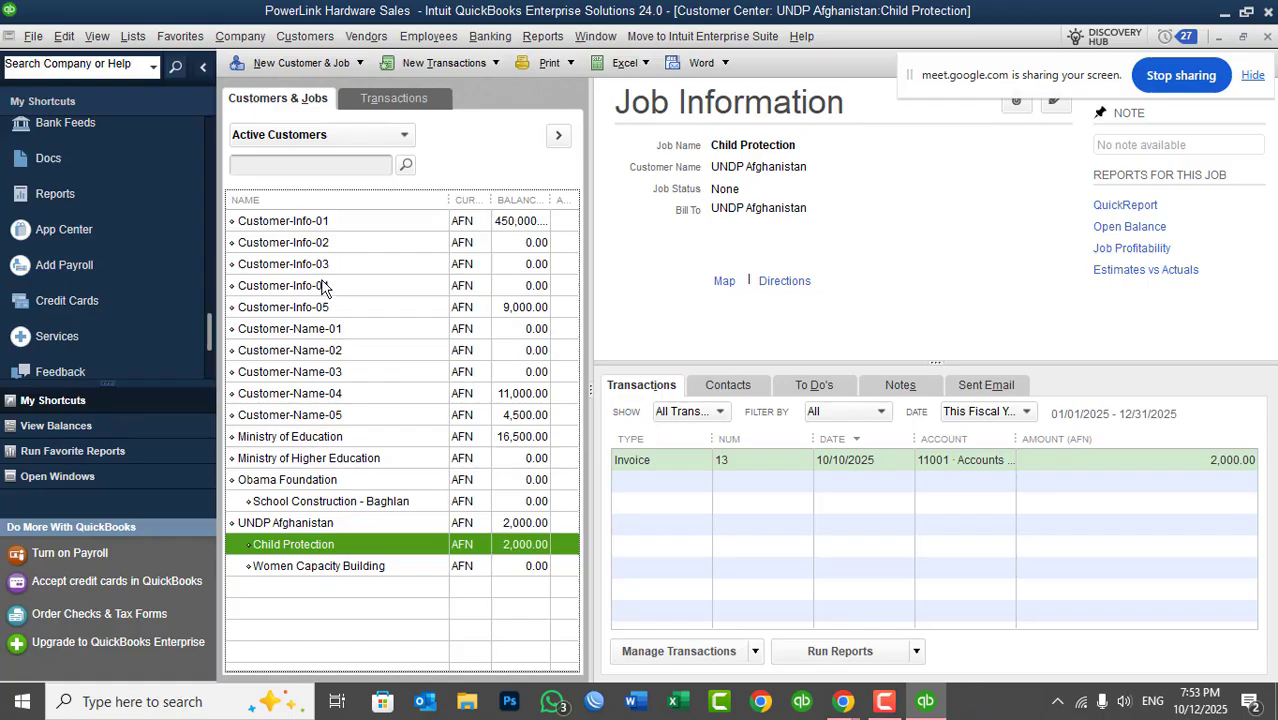
# - Make Customer-Info-04 inactive in the customer list
pyautogui.click(320, 290)
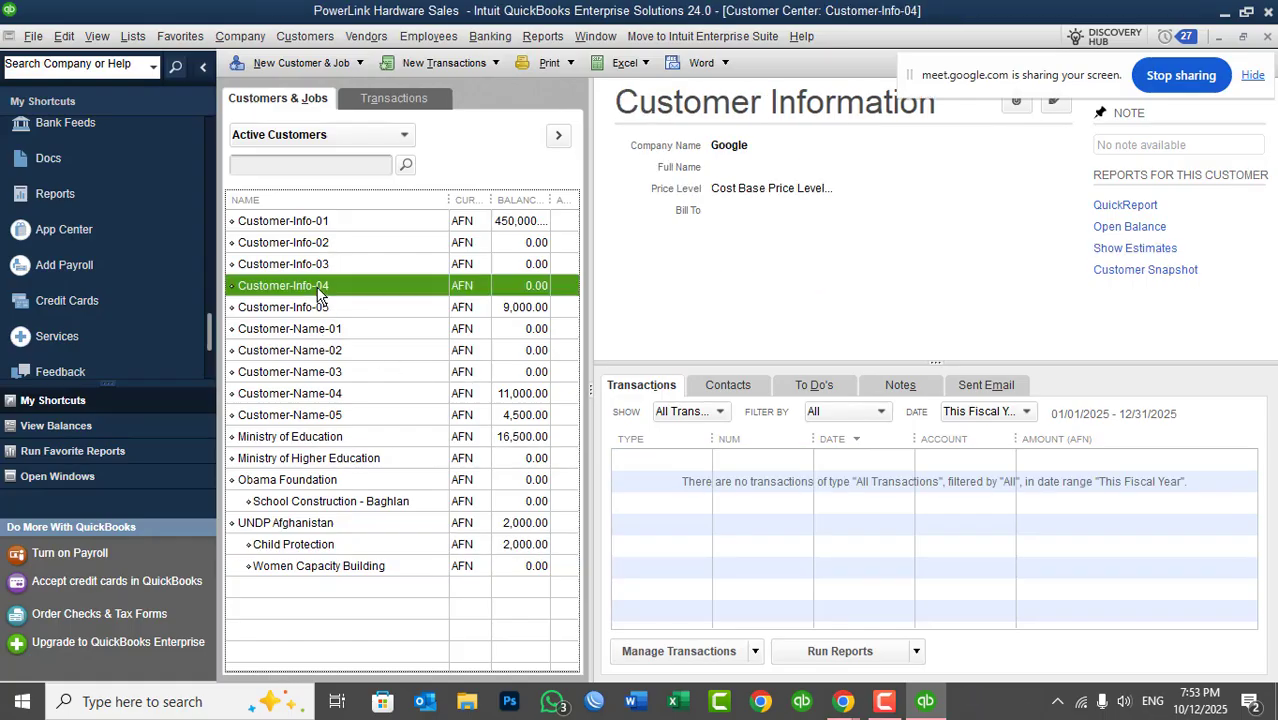
pyautogui.rightClick(319, 296)
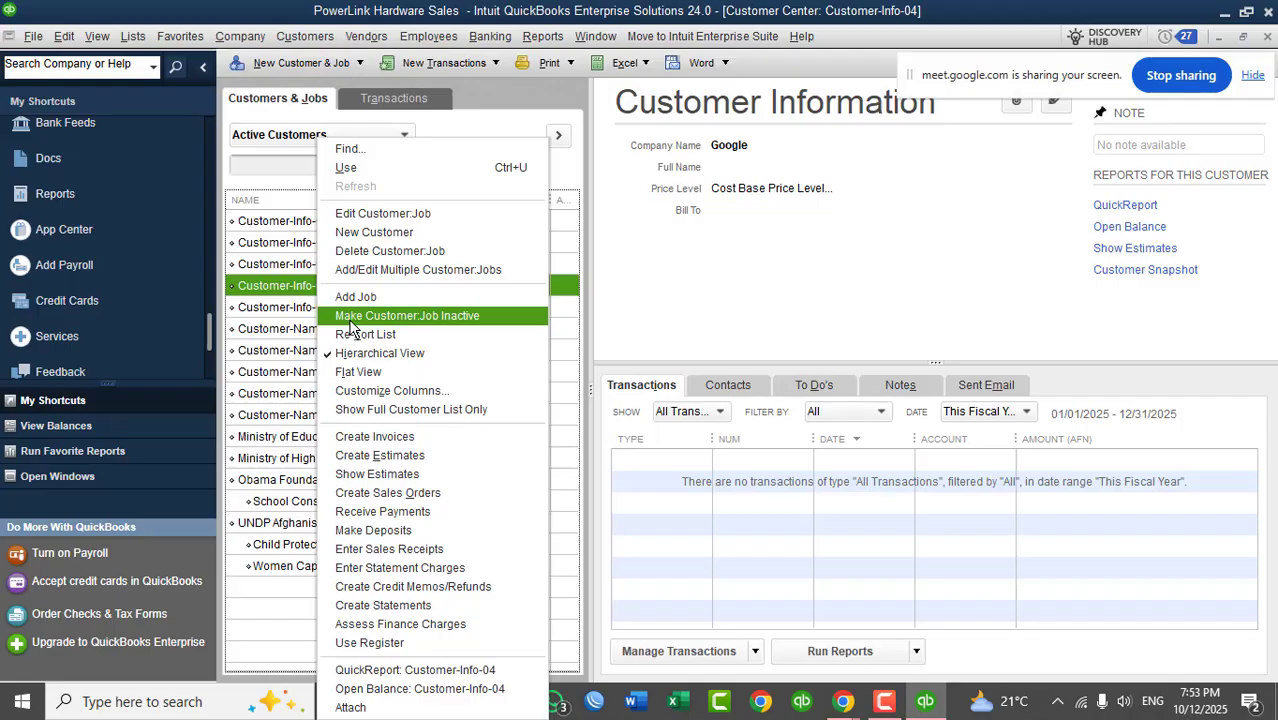
pyautogui.click(300, 290)
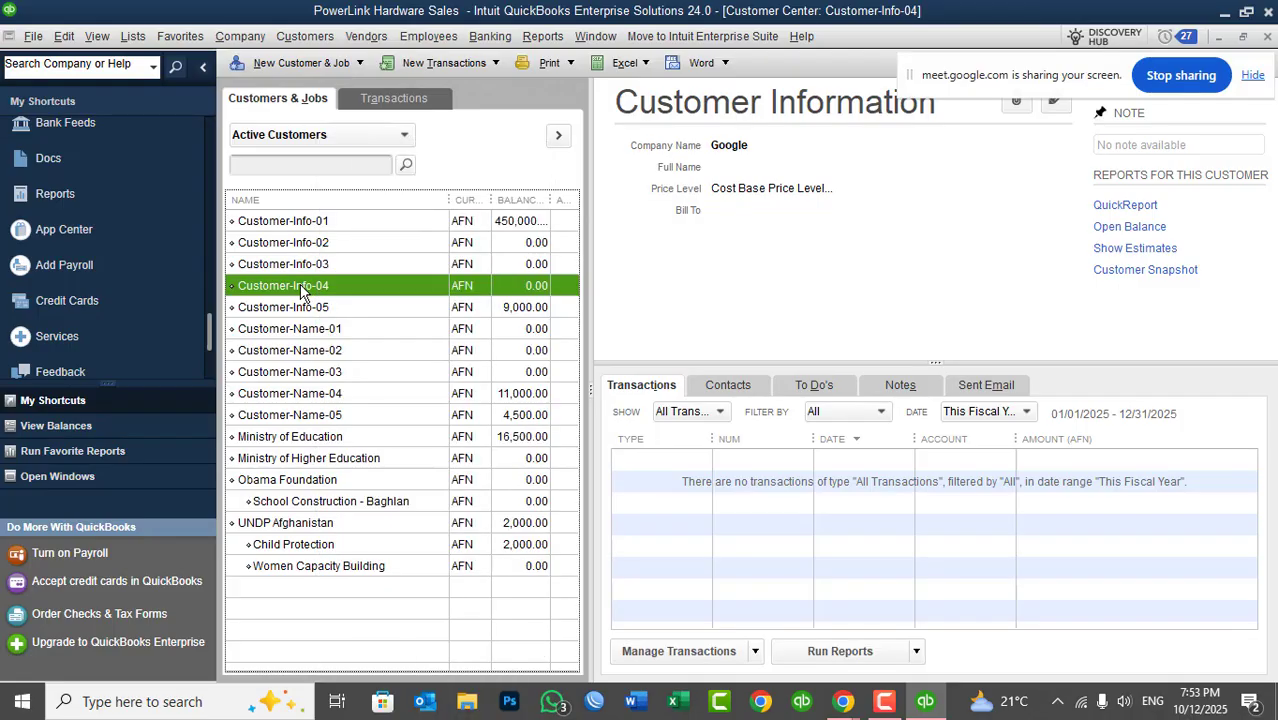
pyautogui.rightClick(300, 290)
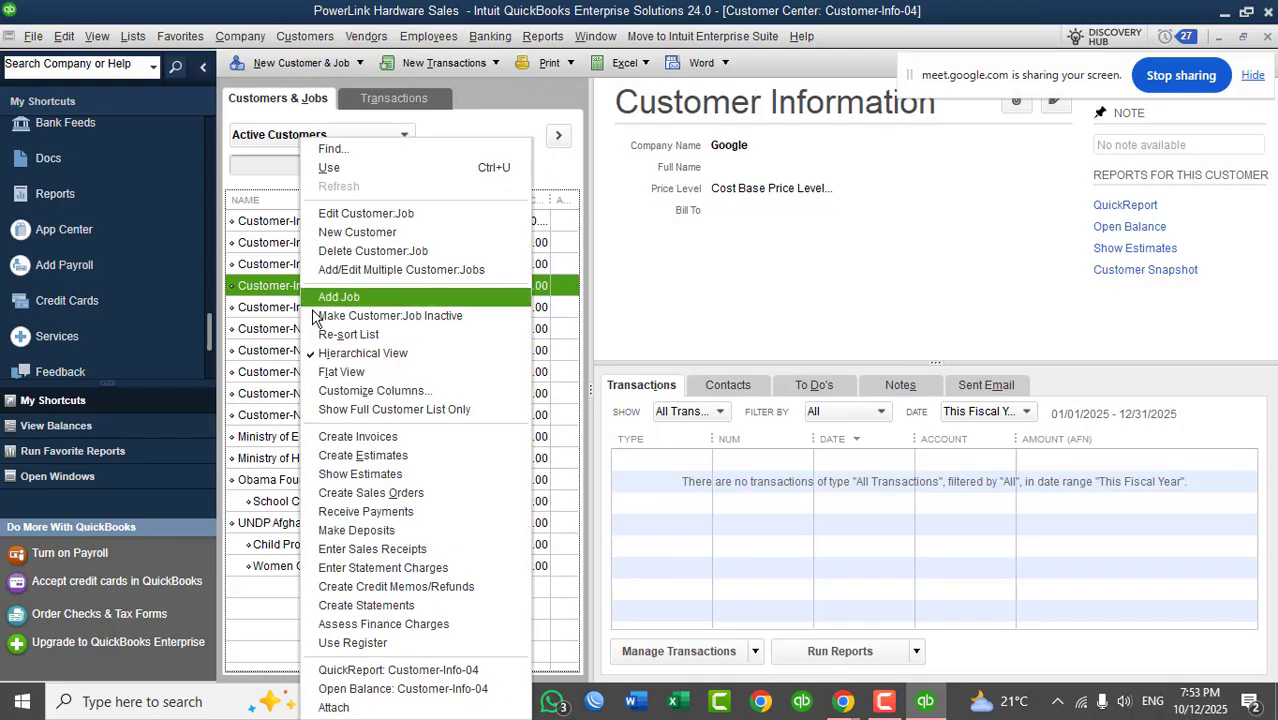
pyautogui.click(333, 317)
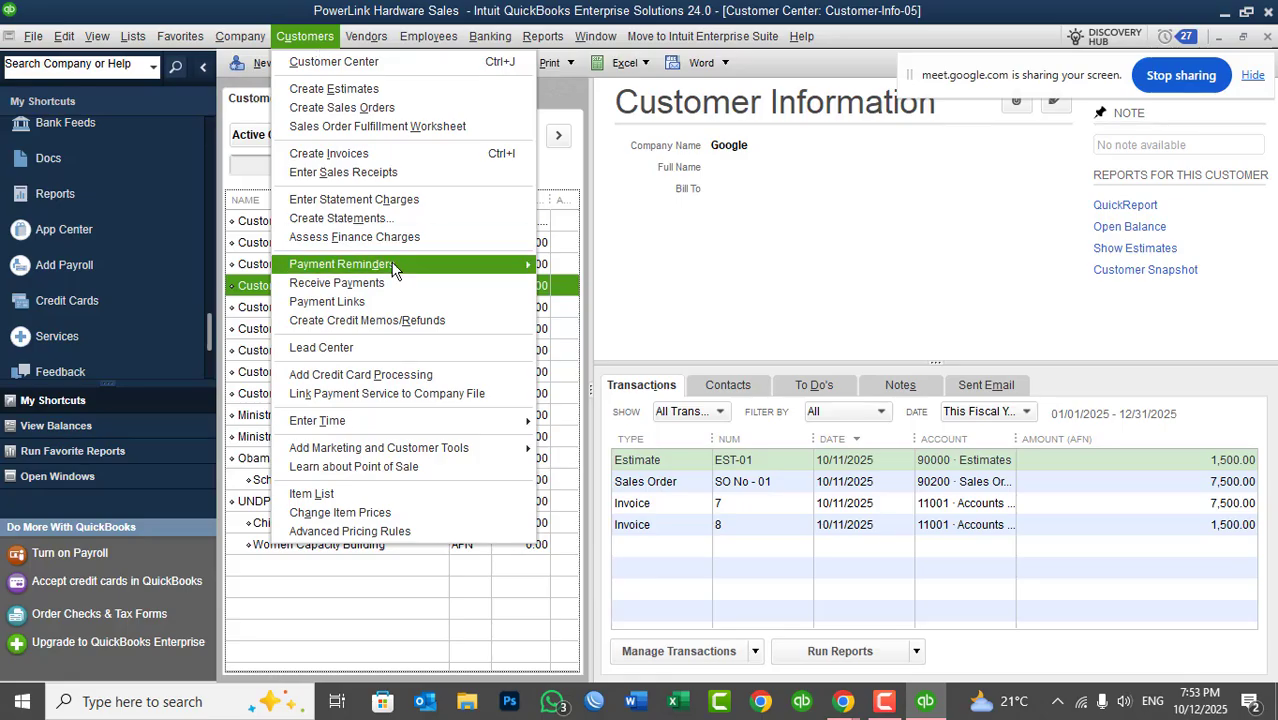
# - Start statements for all customers, examine the exclusion option for inactive customers, and close the statement setup
pyautogui.click(364, 224)
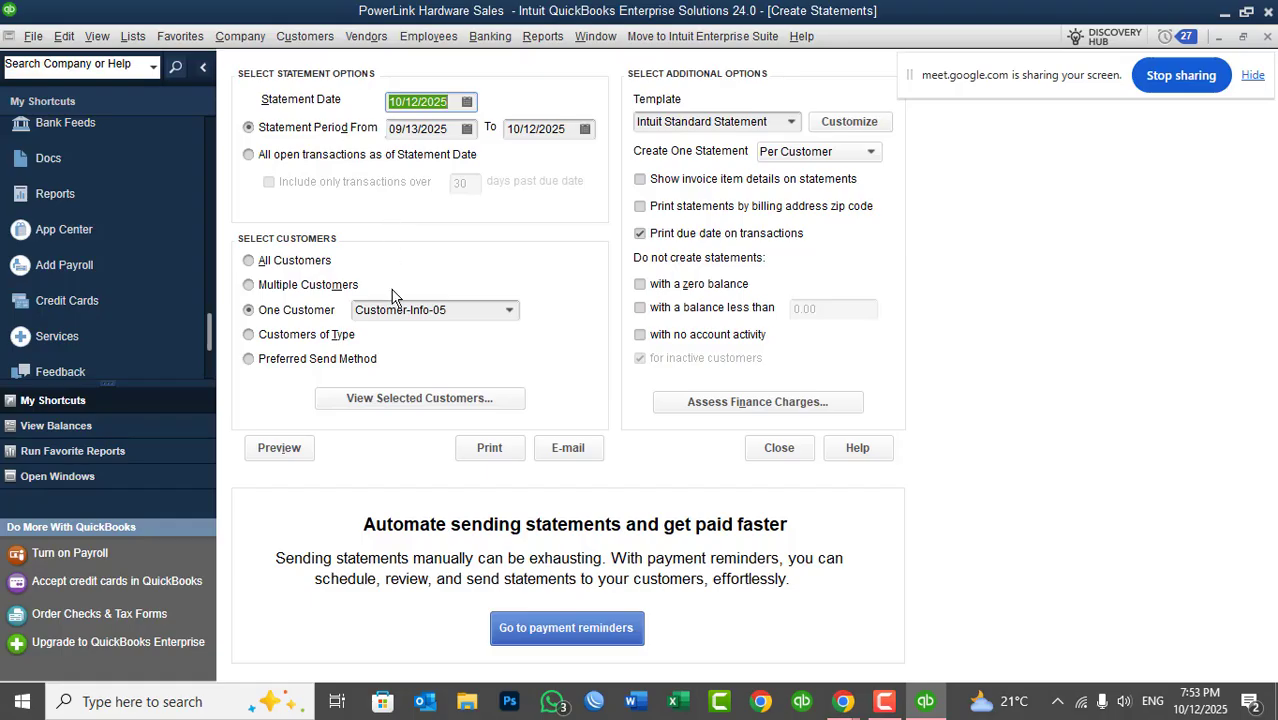
pyautogui.click(303, 265)
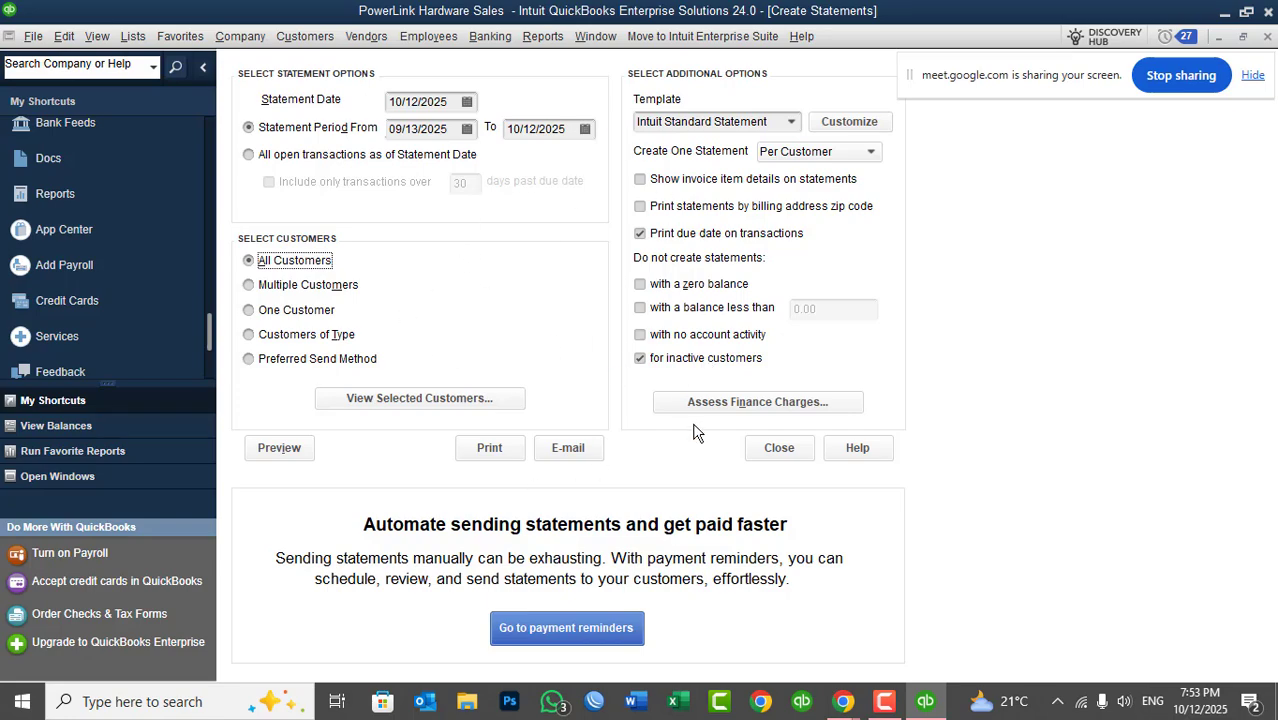
pyautogui.click(781, 449)
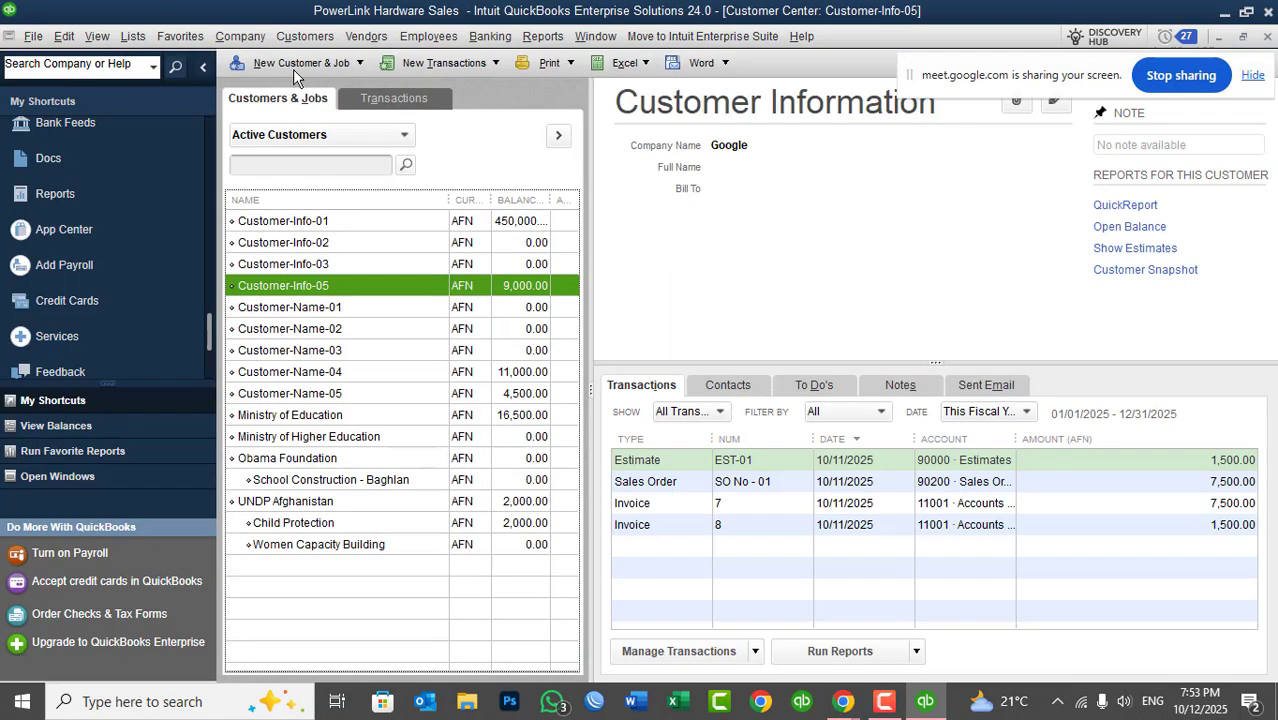
# - Open the statement charges register for Customer-Name-04
pyautogui.click(305, 36)
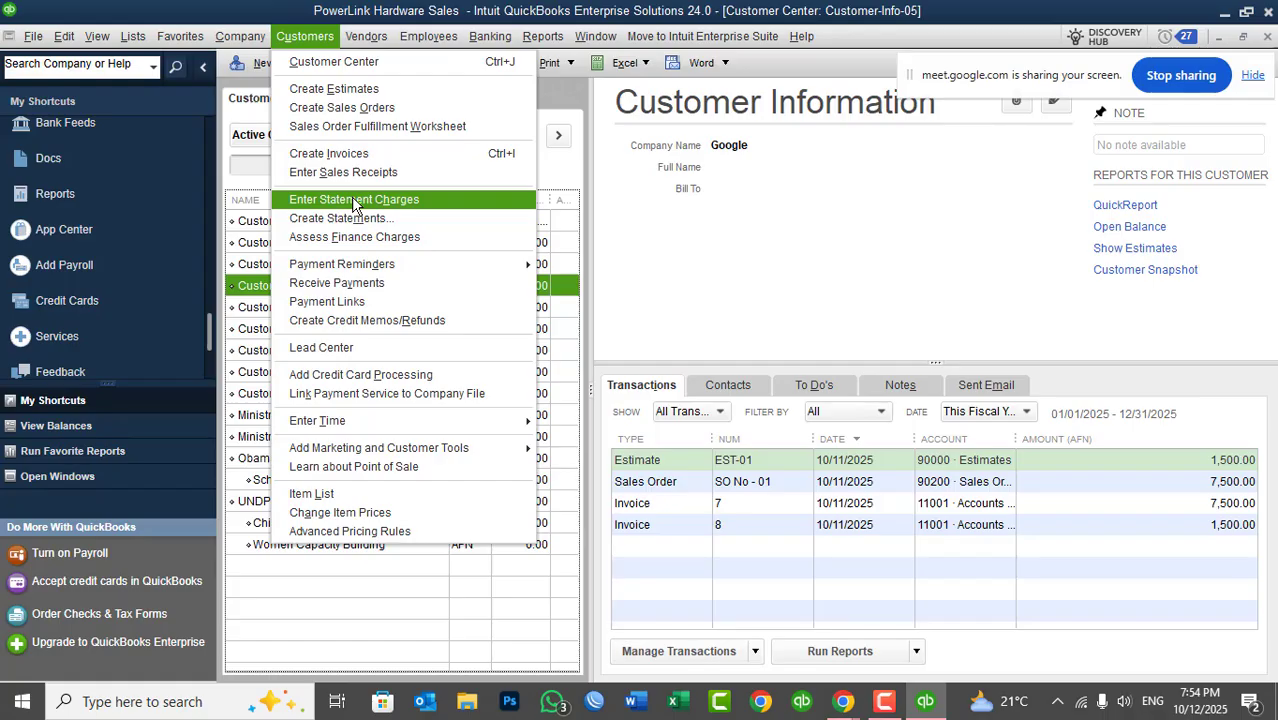
pyautogui.click(666, 266)
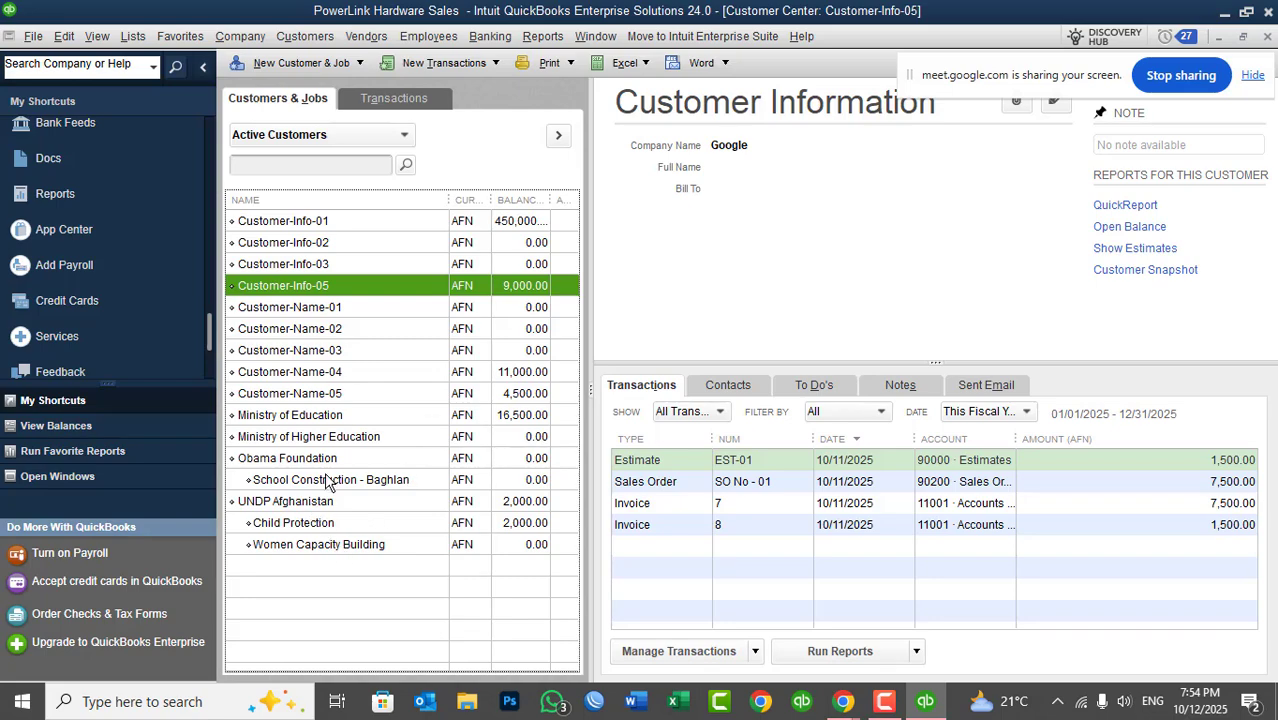
pyautogui.click(334, 374)
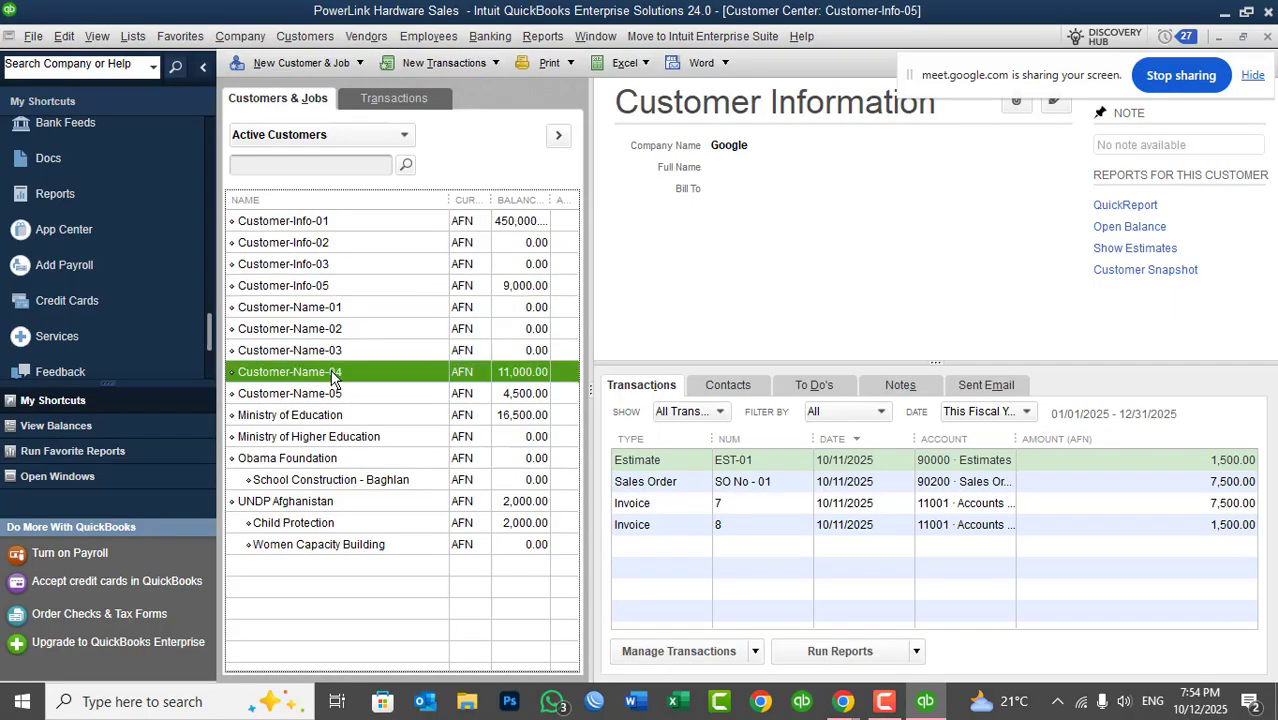
pyautogui.rightClick(504, 378)
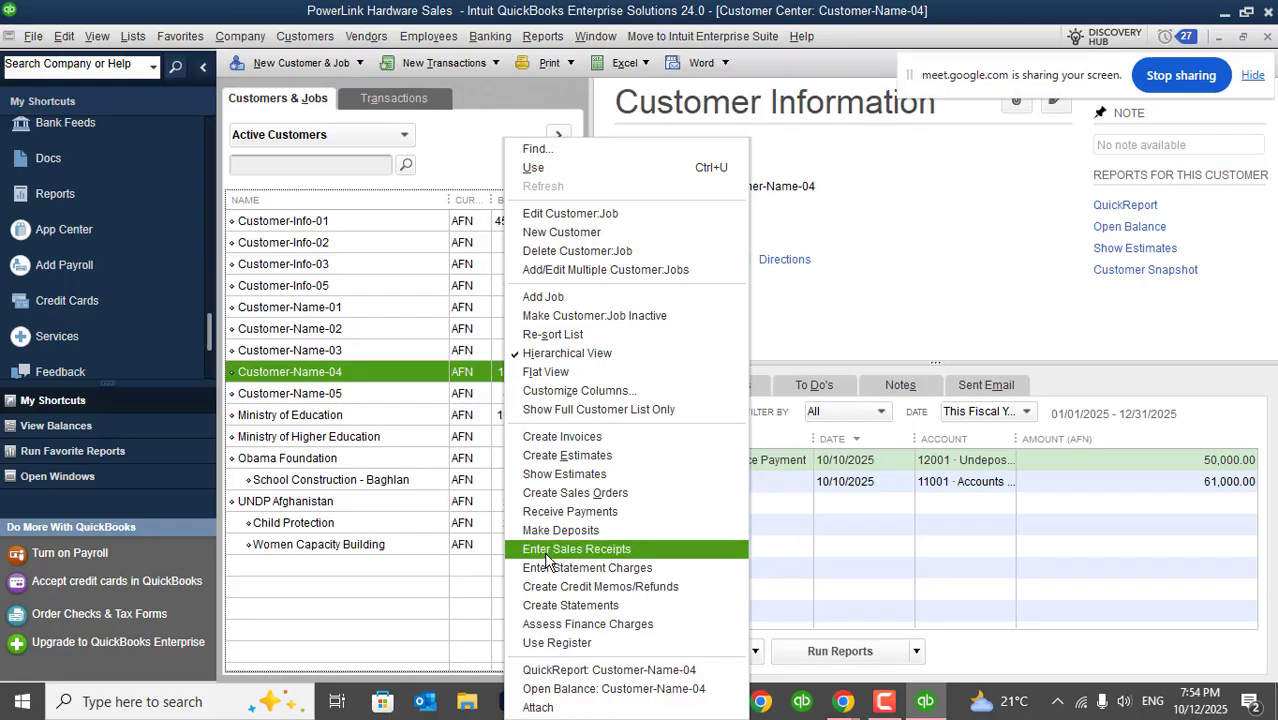
pyautogui.click(314, 38)
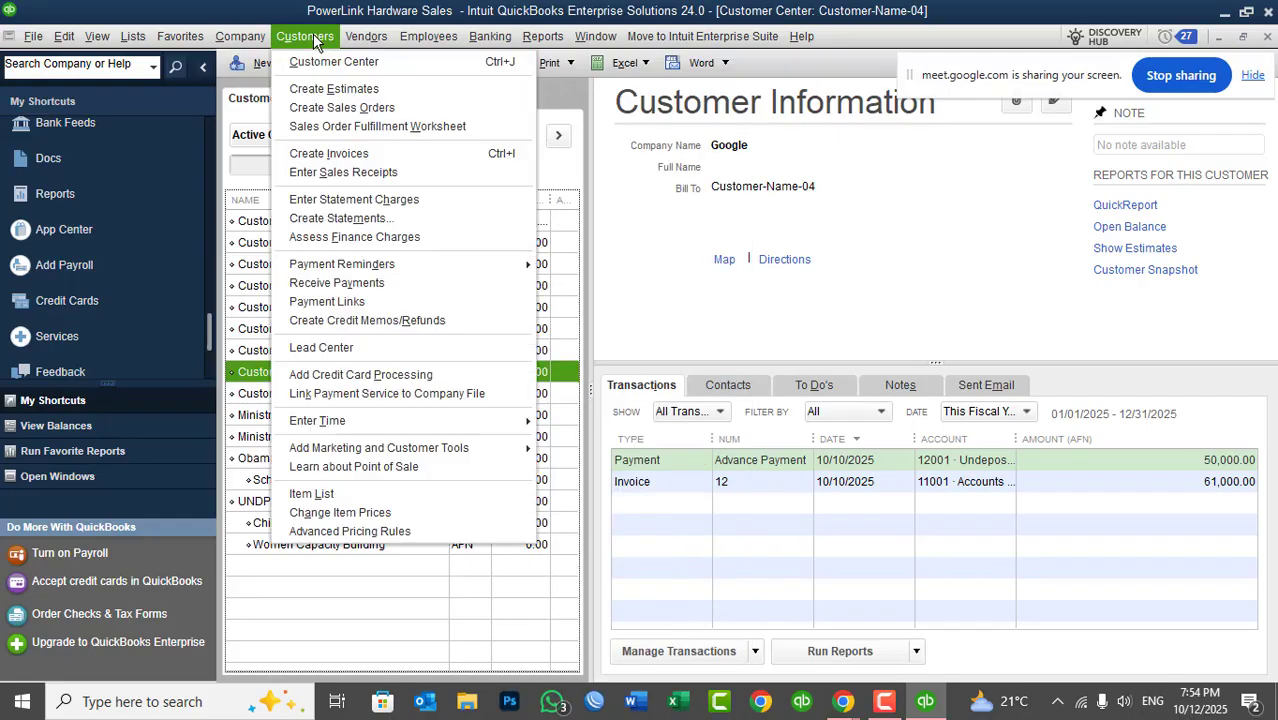
pyautogui.click(350, 200)
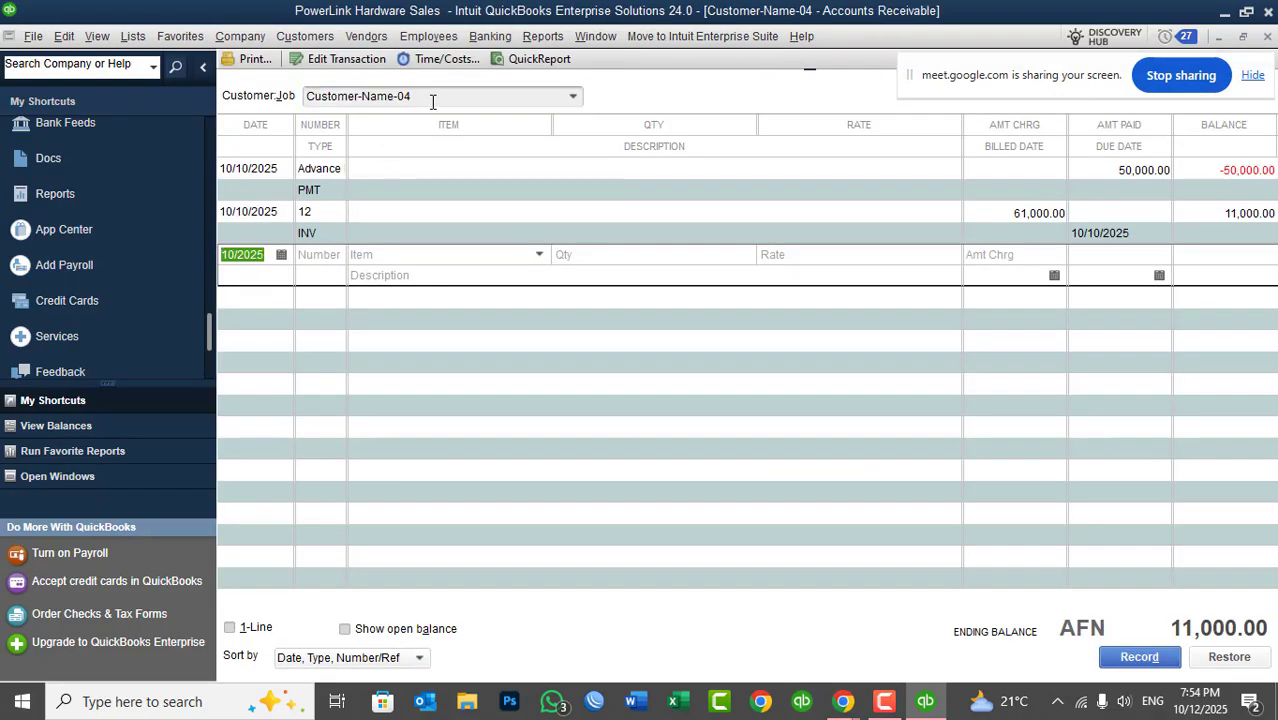
# - Start a new Other Charge item for the statement charge, with "Statment Charges" as both its name and description
pyautogui.click(539, 256)
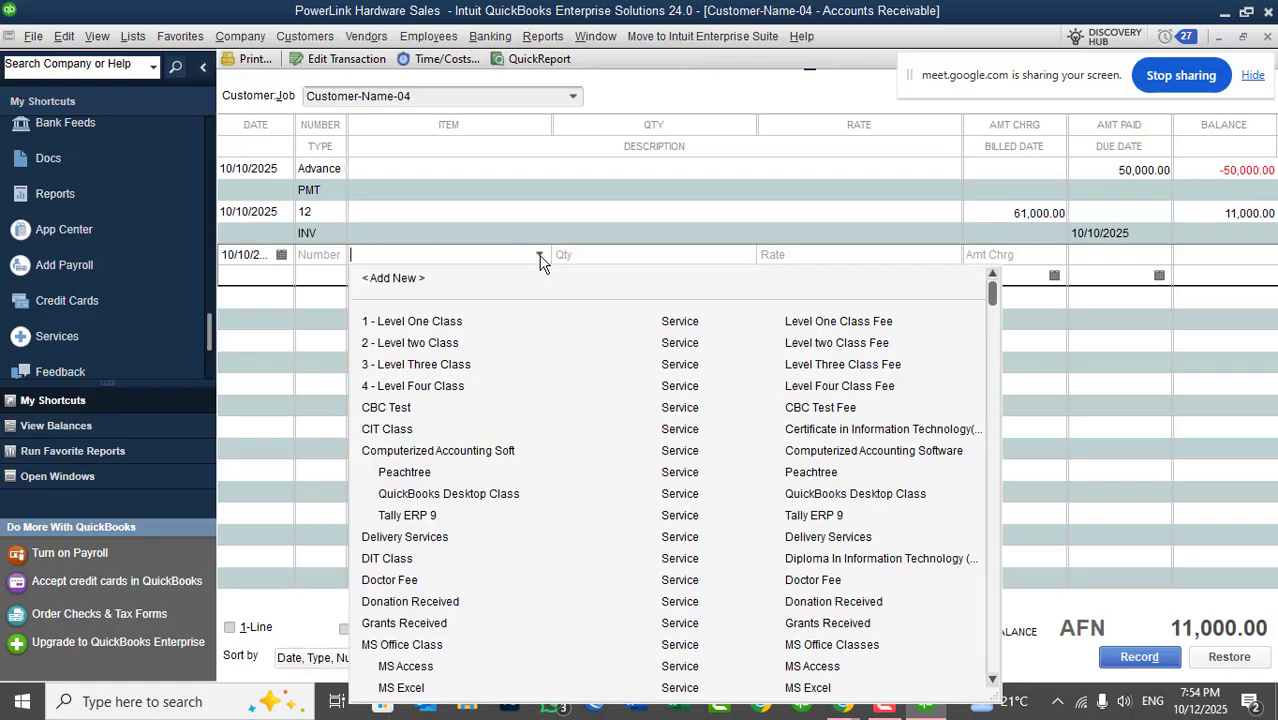
pyautogui.click(401, 278)
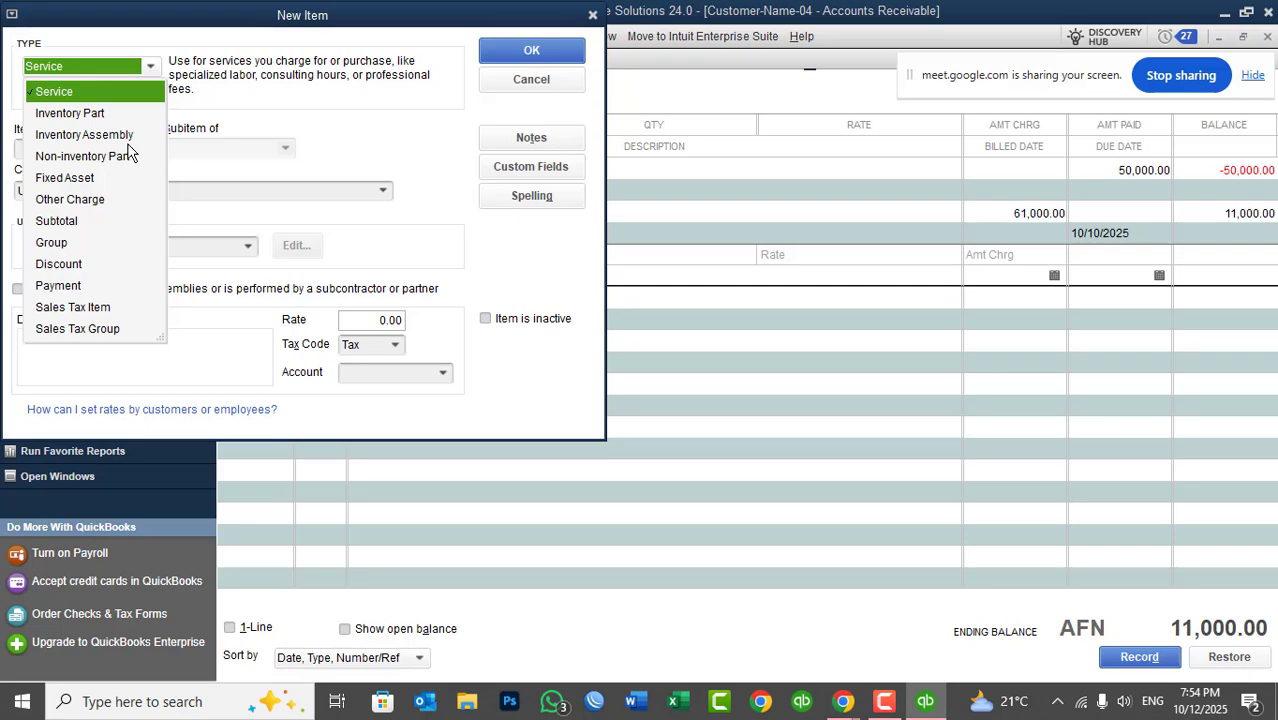
pyautogui.click(90, 201)
pyautogui.click(66, 150)
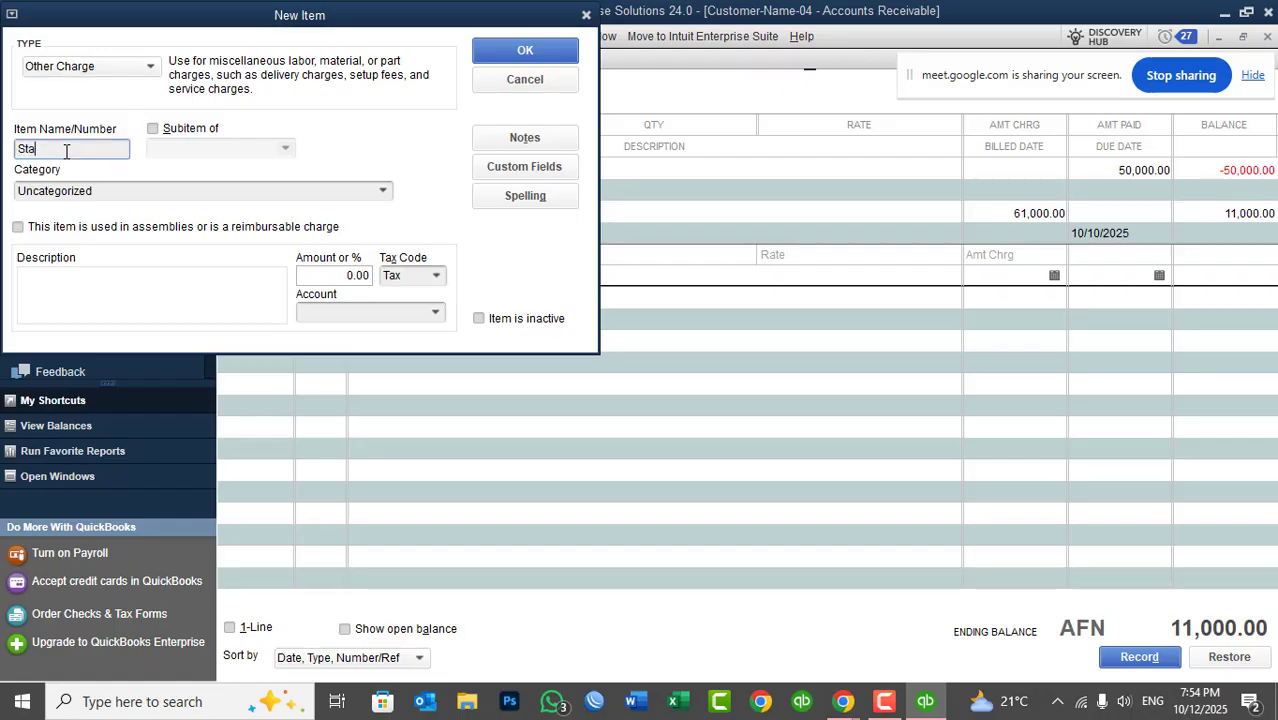
pyautogui.write('Statment Charges')
pyautogui.moveTo(124, 153); pyautogui.dragTo(6, 168)
pyautogui.hotkey('ctrl', 'c')
pyautogui.click(178, 279)
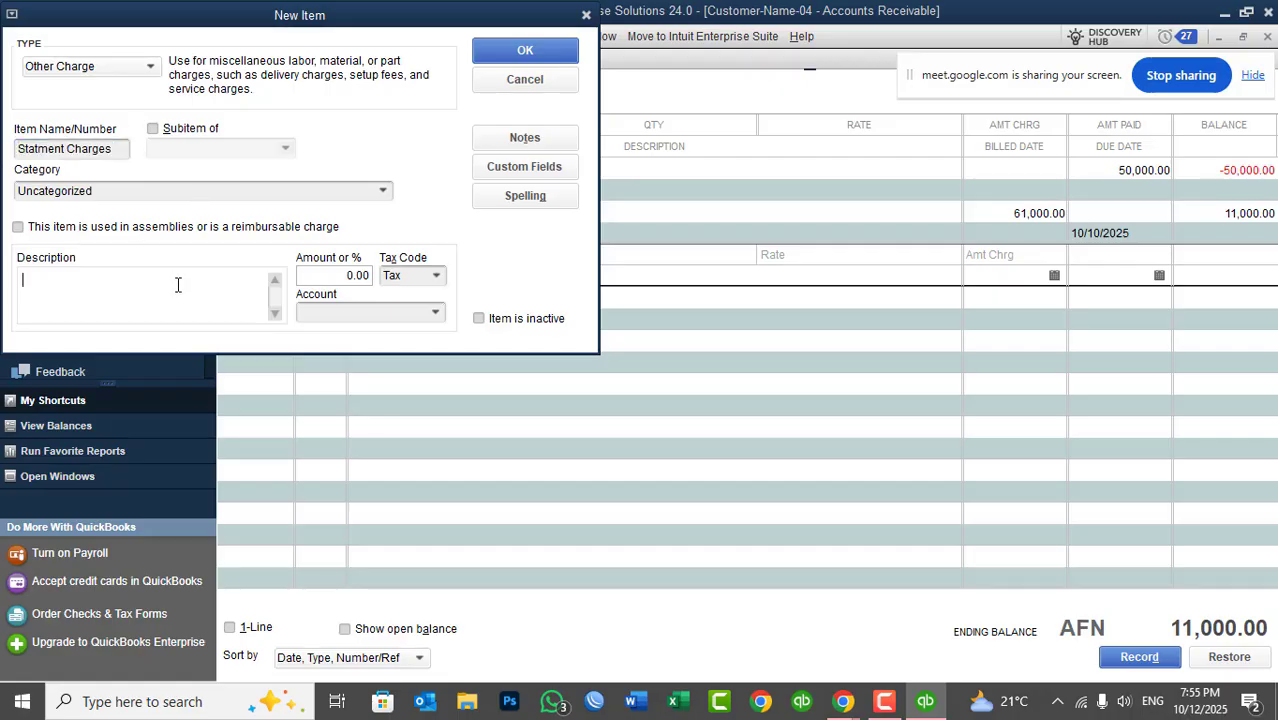
pyautogui.hotkey('ctrl', 'v')
pyautogui.press('Tab')
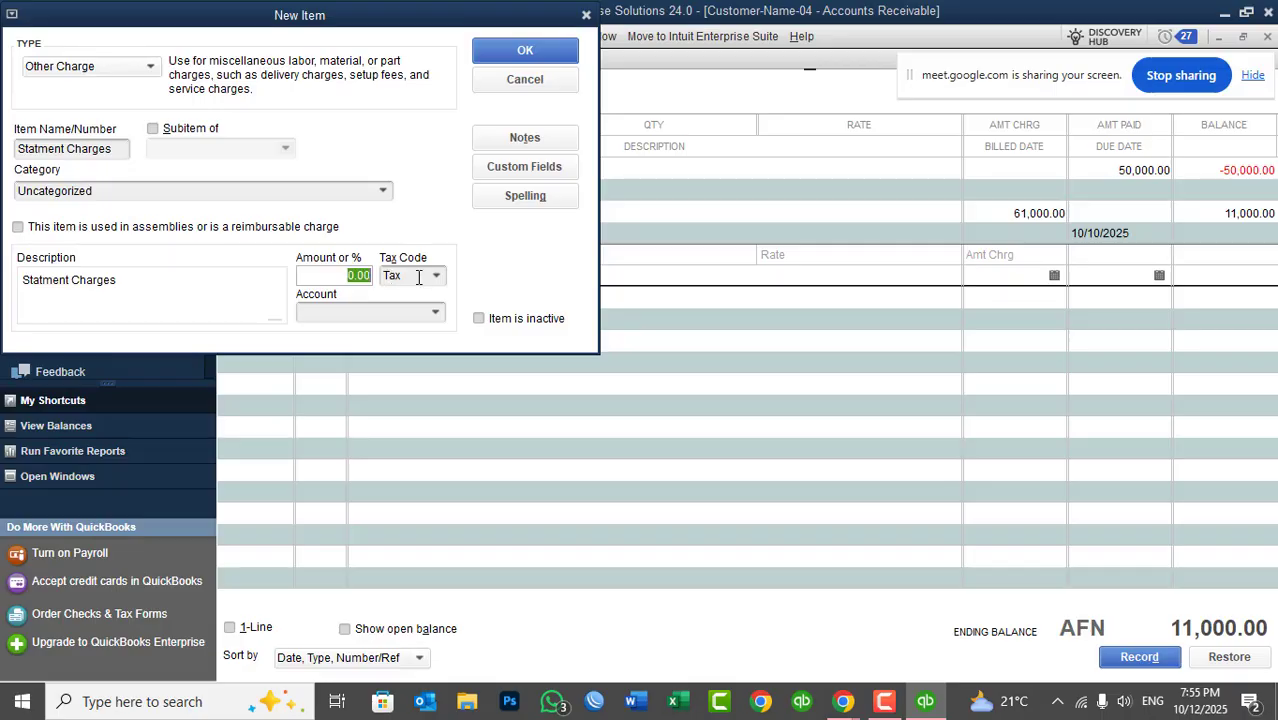
# - Set the Statment Charges item's amount to 500.00 and its tax code to Non
pyautogui.write('50')
pyautogui.click(418, 277)
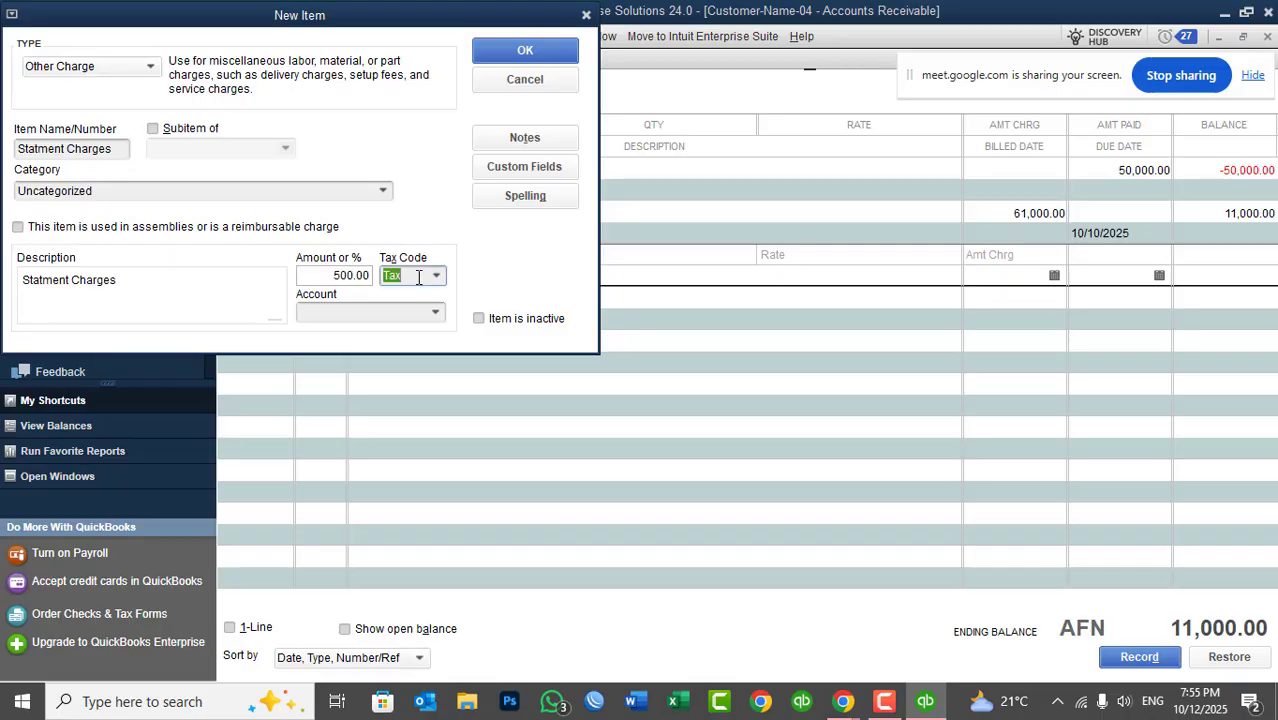
pyautogui.click(431, 277)
pyautogui.click(430, 366)
# - Create an Income account numbered 41250 and named "Statment Charges Income" as the new item's account
pyautogui.click(430, 313)
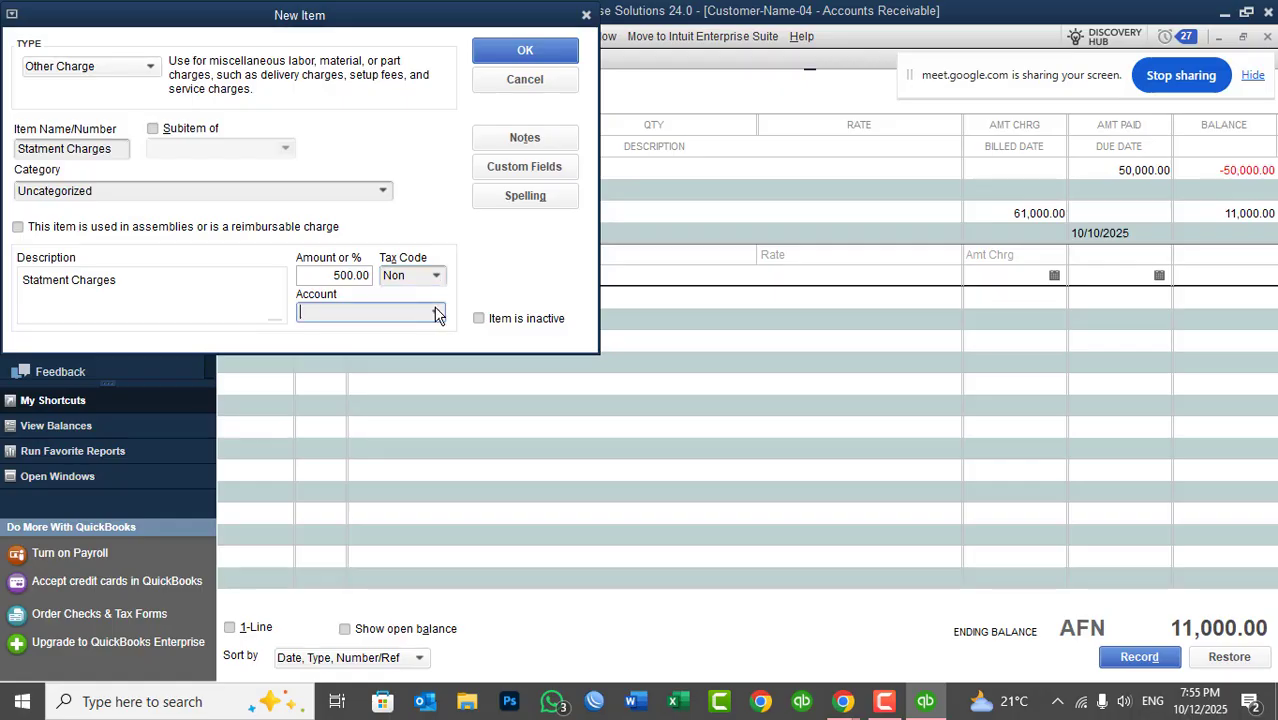
pyautogui.click(436, 313)
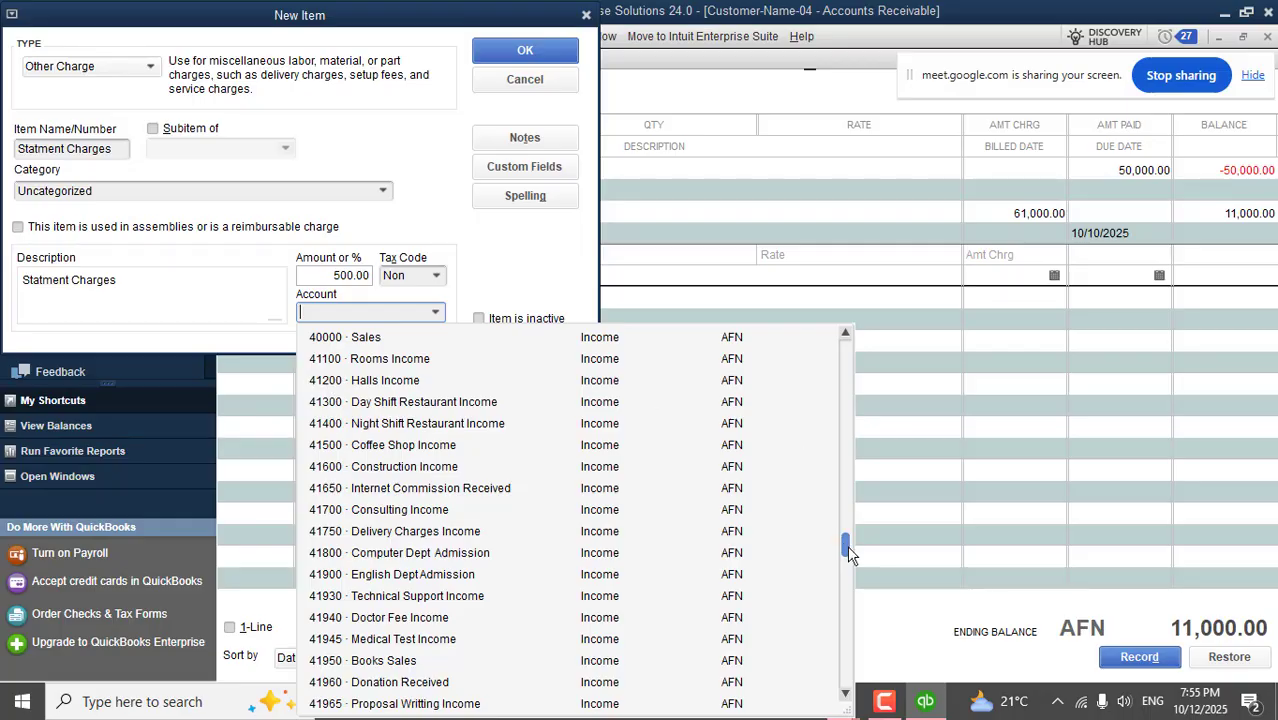
pyautogui.moveTo(846, 545); pyautogui.dragTo(844, 350)
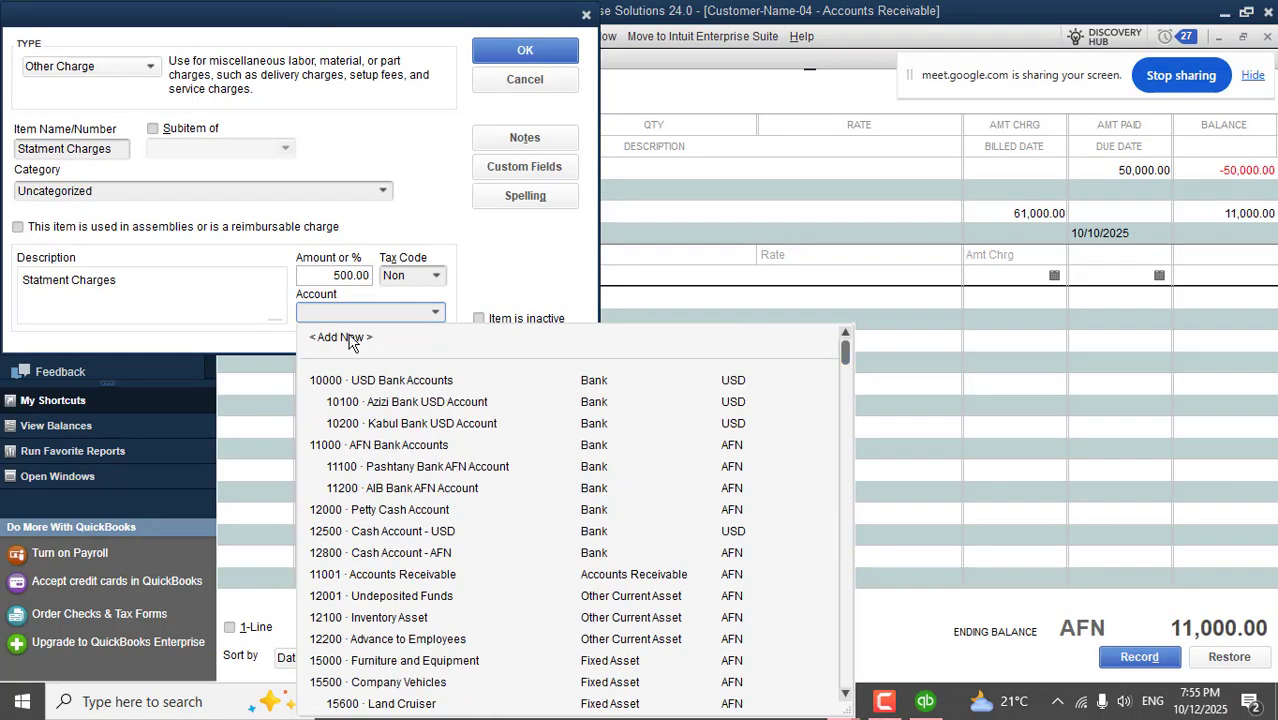
pyautogui.click(352, 337)
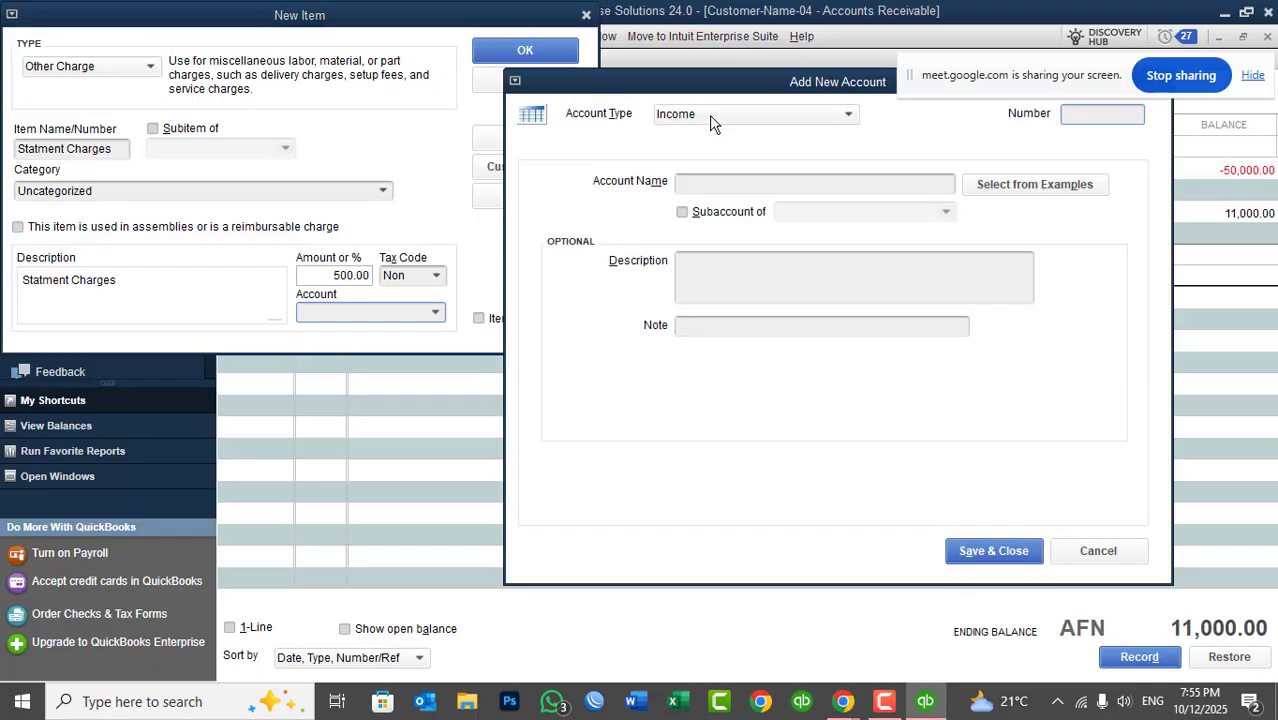
pyautogui.click(1088, 113)
pyautogui.write('41250')
pyautogui.click(888, 190)
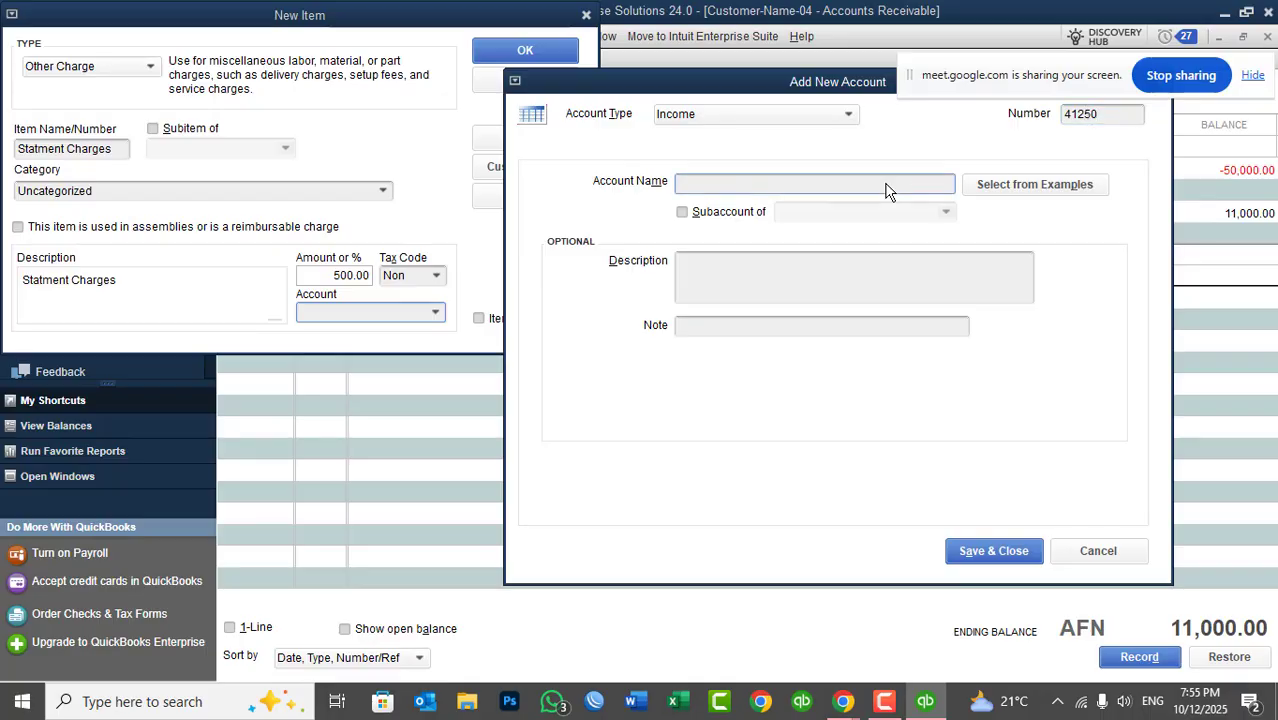
pyautogui.write('Statment Charges In')
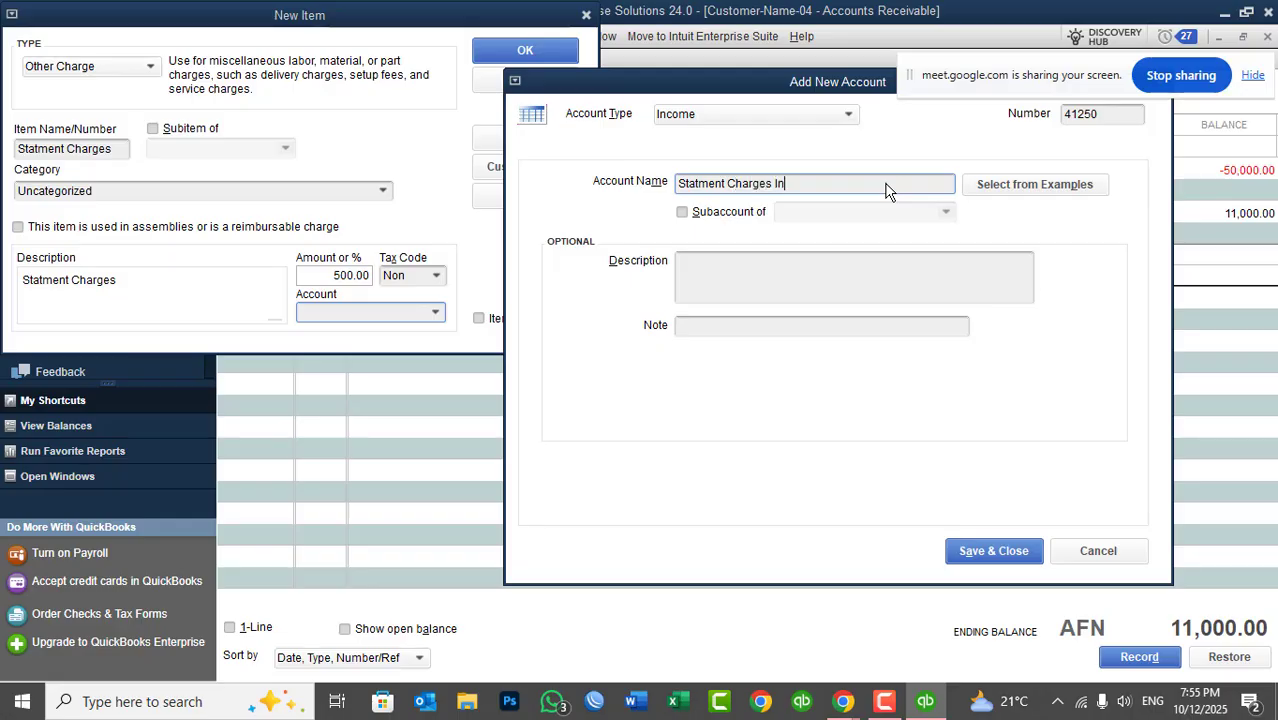
pyautogui.write('come')
pyautogui.click(998, 562)
# - Save the Statment Charges item ignoring all spelling suggestions, then record the 500.00 statement charge for Customer-Name-04 and close the register
pyautogui.click(534, 50)
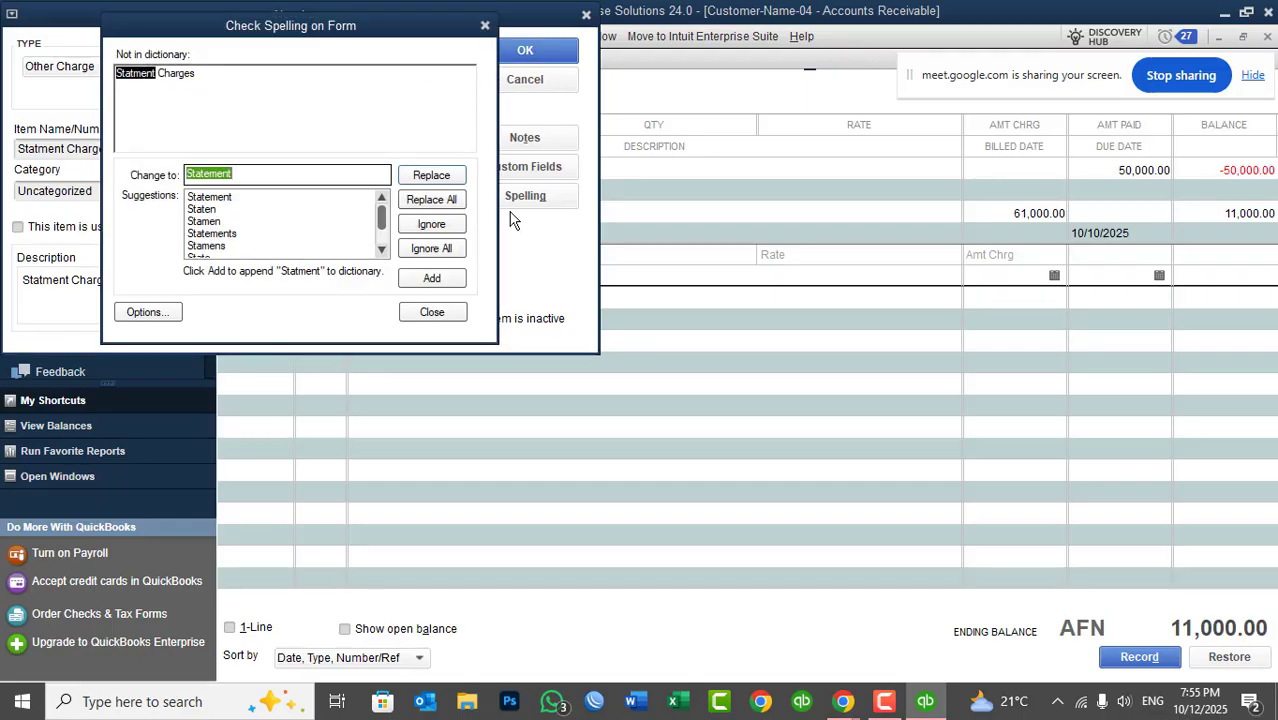
pyautogui.click(431, 248)
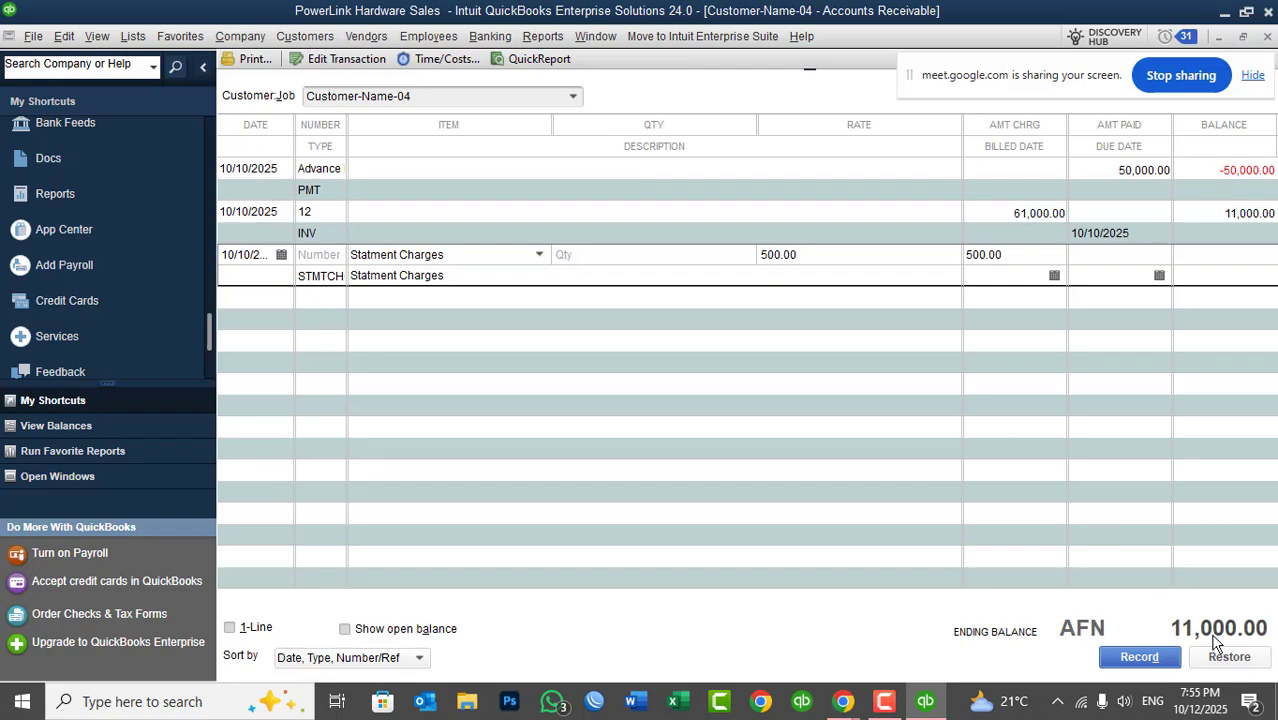
pyautogui.click(1150, 660)
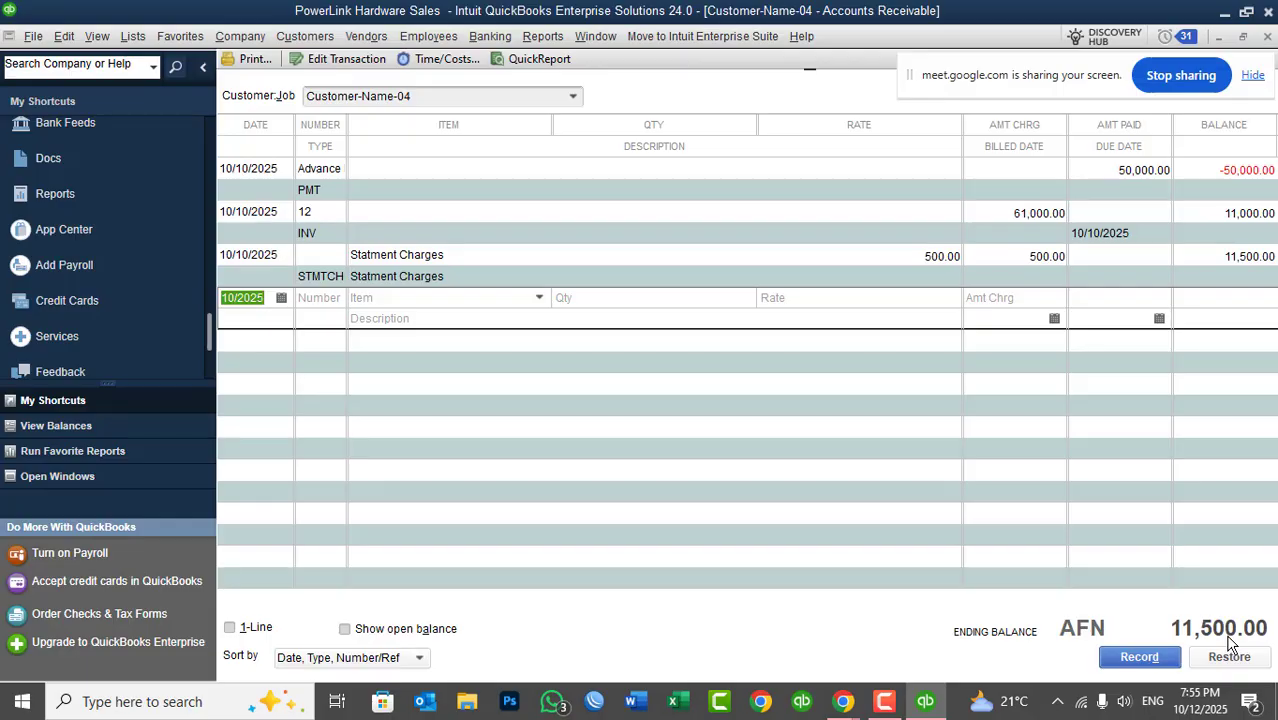
pyautogui.press('Escape')
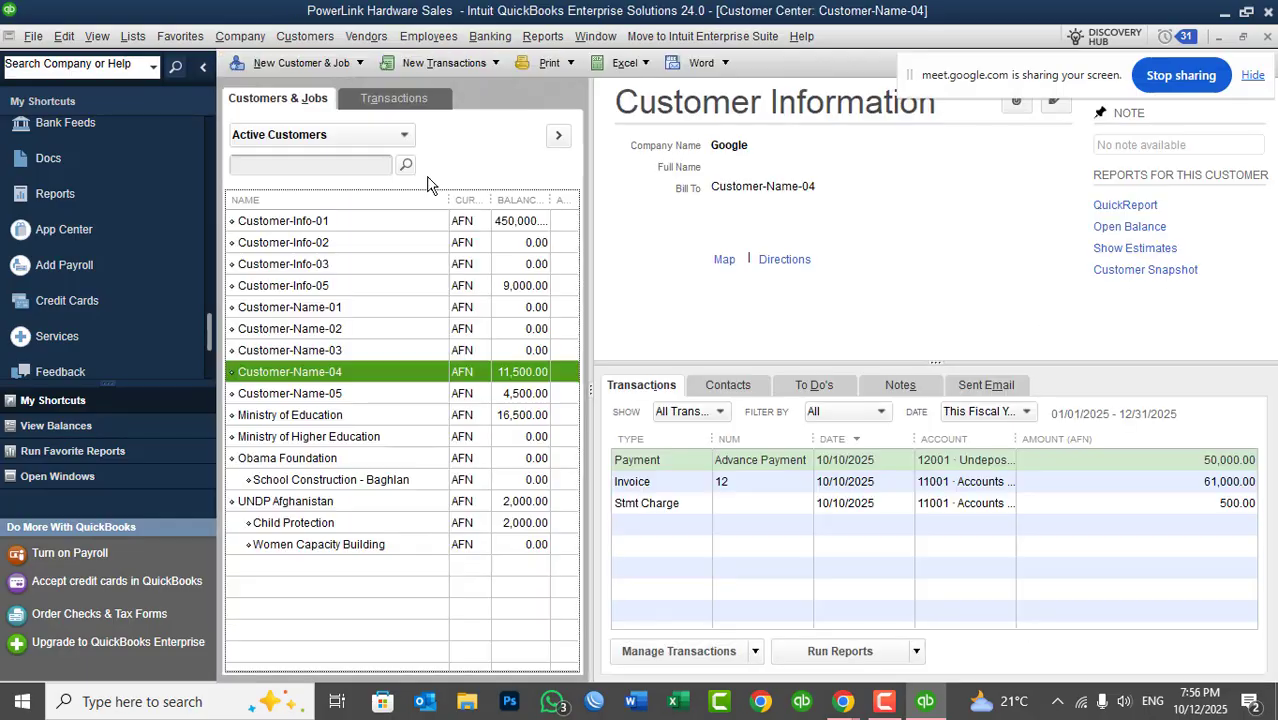
pyautogui.click(308, 34)
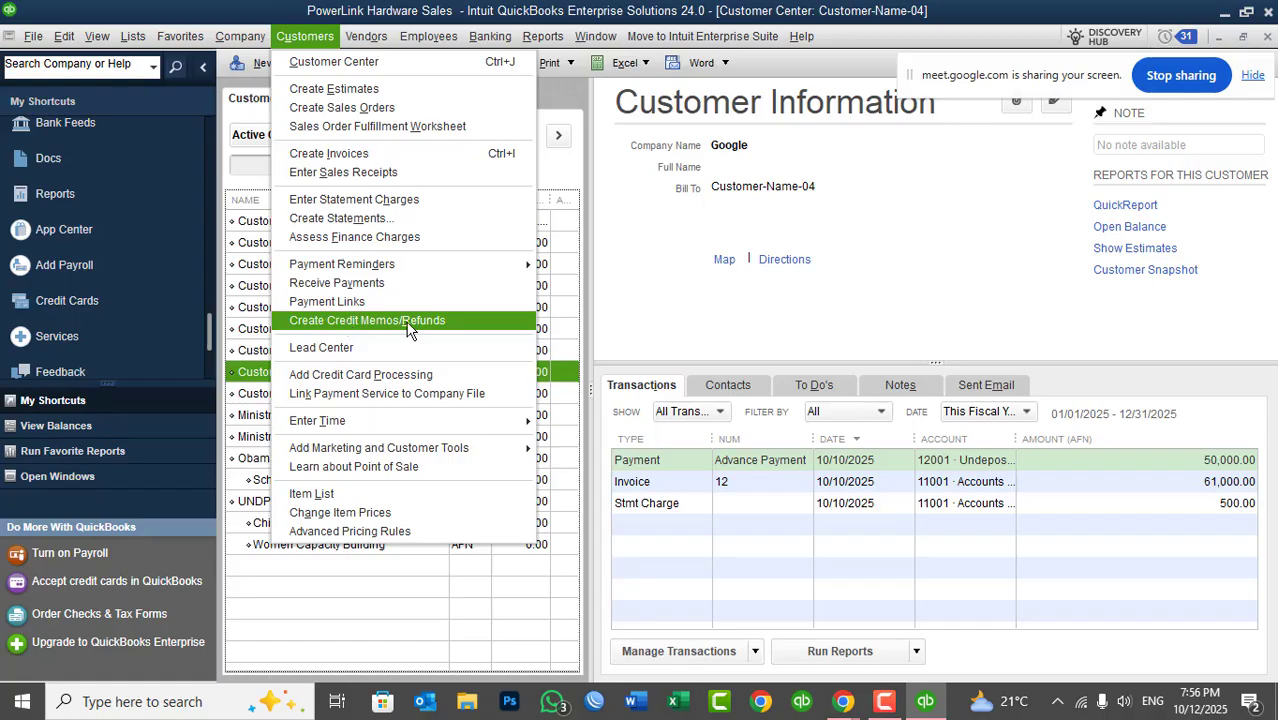
pyautogui.click(927, 705)
pyautogui.click(927, 705)
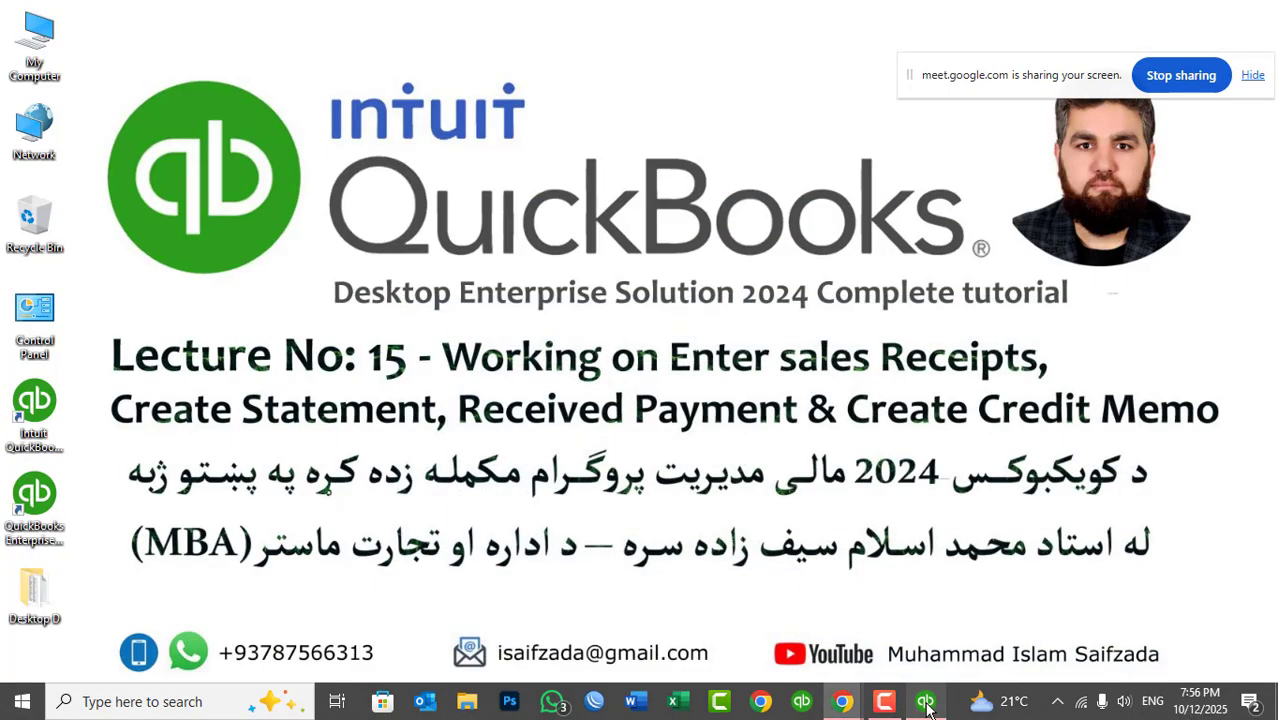
pyautogui.rightClick(709, 372)
pyautogui.click(748, 421)
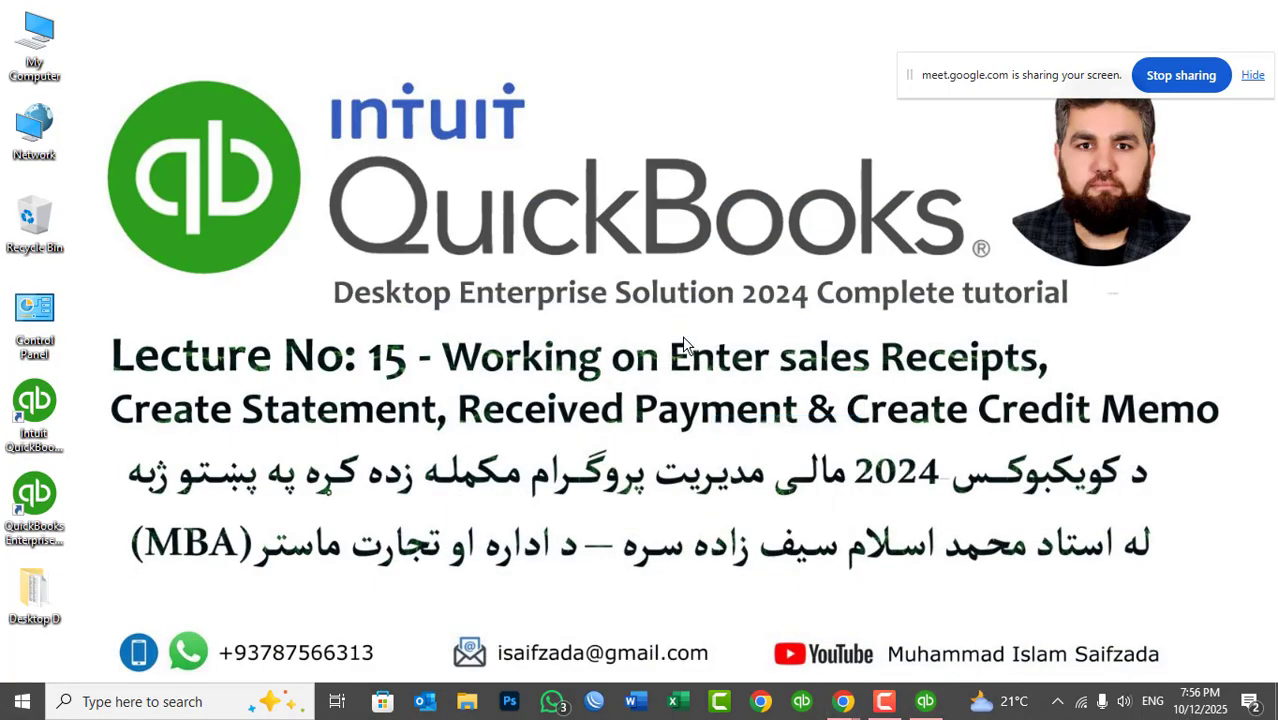